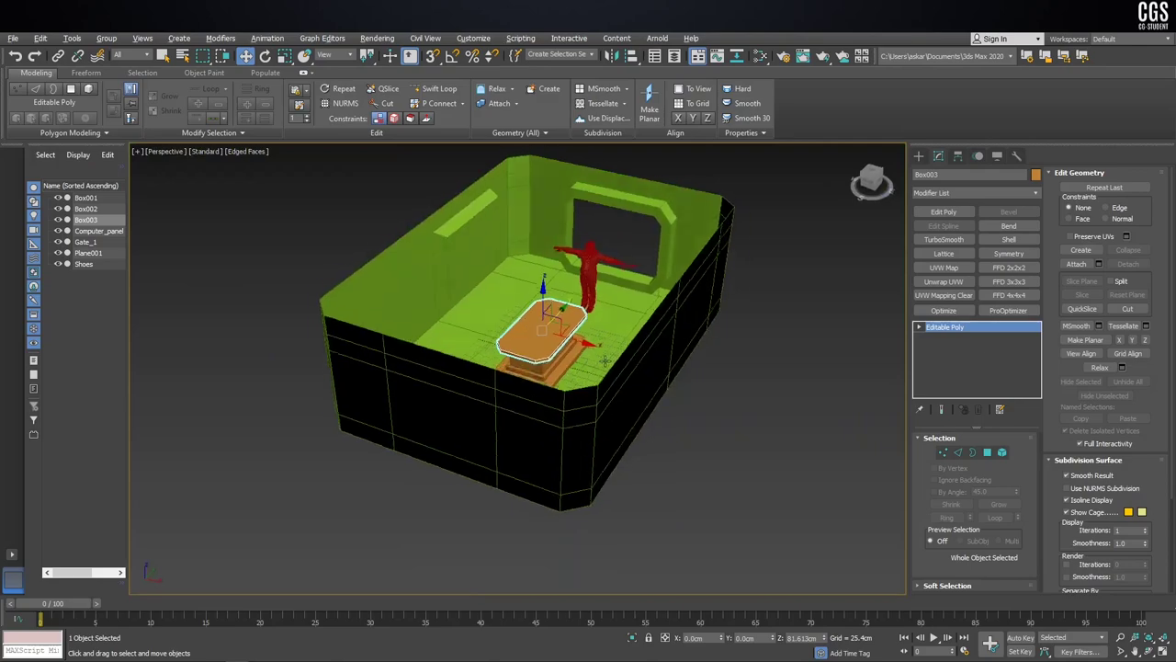
Step: Orbit to a low side view, select the room shell Plane001 and make it see-through
scroll(542, 331, "up", 5)
scroll(542, 331, "down", 5)
mouse_move(542, 331)
middle_mouse_down("alt")
mouse_move(570, 337)
mouse_move(552, 343)
middle_mouse_up("alt")
key("ctrl+d")
left_click(630, 344)
key("alt+x")
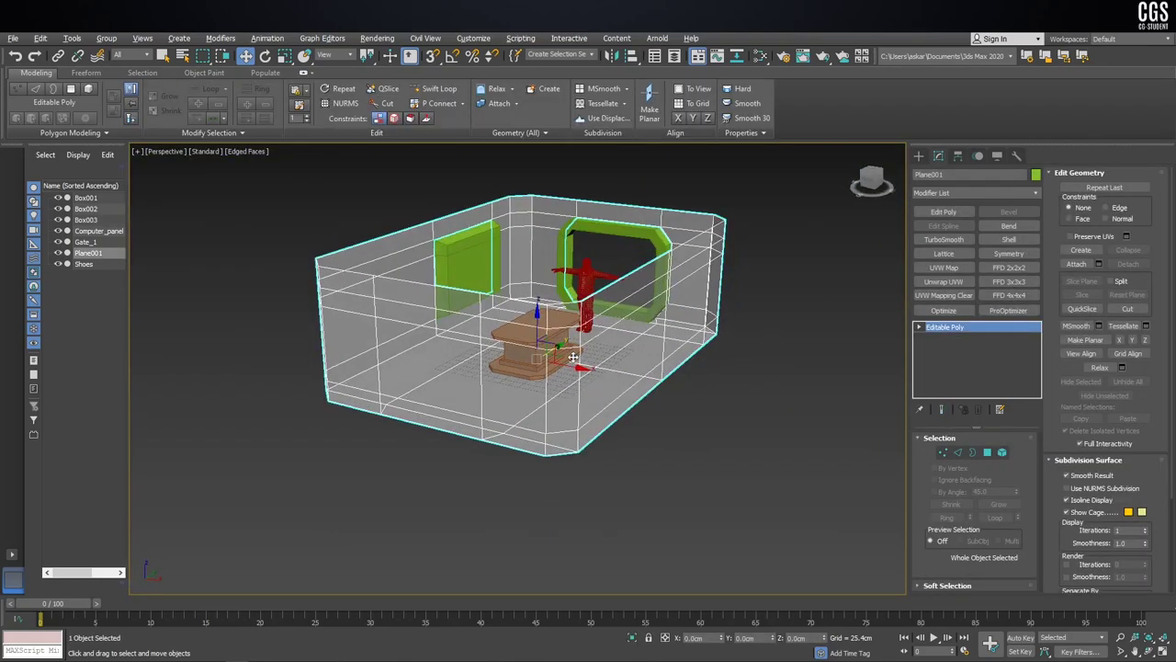
Step: Rotate to a three-quarter view, make the room shell opaque again and clear the selection
scroll(551, 342, "up", 5)
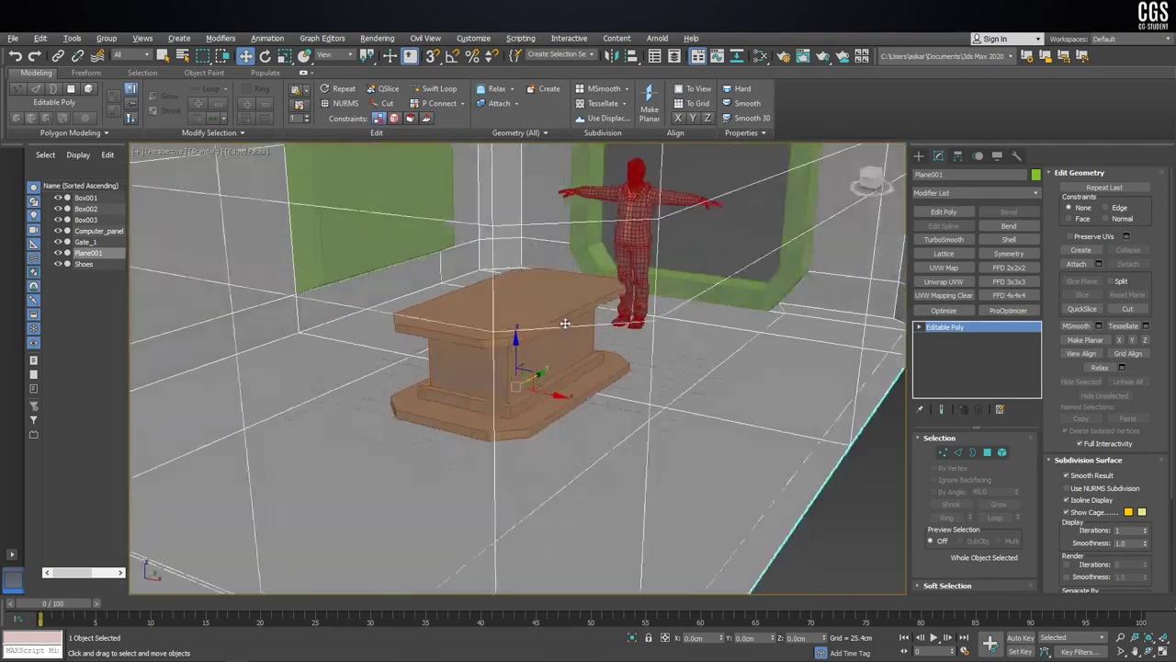
scroll(551, 342, "down", 3)
scroll(551, 342, "down", 2)
middle_click_drag(552, 340, 555, 329, "alt")
key("alt+x")
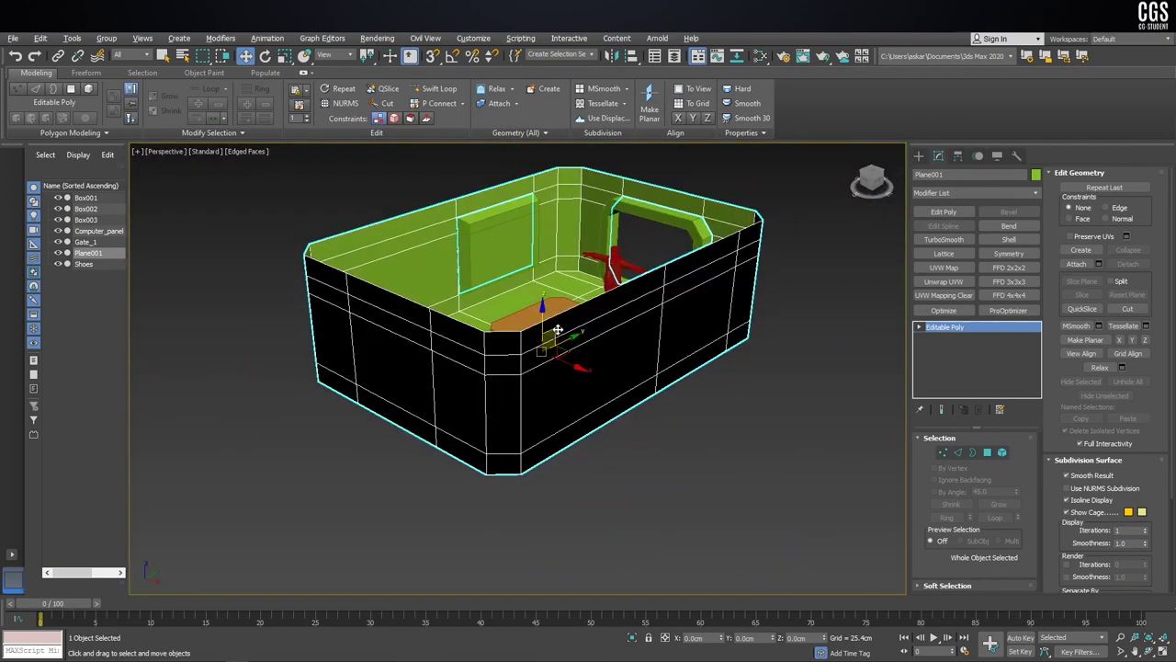
key("ctrl+d")
Step: Reselect the room shell and open its Object Properties
left_click(601, 485)
mouse_move(601, 485)
middle_mouse_down("alt")
mouse_move(519, 324)
mouse_move(544, 350)
middle_mouse_up("alt")
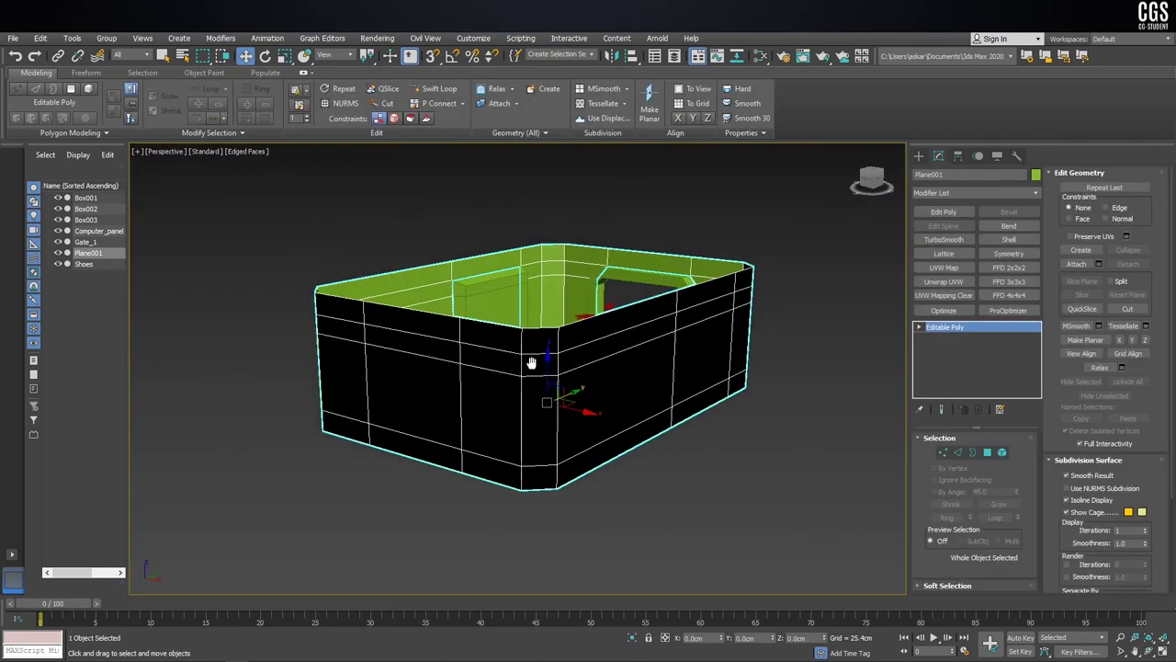
scroll(544, 349, "up", 5)
right_click(544, 349)
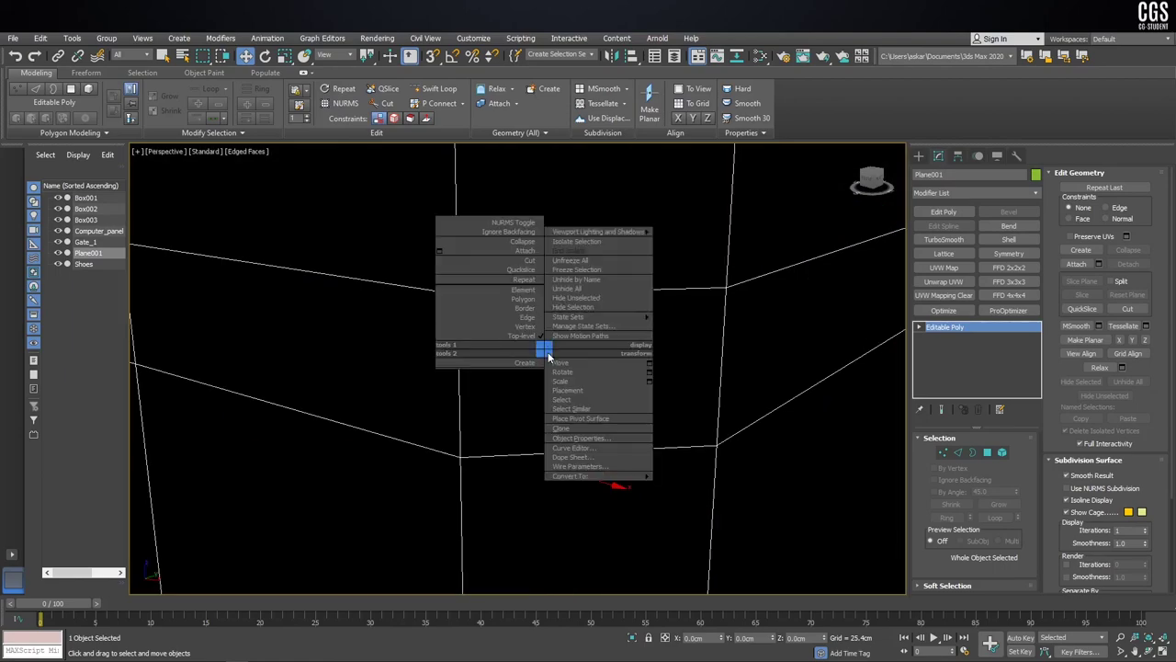
left_click(578, 437)
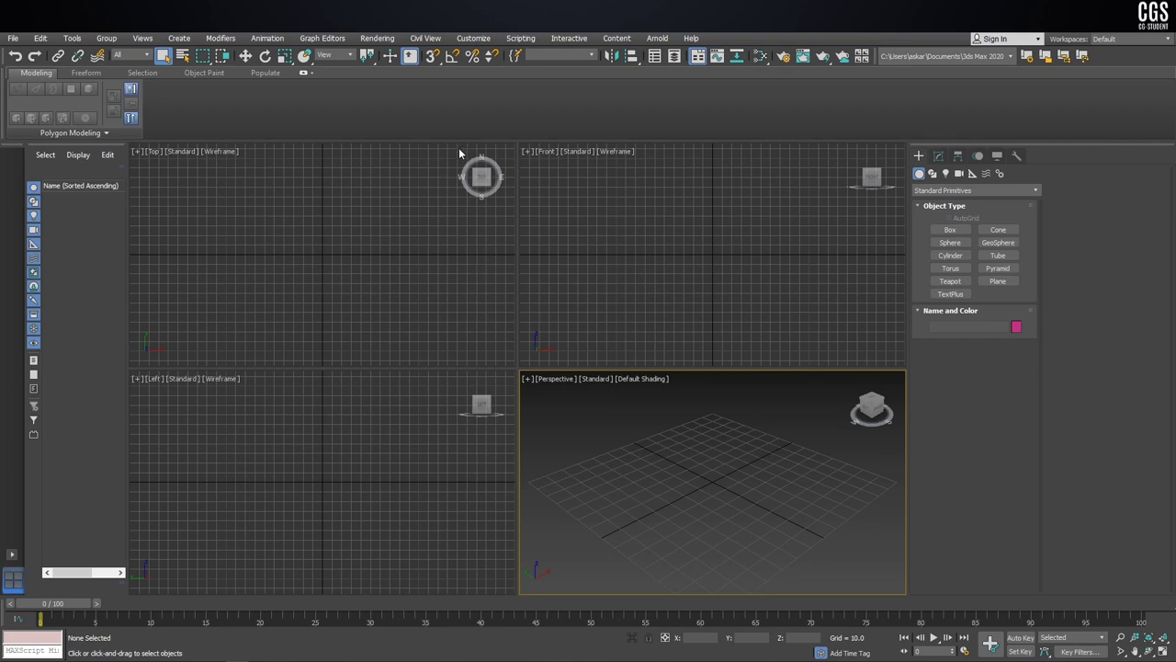
Step: Switch the display units to Metric Centimeters in Units Setup
left_click(470, 38)
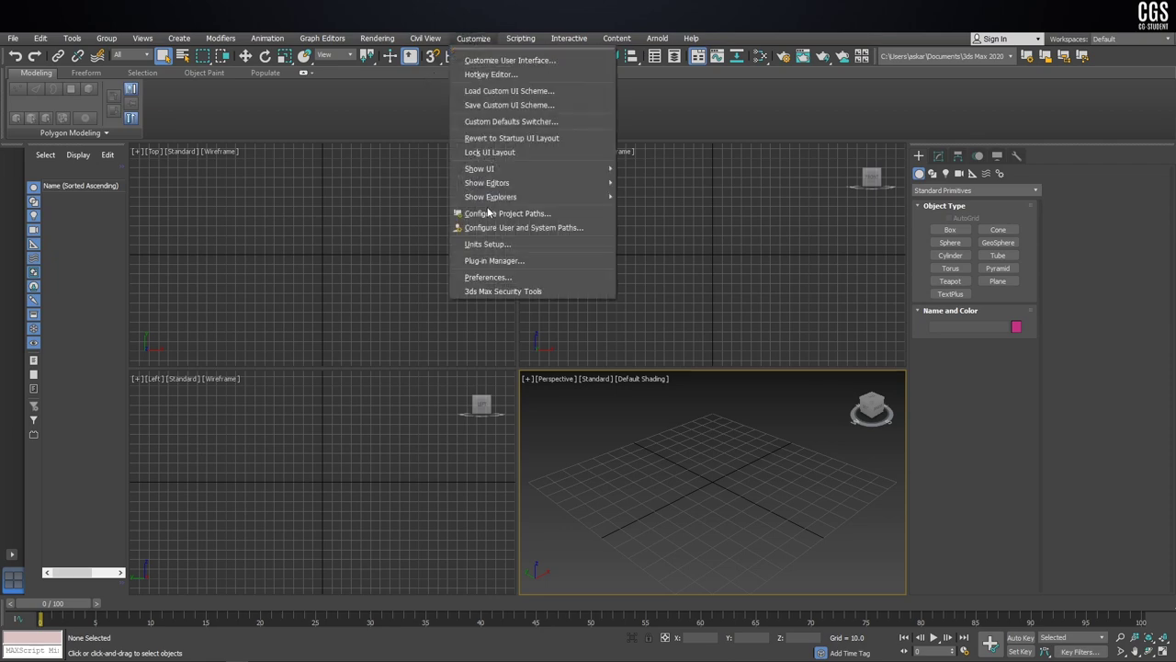
left_click(478, 243)
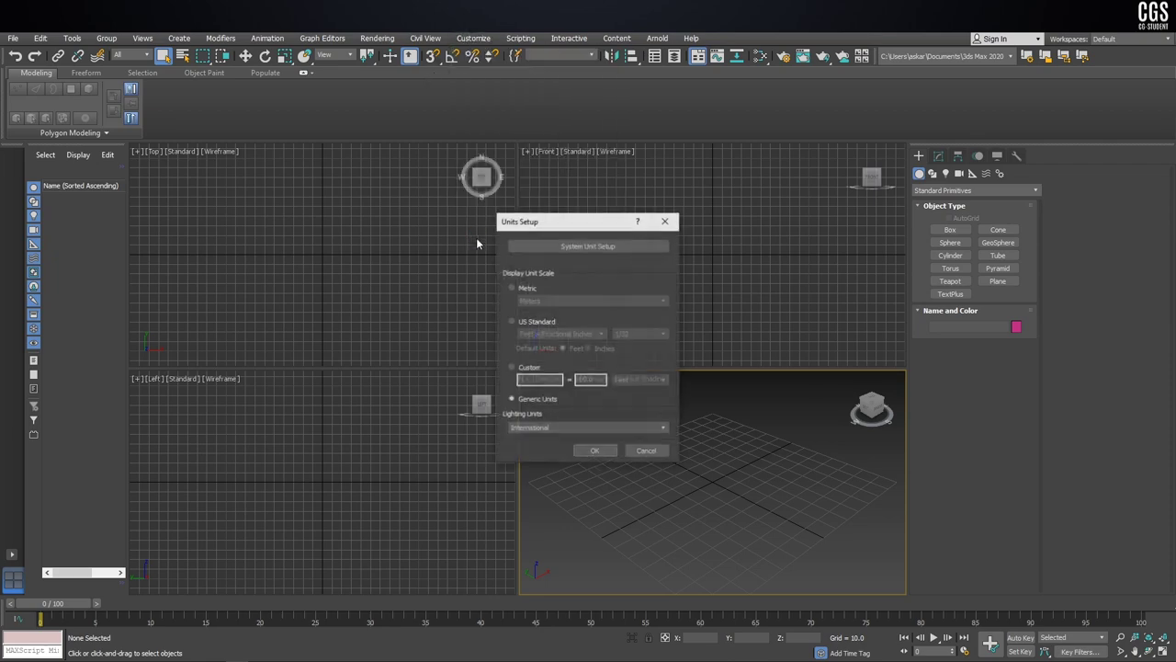
left_click(512, 288)
left_click(550, 302)
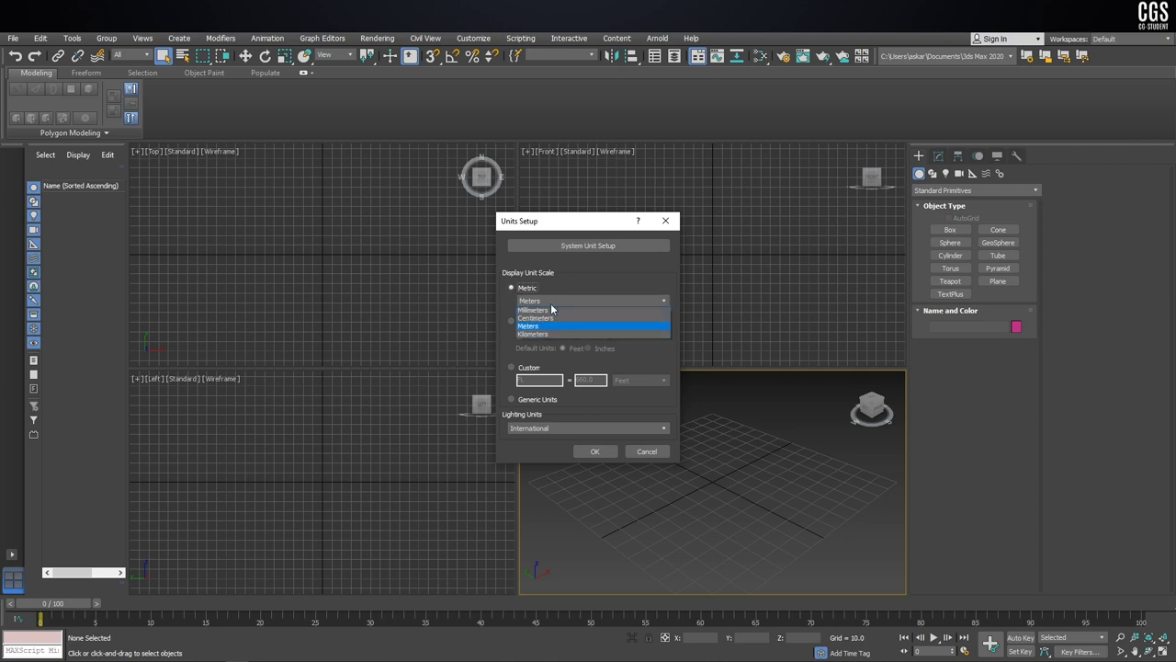
left_click(552, 303)
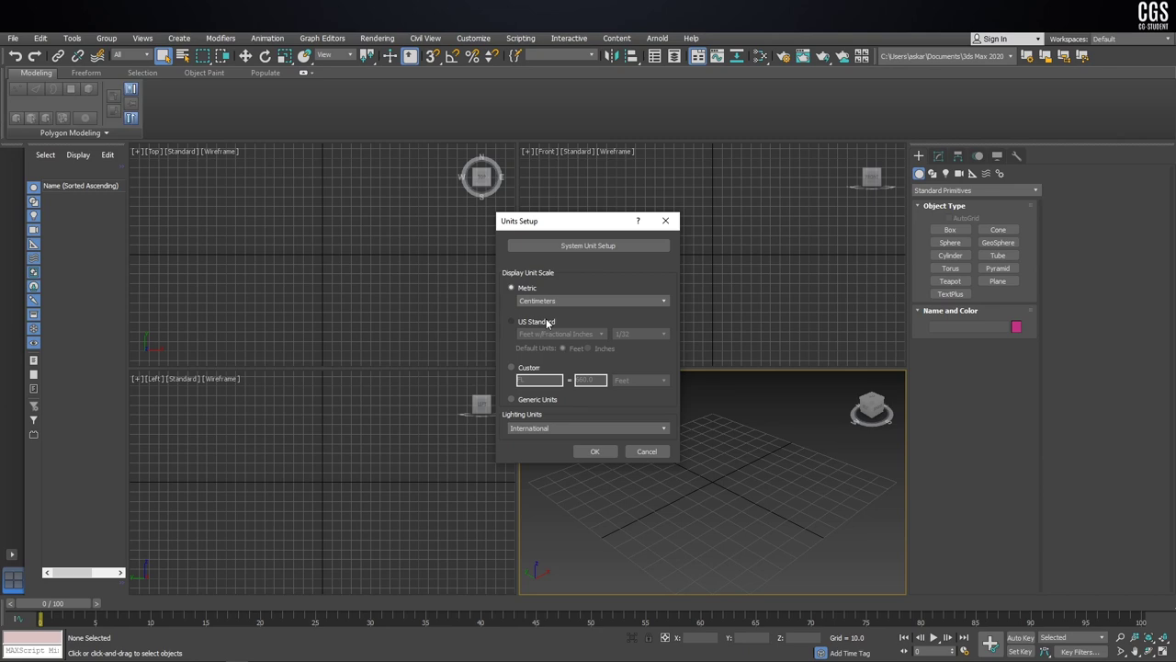
left_click(595, 450)
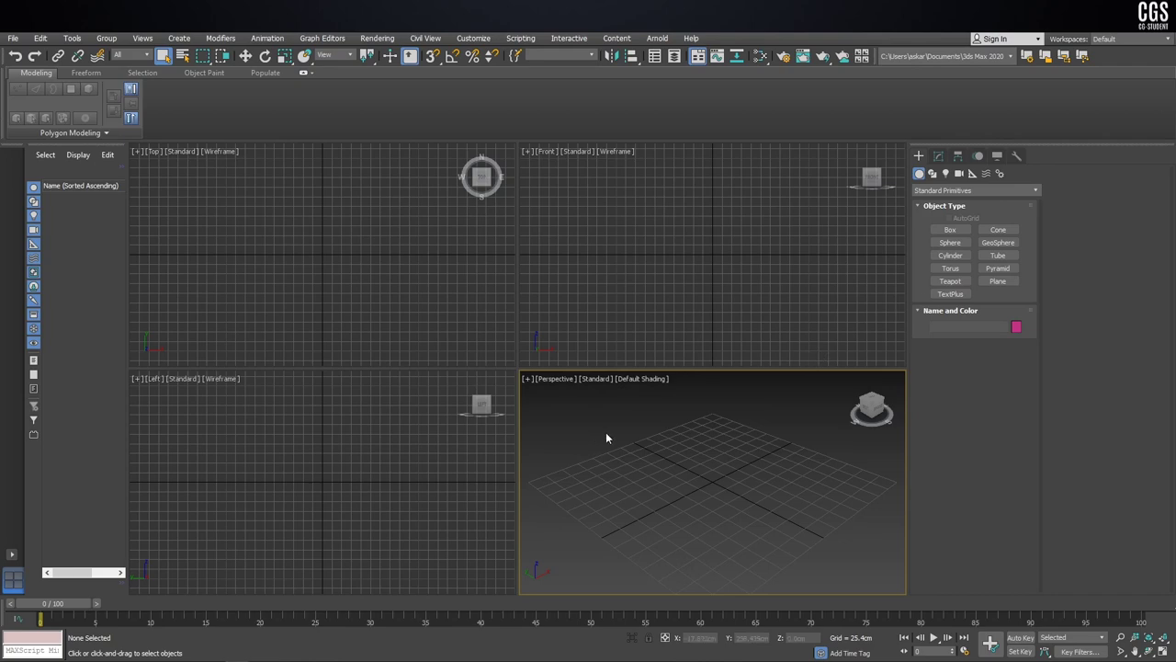
Step: Maximize the Perspective viewport with Alt+W and pan the grid up slightly
key("alt+w")
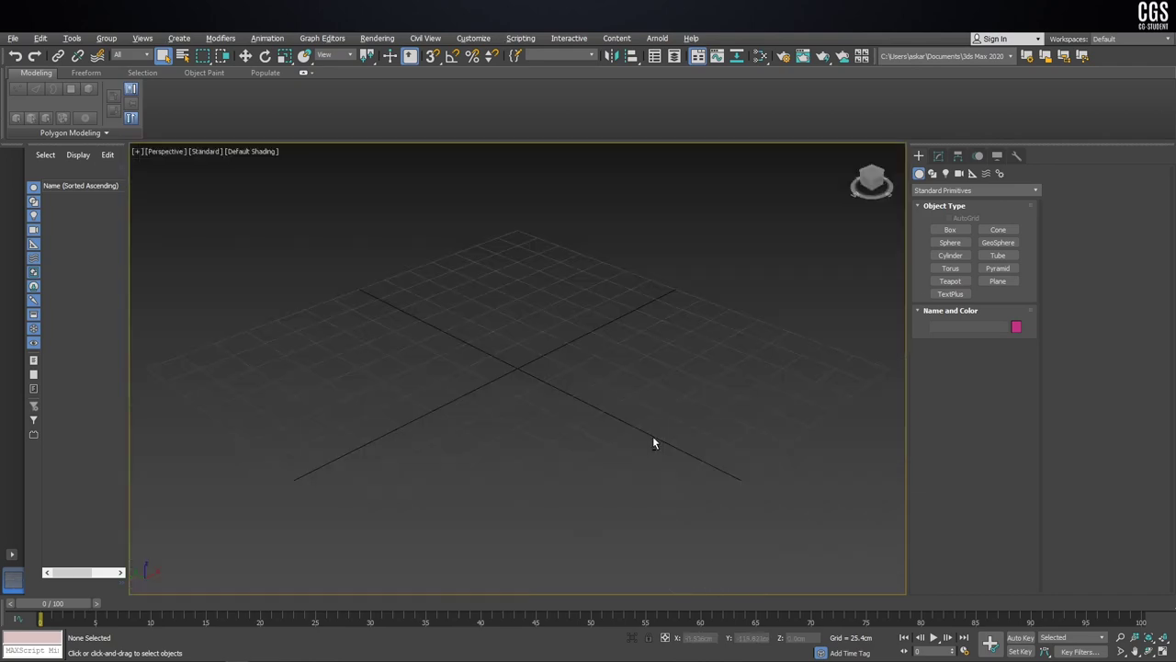
middle_click_drag(634, 438, 635, 421)
Step: Draw a plane on the grid and turn on edged-faces display
left_click(997, 280)
left_click_drag(533, 406, 509, 459)
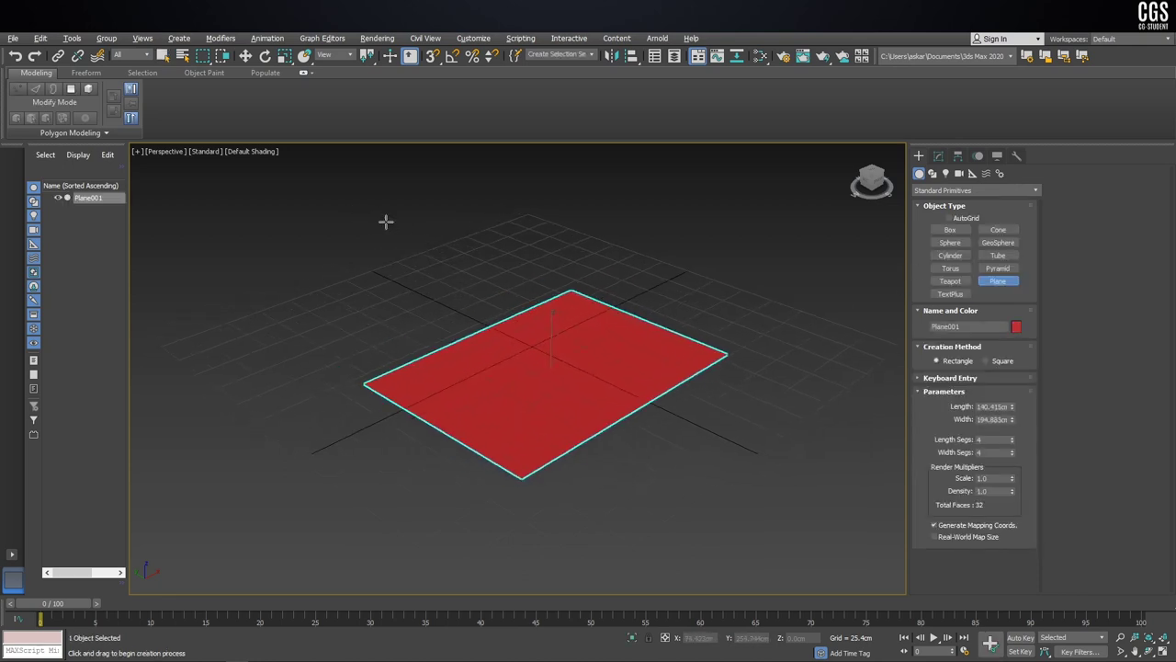
key("F4")
middle_click_drag(548, 399, 456, 390, "alt")
scroll(542, 397, "up", 5)
scroll(549, 402, "down", 5)
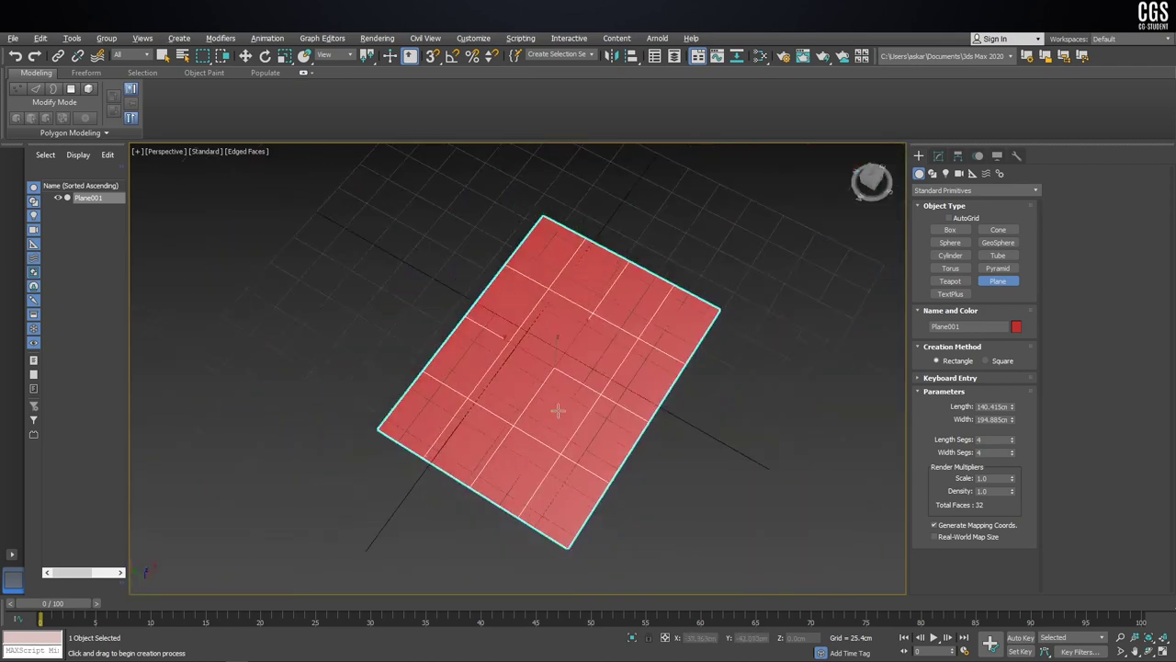
scroll(548, 402, "down", 2)
Step: Set the plane's length and width segments to 1 each and finish creation
right_click(1012, 442)
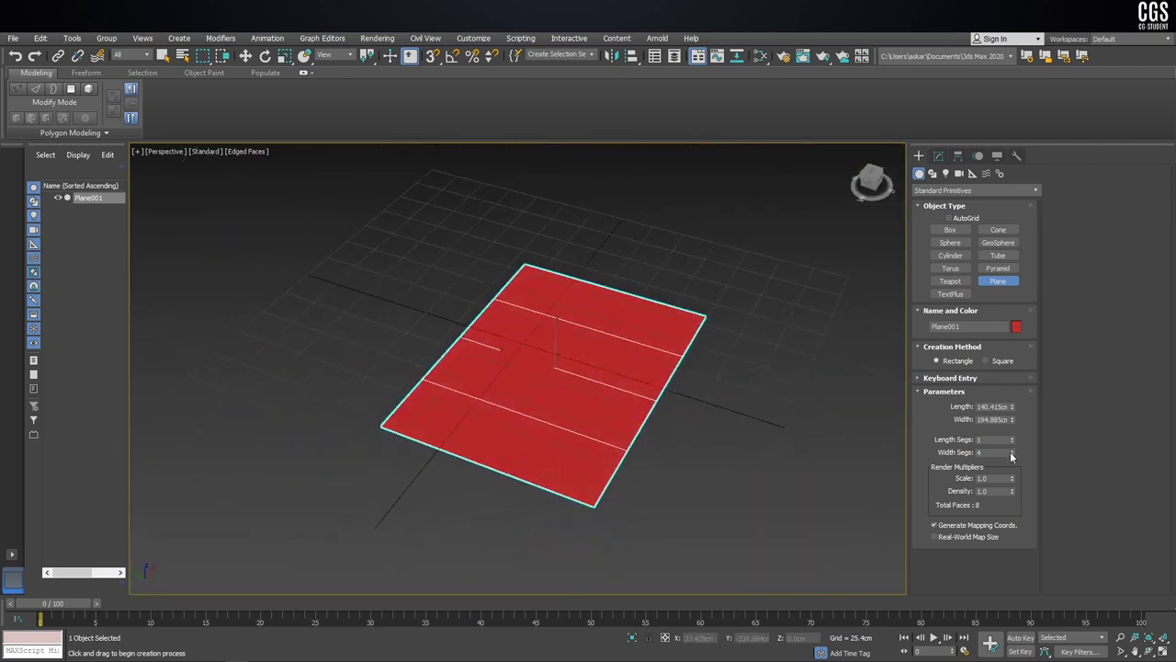
right_click(1011, 454)
middle_click_drag(646, 376, 630, 362, "alt")
mouse_move(745, 401)
middle_mouse_down("alt")
mouse_move(724, 402)
mouse_move(788, 385)
middle_mouse_up("alt")
scroll(724, 401, "up", 4)
scroll(748, 420, "down", 3)
scroll(748, 417, "down", 2)
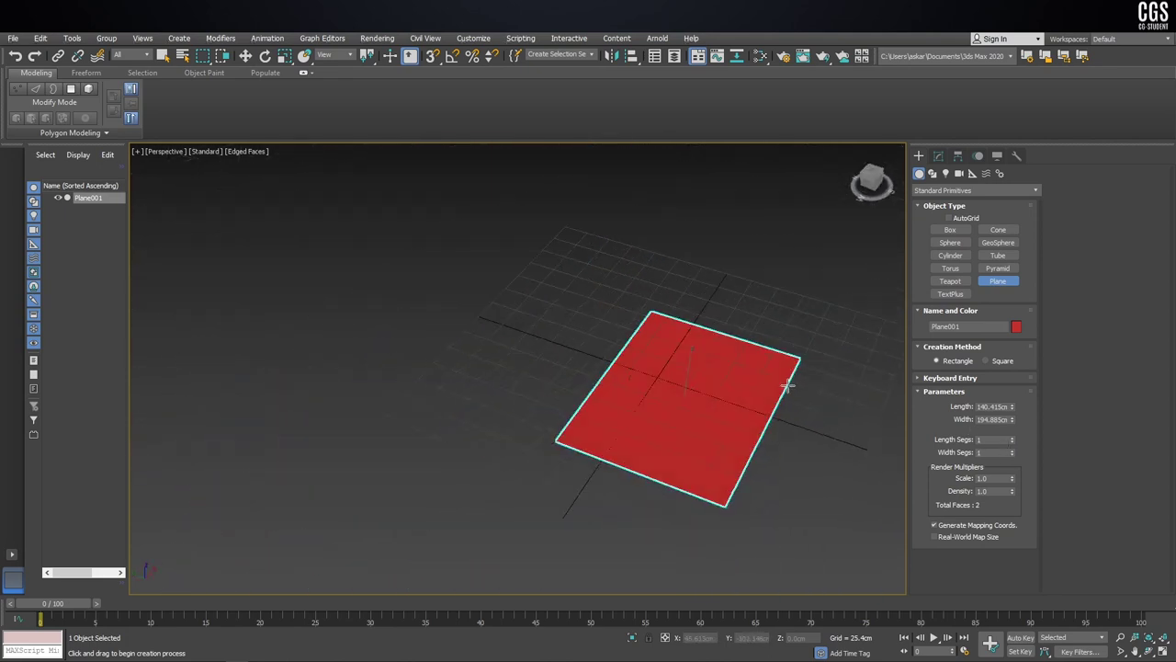
key("w")
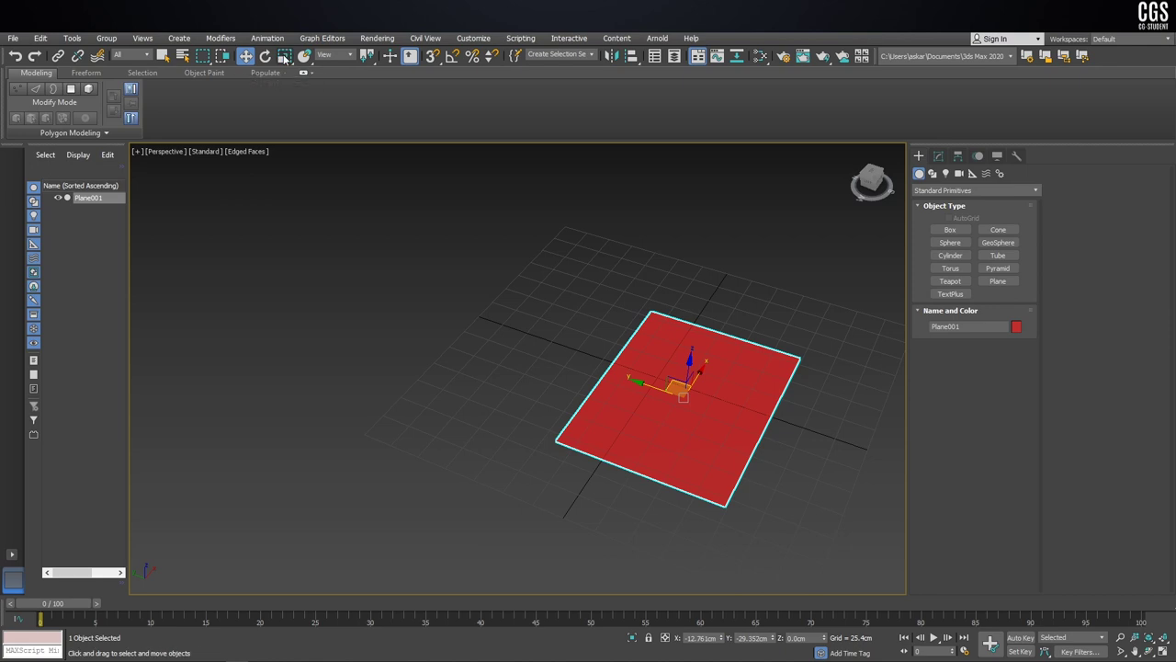
Step: Recentre the view and cycle through the Move, Rotate and Scale tools on the plane
middle_click_drag(609, 391, 549, 359)
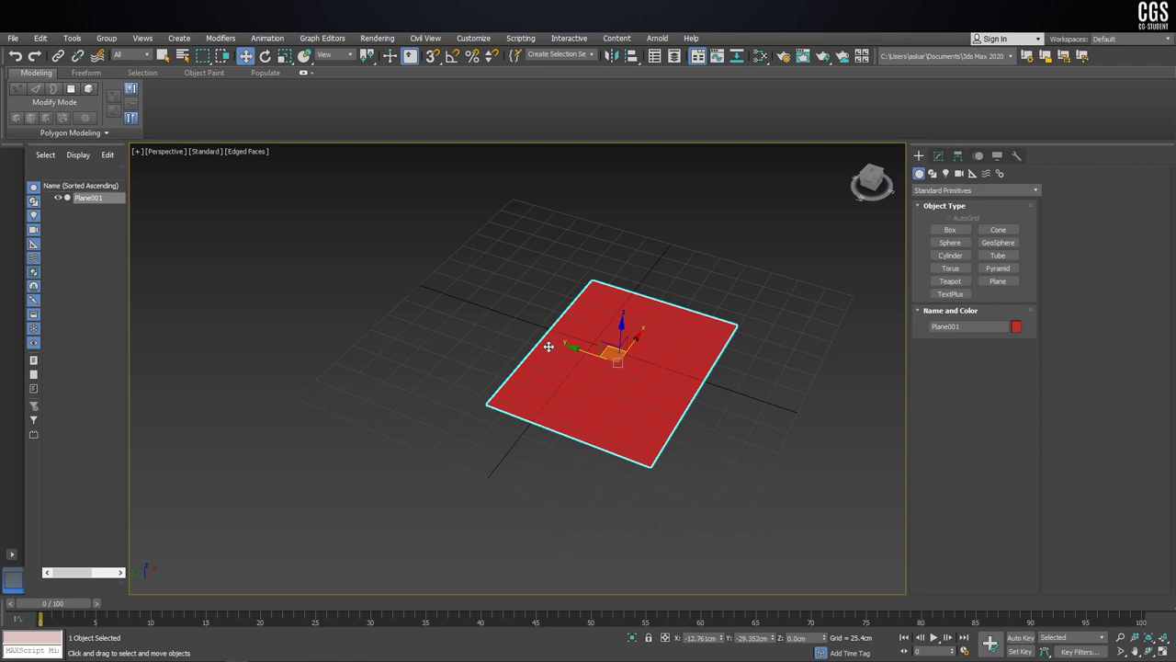
key("e")
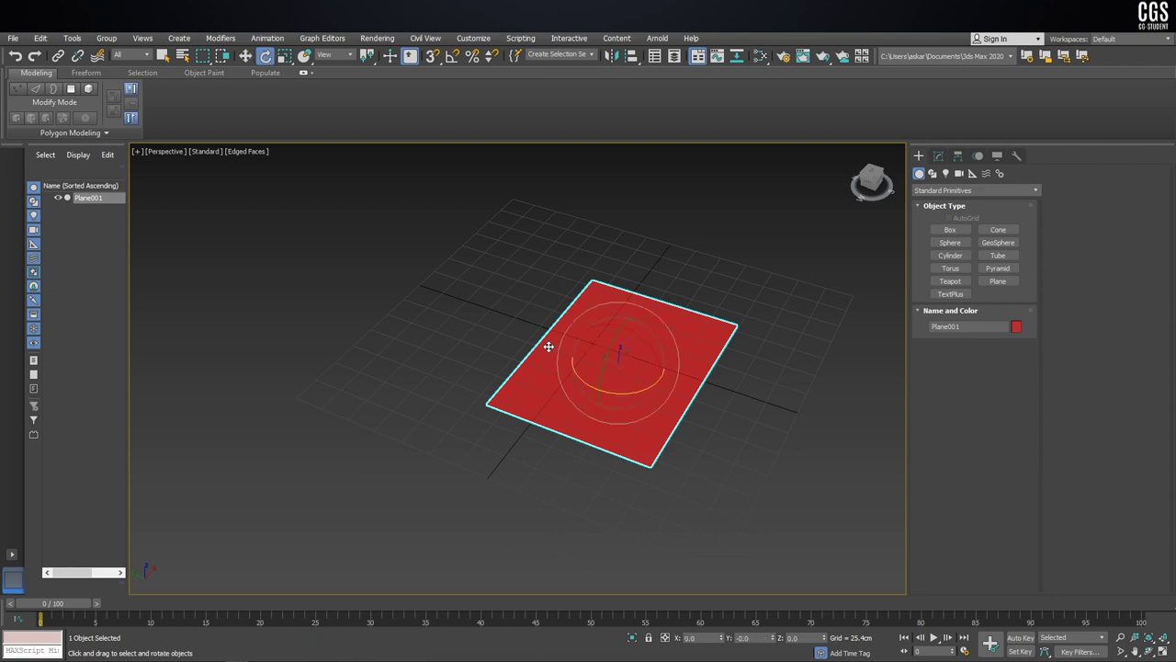
key("r")
key("w")
key("e")
key("w")
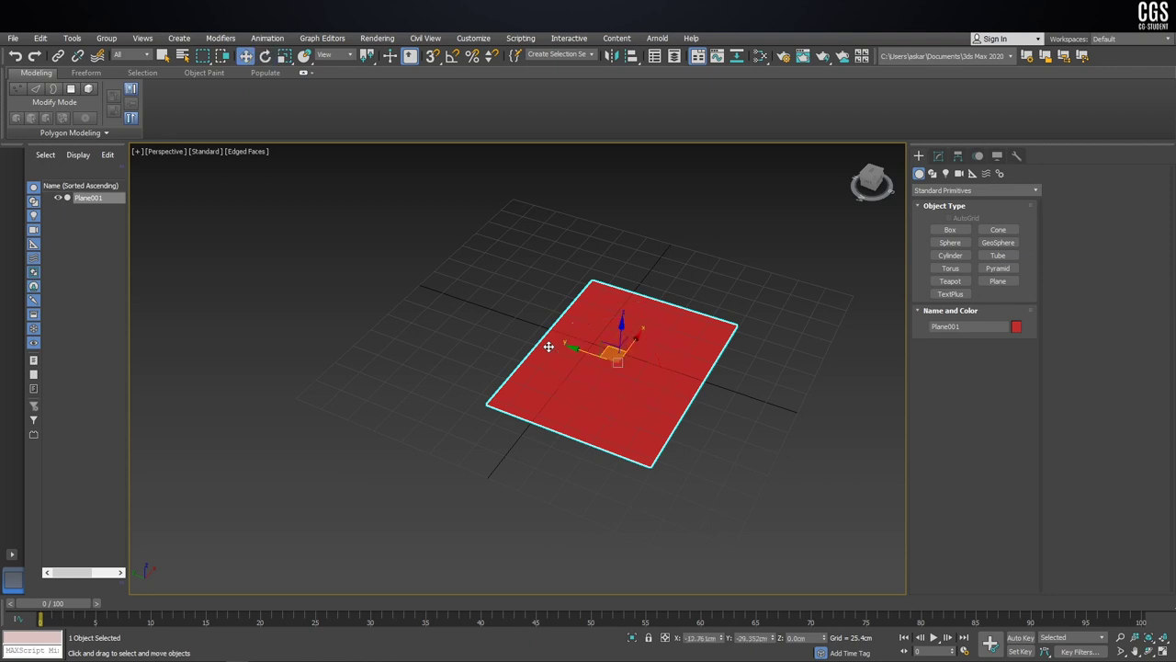
key("e")
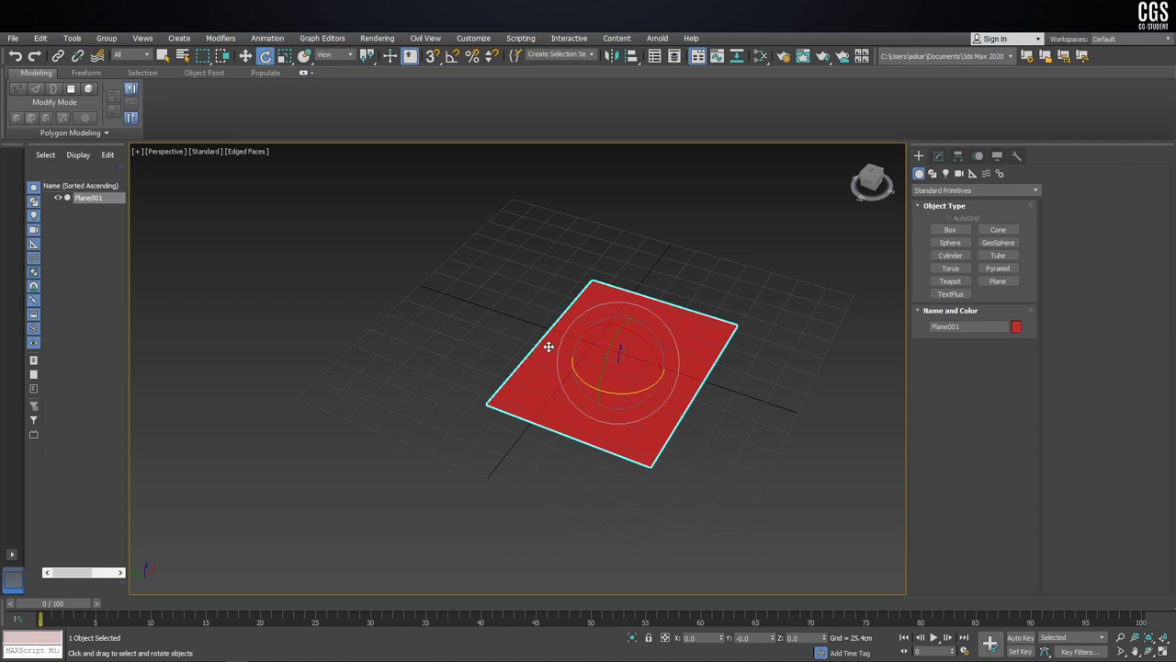
key("r")
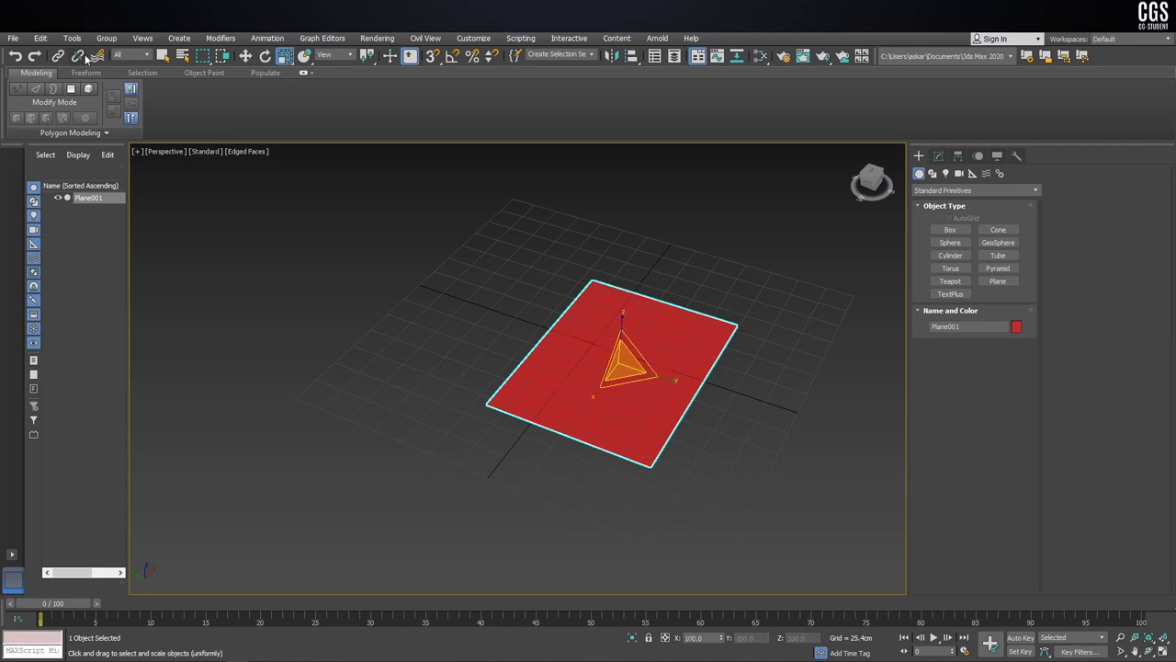
Step: Return to the Move tool and adjust the view to look down on the plane
middle_click_drag(590, 370, 626, 355, "alt")
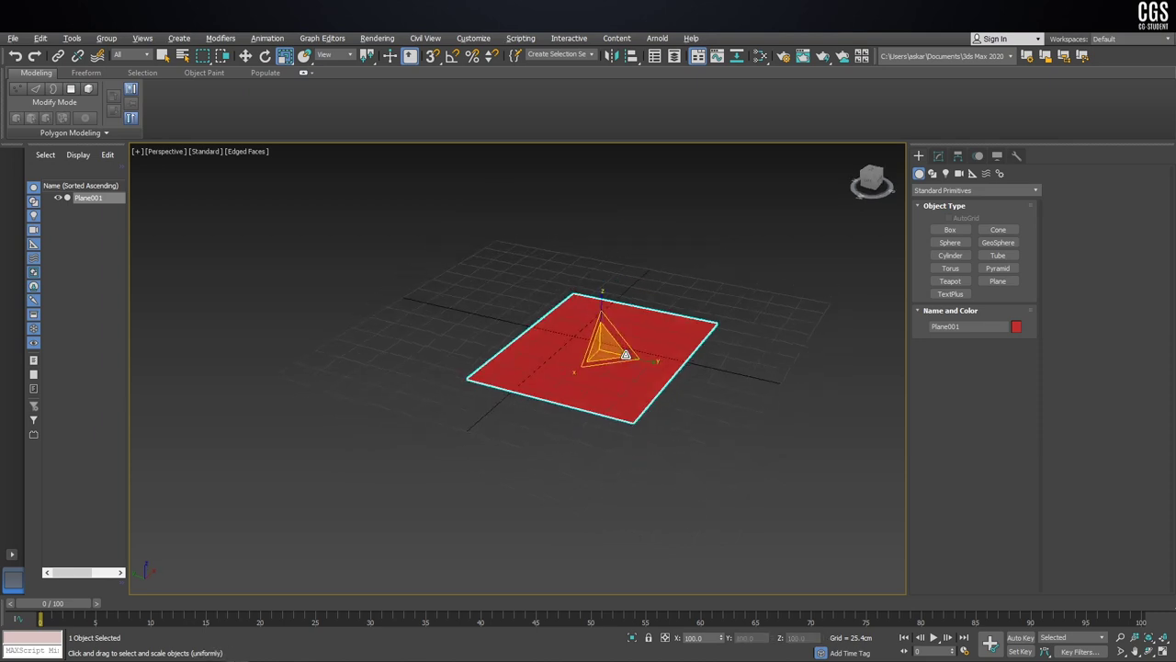
key("w")
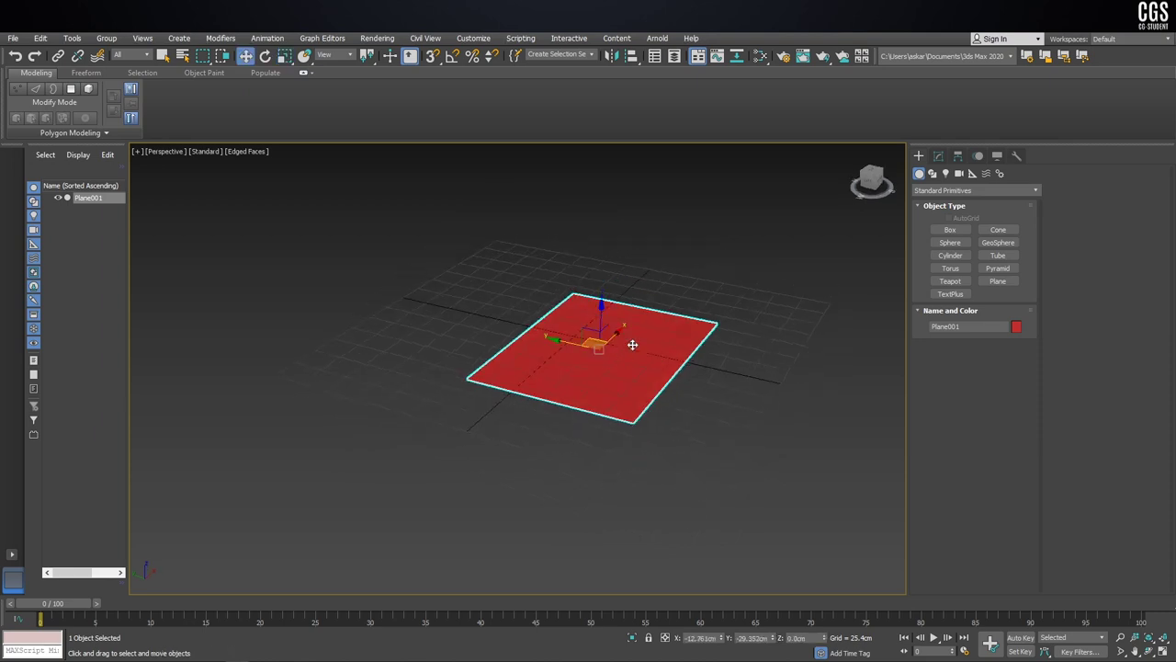
key("shift+z")
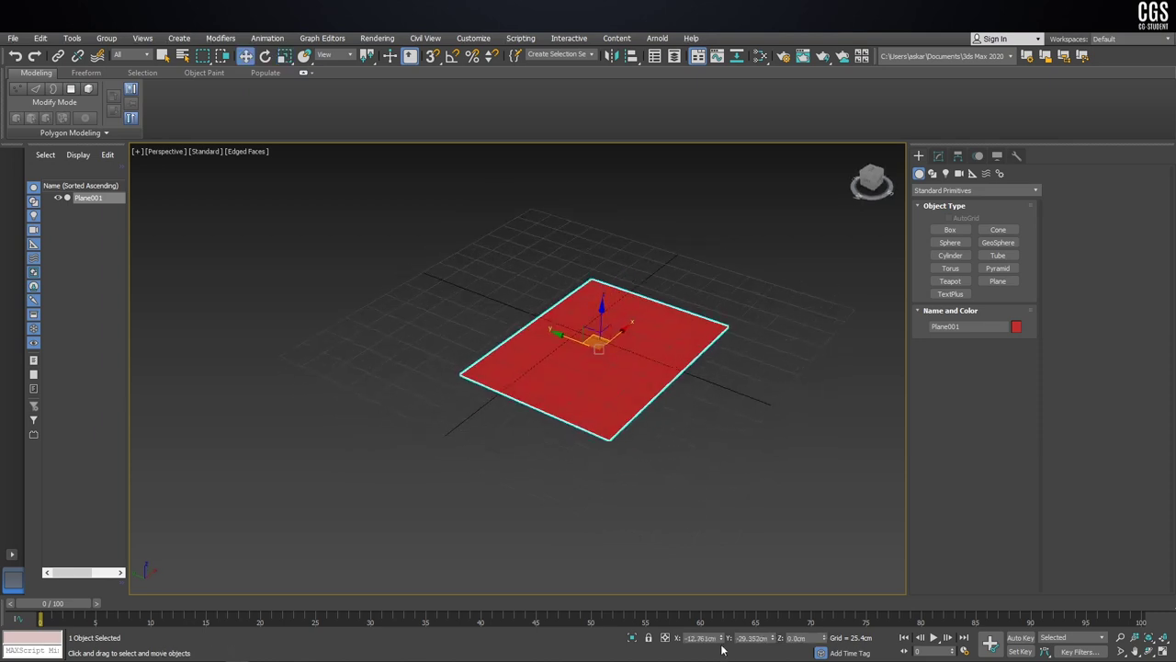
key("shift+z")
key("shift+z")
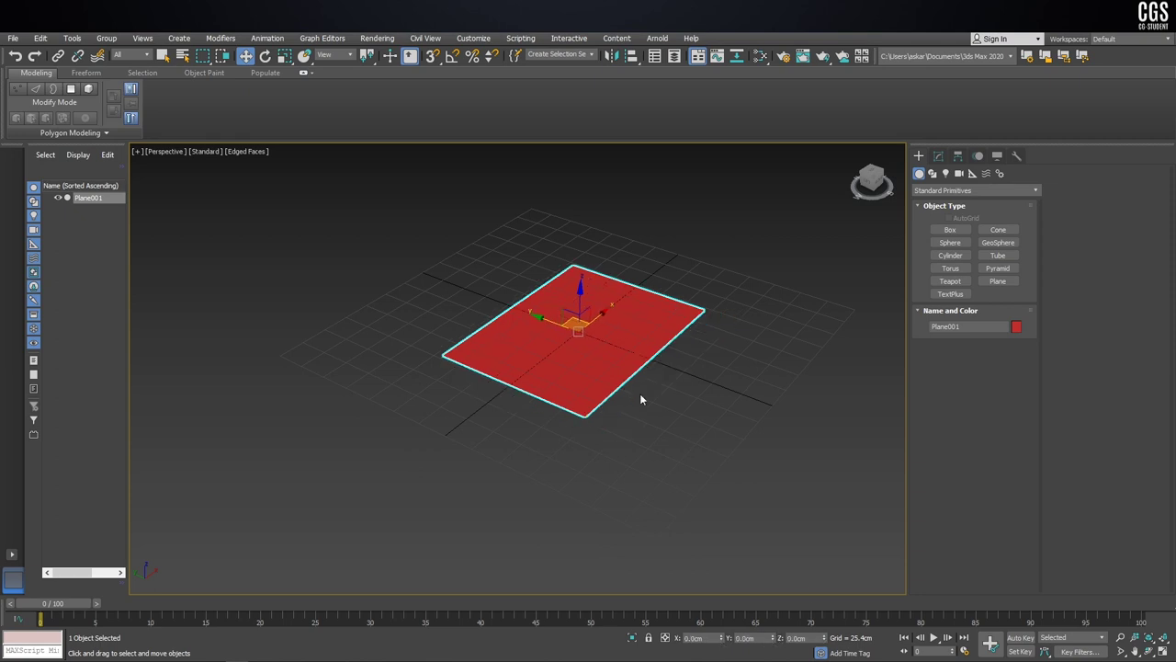
key("shift+z")
key("shift+z")
key("shift+z")
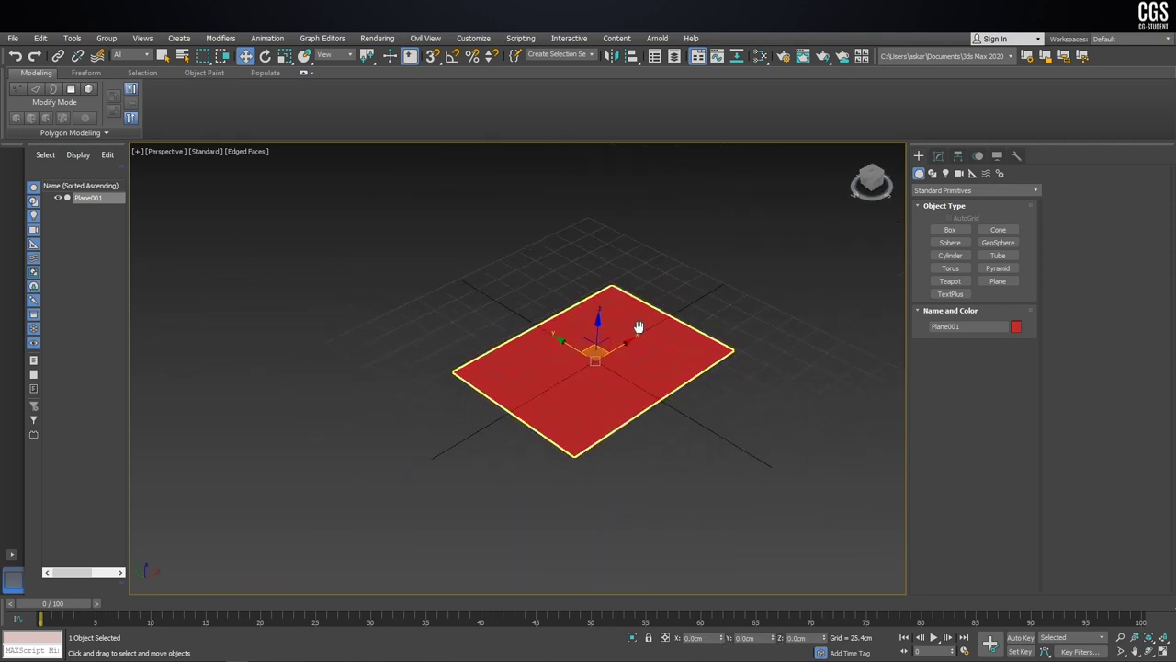
key("shift+z")
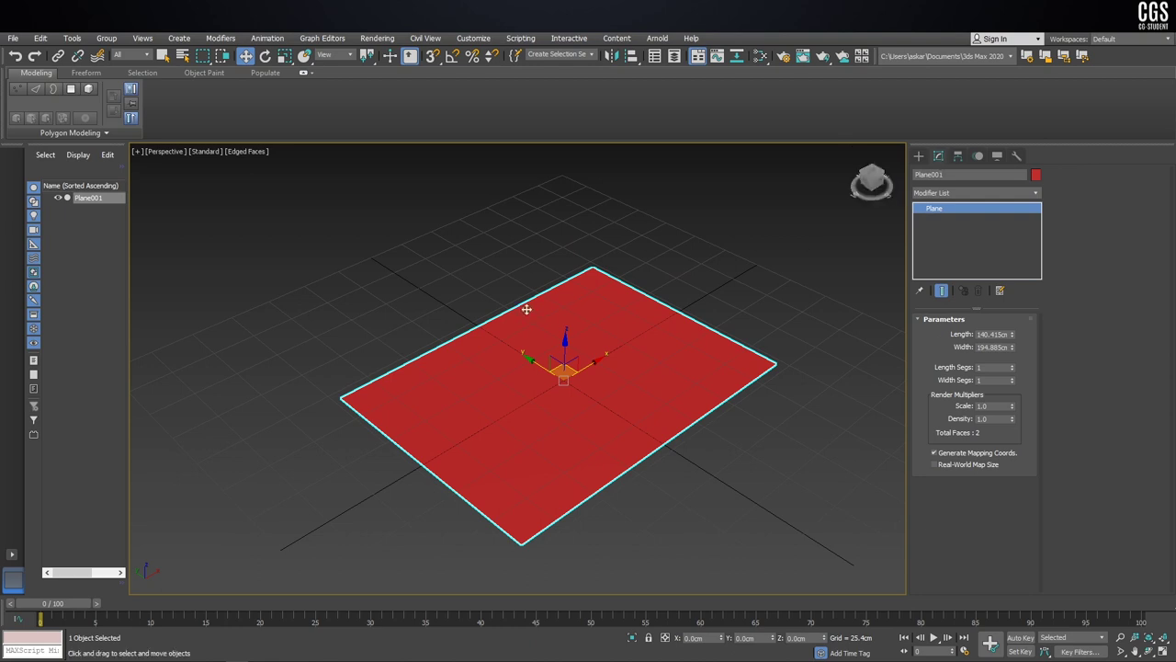
Step: Set the plane's Length to 900 cm
middle_click_drag(525, 304, 847, 345, "alt")
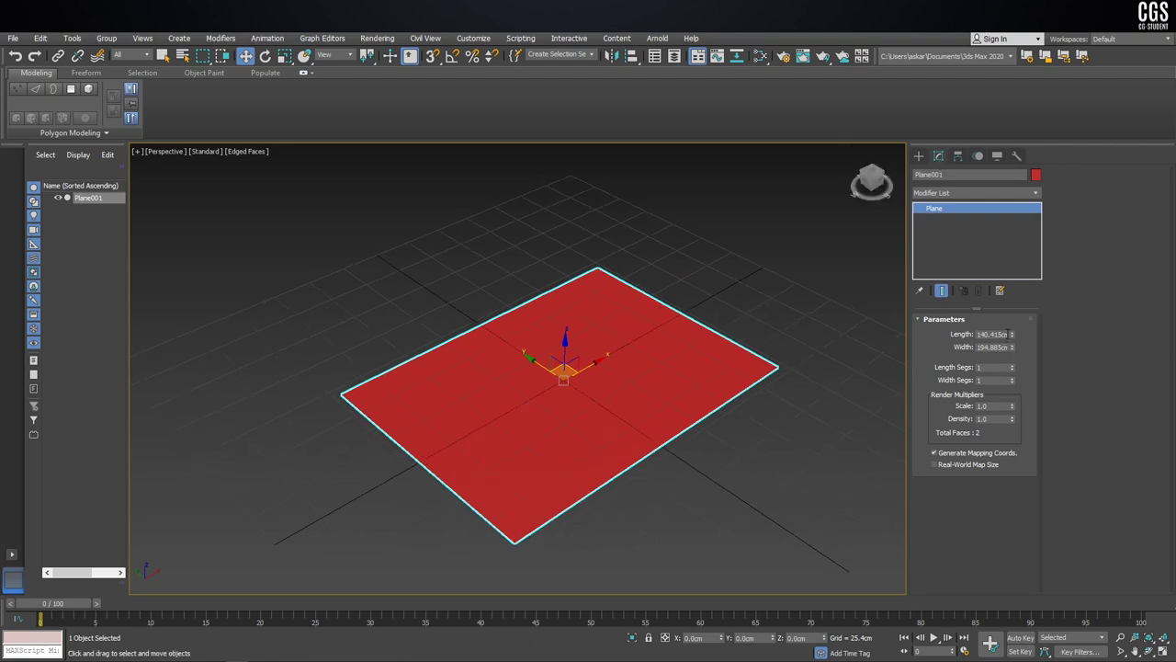
left_click_drag(1012, 335, 1001, 335)
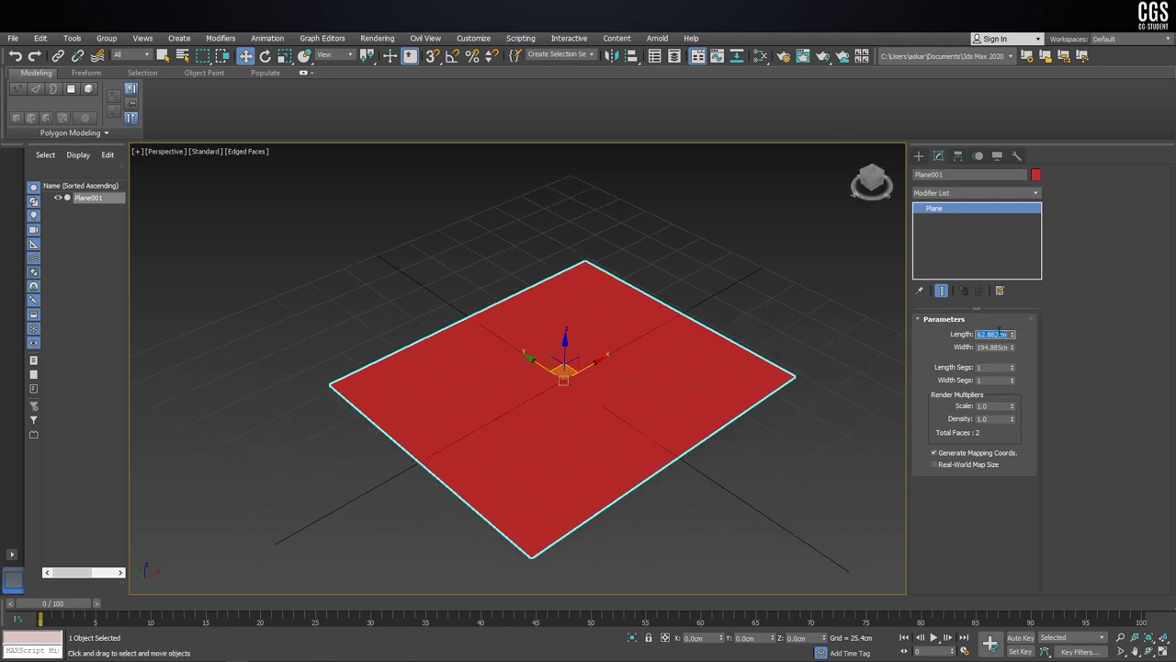
type("920")
key("Return")
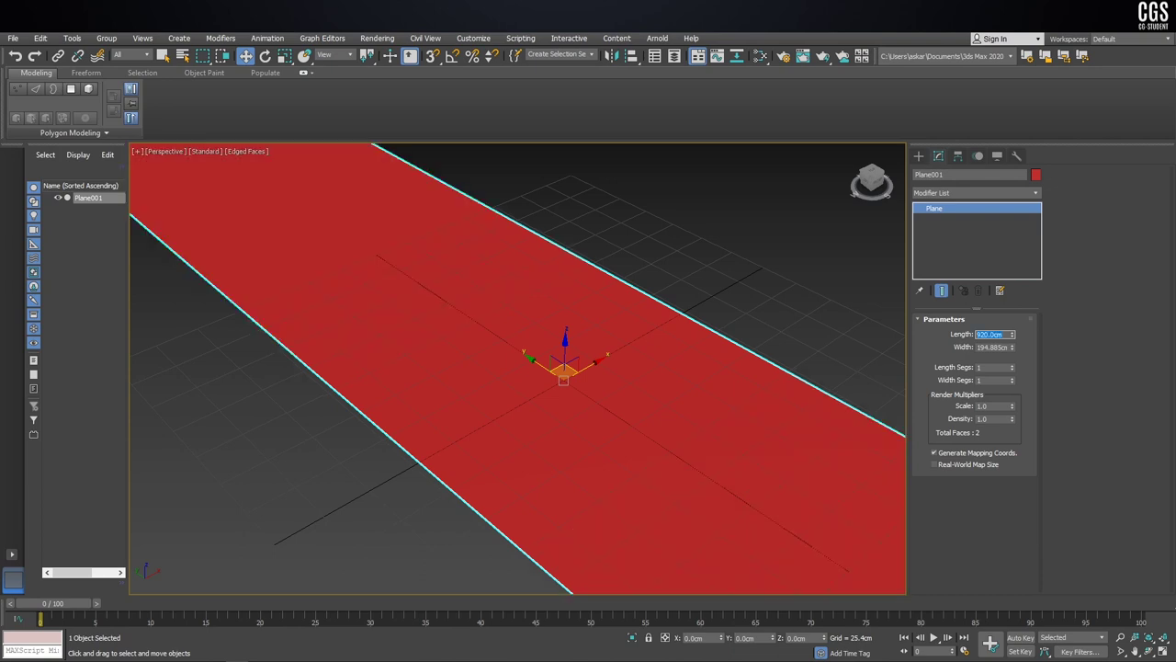
scroll(835, 340, "down", 5)
middle_click_drag(834, 340, 834, 342, "alt")
scroll(834, 343, "up", 4)
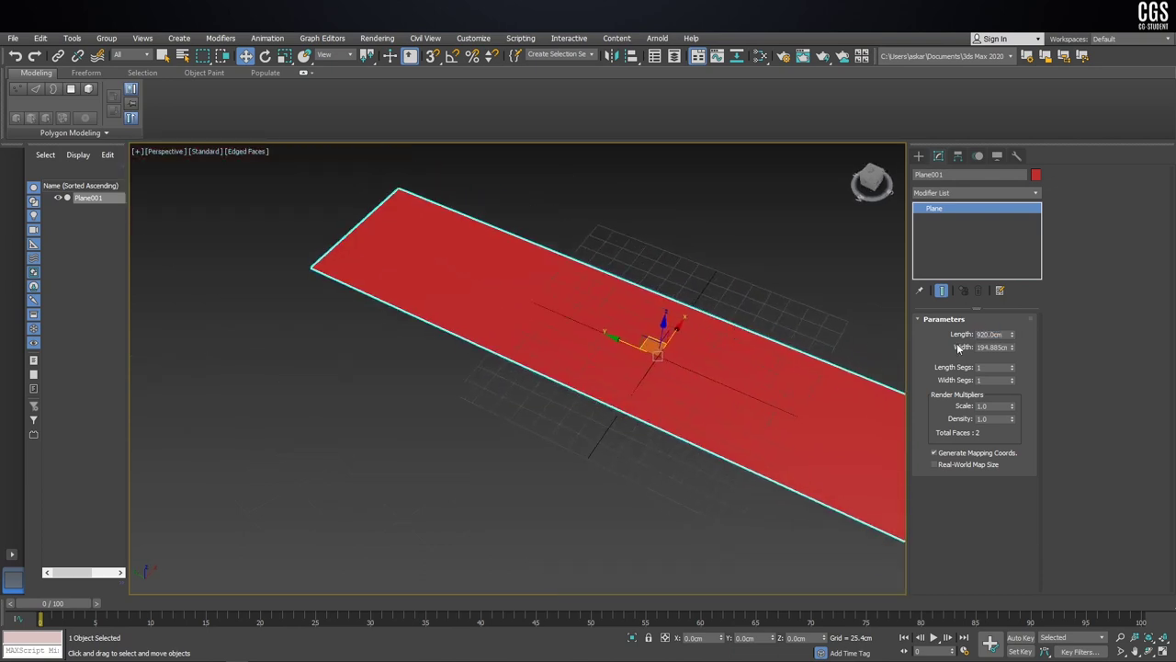
double_click(991, 335)
type("900")
key("Return")
Step: Set the plane's Width to 625 cm
middle_click_drag(893, 384, 838, 349)
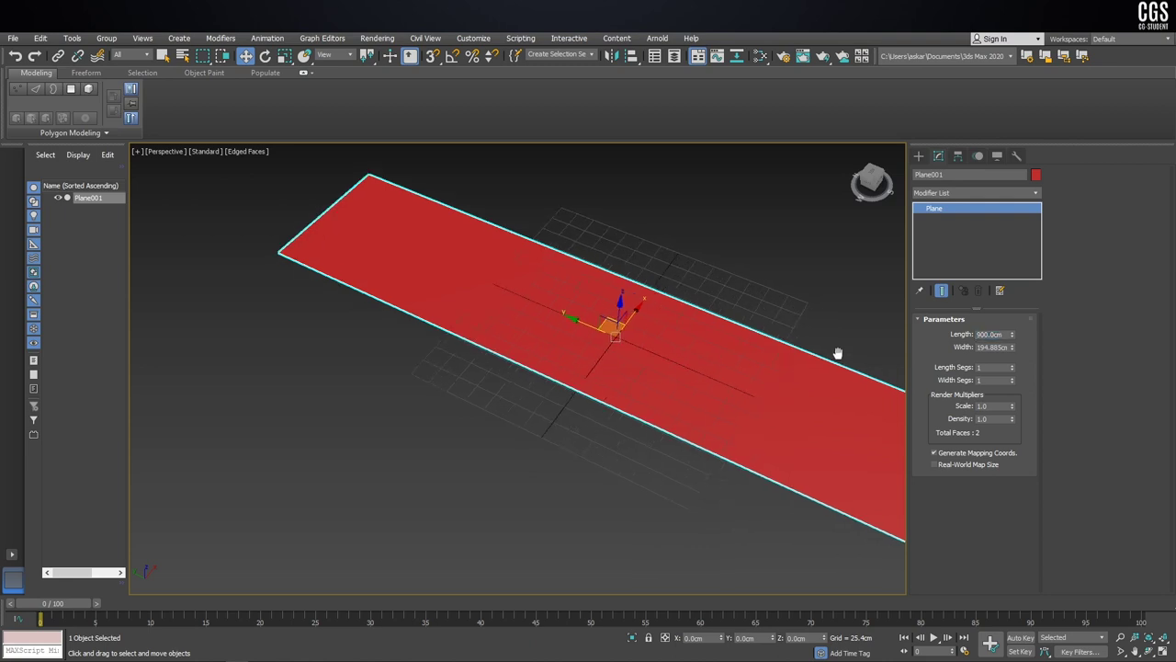
double_click(988, 347)
type("5")
key("Return")
Step: Reset the plane's X position to 0 so it sits at the origin
mouse_move(634, 291)
middle_mouse_down("alt")
mouse_move(576, 288)
mouse_move(661, 331)
mouse_move(603, 398)
middle_mouse_up("alt")
scroll(603, 398, "down", 5)
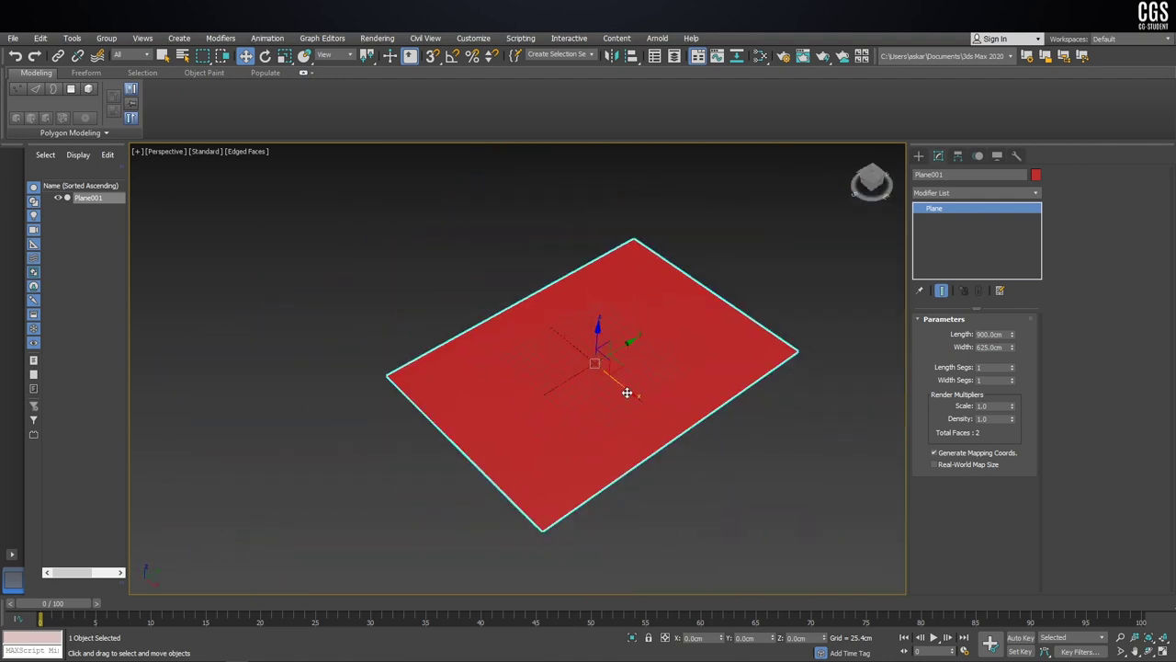
mouse_move(627, 318)
left_mouse_down()
mouse_move(591, 344)
mouse_move(608, 313)
left_mouse_up()
middle_click_drag(607, 313, 554, 282, "alt")
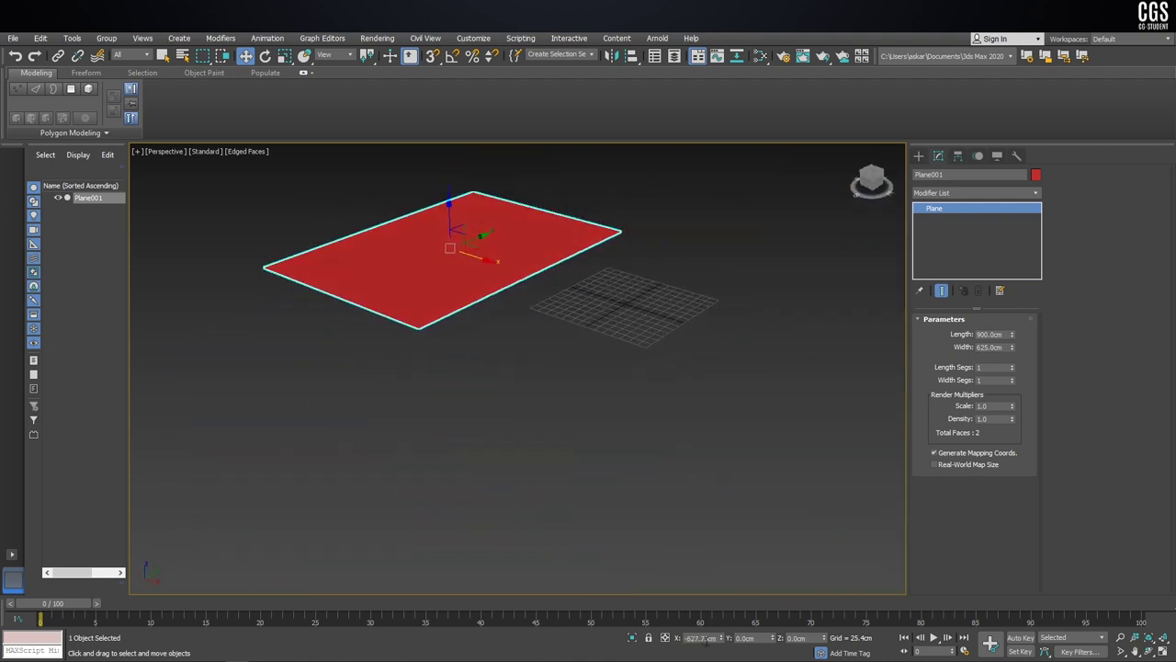
right_click(723, 639)
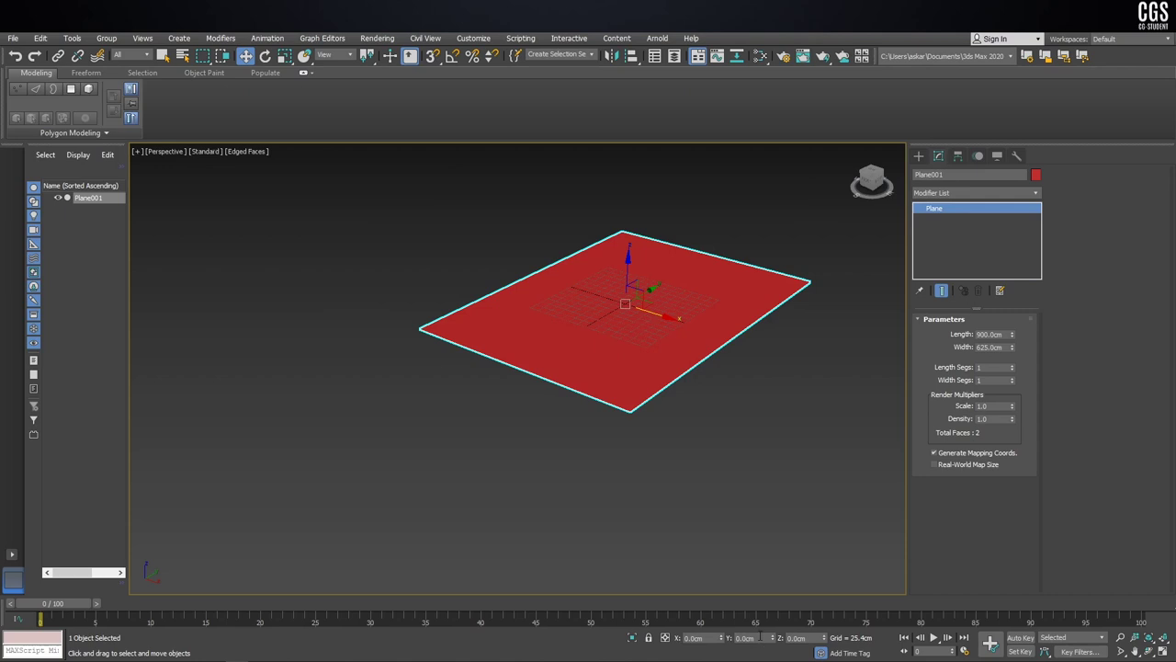
mouse_move(546, 296)
middle_mouse_down("alt")
mouse_move(527, 381)
mouse_move(583, 367)
mouse_move(543, 404)
mouse_move(543, 368)
mouse_move(560, 354)
middle_mouse_up("alt")
Step: Convert the plane to an Editable Poly
scroll(561, 357, "up", 3)
right_click(559, 361)
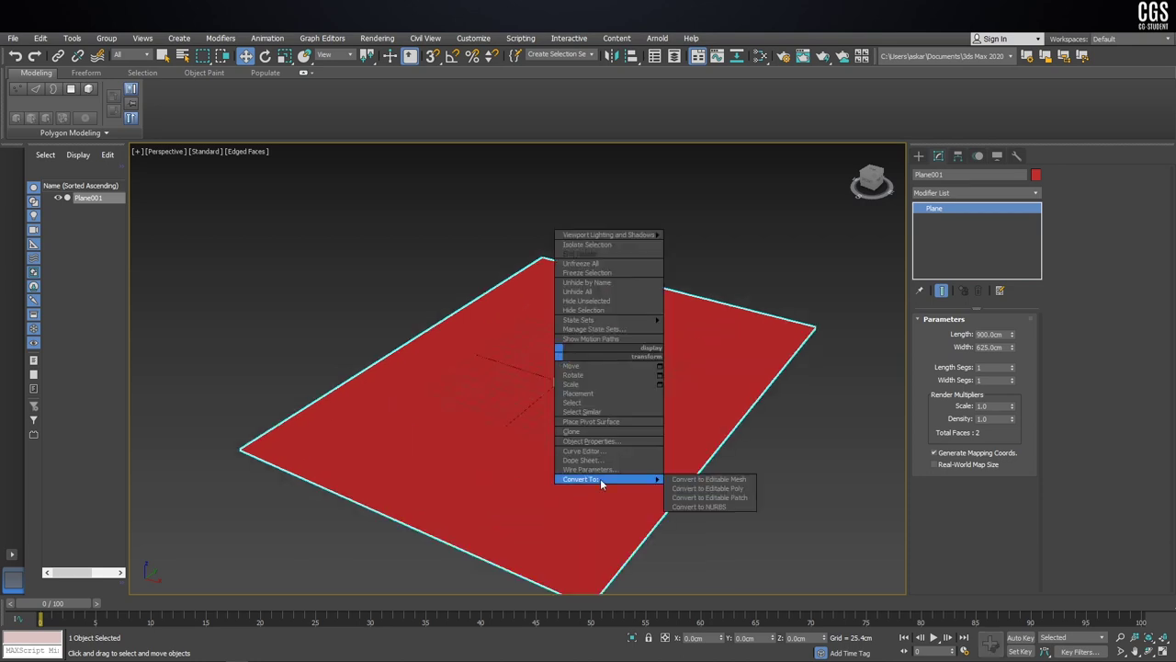
left_click(738, 486)
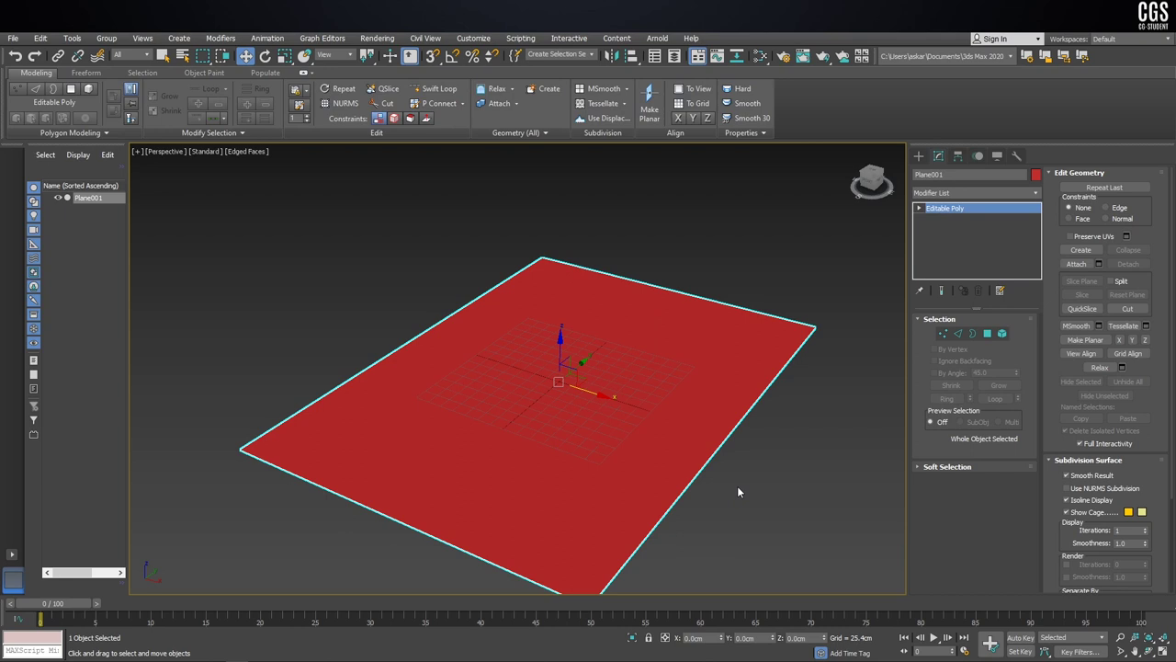
left_click(918, 155)
left_click(938, 155)
left_click(857, 249)
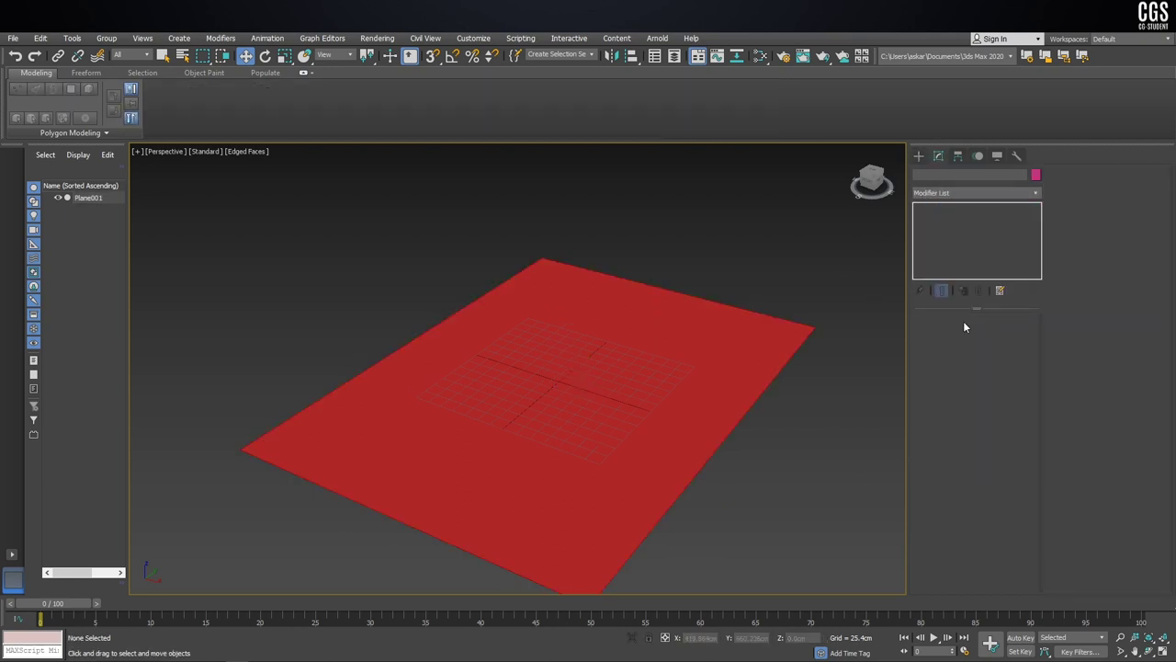
Step: Enable the modifier shortcut buttons and open Configure Modifier Sets
left_click(1001, 291)
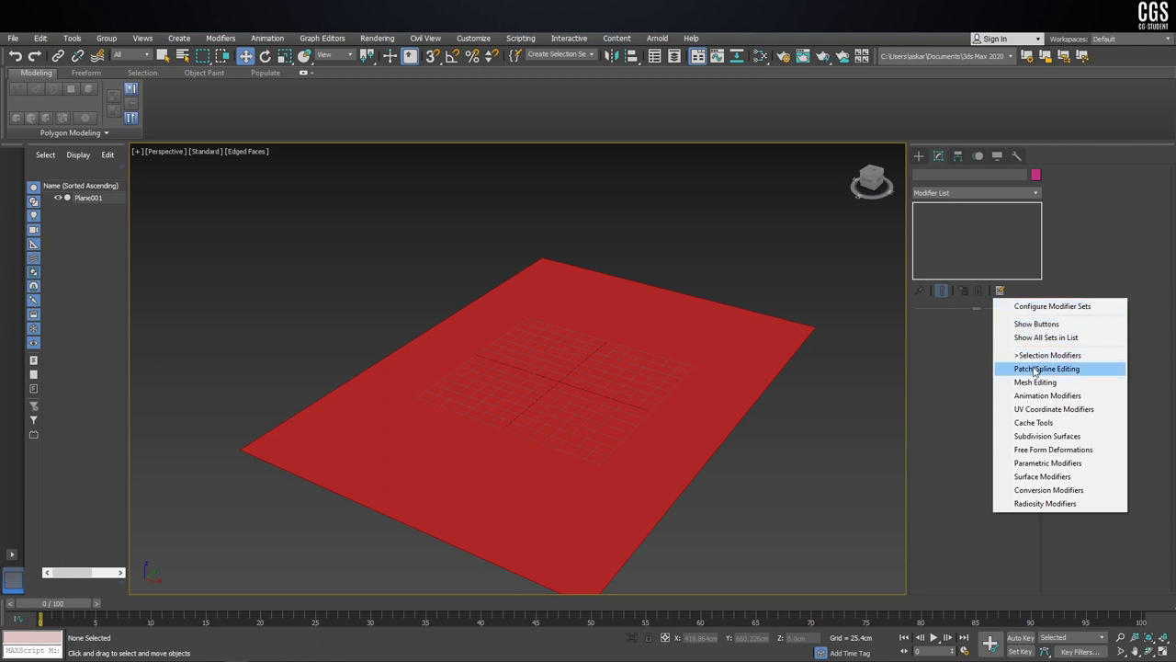
left_click(947, 223)
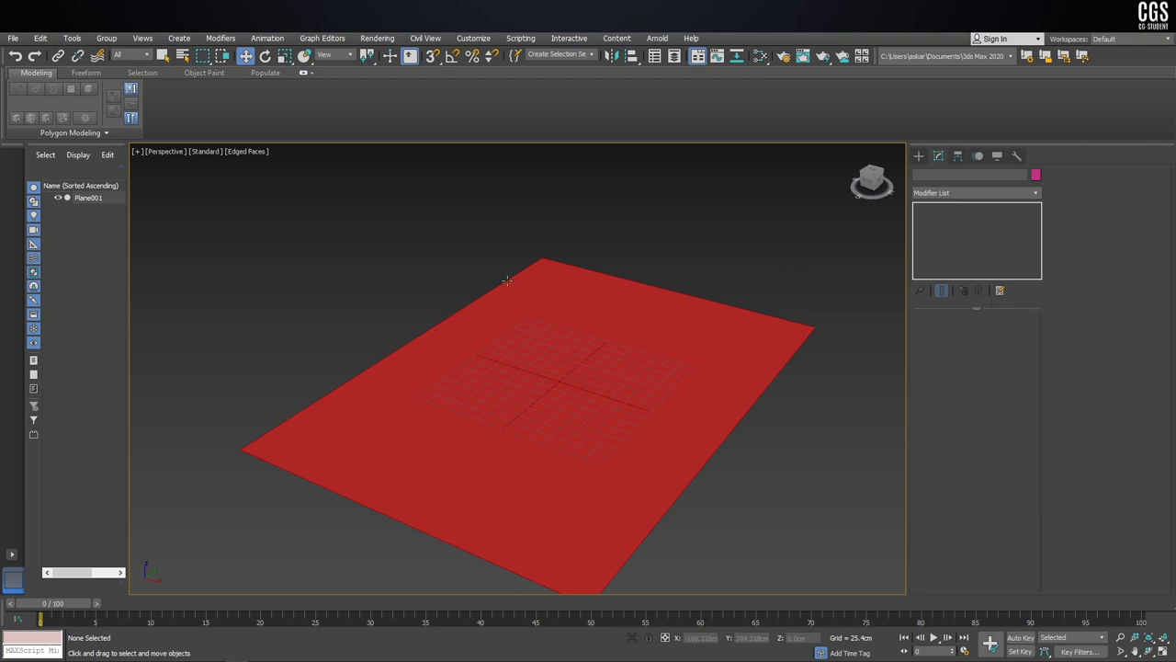
left_click(506, 354)
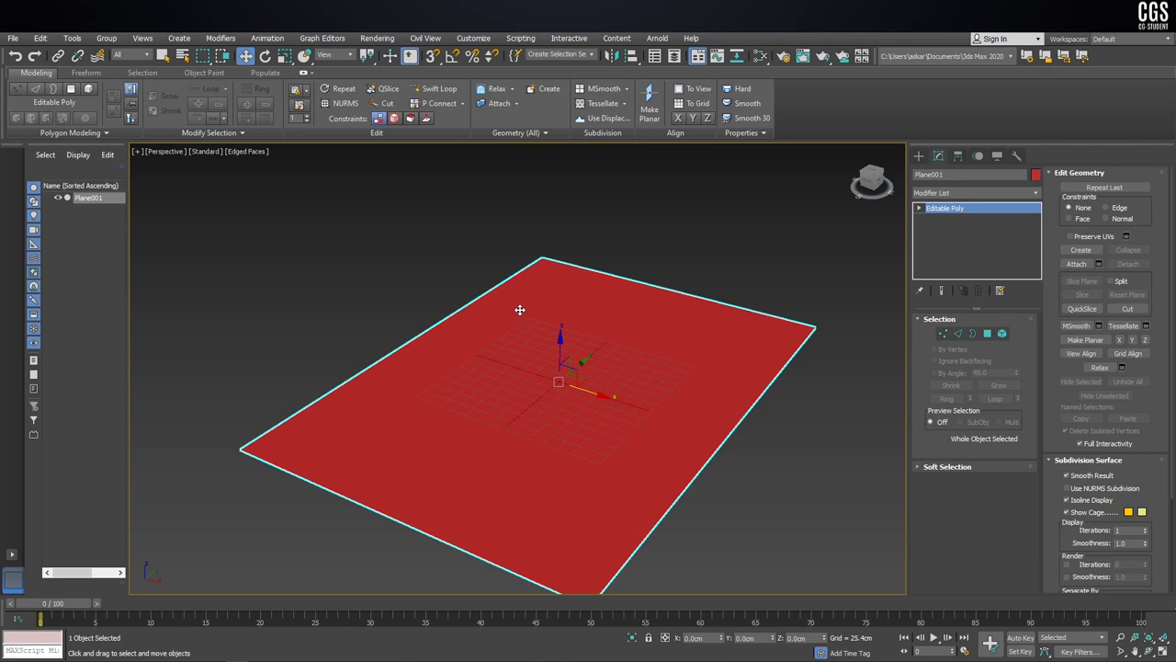
left_click(1001, 291)
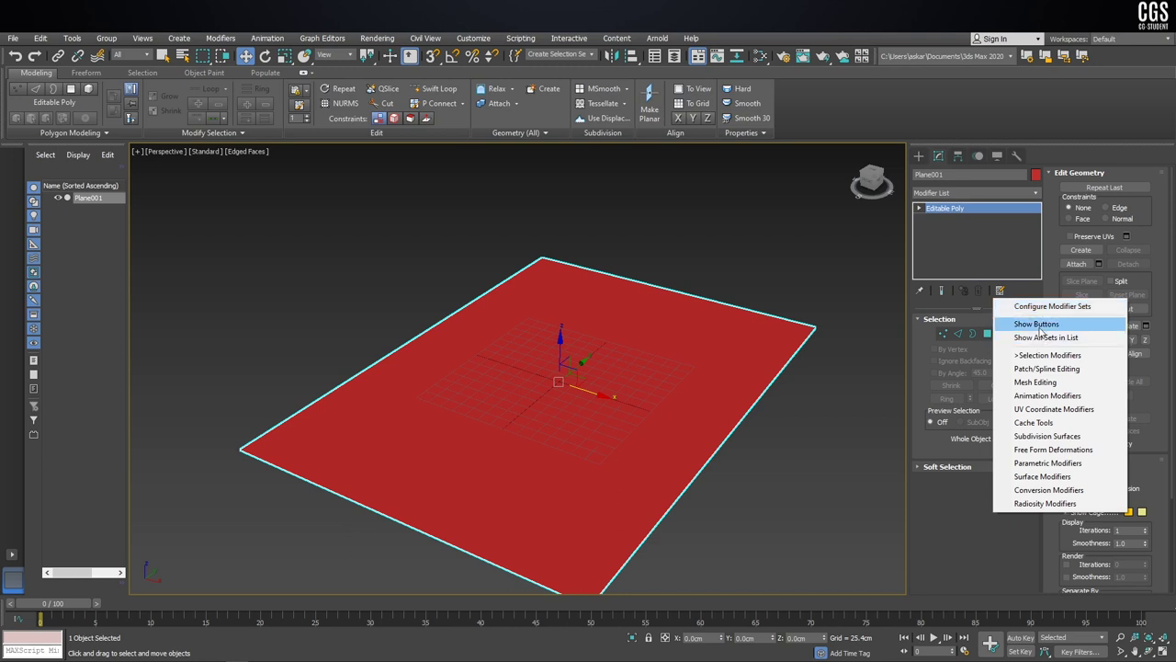
left_click(1036, 323)
left_click(999, 353)
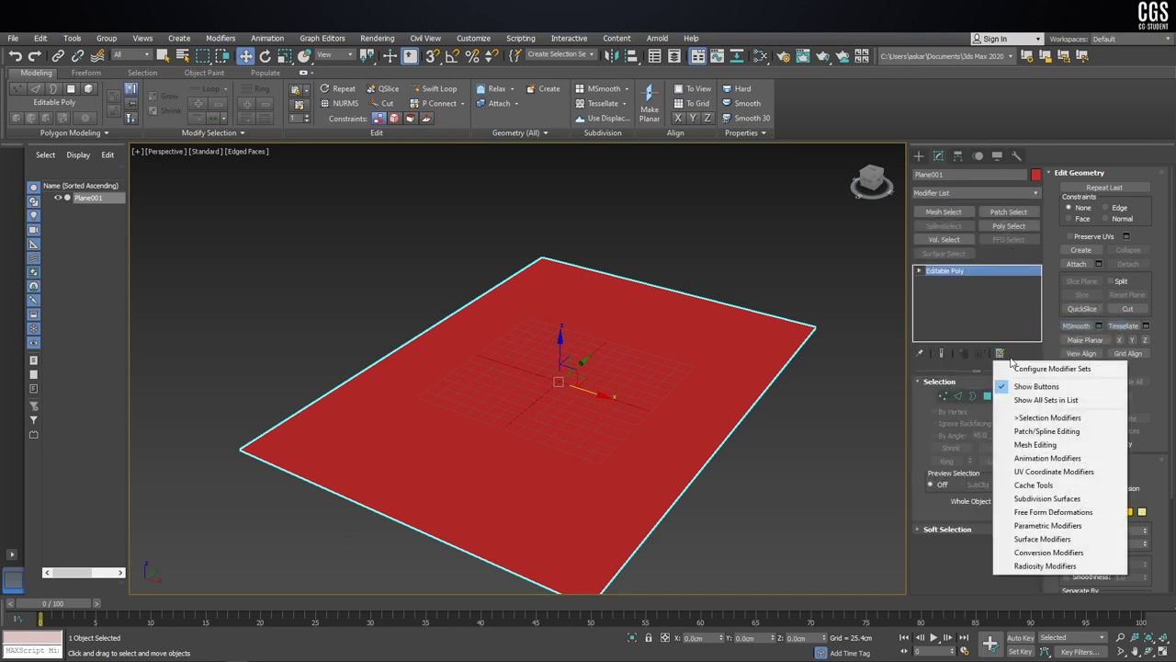
left_click(1018, 358)
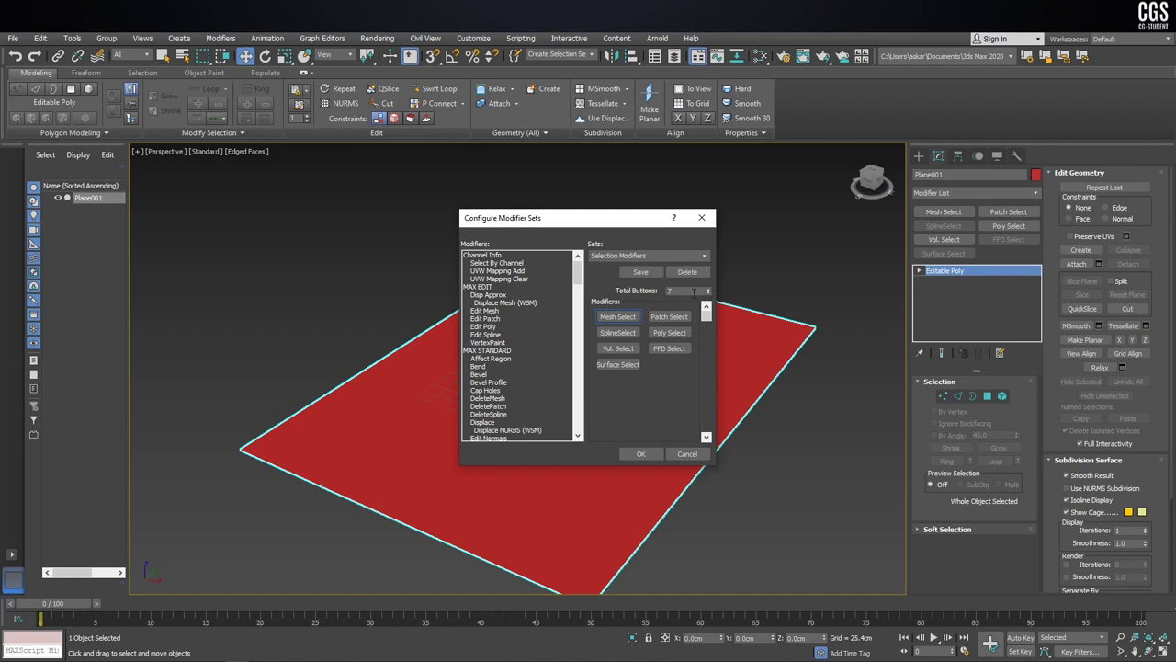
Step: Set the modifier set to 16 buttons and assign Edit Poly, Bevel and Edit Spline
left_click_drag(693, 292, 596, 280)
type("16")
key("Return")
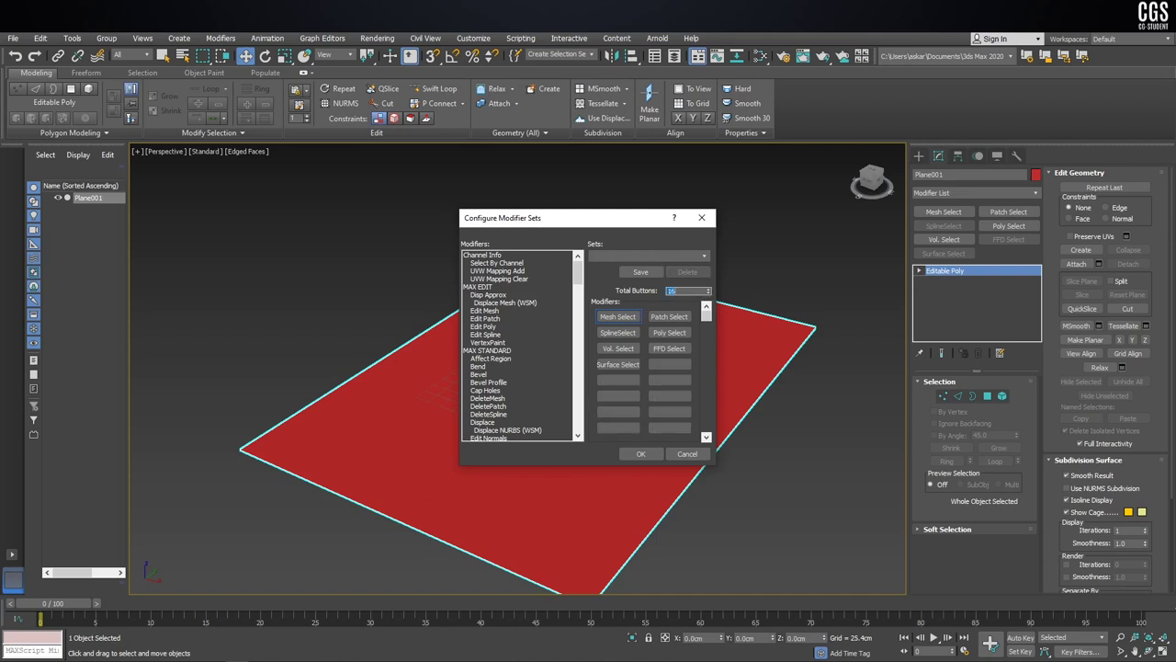
left_click(482, 267)
left_click(504, 311)
left_click_drag(487, 326, 617, 317)
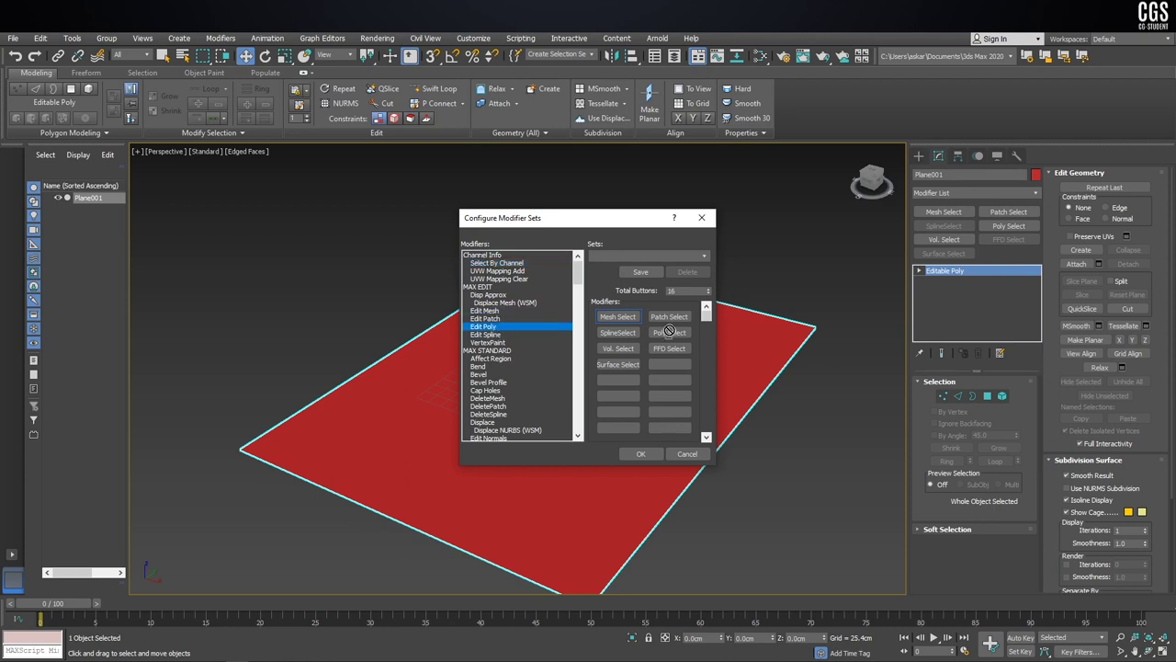
left_click(496, 334)
left_click_drag(496, 334, 614, 338)
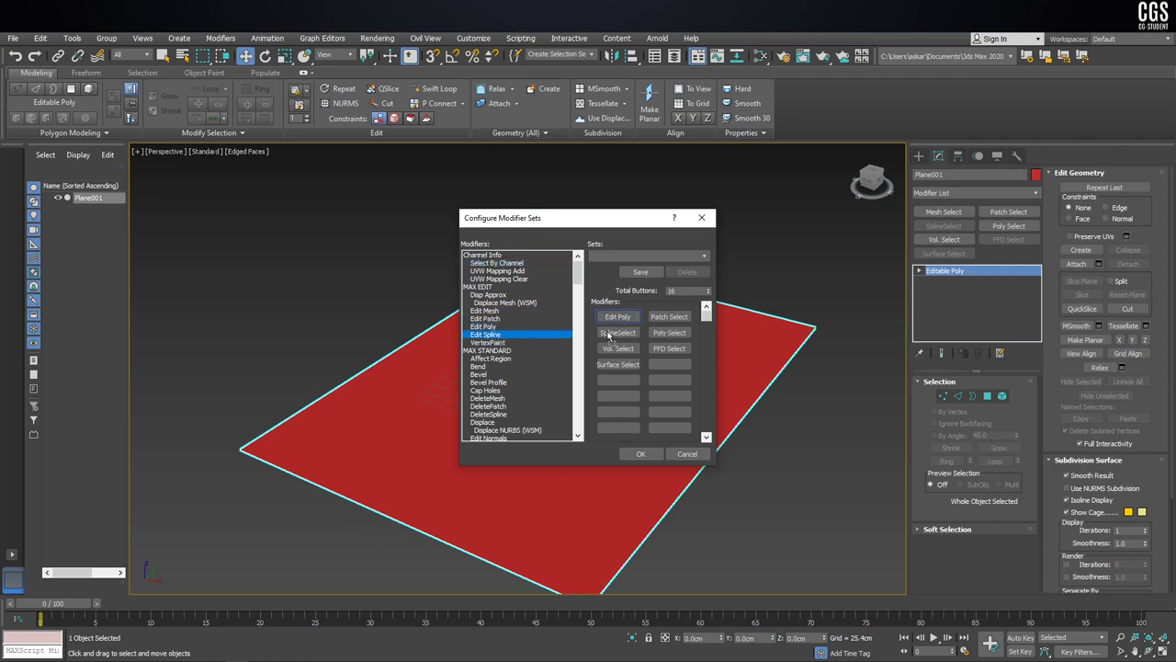
left_click(486, 343)
left_click(479, 374)
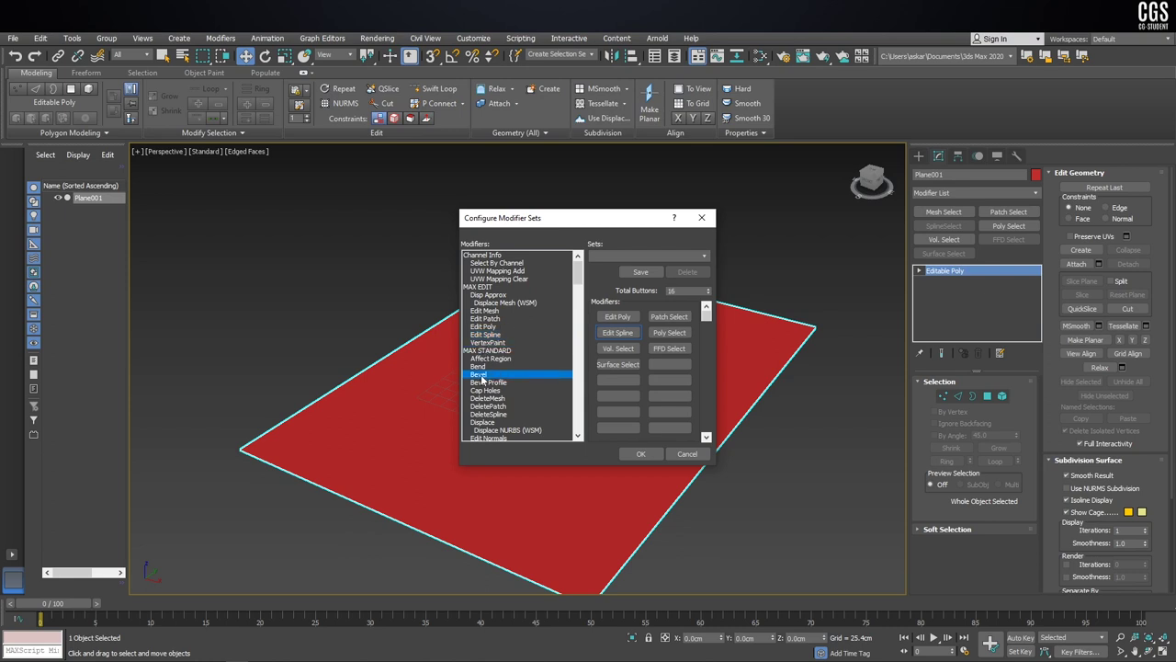
left_click_drag(485, 375, 669, 316)
left_click(487, 383)
Step: Add Bend, replace FFD Select with Shell and Vol. Select with TurboSmooth
scroll(493, 390, "down", 1)
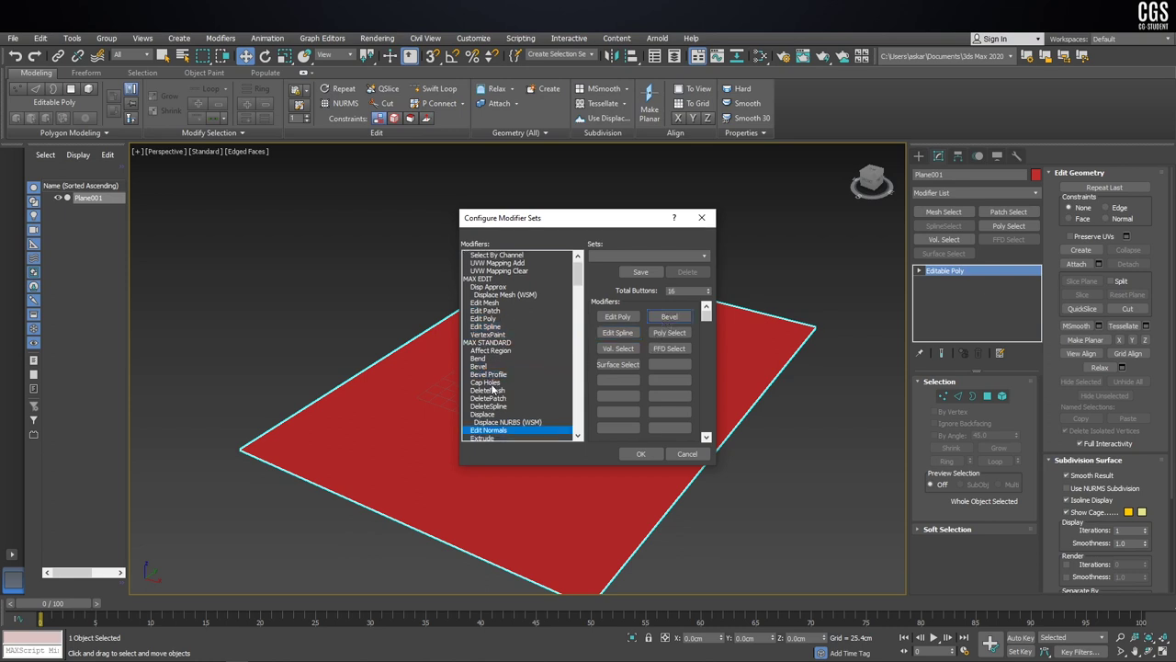
left_click(485, 360)
left_click_drag(486, 358, 678, 336)
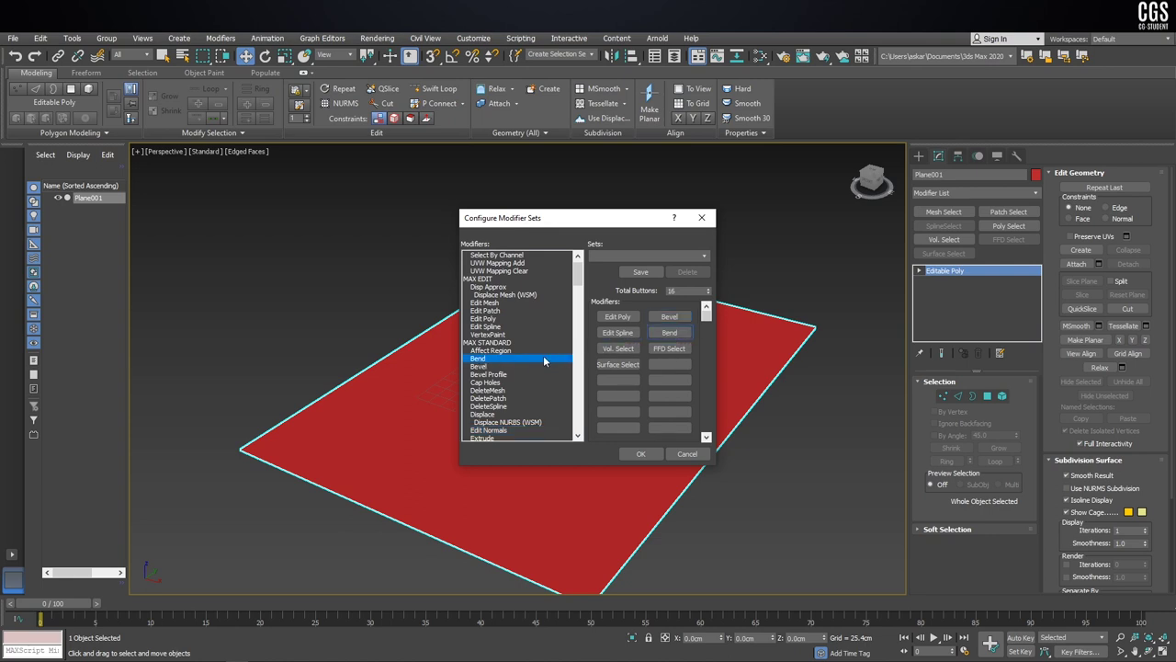
key("s")
left_click_drag(495, 425, 667, 350)
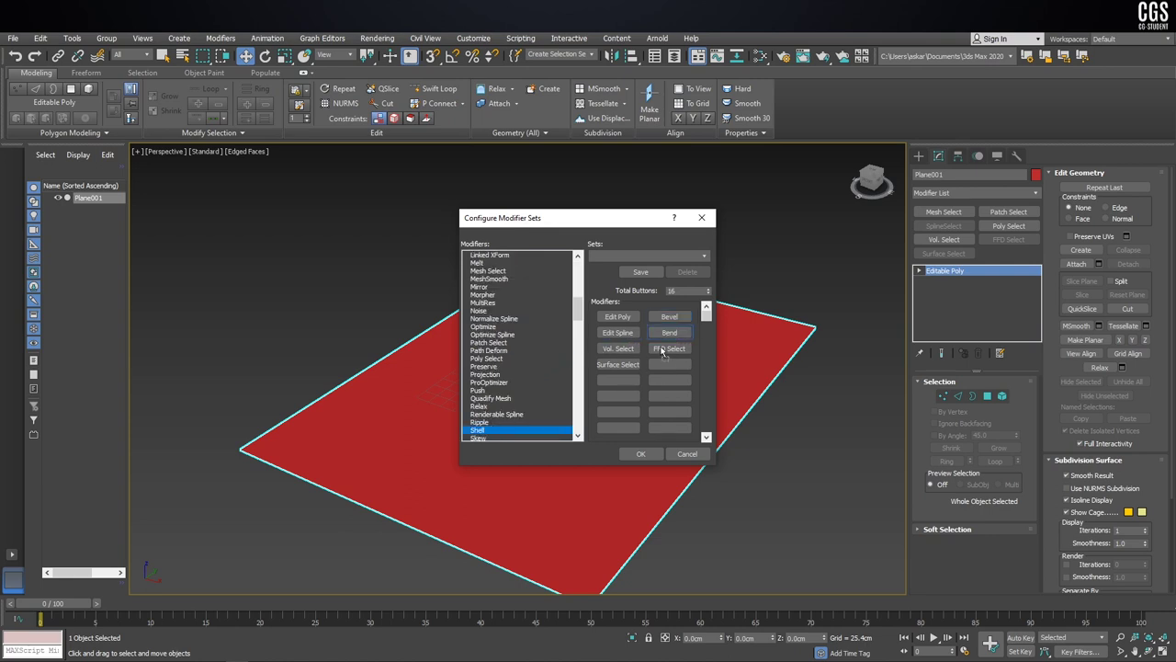
scroll(510, 425, "down", 1)
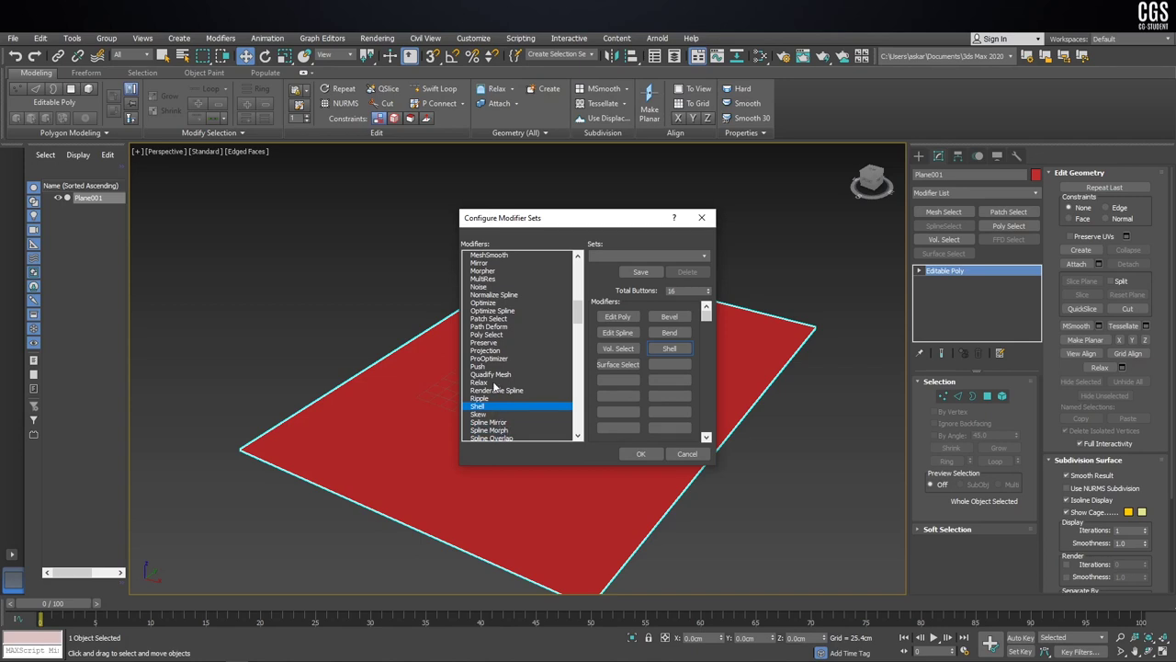
scroll(493, 386, "down", 1)
scroll(492, 385, "down", 3)
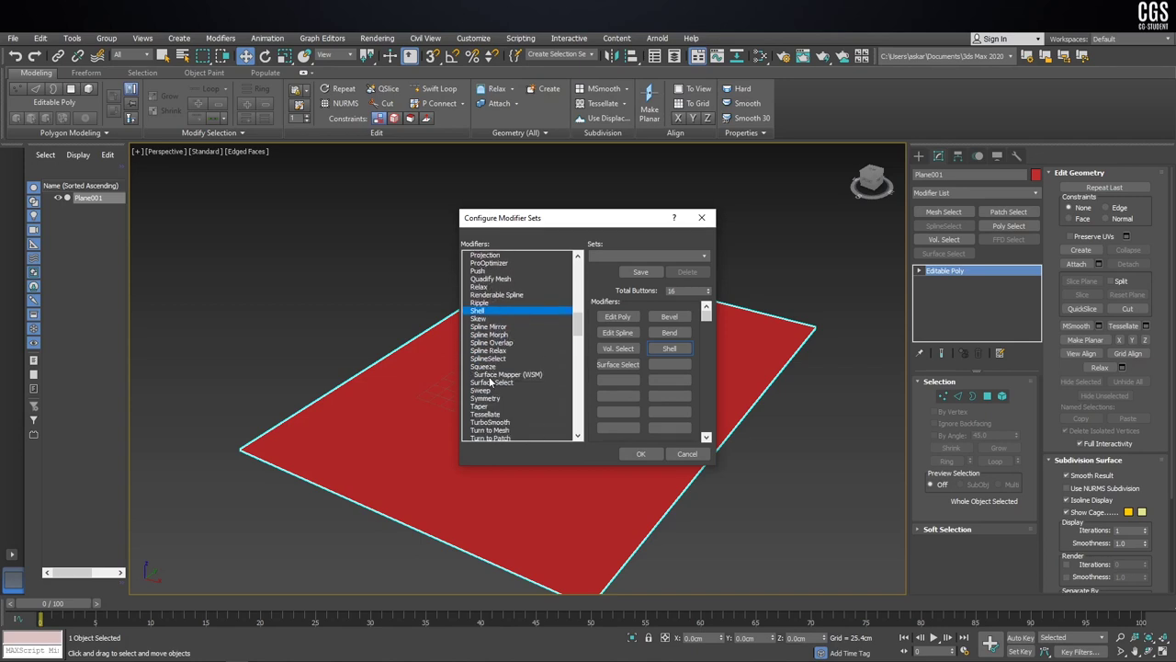
left_click_drag(506, 422, 617, 348)
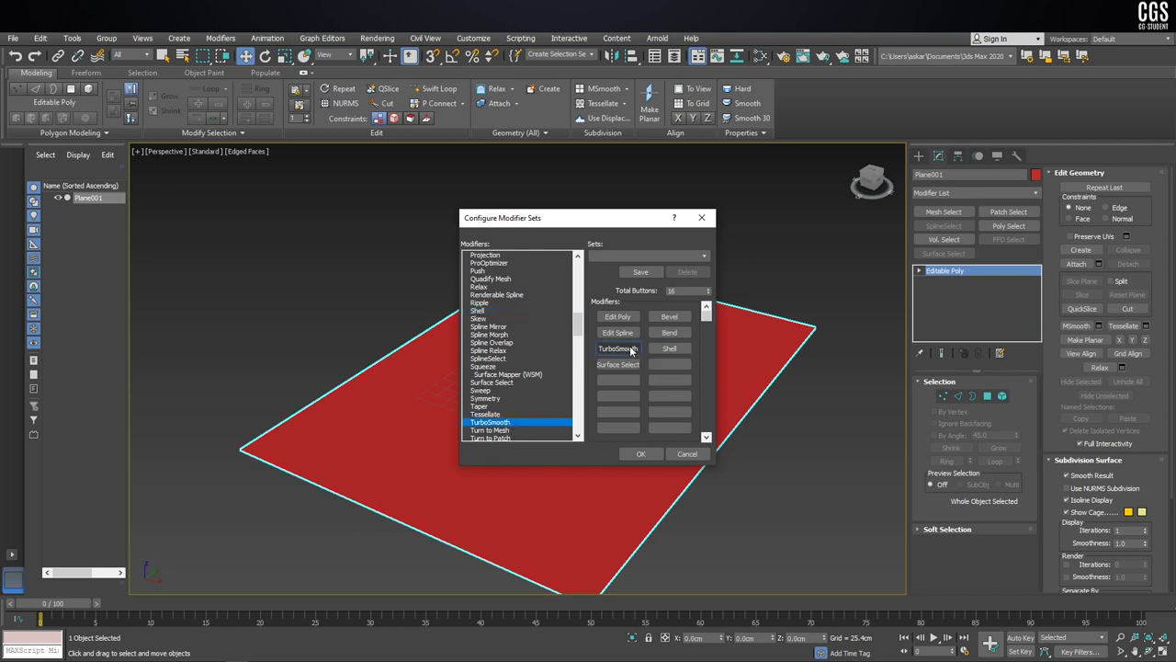
Step: Assign Symmetry to an empty button slot and browse the remaining modifiers
left_click(490, 383)
left_click(480, 390)
left_click(485, 398)
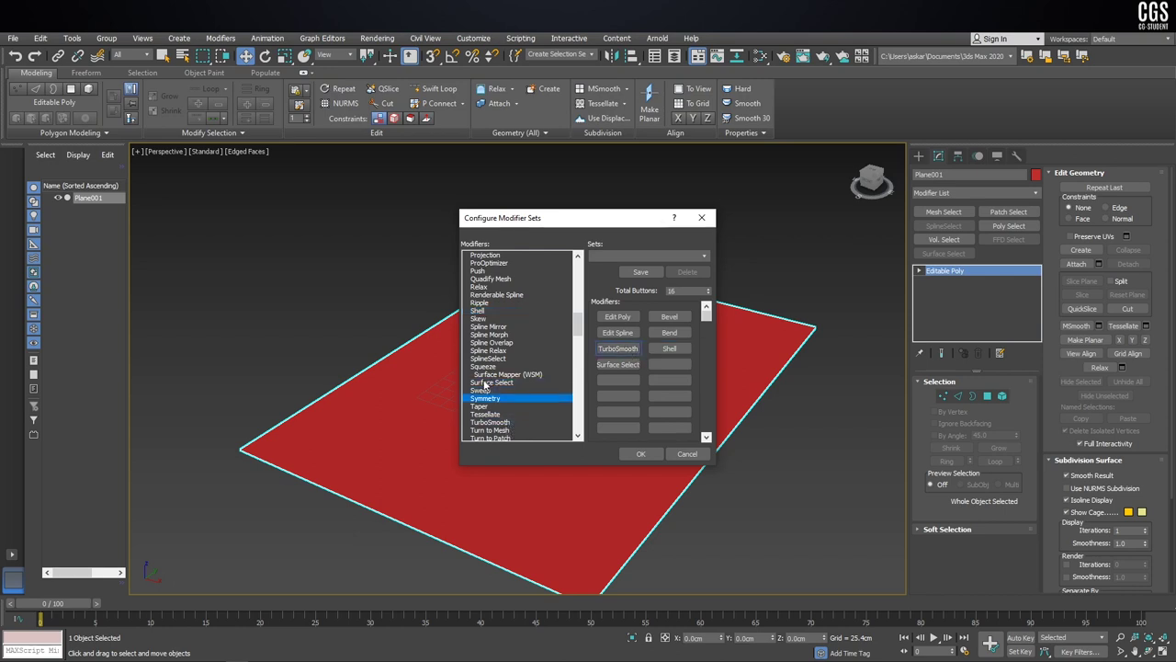
left_click_drag(490, 400, 651, 364)
left_click(483, 407)
scroll(495, 421, "down", 1)
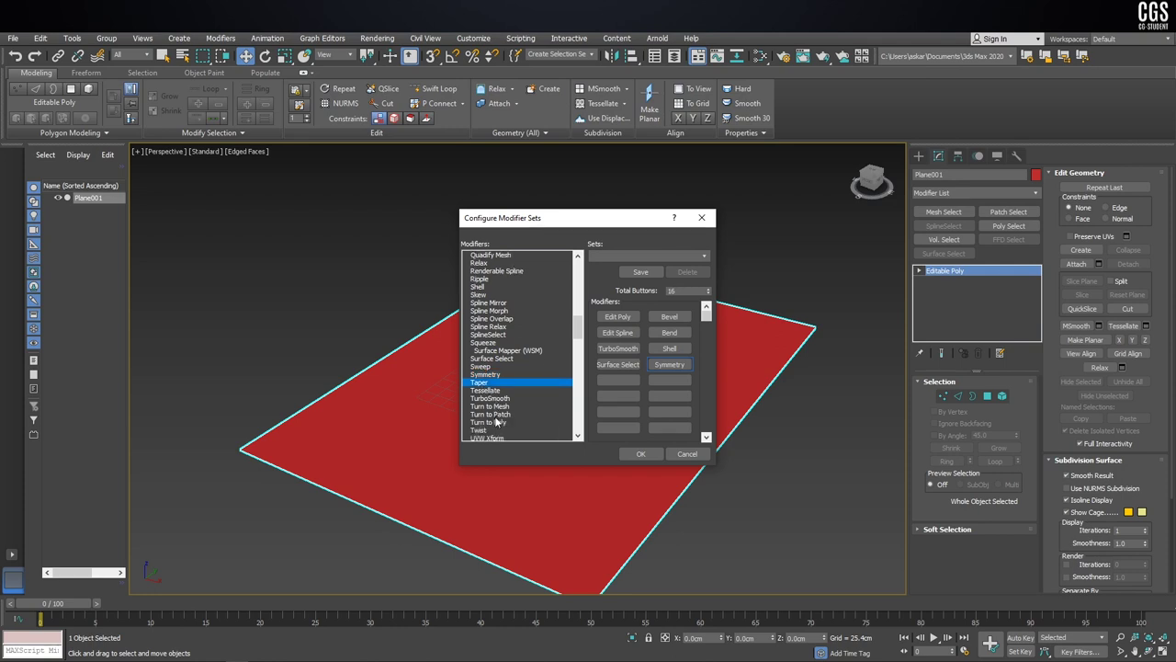
key("Down")
key("Down")
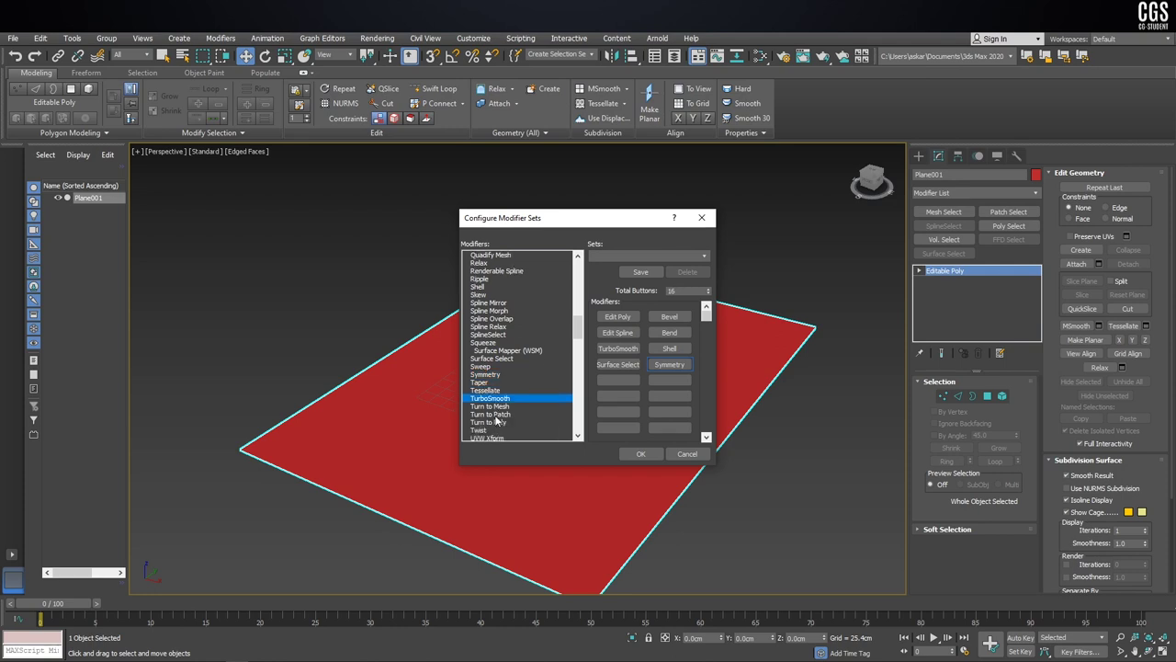
scroll(495, 418, "down", 1)
scroll(496, 418, "down", 2)
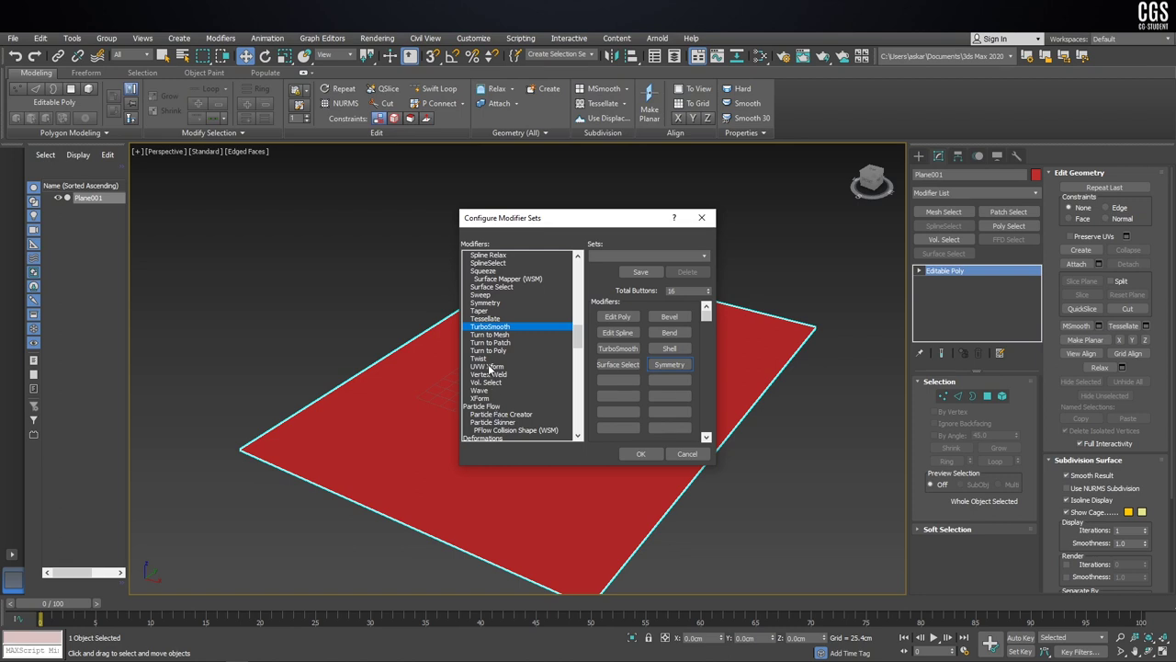
Step: Add UVW Map, Unwrap UVW and UVW Mapping Clear to empty modifier-set slots
key("Down")
key("Down")
key("Down")
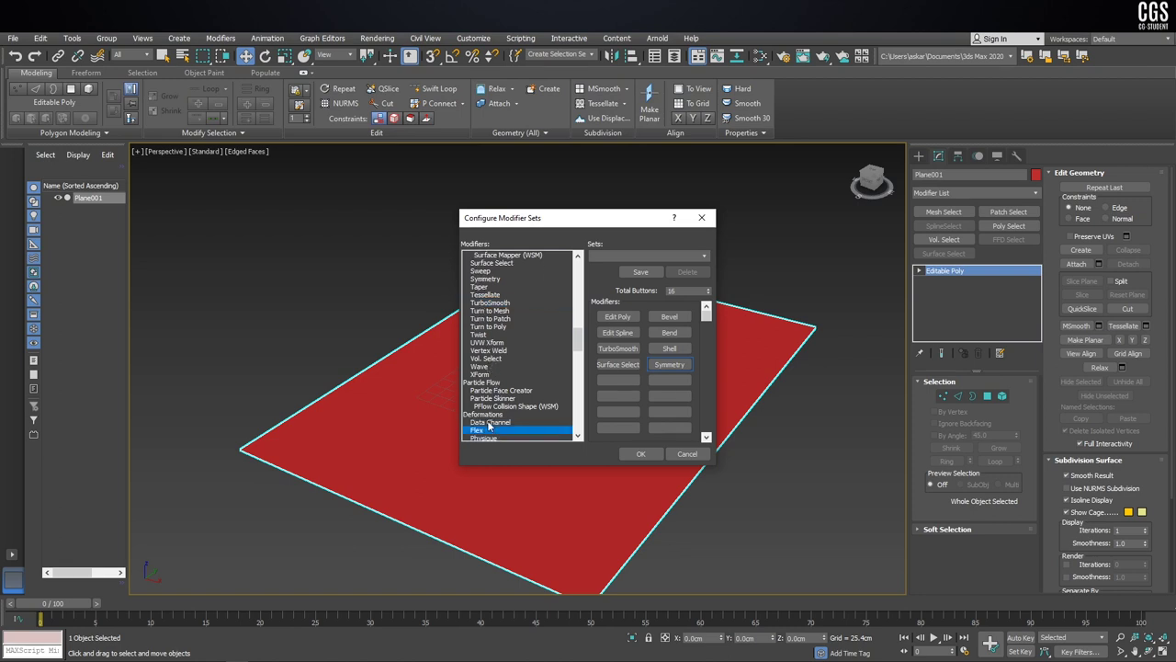
key("Down")
key("Down")
key("Down")
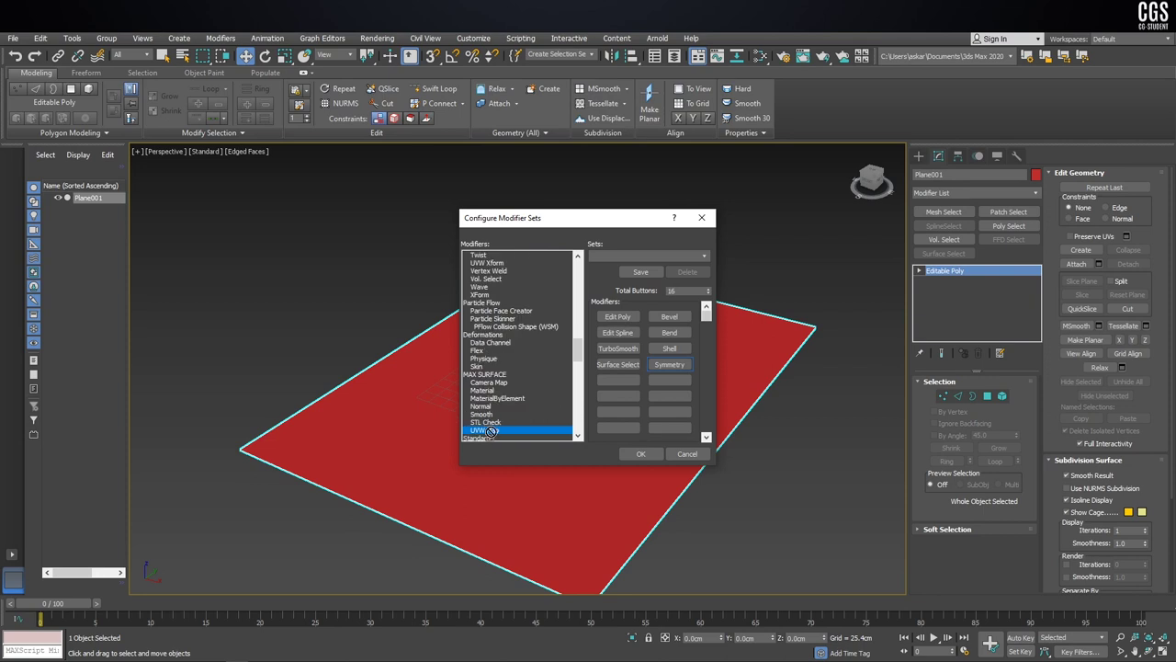
left_click(611, 380)
key("u")
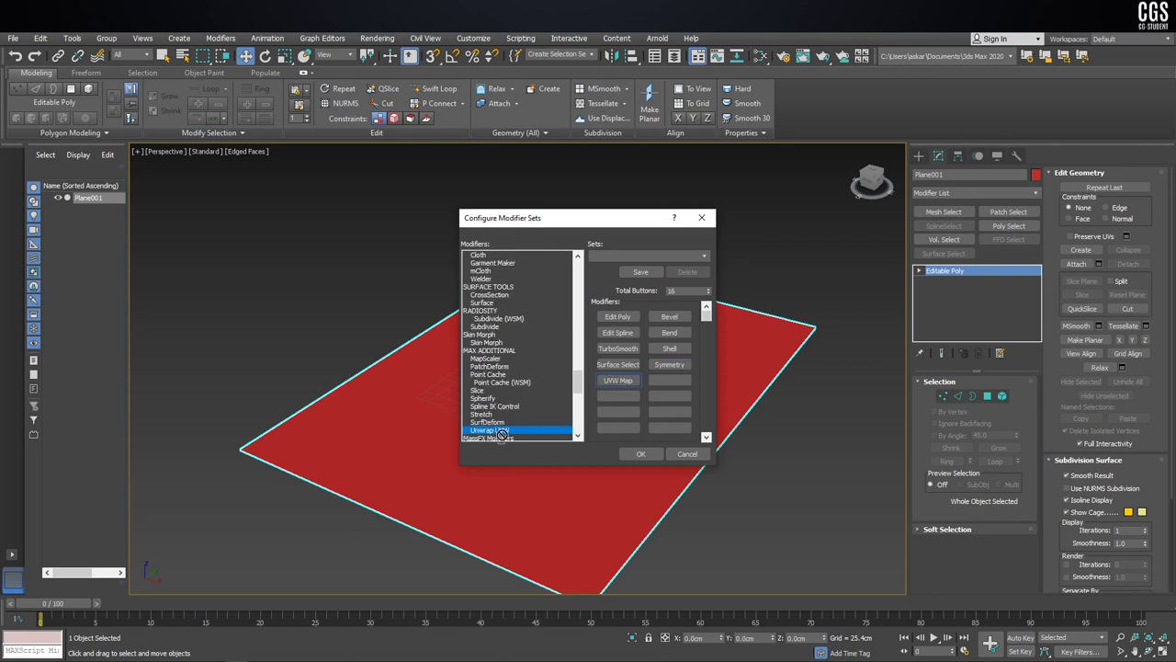
left_click_drag(501, 431, 617, 395)
key("u")
left_click(496, 438)
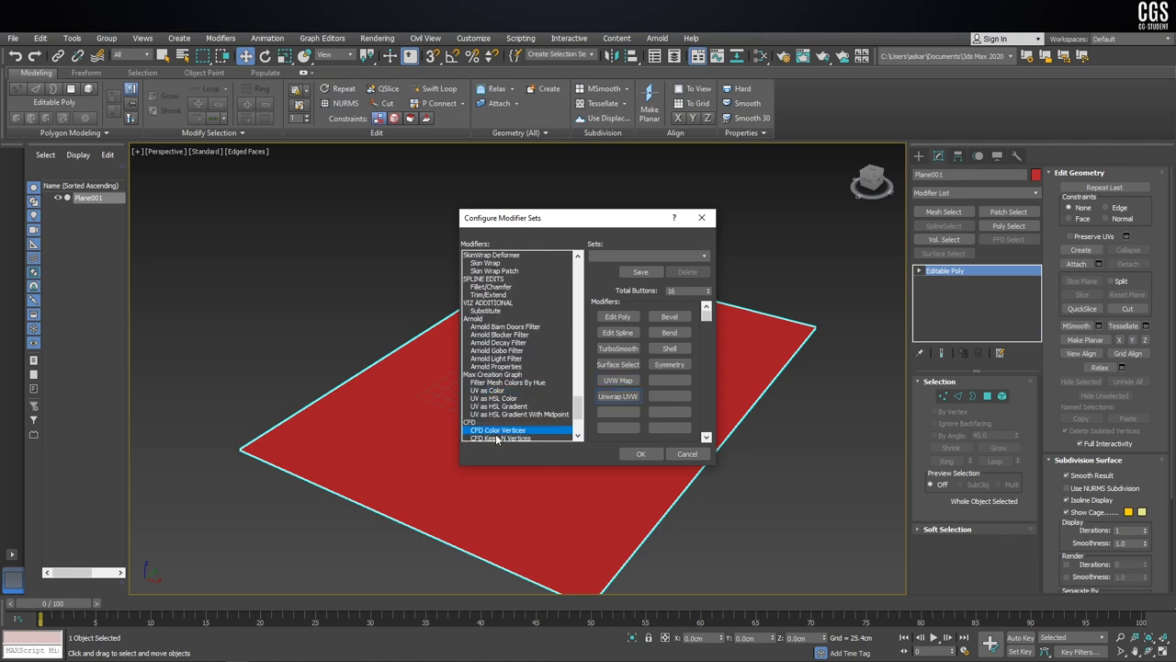
left_click(498, 438)
left_click(501, 439)
left_click(501, 439)
key("c")
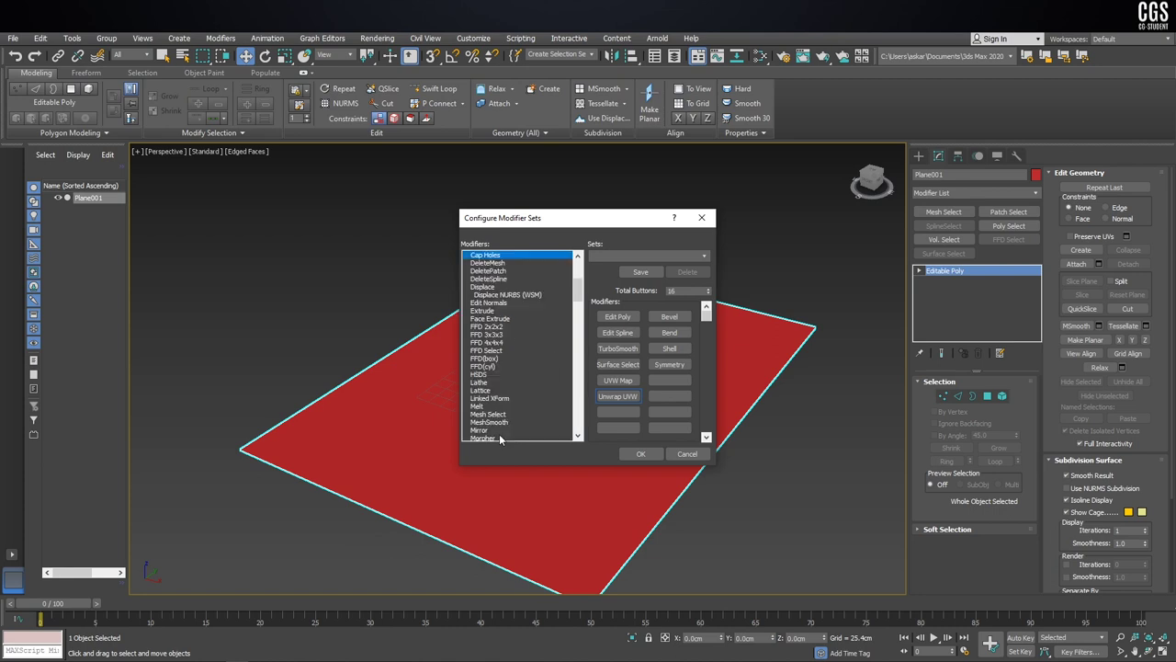
key("c")
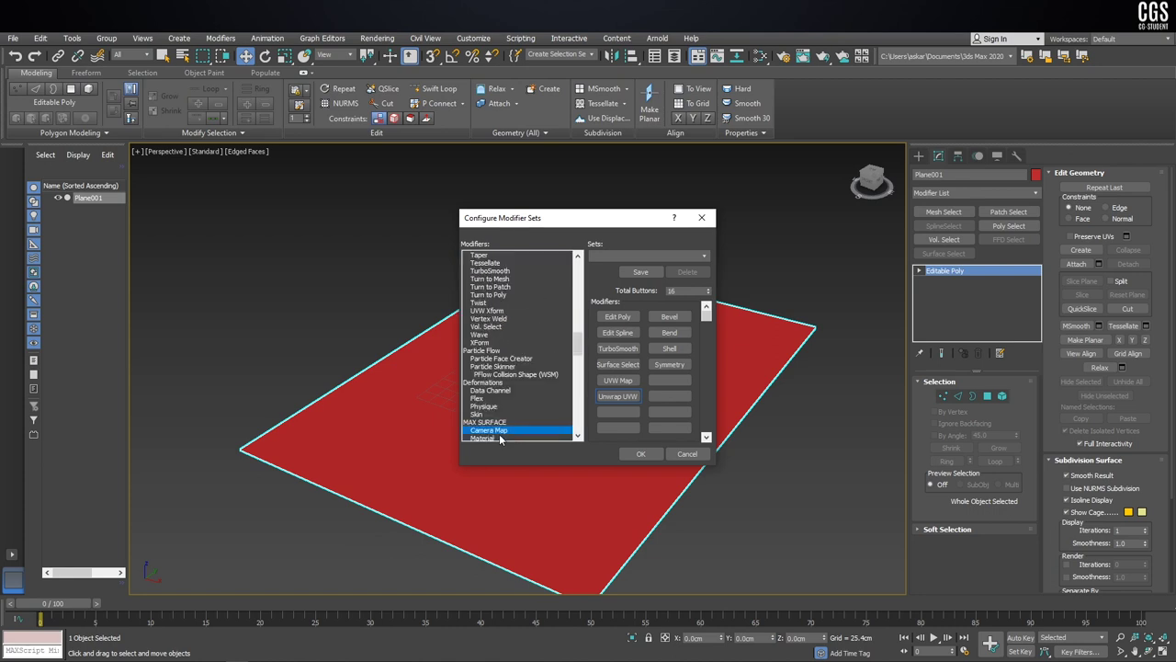
key("u")
key("u")
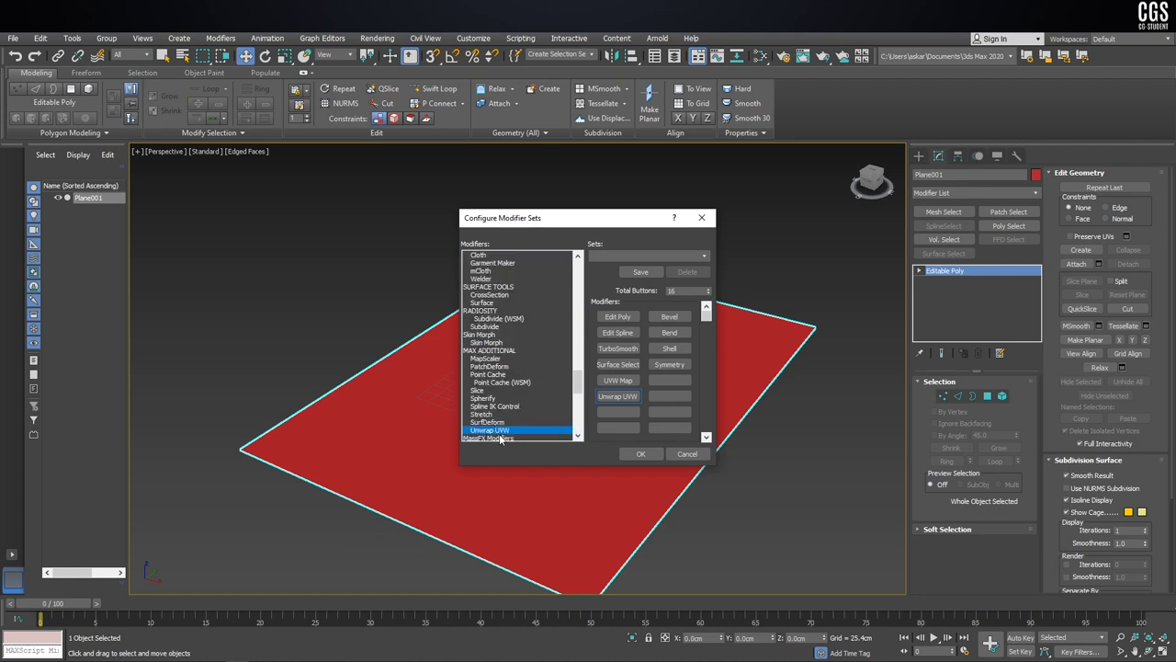
key("u")
key("u")
key("u")
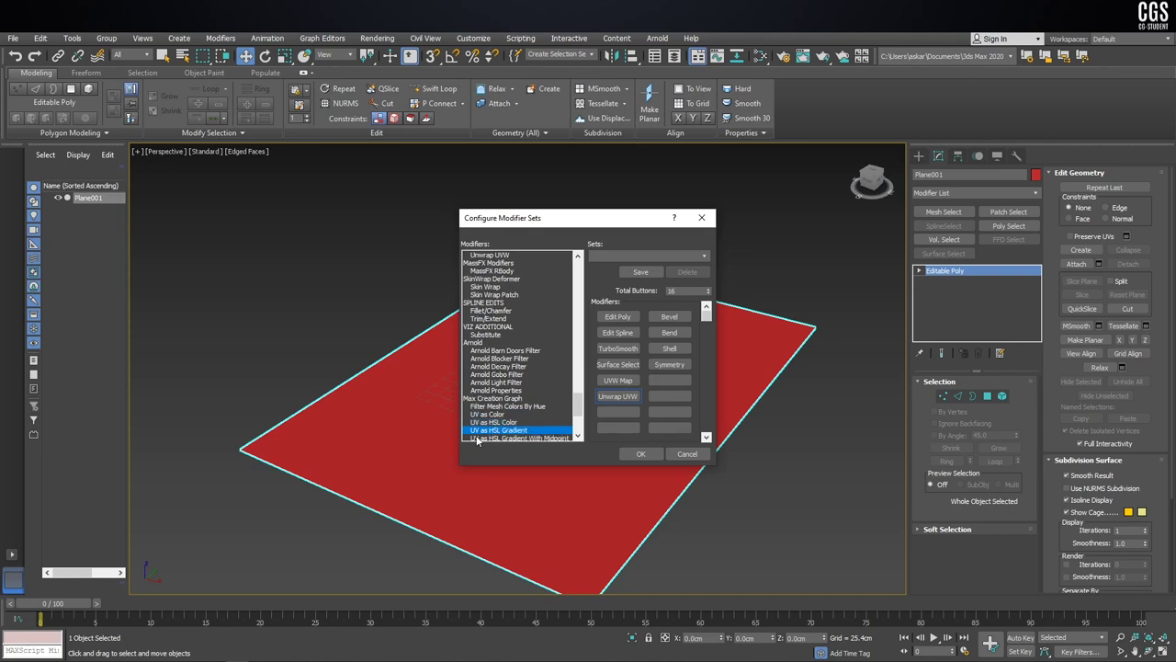
key("u")
key("u")
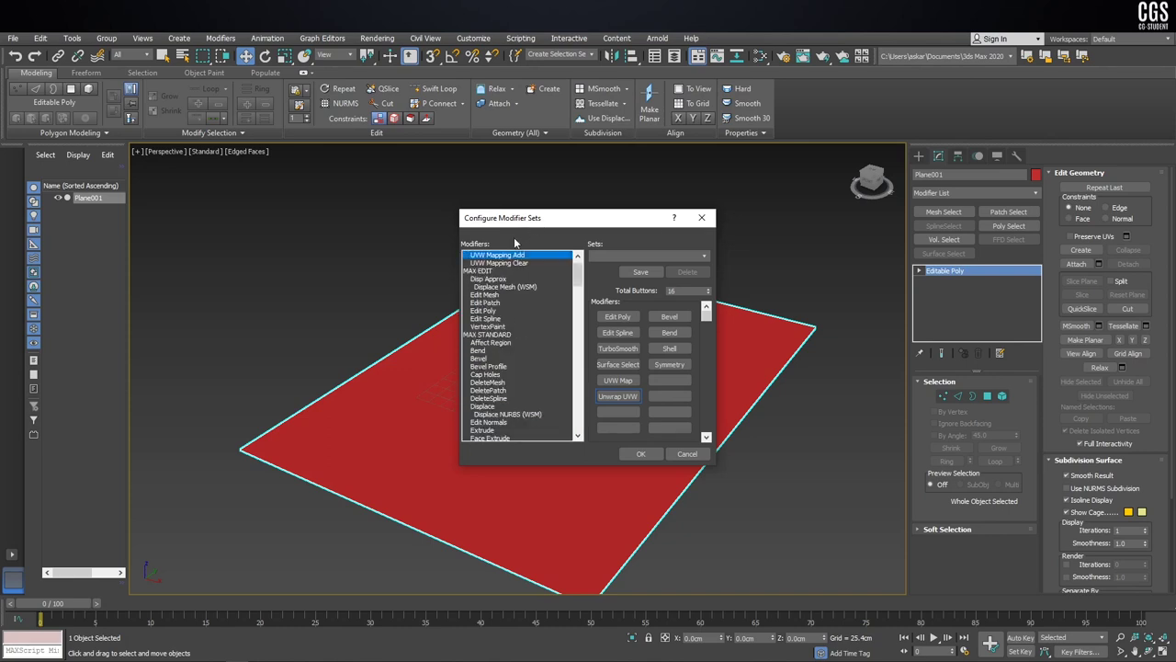
left_click_drag(505, 264, 617, 412)
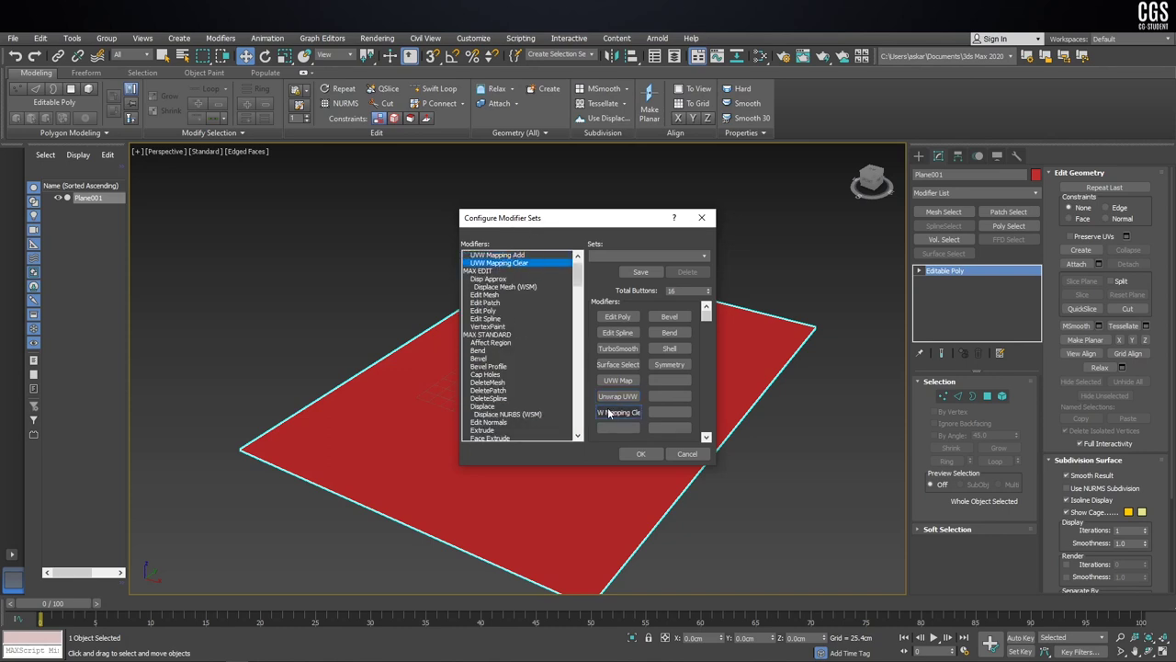
Step: Add FFD 2x2x2, FFD 3x3x3 and FFD 4x4x4 to the modifier set
left_click(493, 312)
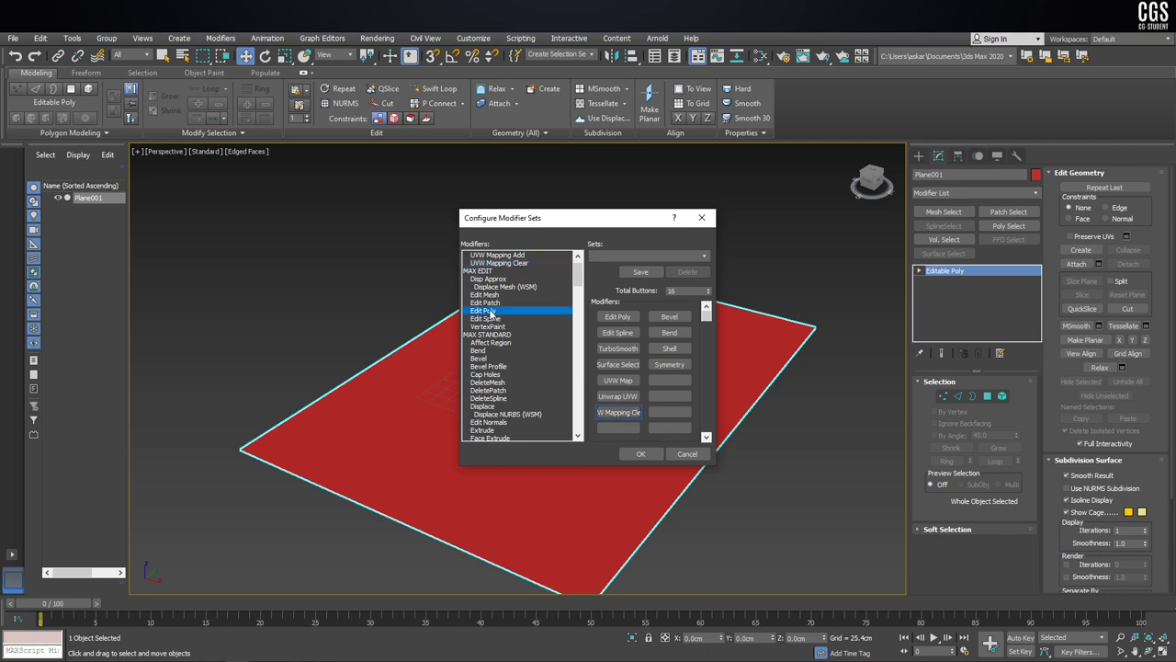
scroll(493, 313, "down", 1)
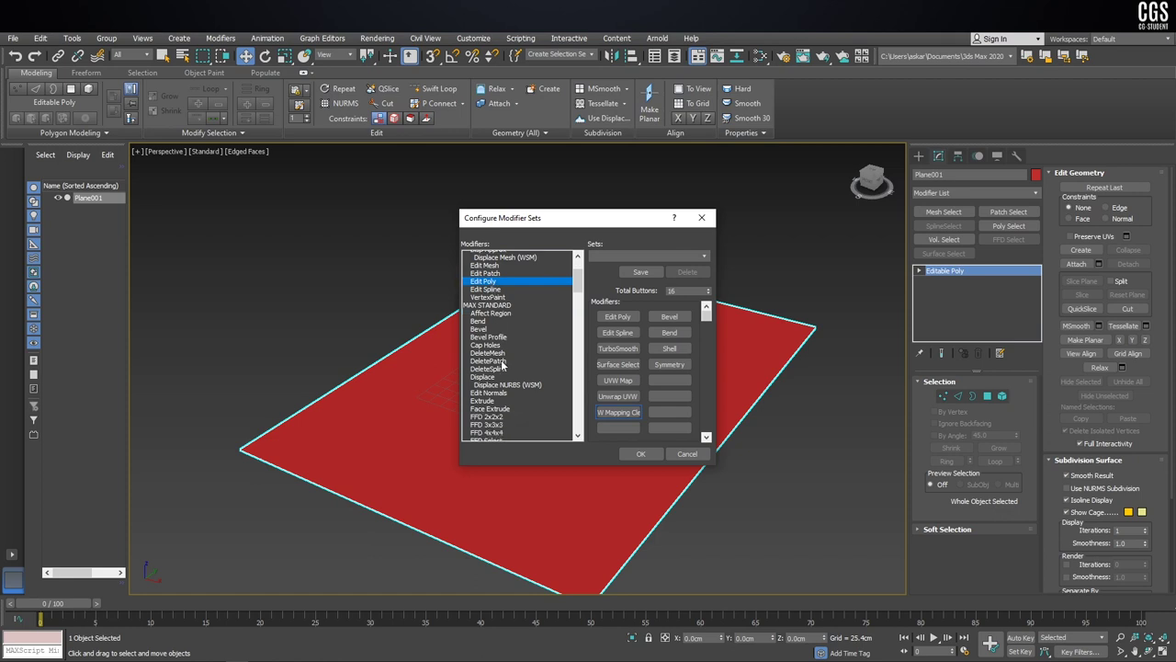
scroll(492, 313, "down", 2)
scroll(493, 312, "down", 1)
left_click_drag(496, 350, 678, 382)
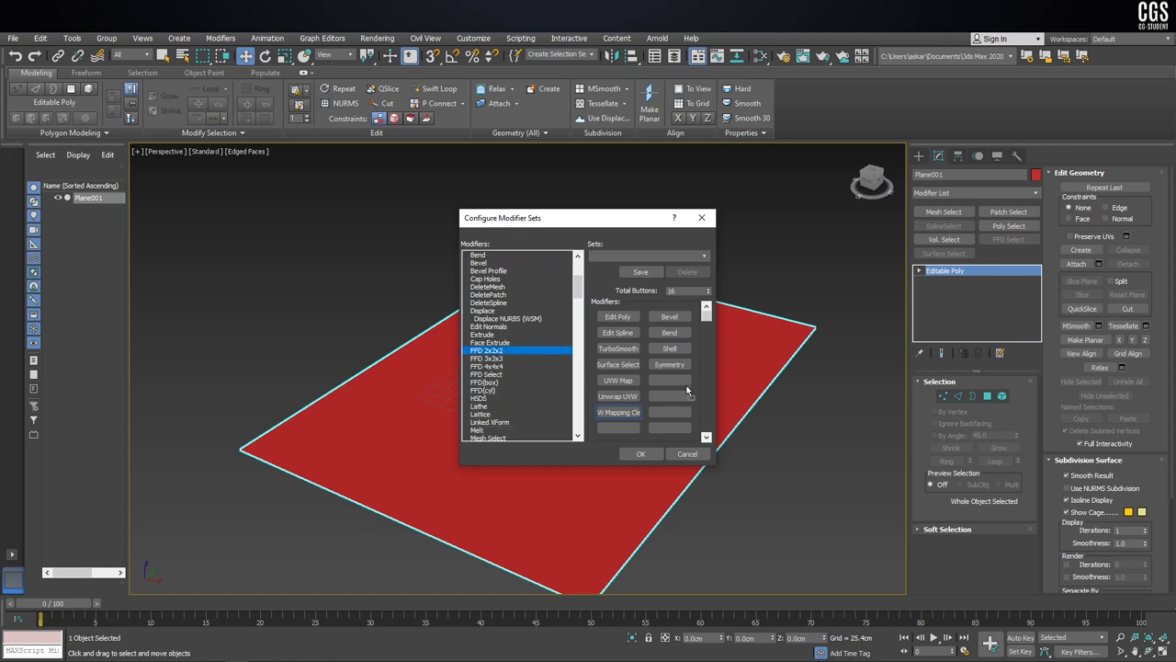
left_click_drag(492, 358, 656, 408)
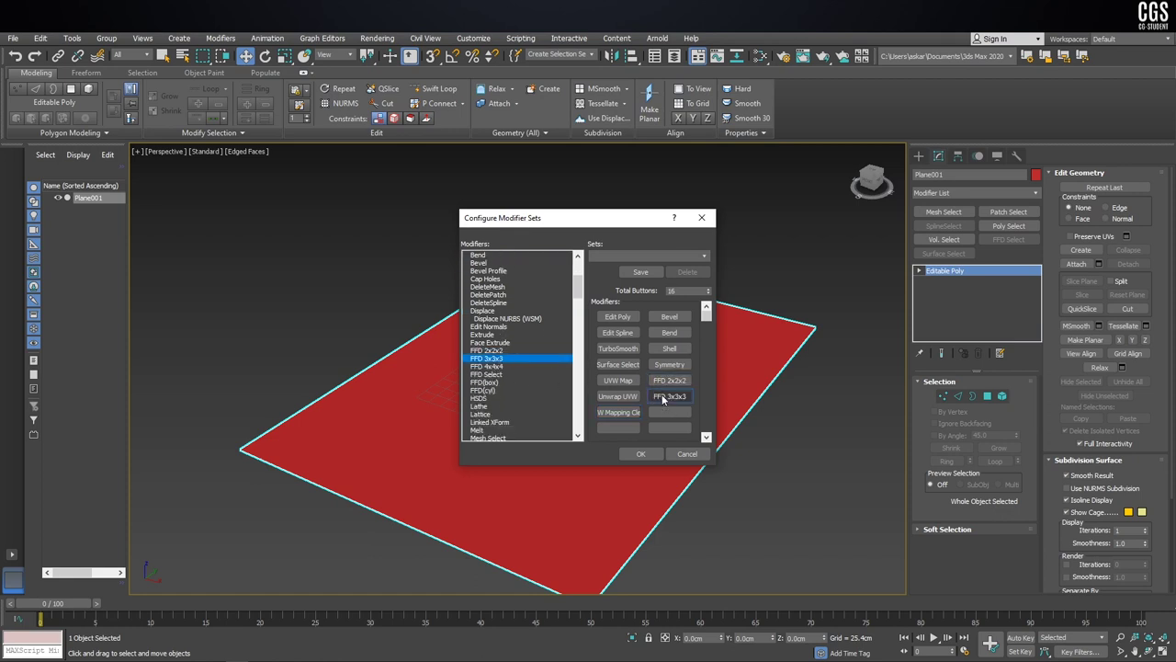
left_click_drag(489, 366, 670, 412)
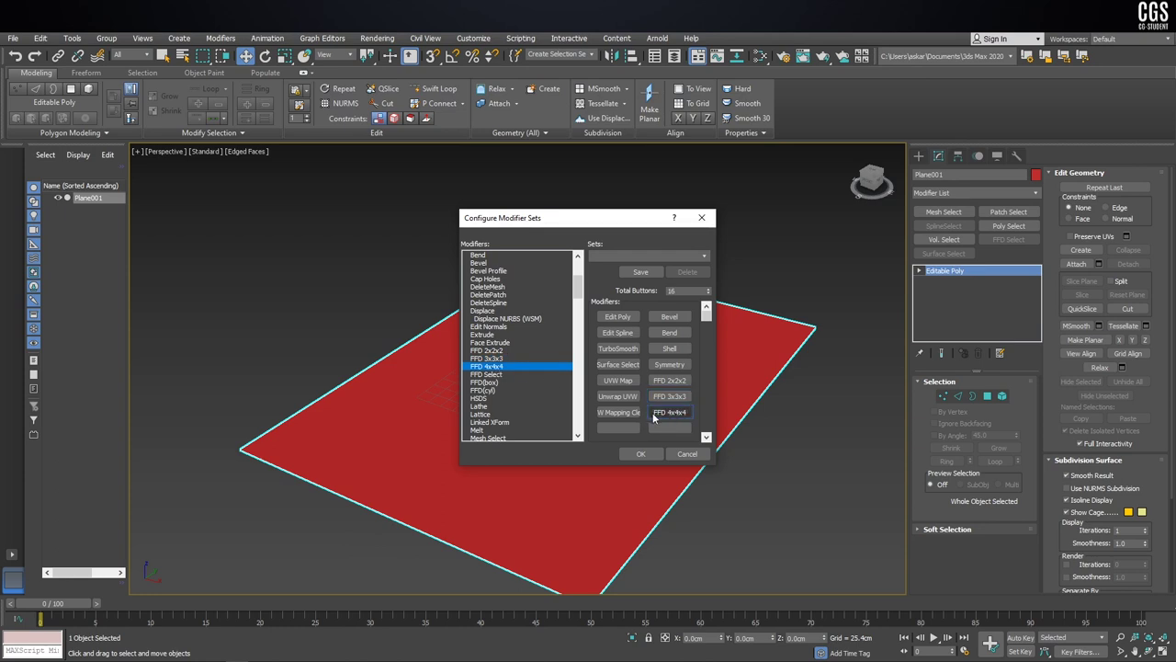
left_click_drag(502, 397, 607, 431)
Step: Add ProOptimizer to an empty slot in the modifier set
scroll(498, 404, "down", 3)
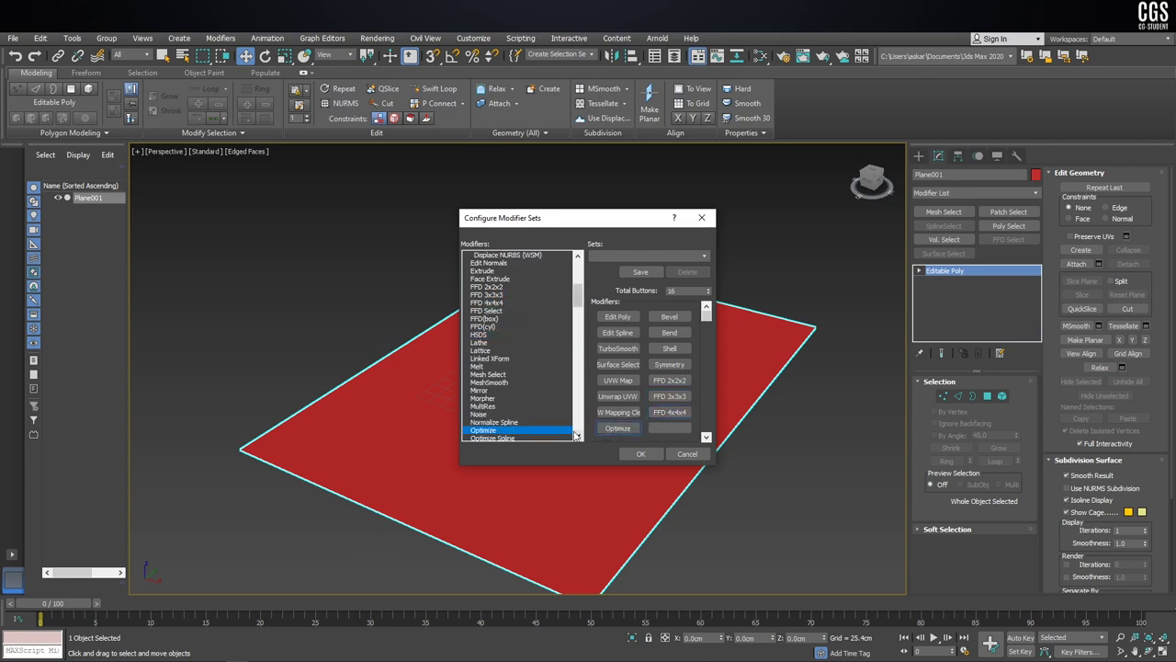
scroll(519, 432, "down", 1)
left_click(509, 432)
left_click(507, 434)
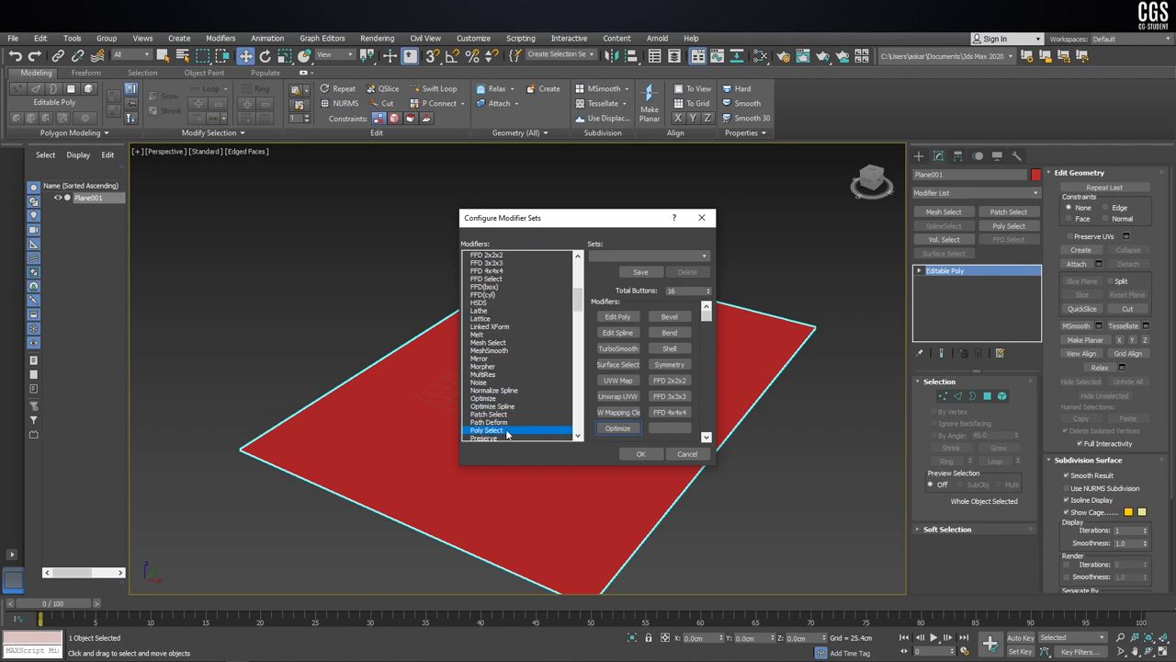
left_click(506, 433)
left_click(507, 433)
left_click(506, 432)
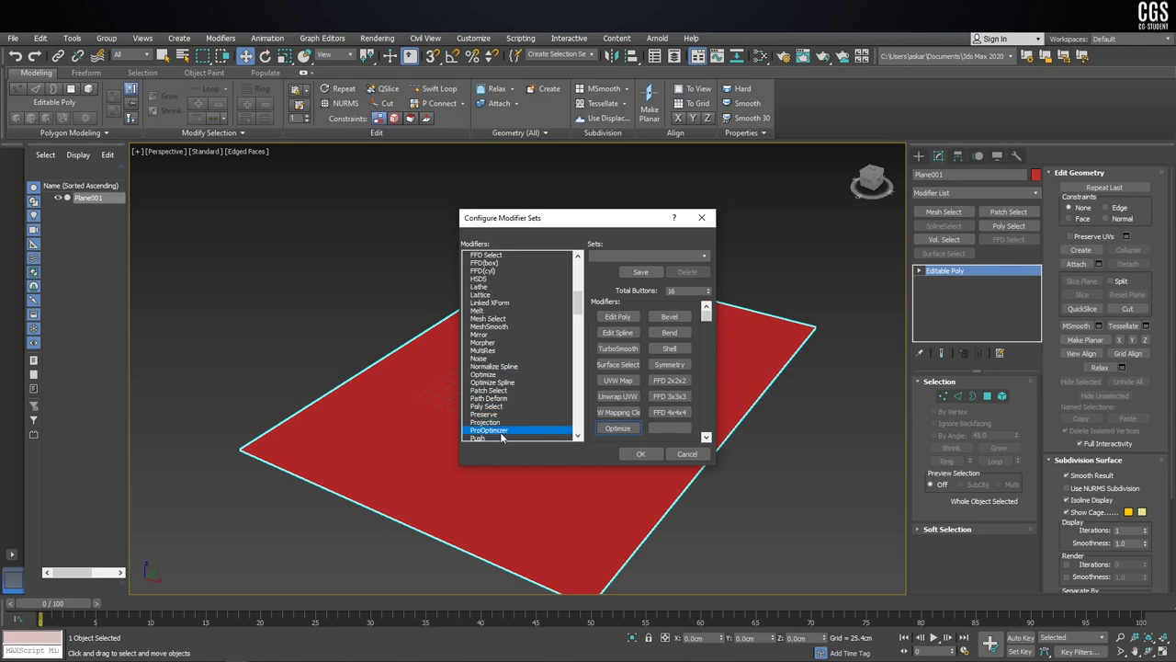
left_click_drag(505, 433, 663, 430)
Step: Replace the Surface Select slot with Lattice and apply the modifier set
left_click_drag(609, 368, 520, 361)
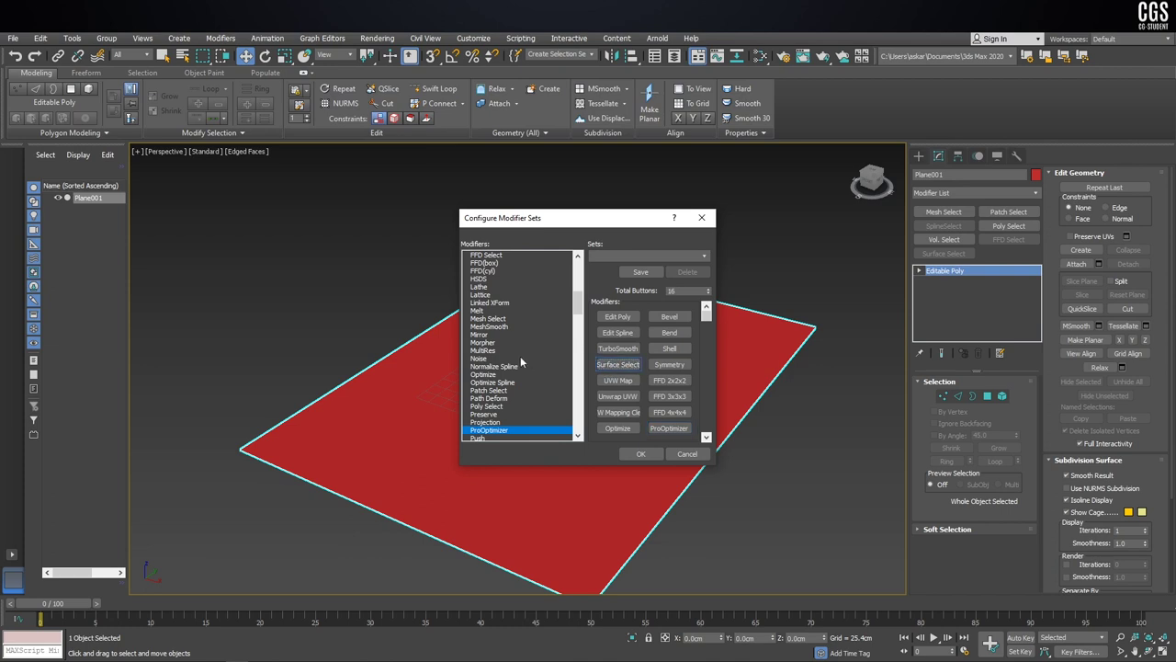
left_click(483, 336)
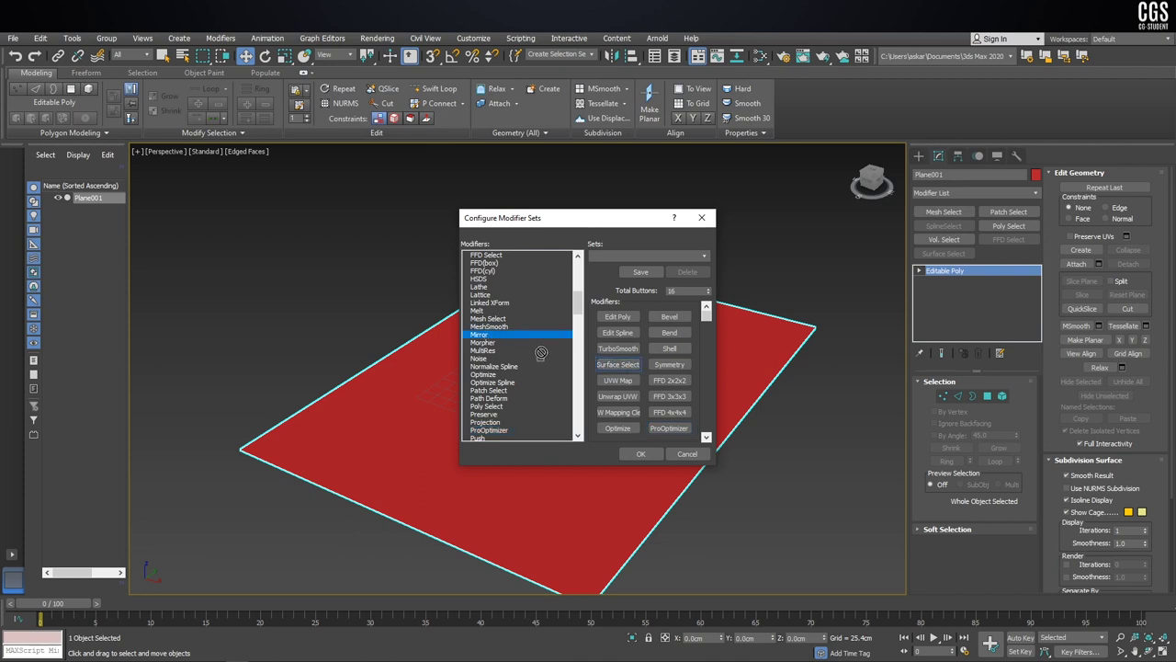
scroll(504, 332, "up", 2)
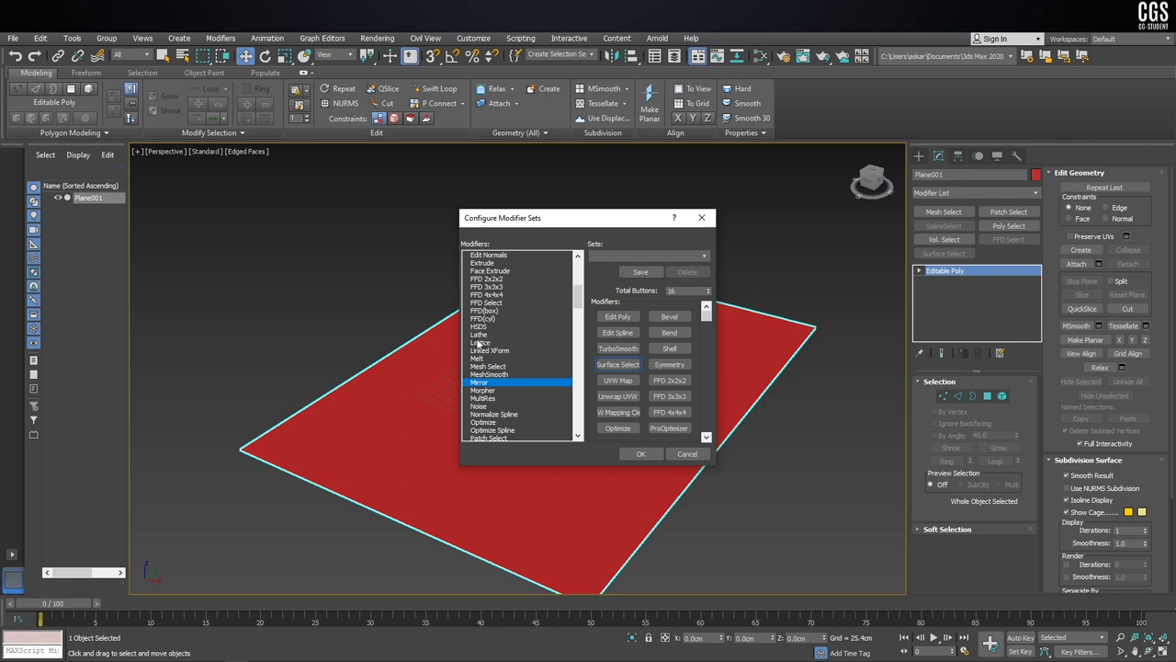
left_click(485, 342)
left_click(630, 368)
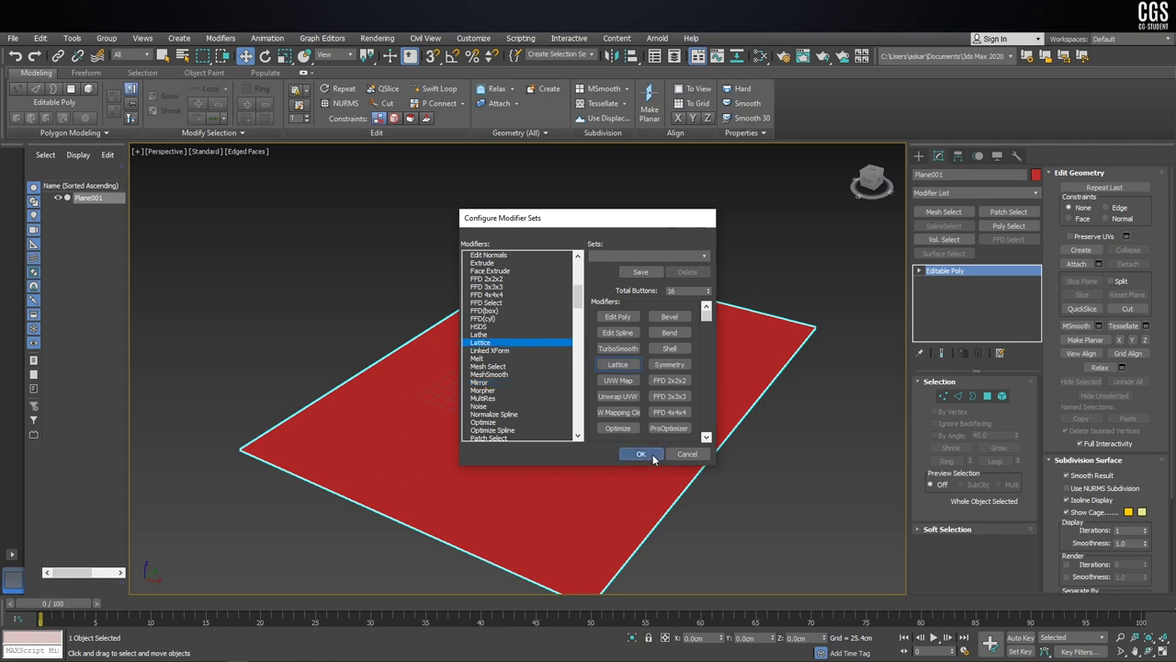
left_click(640, 454)
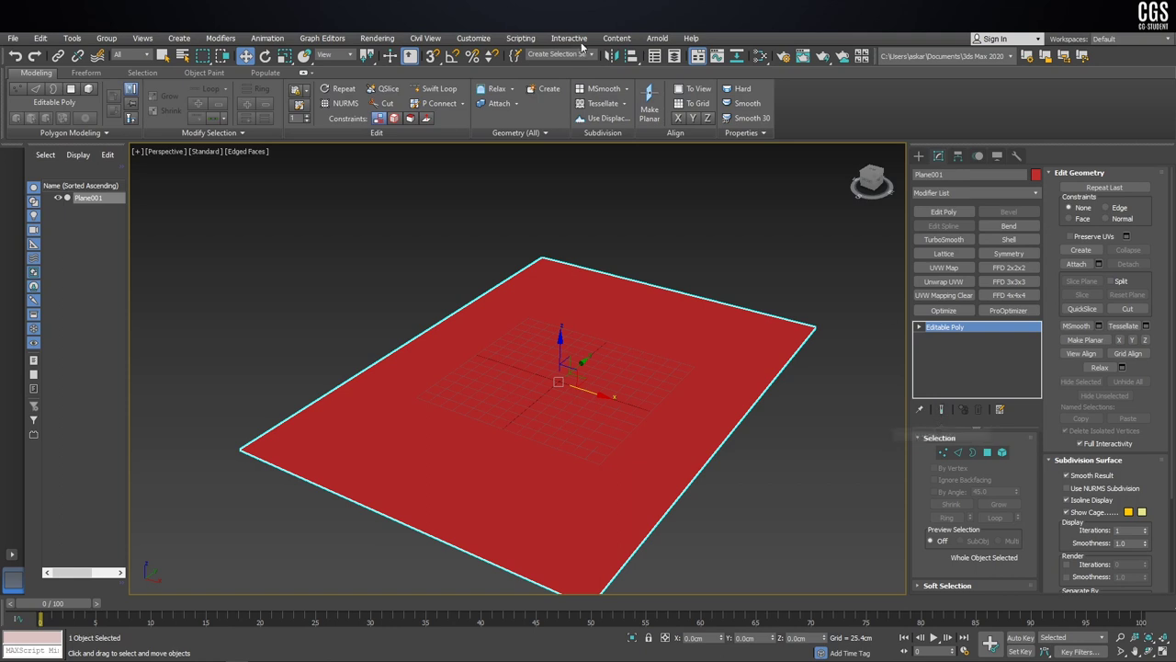
Step: Open the Customize menu from the menu bar
left_click(473, 39)
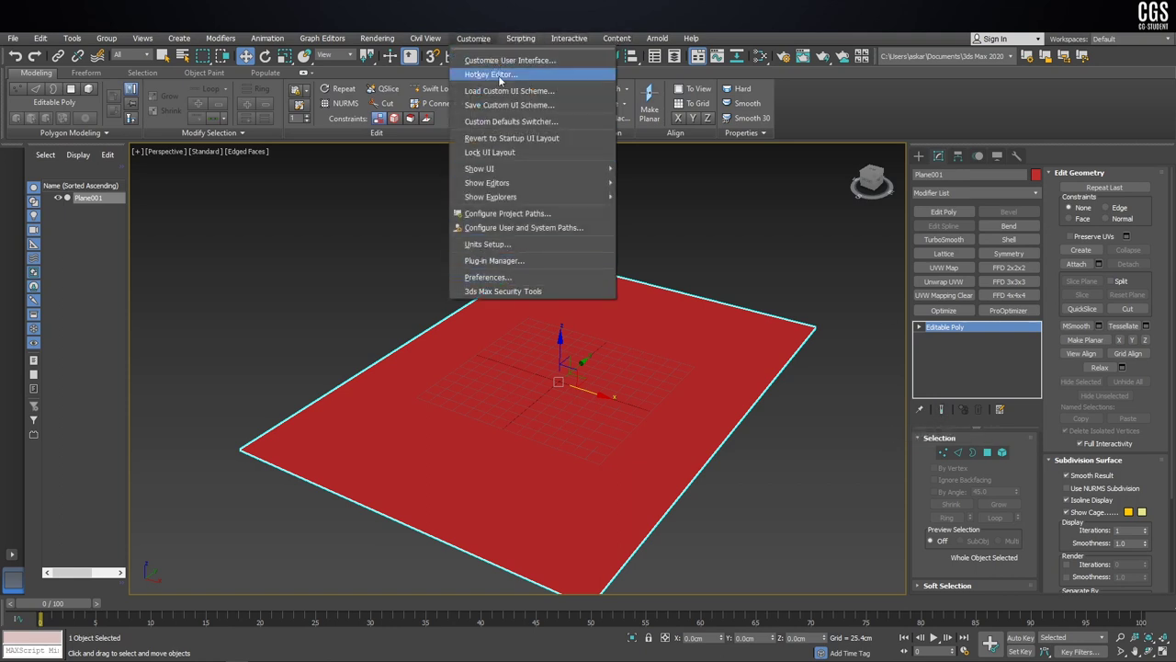
Step: In the Hotkey Editor, search 'show' and select the Show End Result action
left_click(498, 74)
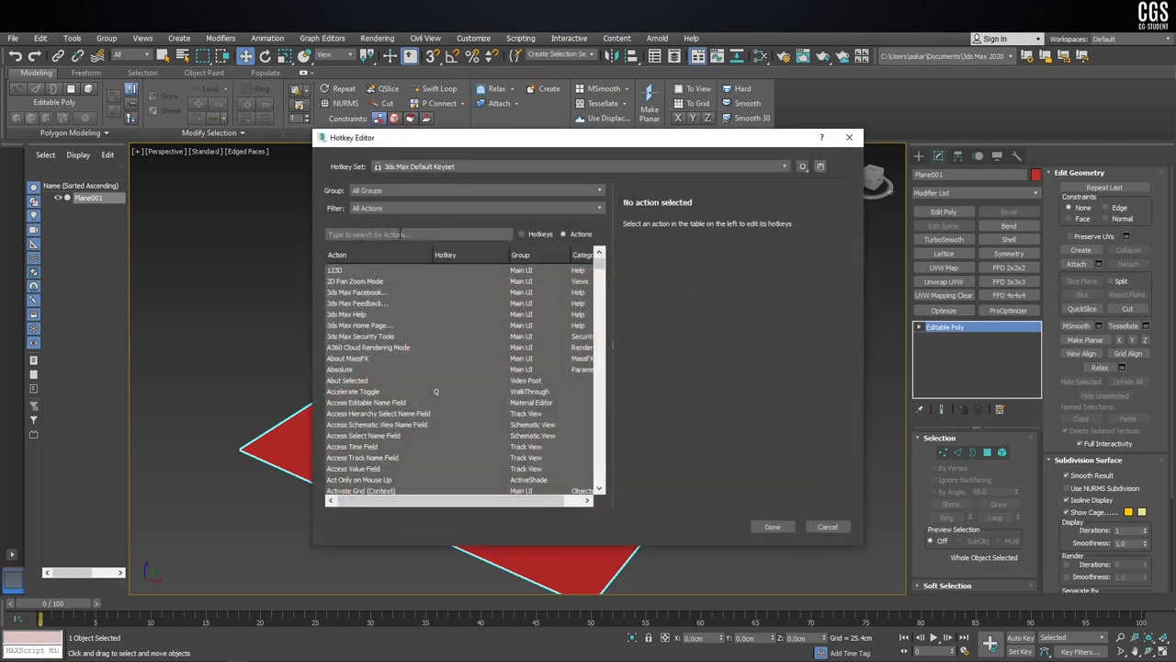
left_click(392, 293)
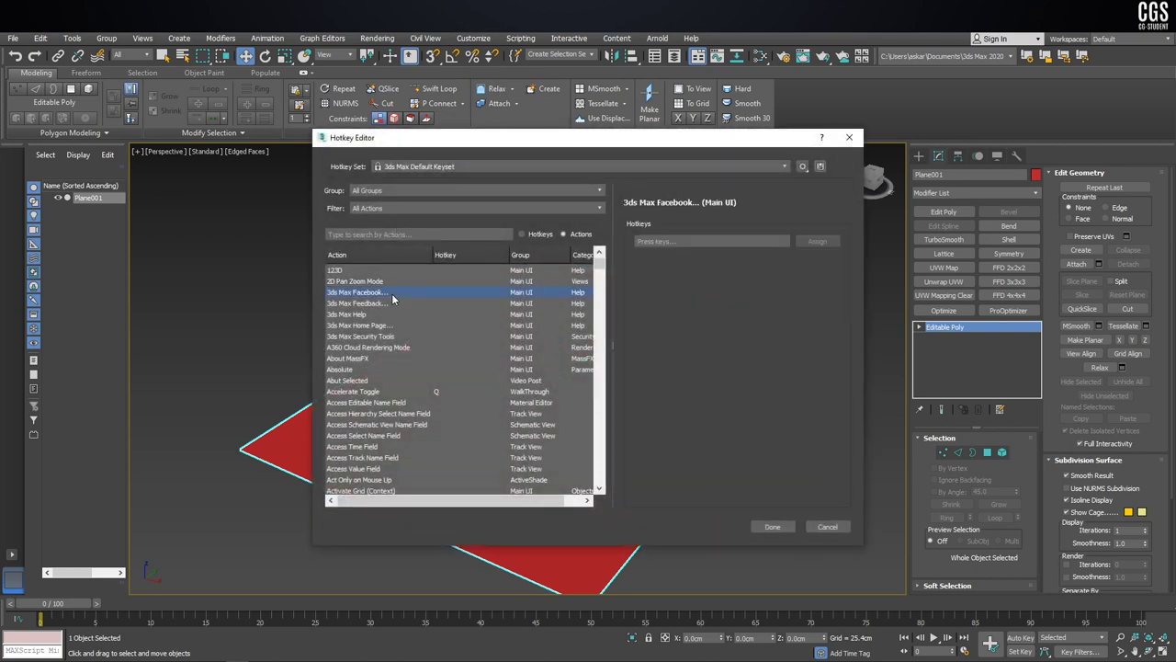
key("s")
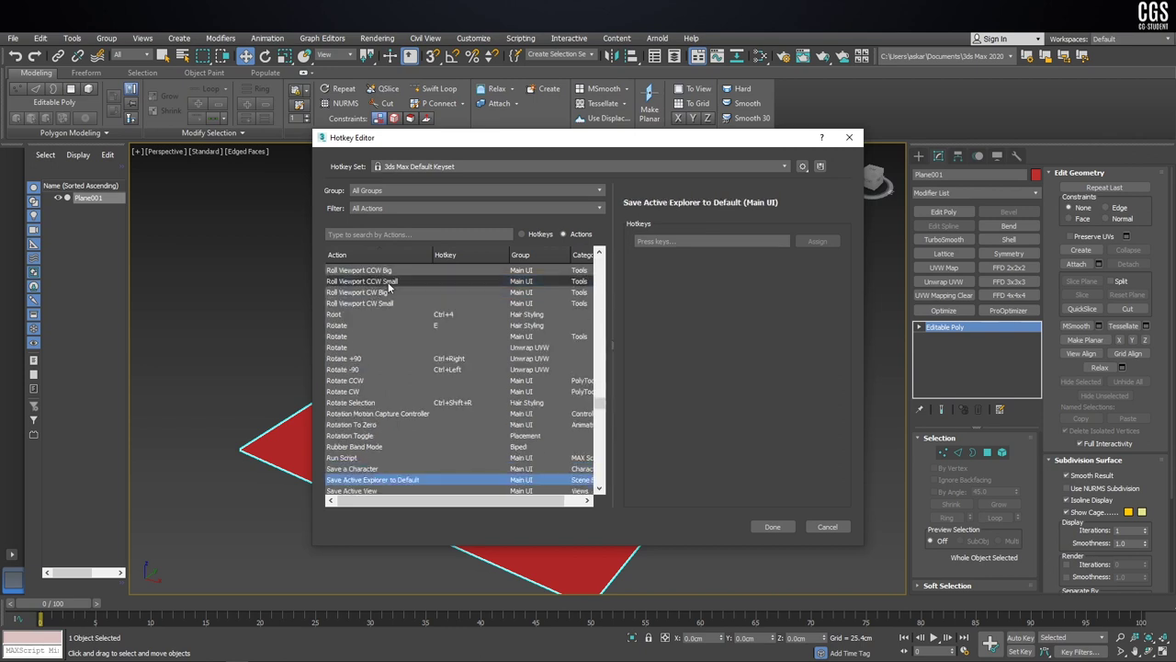
type("how")
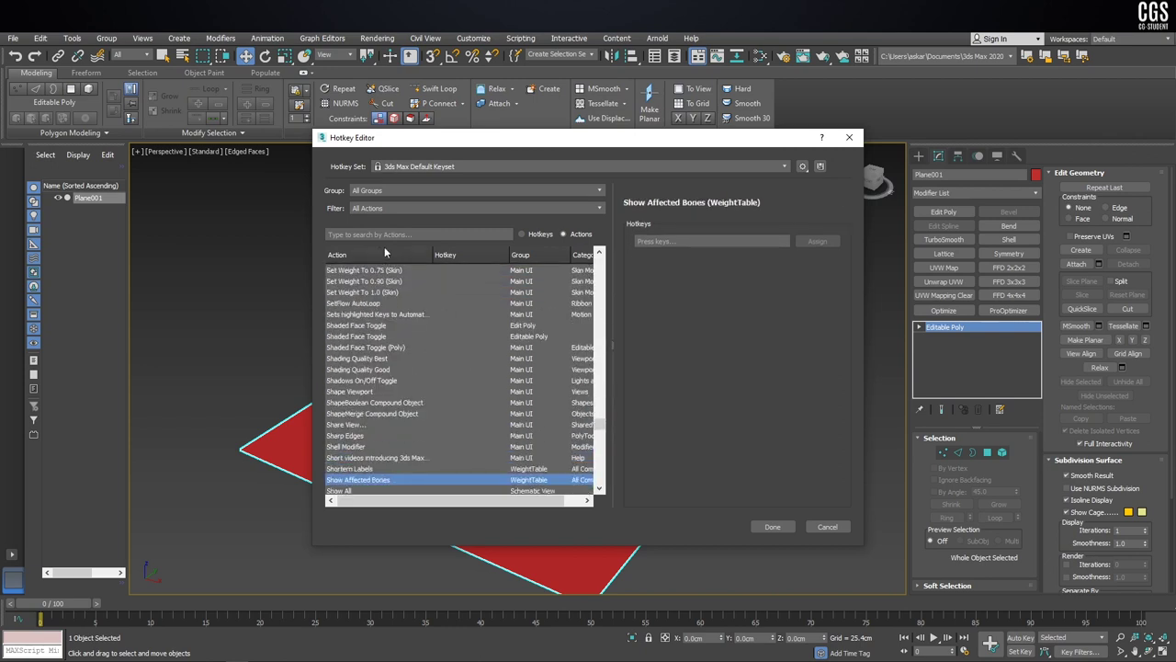
scroll(438, 375, "down", 1)
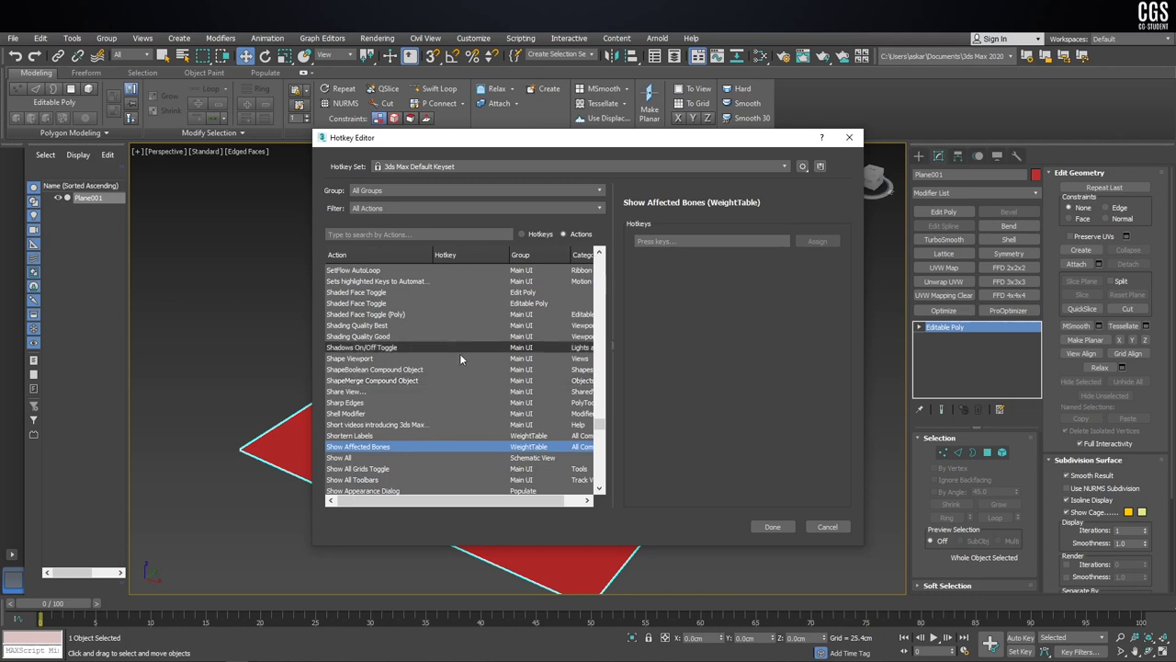
scroll(461, 359, "down", 1)
scroll(464, 368, "down", 1)
scroll(464, 369, "down", 1)
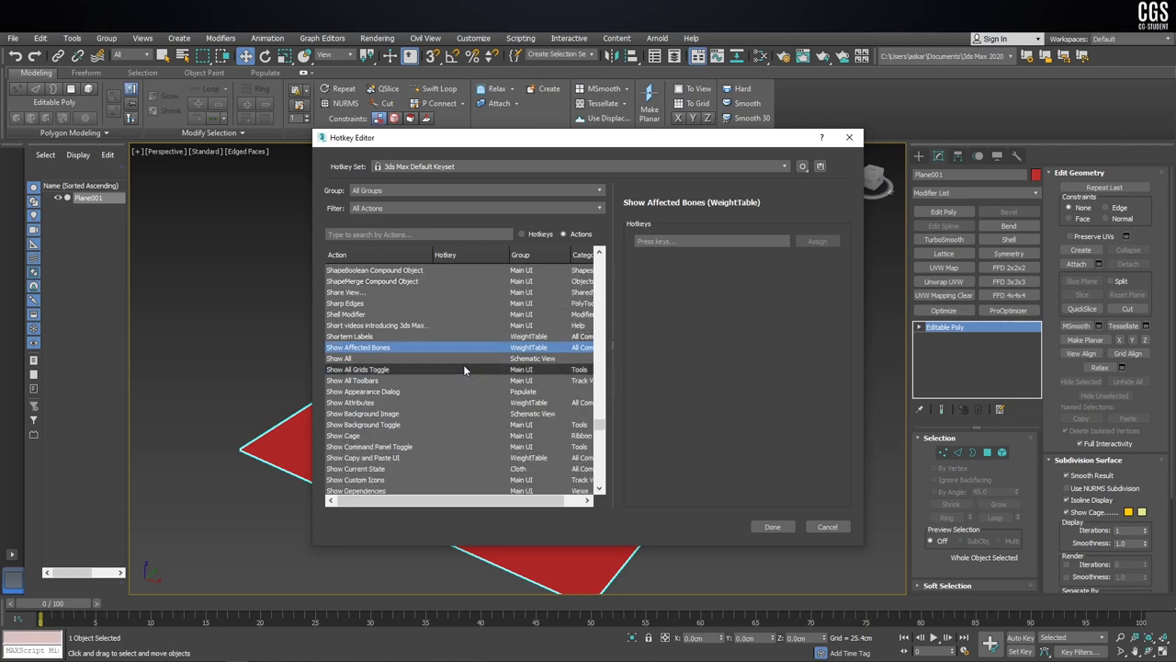
scroll(464, 369, "down", 2)
scroll(464, 369, "down", 3)
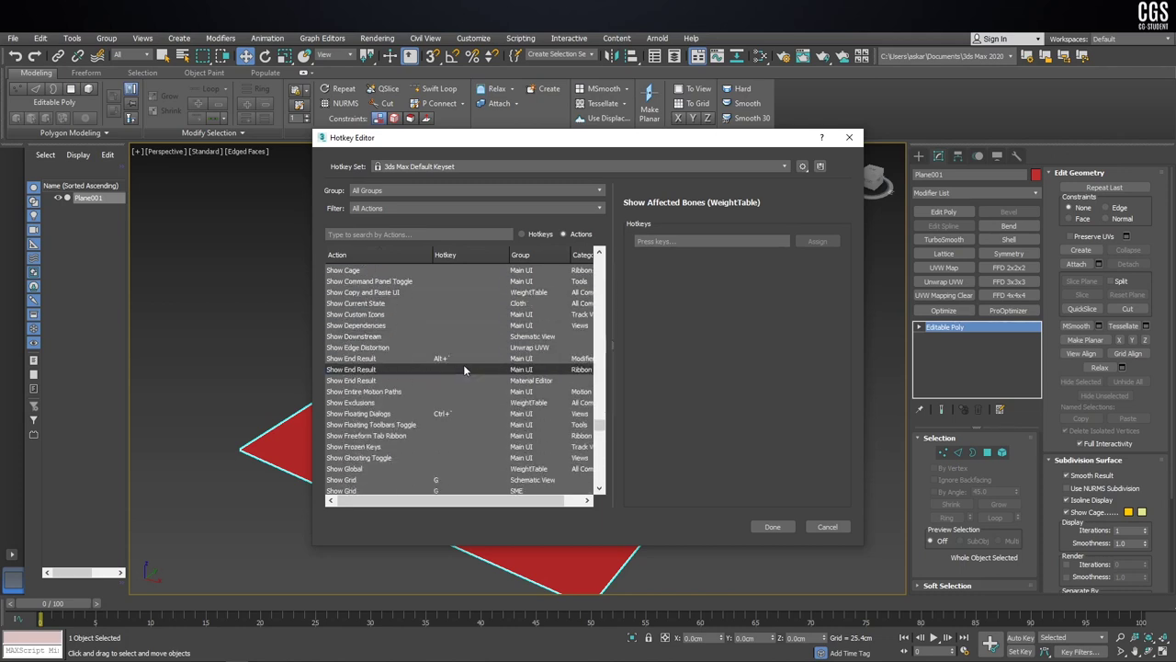
left_click(385, 361)
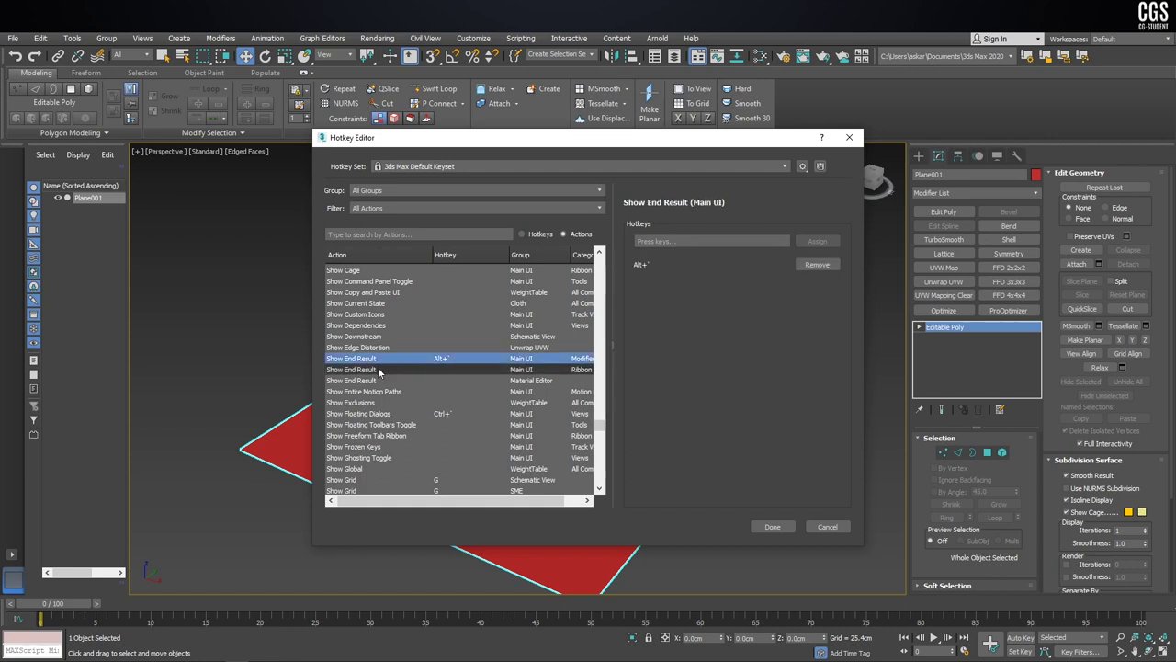
left_click(378, 372)
left_click(389, 361)
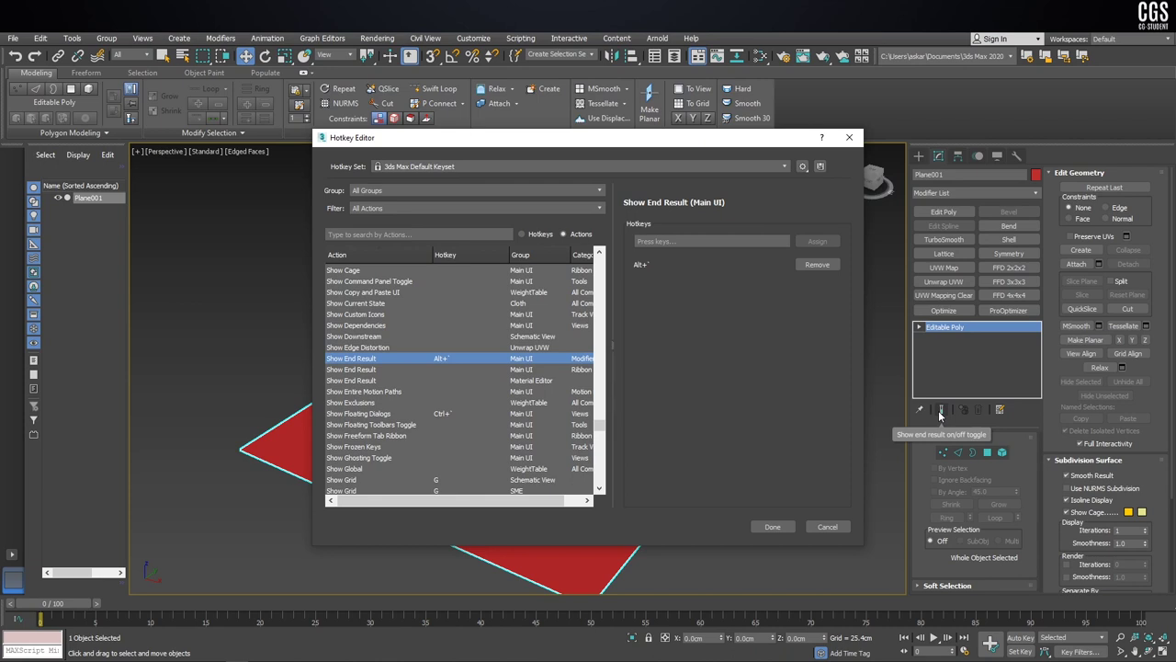
Step: Assign Space as the hotkey for Show End Result, despite the conflict with Lock
left_click(686, 240)
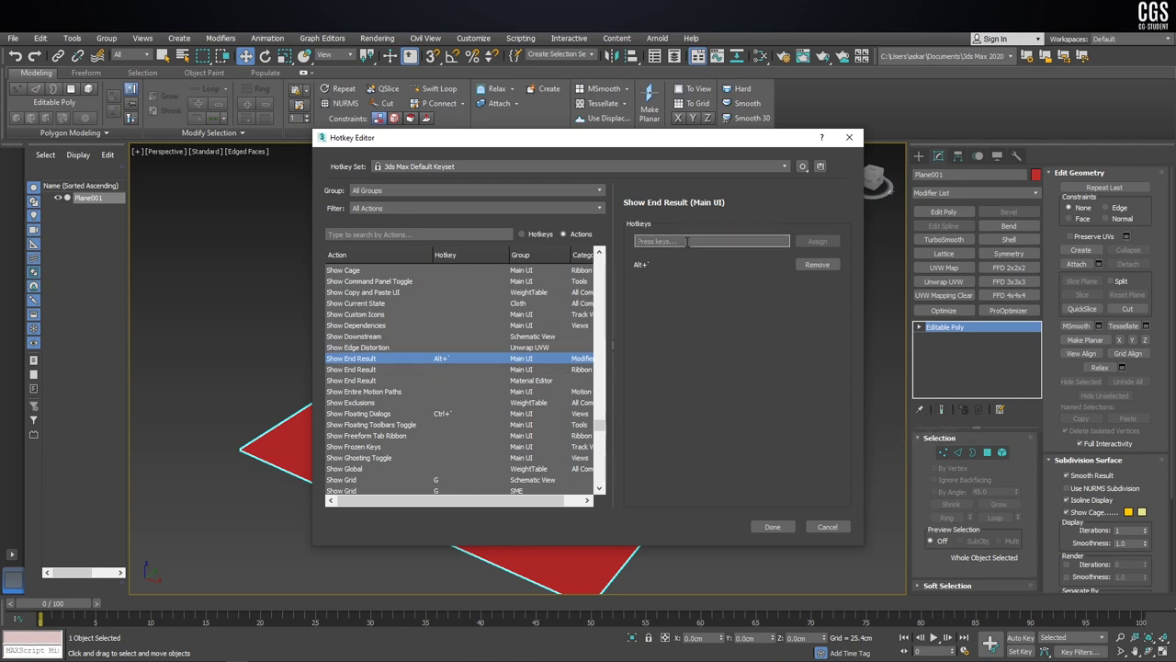
key("space")
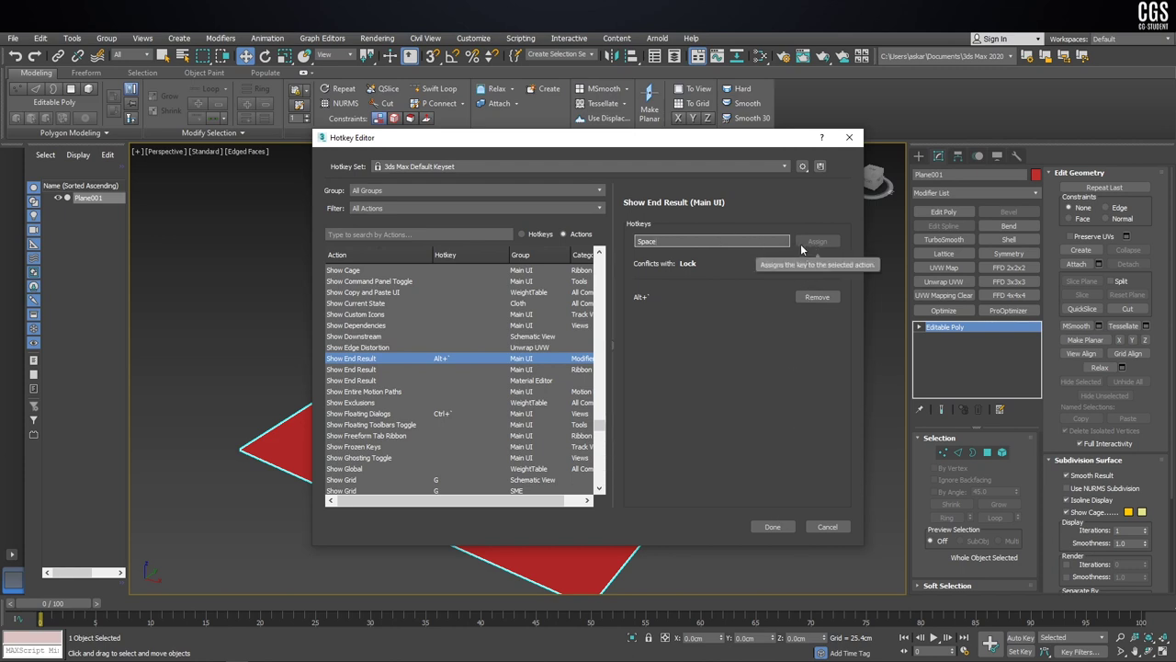
left_click(371, 371)
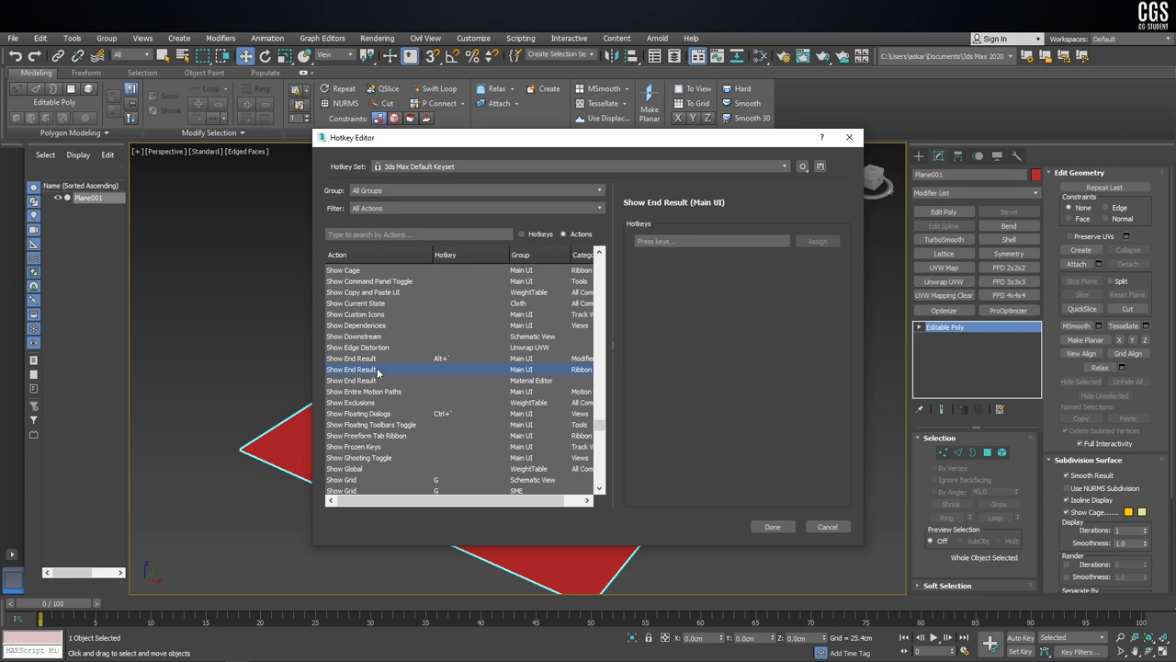
left_click(734, 241)
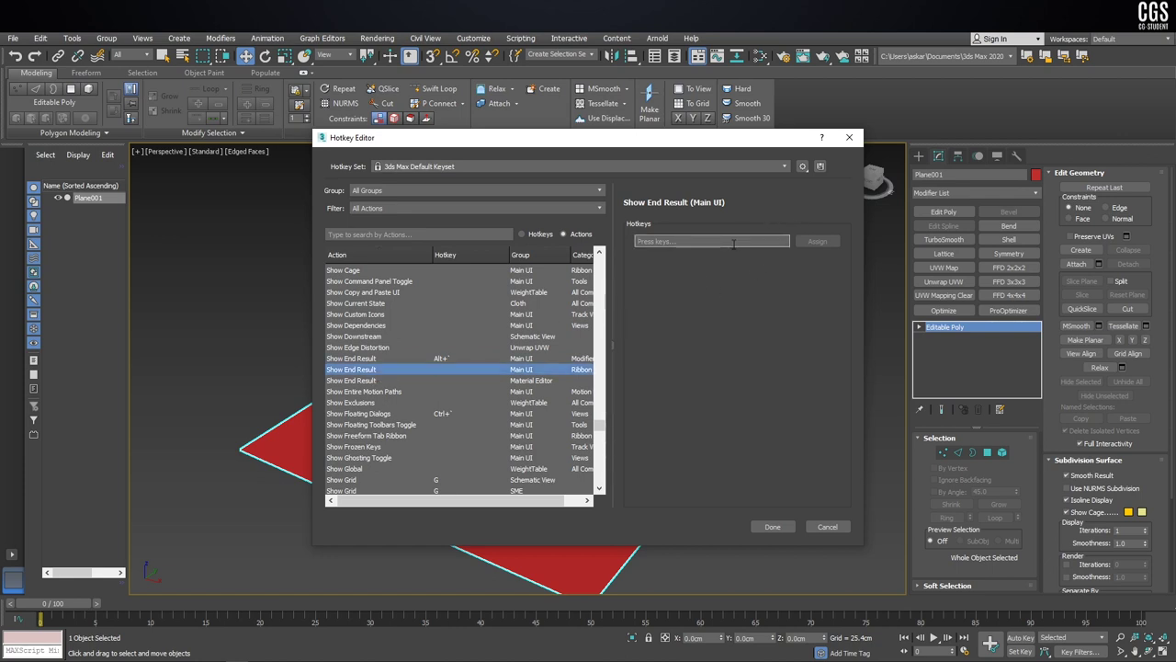
key("space")
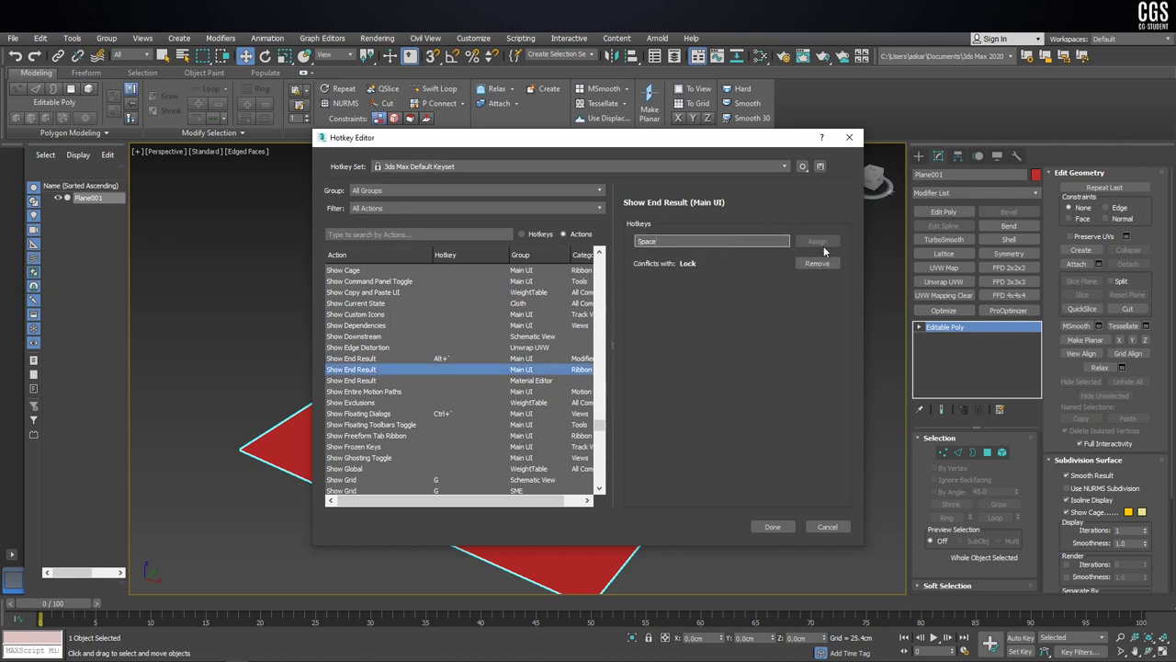
Step: Close the Hotkey Editor and orbit and zoom in on the selected red plane
left_click(772, 527)
mouse_move(709, 304)
middle_mouse_down("alt")
mouse_move(636, 416)
mouse_move(635, 292)
middle_mouse_up("alt")
left_click(776, 229)
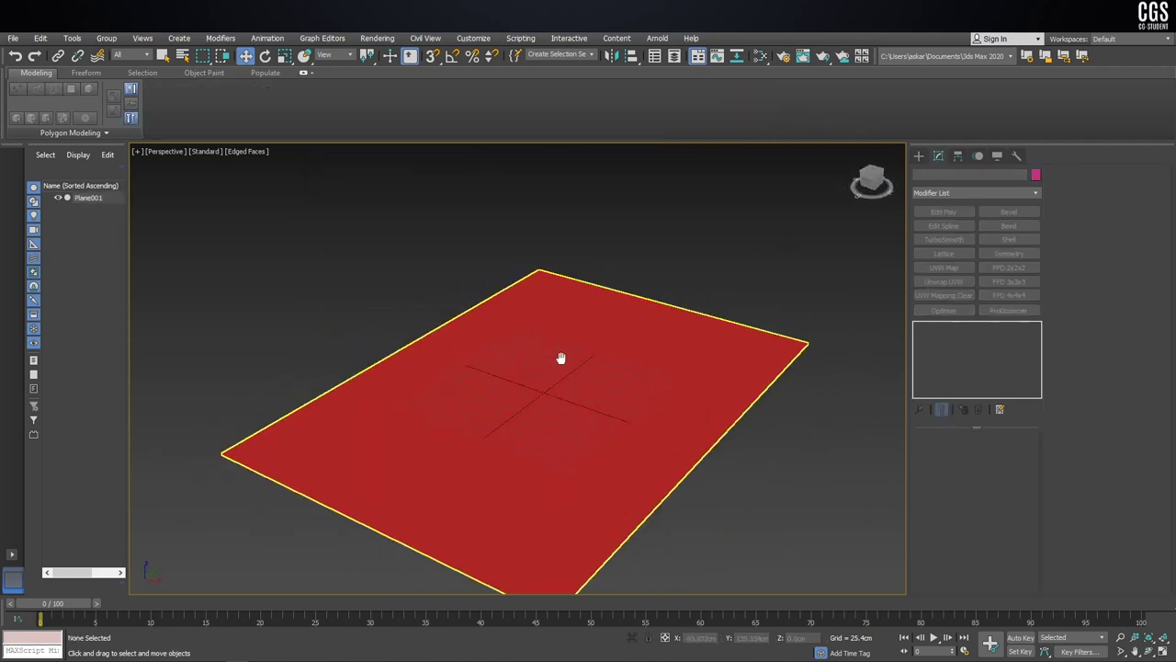
left_click(559, 355)
mouse_move(589, 382)
middle_mouse_down("alt")
mouse_move(641, 325)
mouse_move(644, 387)
middle_mouse_up("alt")
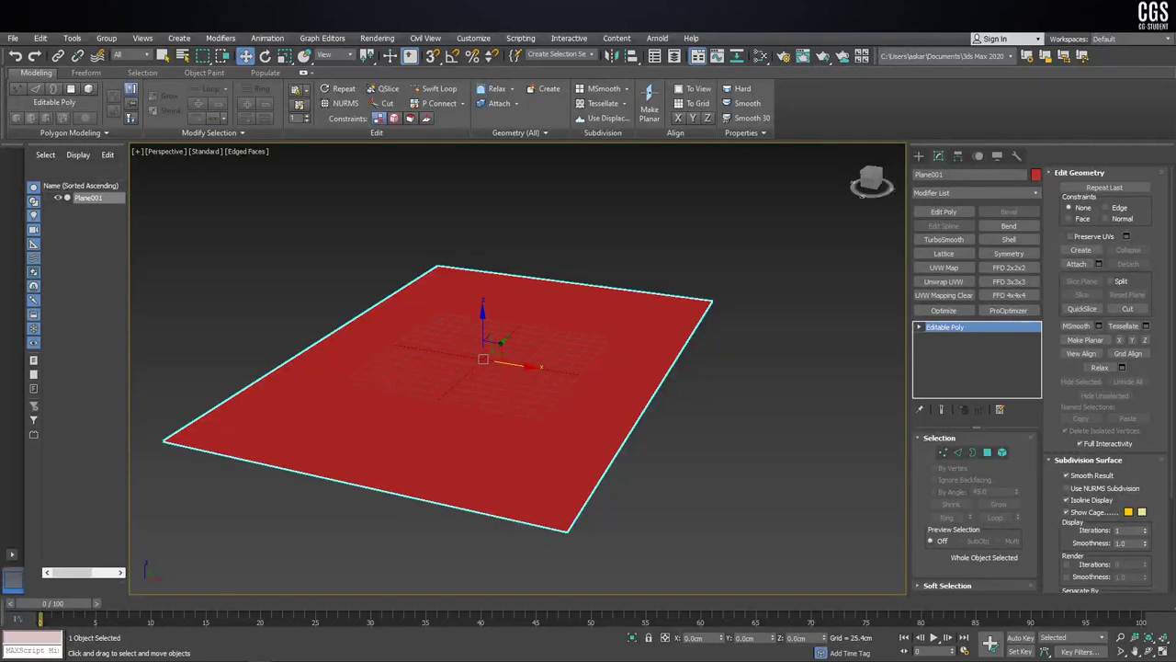
scroll(523, 244, "up", 2)
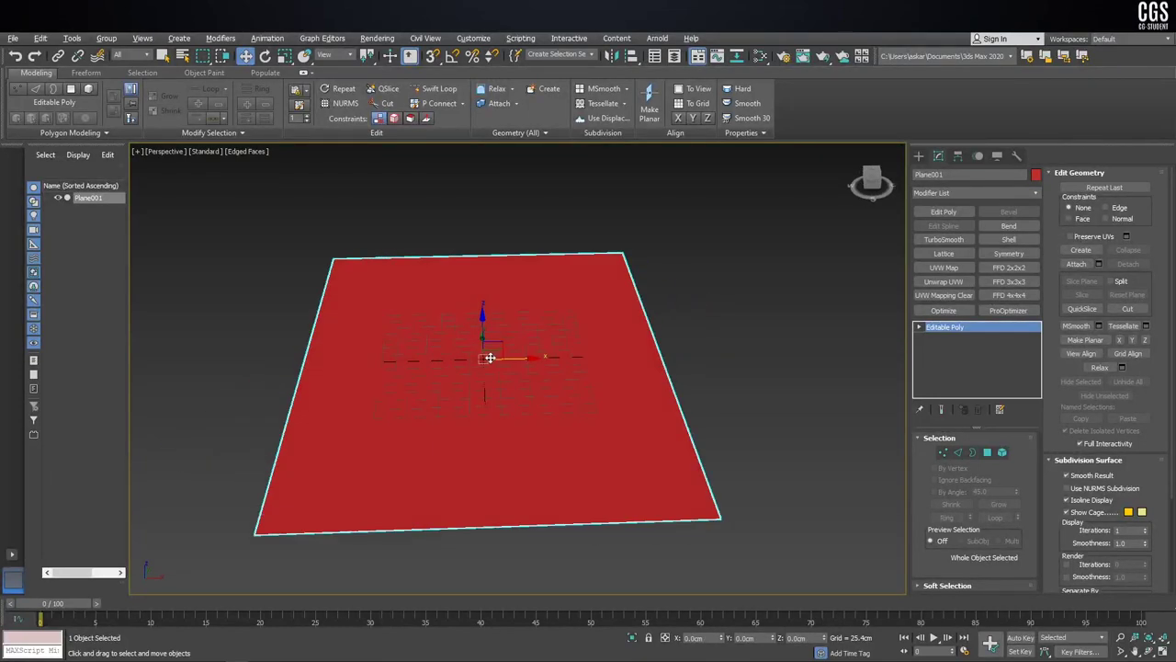
middle_click_drag(533, 349, 559, 362, "alt")
scroll(559, 362, "up", 2)
scroll(563, 384, "down", 4)
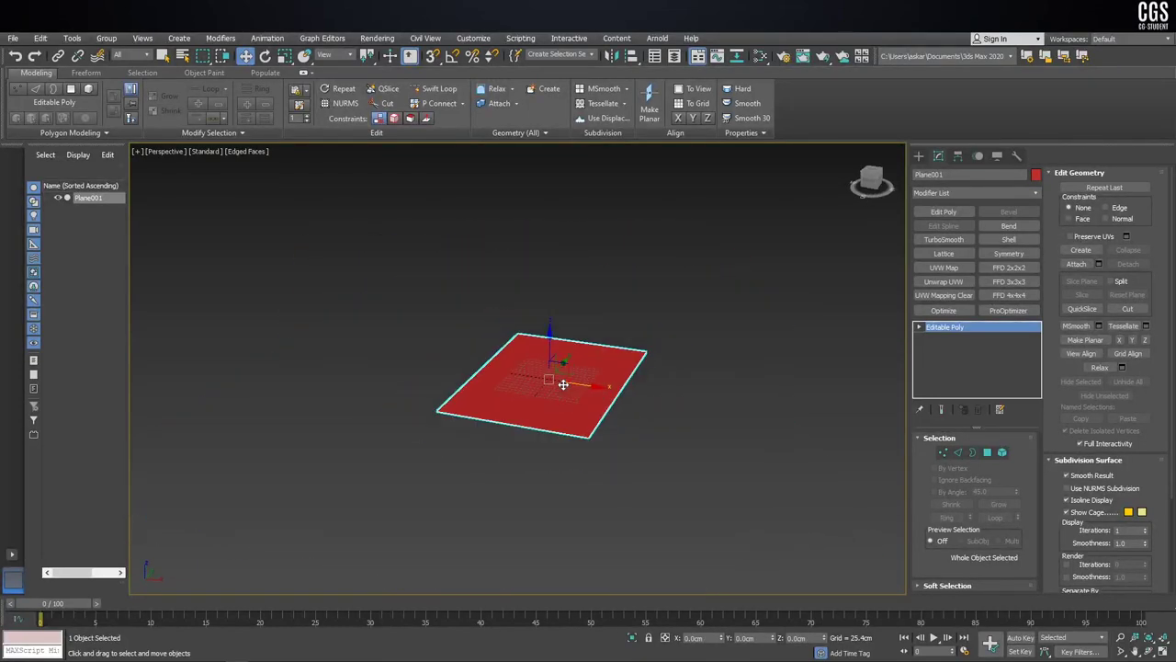
scroll(563, 384, "up", 3)
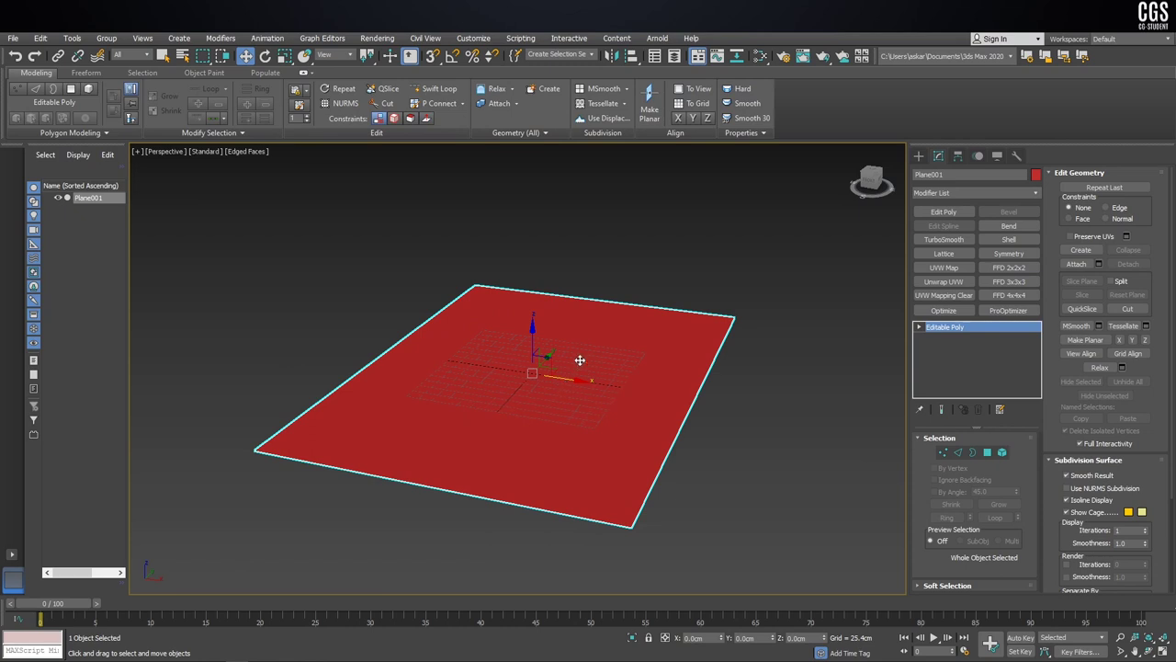
Step: Shift the plane slightly along X, deselect it, and show Standard Primitives
left_click_drag(591, 378, 613, 372)
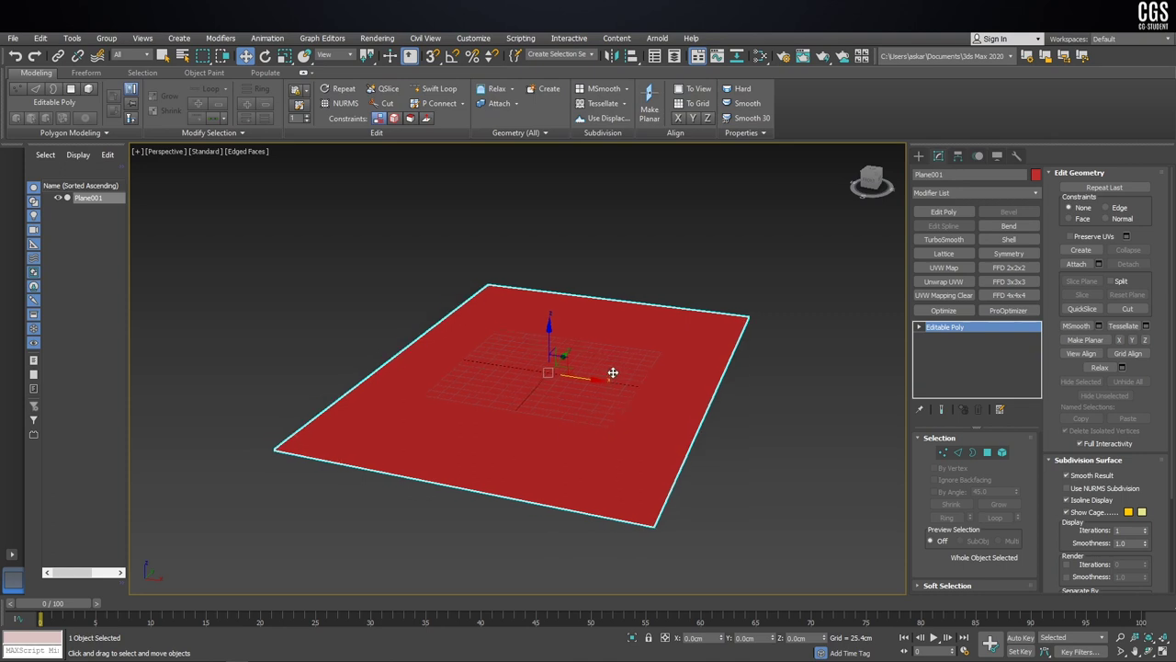
left_click(754, 260)
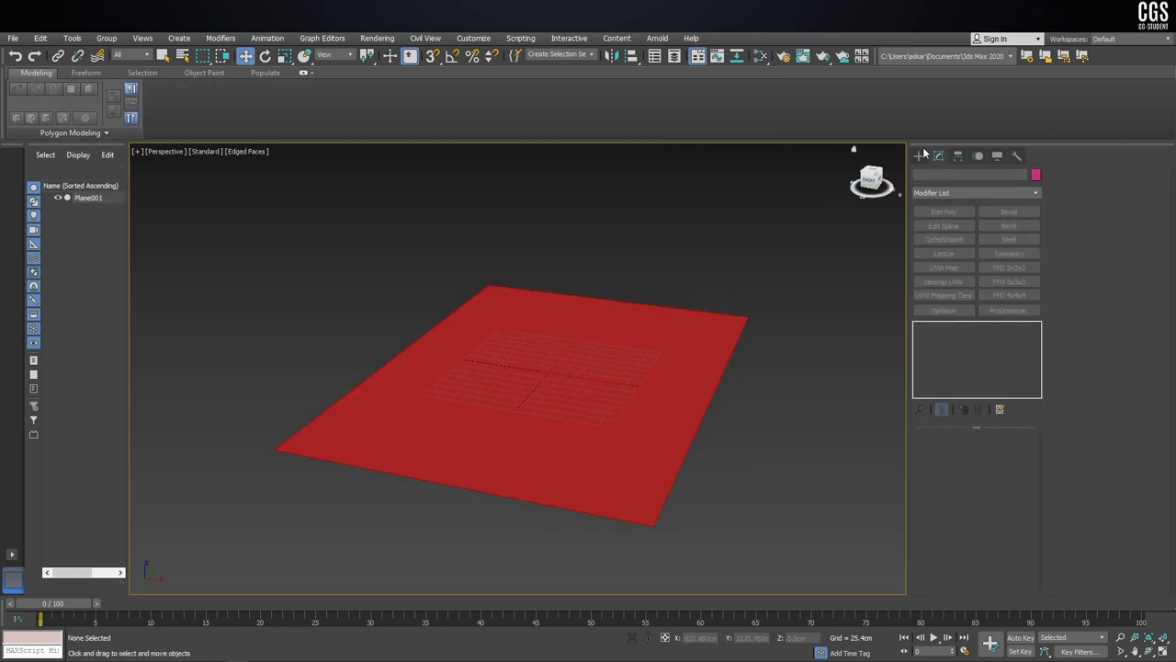
left_click(919, 156)
middle_click_drag(623, 321, 448, 287)
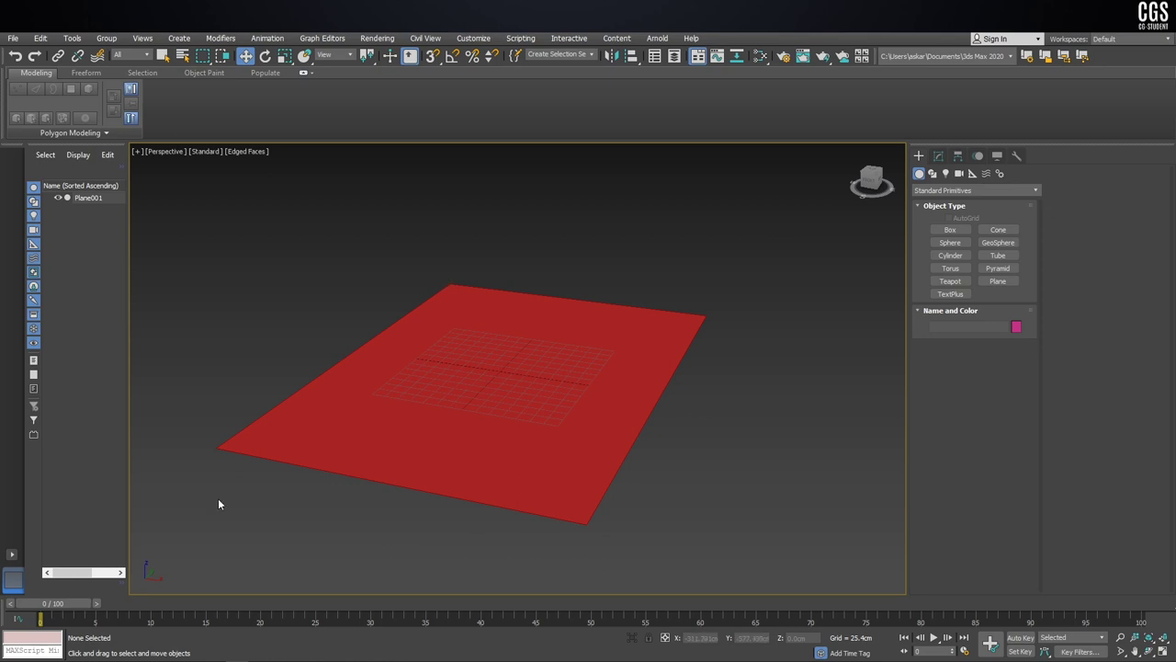
Step: Import the Dum_1_man file from the Desktop's Humen folder via File > Import
left_click(15, 38)
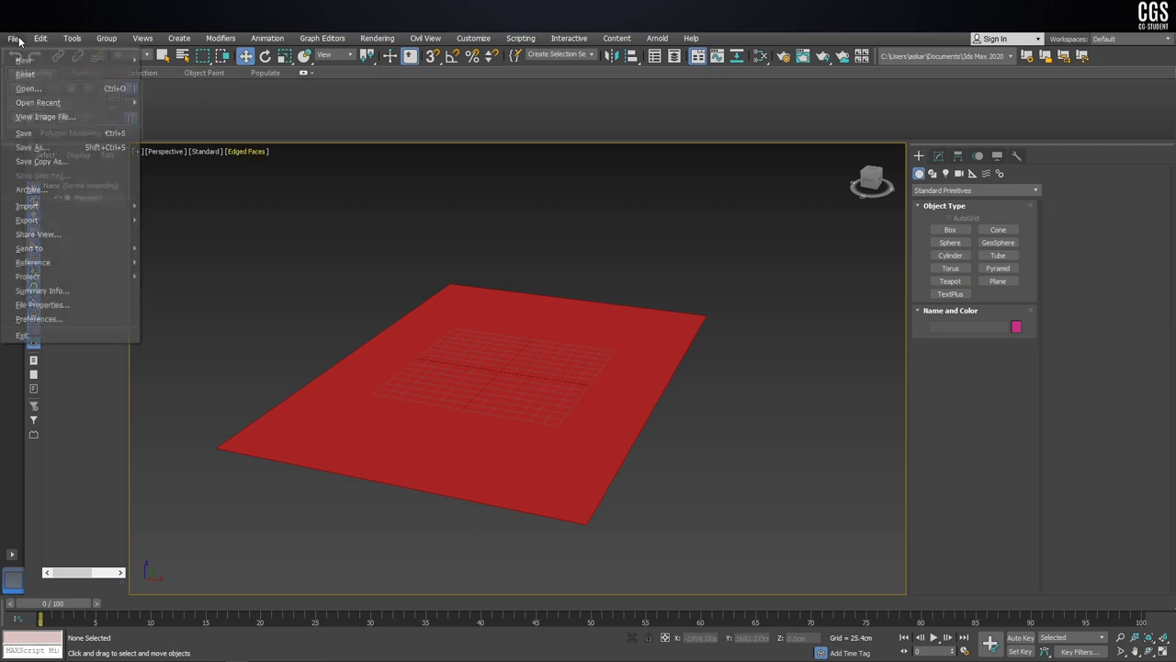
mouse_move(27, 206)
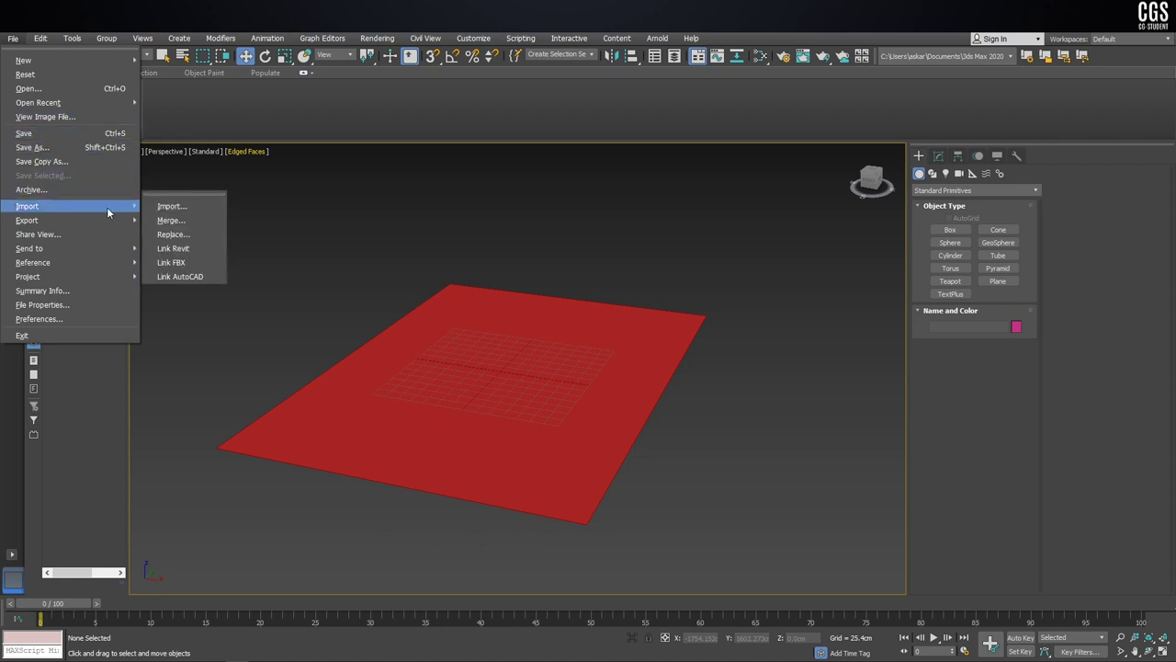
left_click(190, 206)
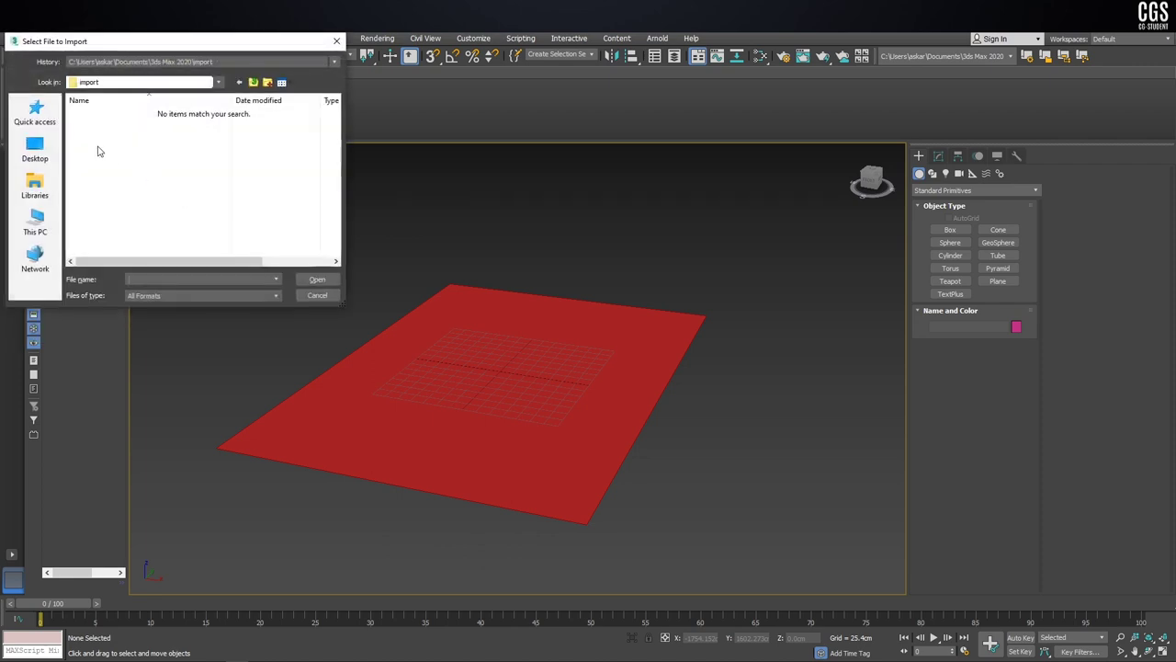
left_click(35, 149)
left_click_drag(348, 309, 783, 485)
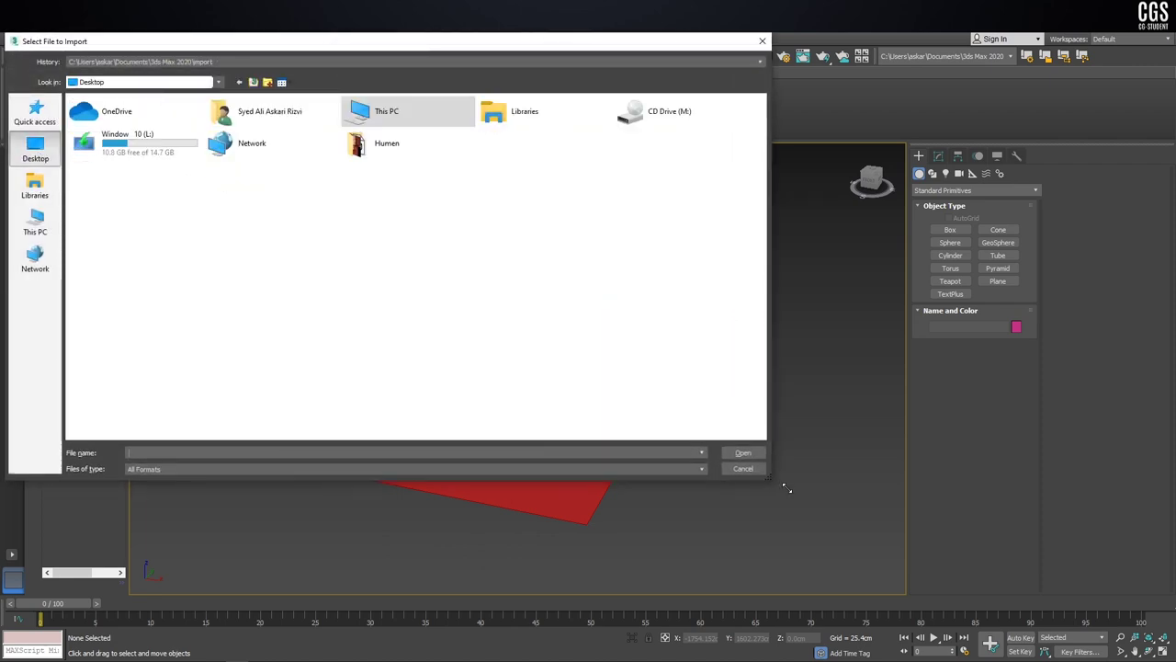
left_click(357, 147)
double_click(357, 147)
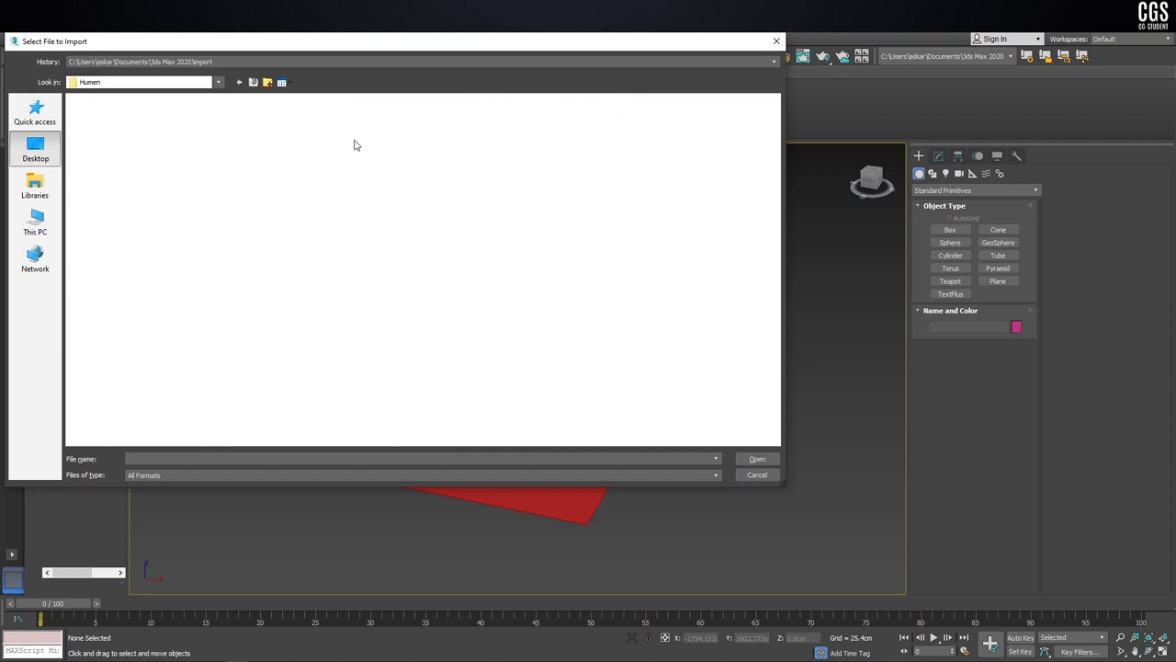
left_click(109, 114)
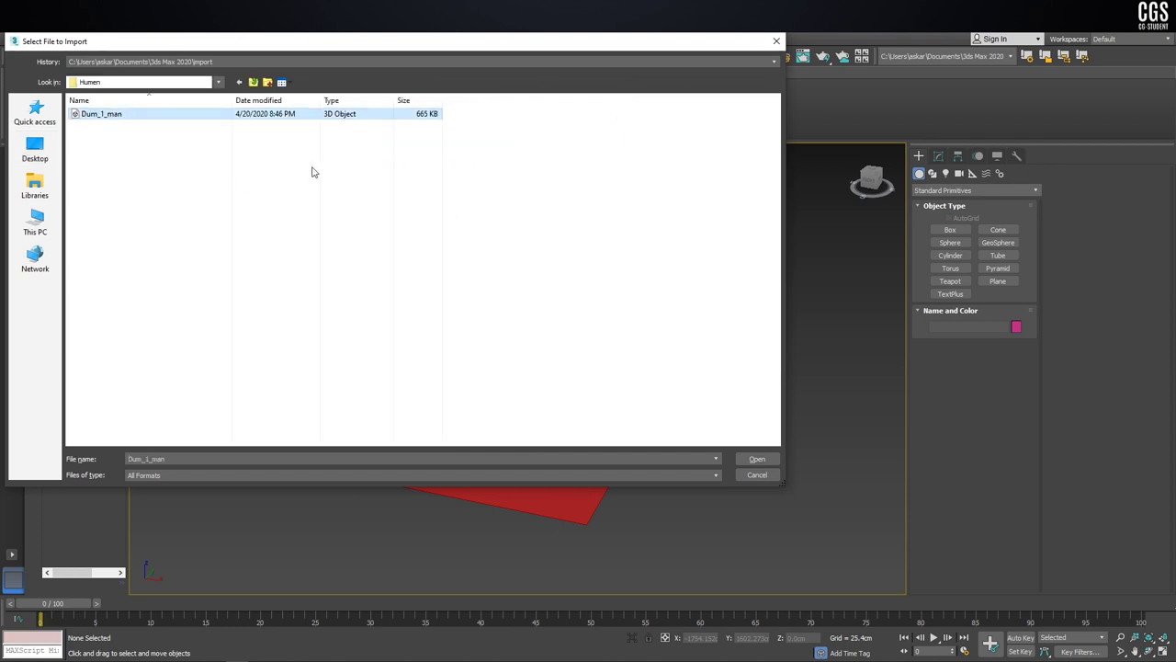
left_click(756, 462)
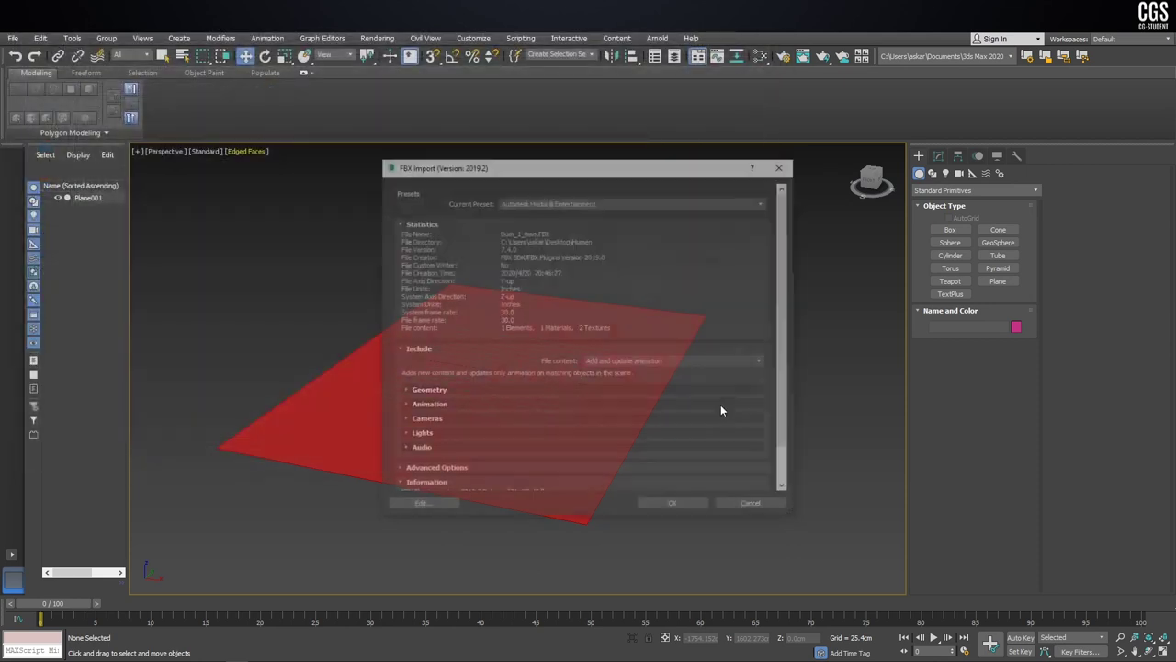
Step: Turn off animation, camera and light importing in the FBX Import options
left_click(412, 391)
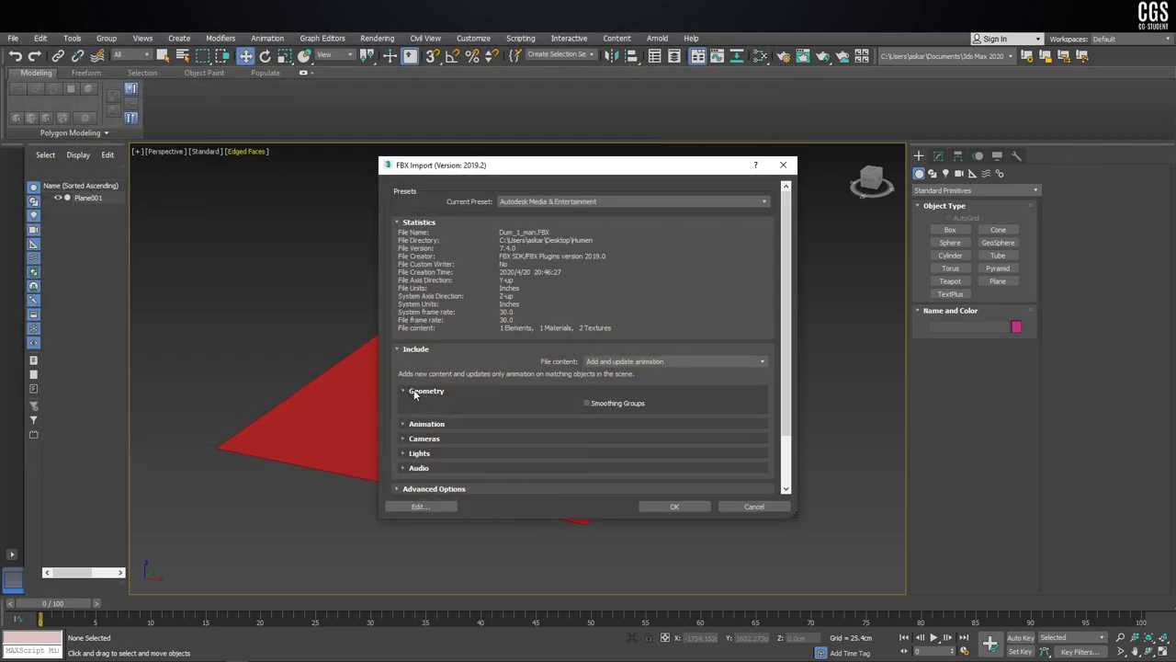
left_click(427, 390)
left_click(428, 405)
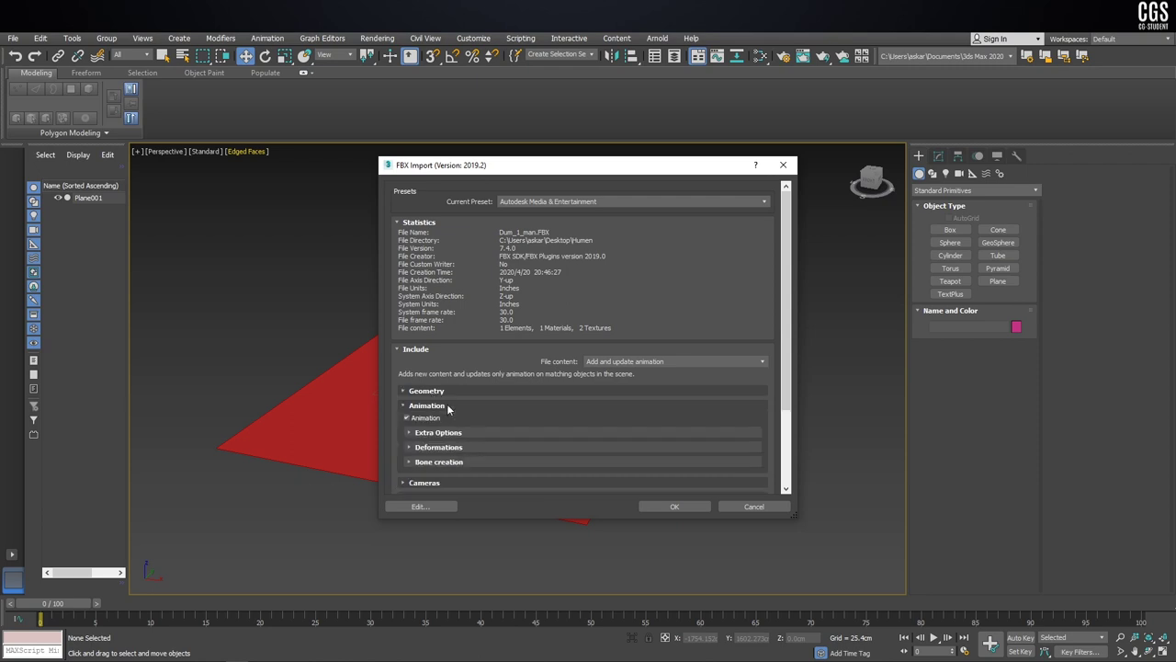
left_click(406, 418)
left_click(428, 405)
left_click(434, 423)
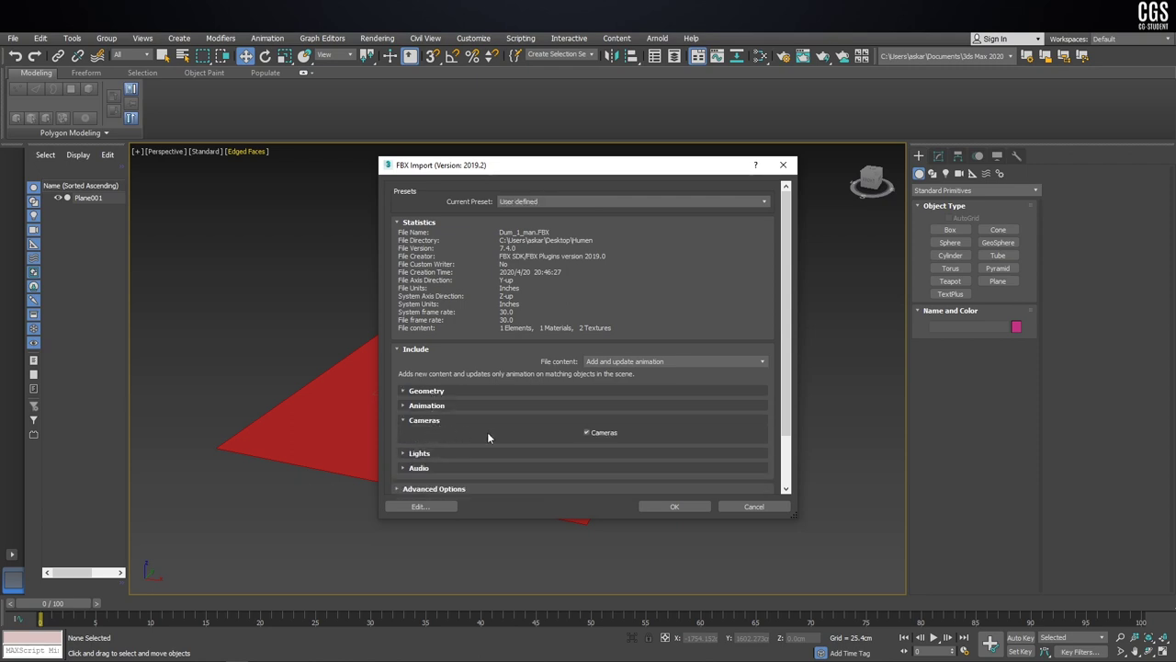
left_click(611, 433)
left_click(419, 452)
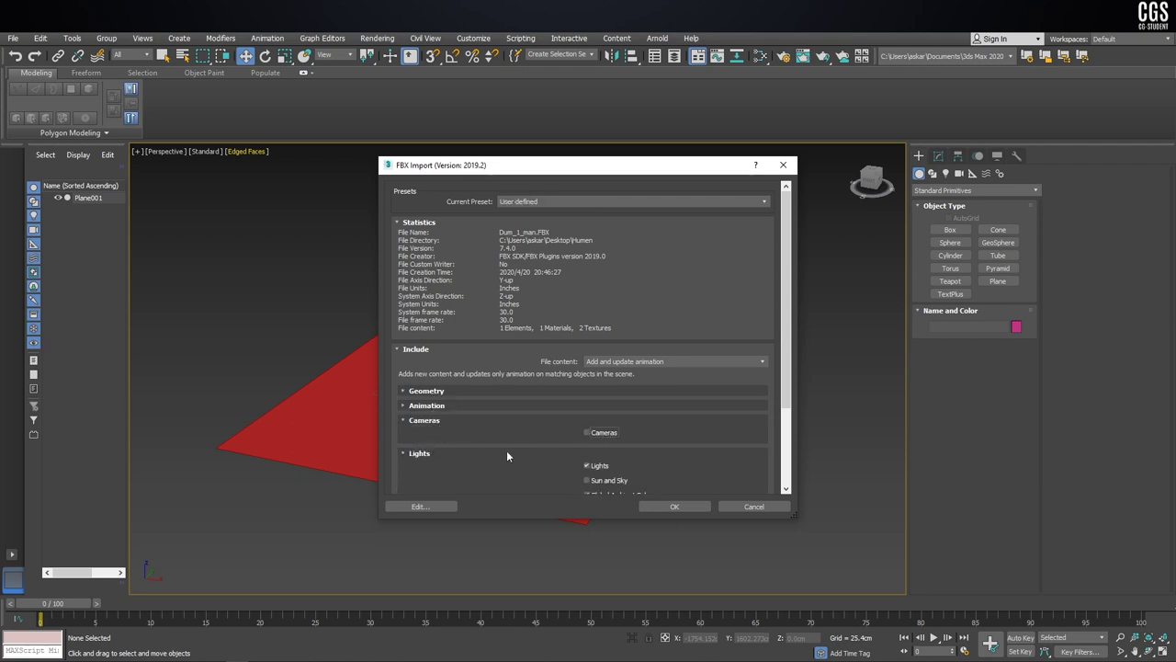
left_click(587, 465)
scroll(574, 455, "down", 3)
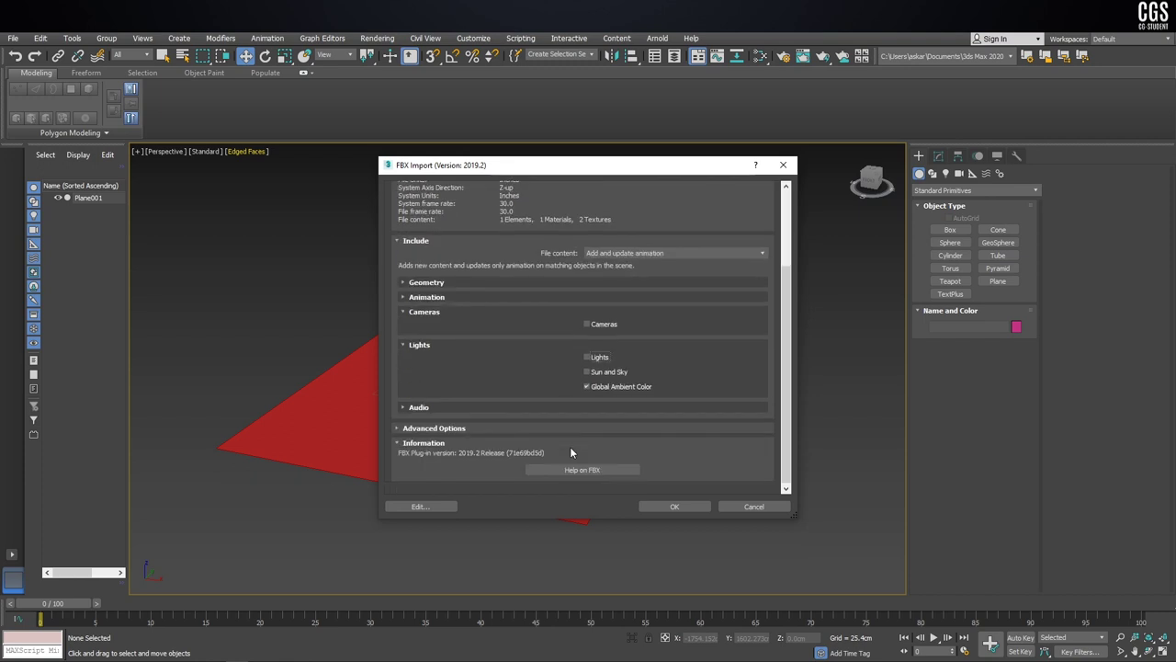
Step: Uncheck Automatic unit conversion under Advanced Options > Units and import the character
left_click(416, 427)
scroll(415, 427, "down", 1)
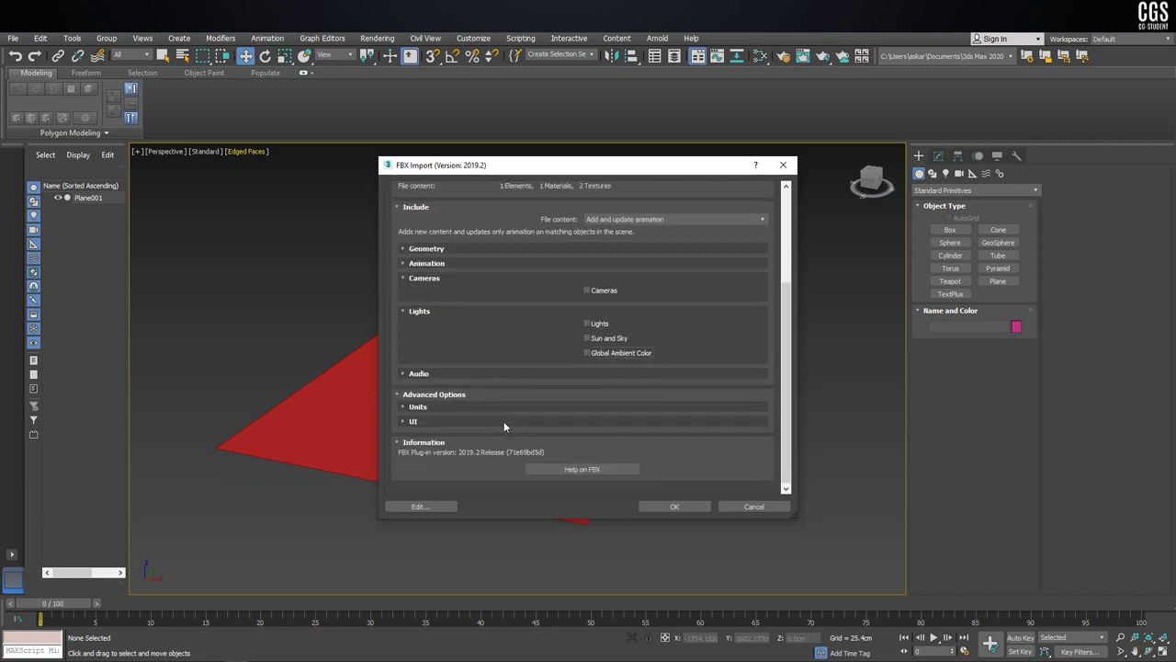
left_click(414, 407)
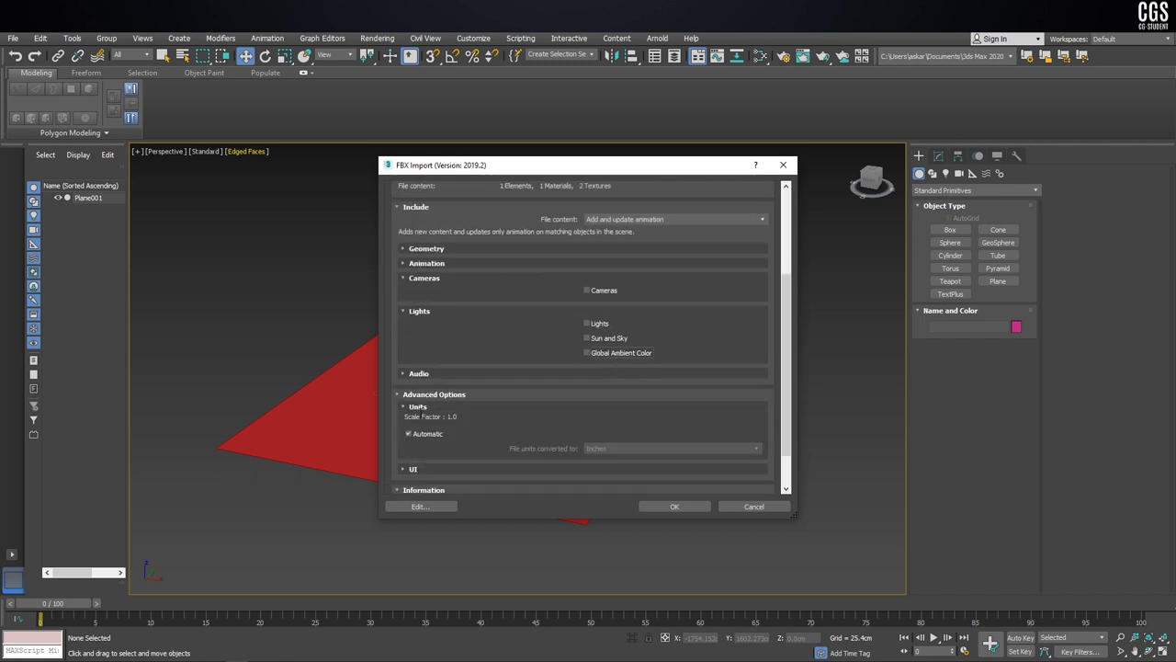
left_click(431, 434)
scroll(606, 404, "down", 4)
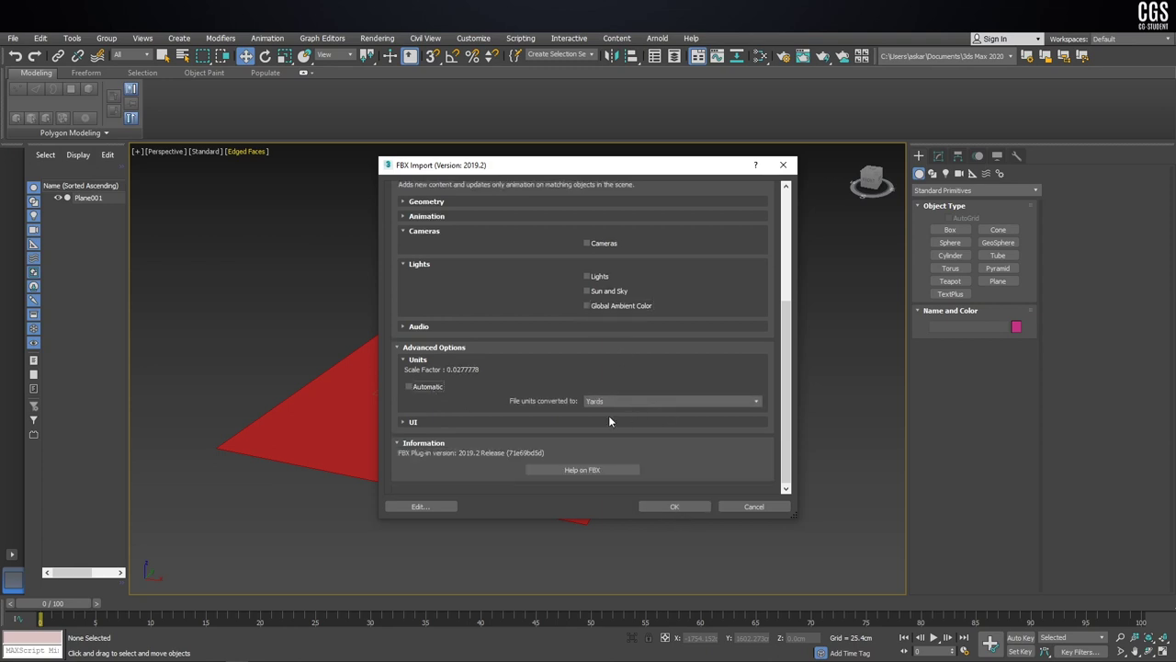
scroll(619, 402, "up", 1)
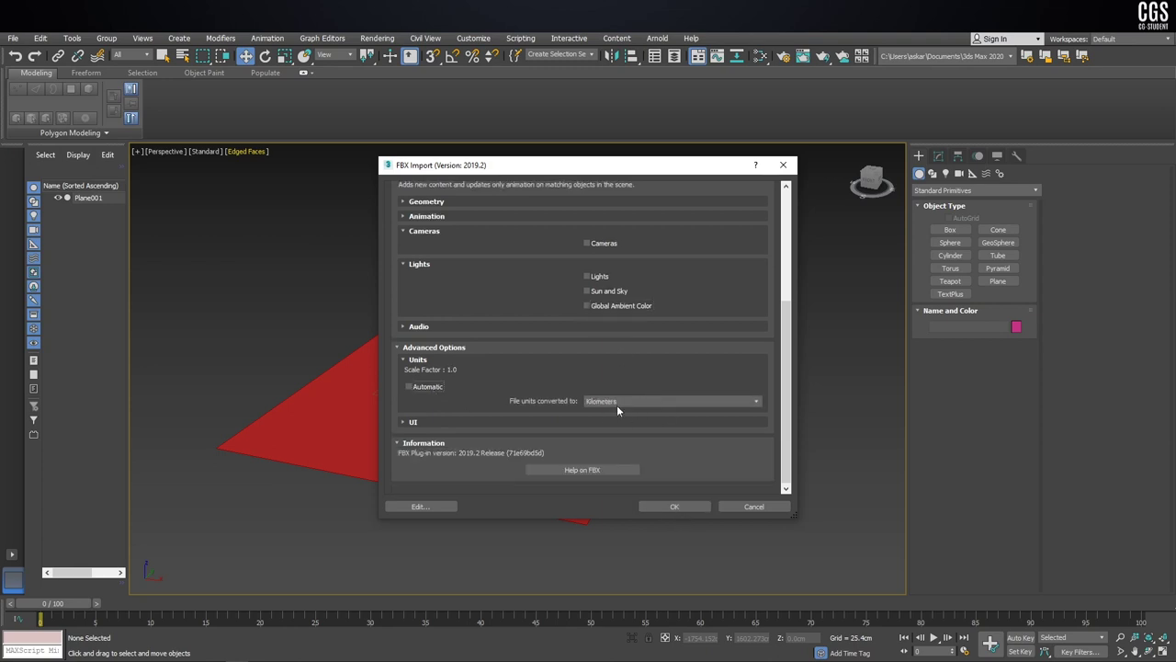
left_click(675, 506)
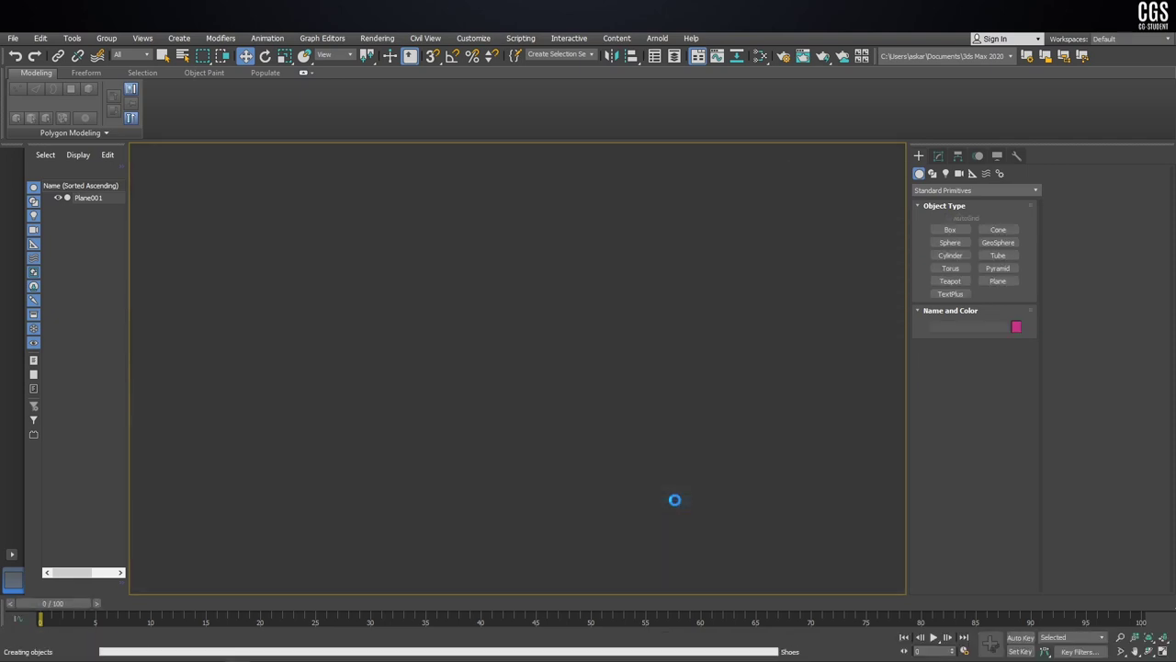
Step: Switch to textured shading with F4 and select the Dum_1_man character standing on the plane
scroll(566, 355, "down", 2)
scroll(566, 355, "down", 3)
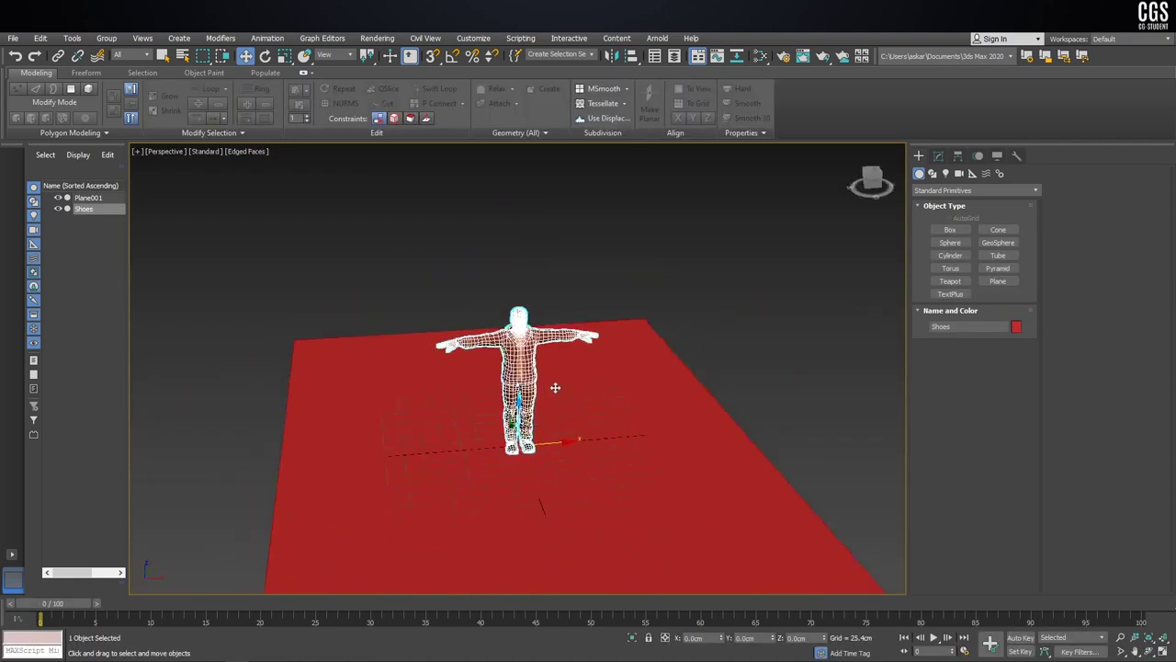
scroll(561, 331, "down", 2)
left_click(554, 308)
key("F4")
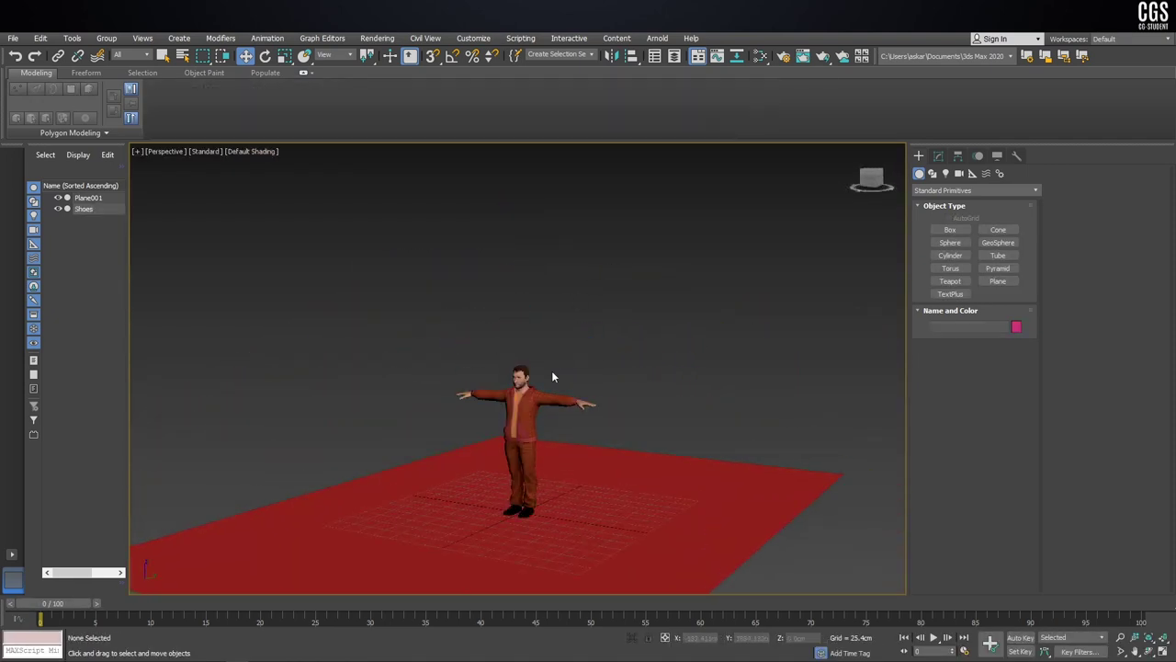
scroll(551, 370, "up", 4)
middle_click_drag(506, 345, 604, 266, "alt")
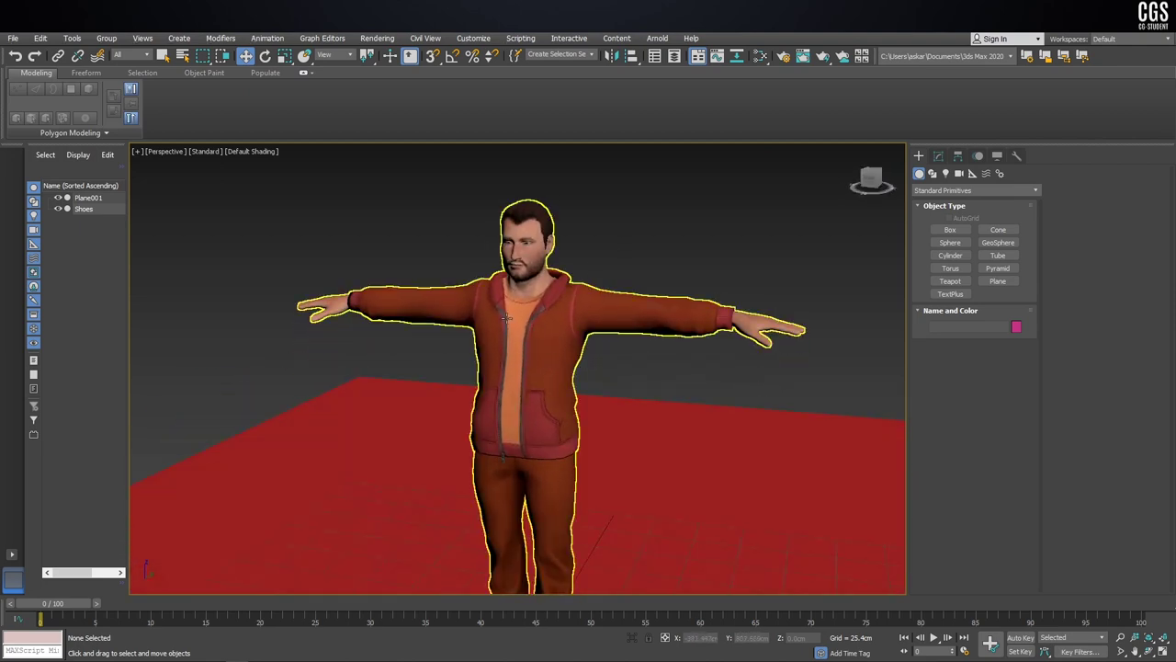
scroll(506, 317, "down", 3)
scroll(507, 317, "down", 3)
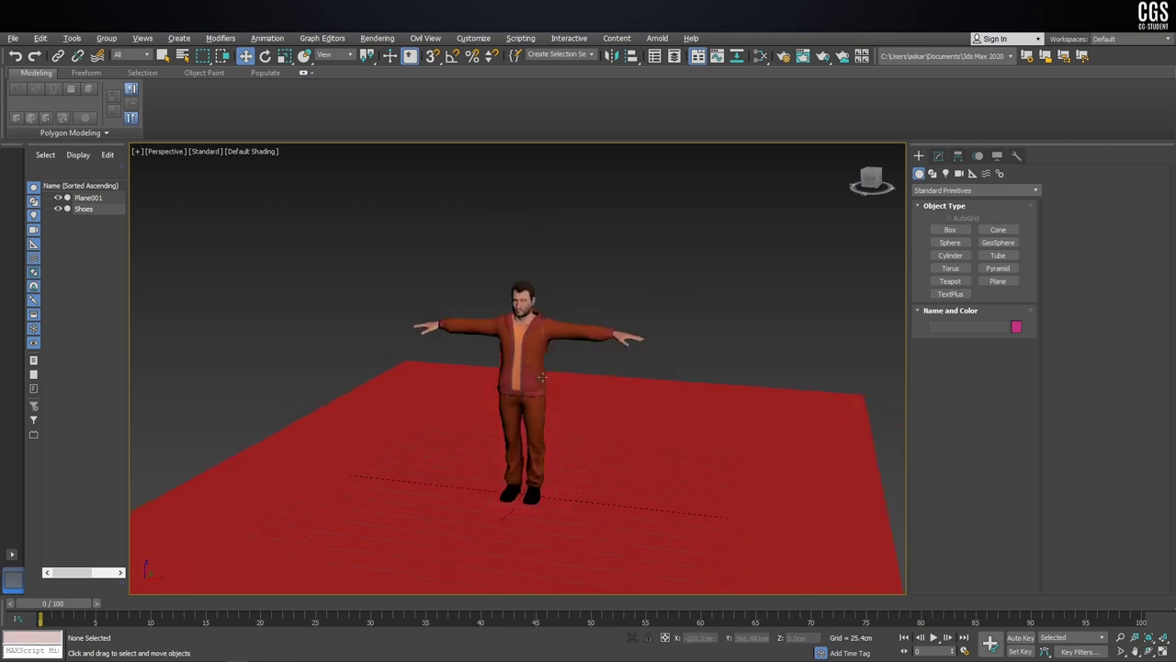
left_click(507, 328)
scroll(528, 367, "up", 3)
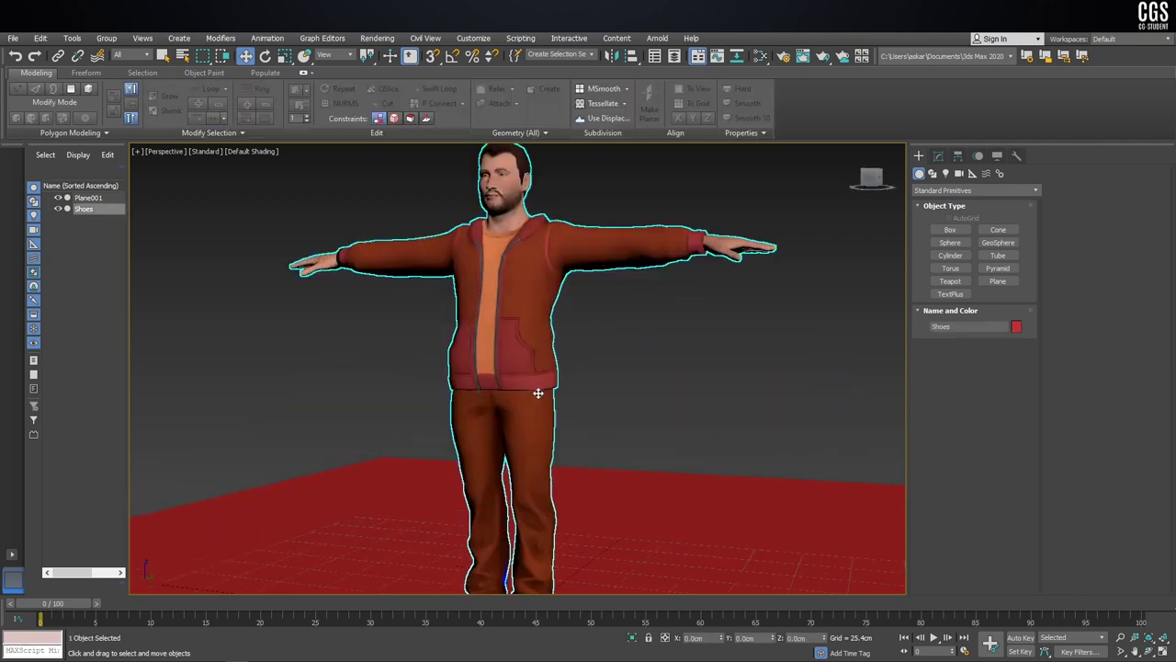
scroll(546, 409, "up", 2)
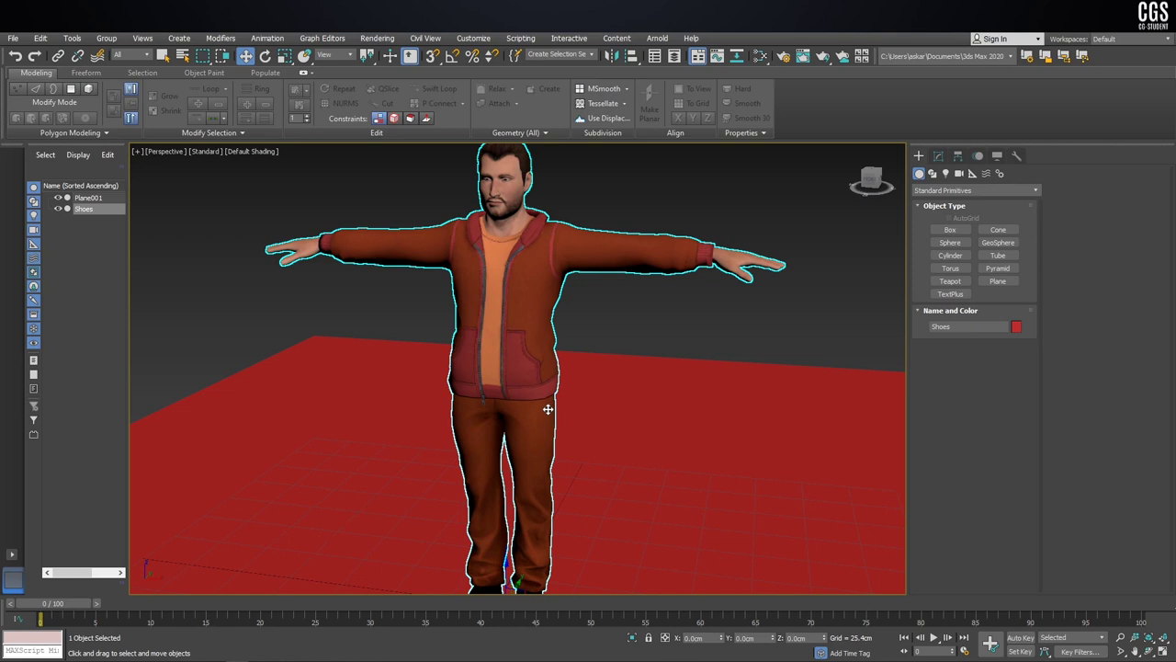
scroll(548, 409, "down", 3)
scroll(548, 409, "down", 2)
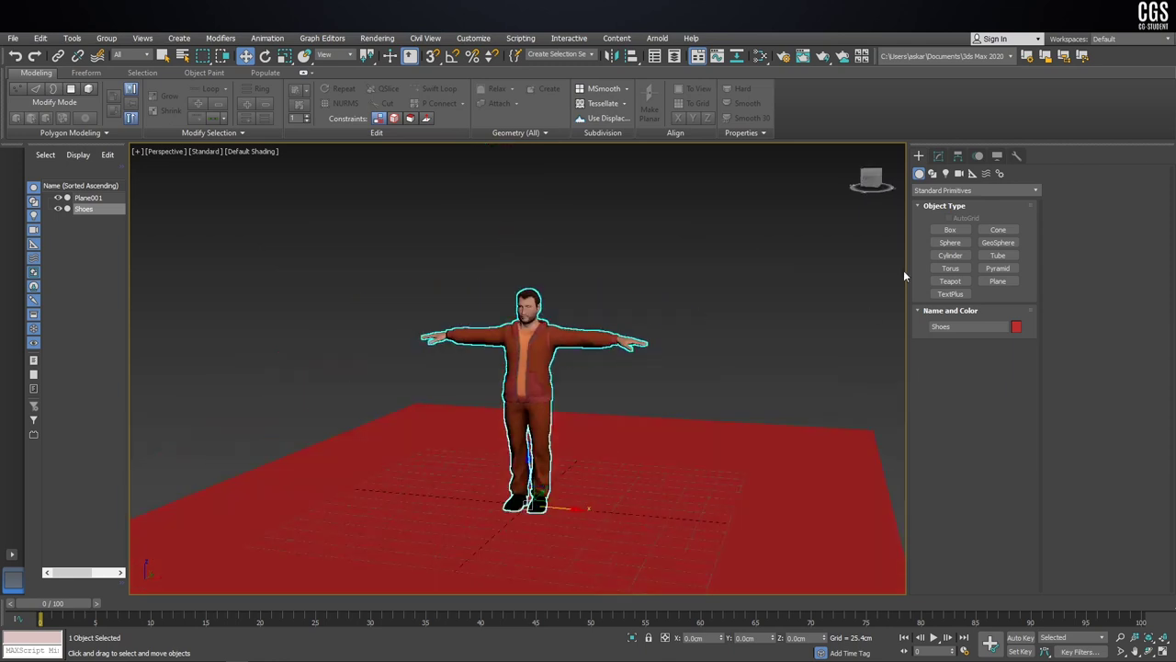
left_click(950, 228)
middle_click_drag(656, 394, 586, 468, "alt")
left_click_drag(575, 480, 581, 487)
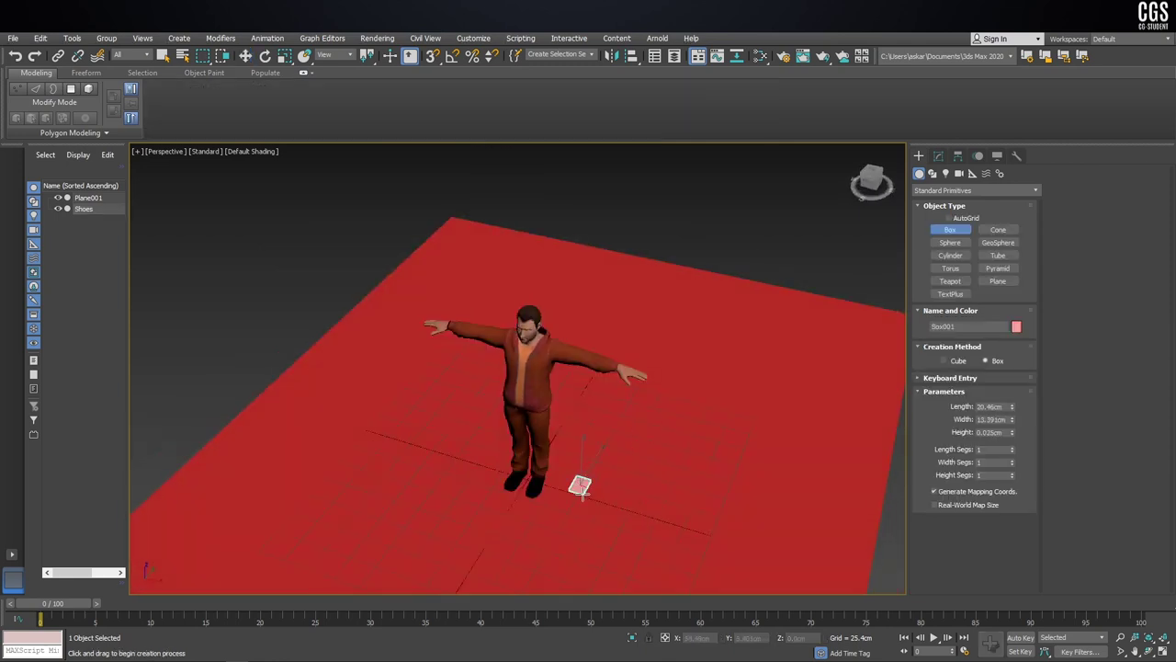
left_click(620, 303)
middle_click_drag(813, 446, 851, 421, "alt")
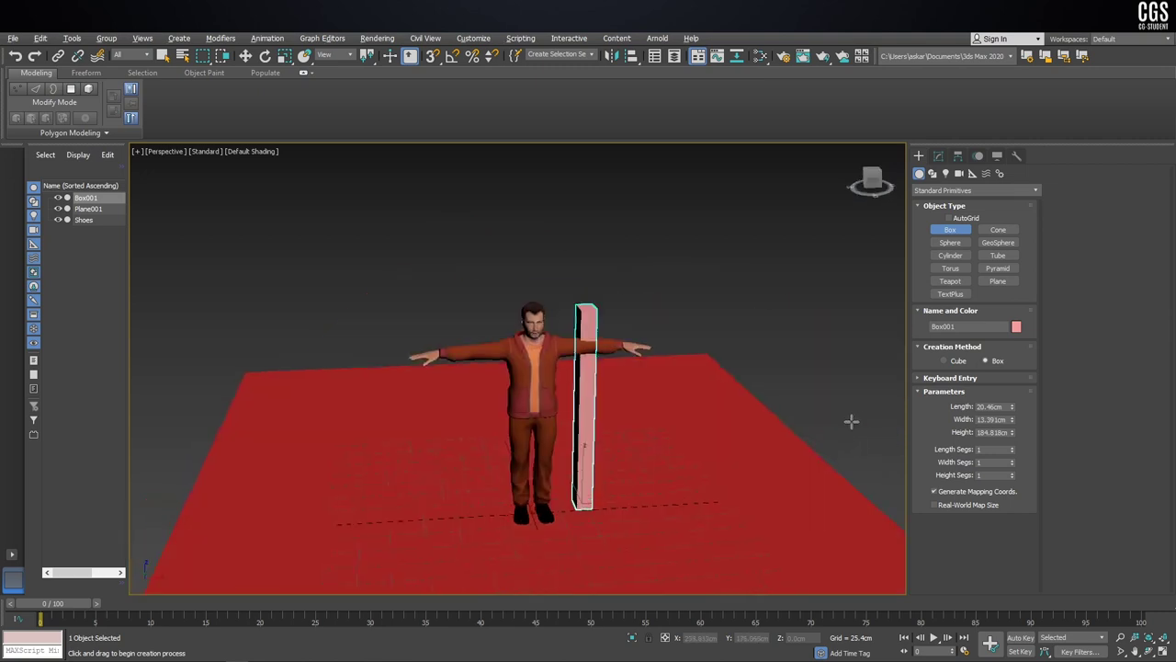
double_click(992, 432)
type("1")
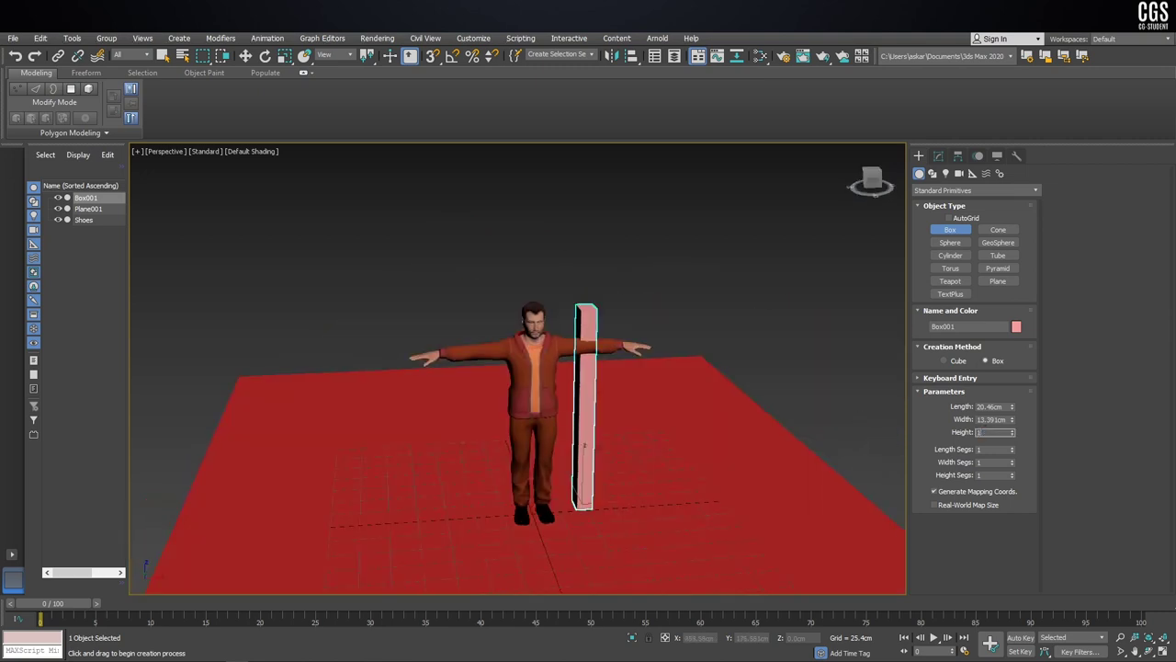
type("96")
key("Return")
middle_click_drag(697, 340, 731, 251, "alt")
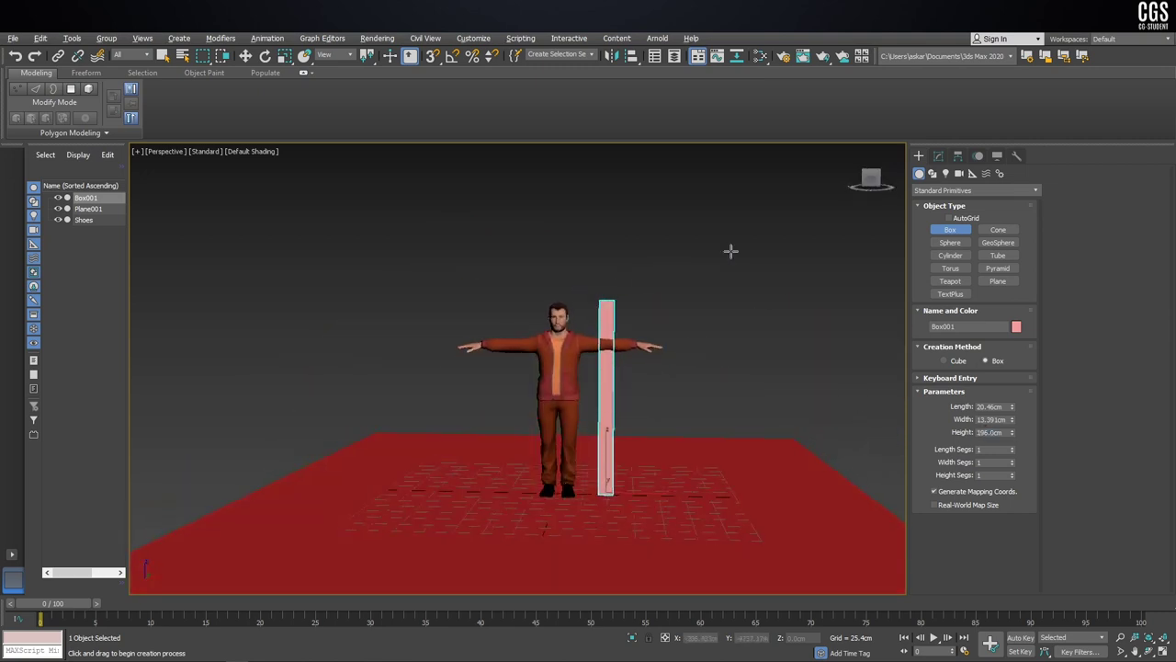
left_click(939, 155)
key("w")
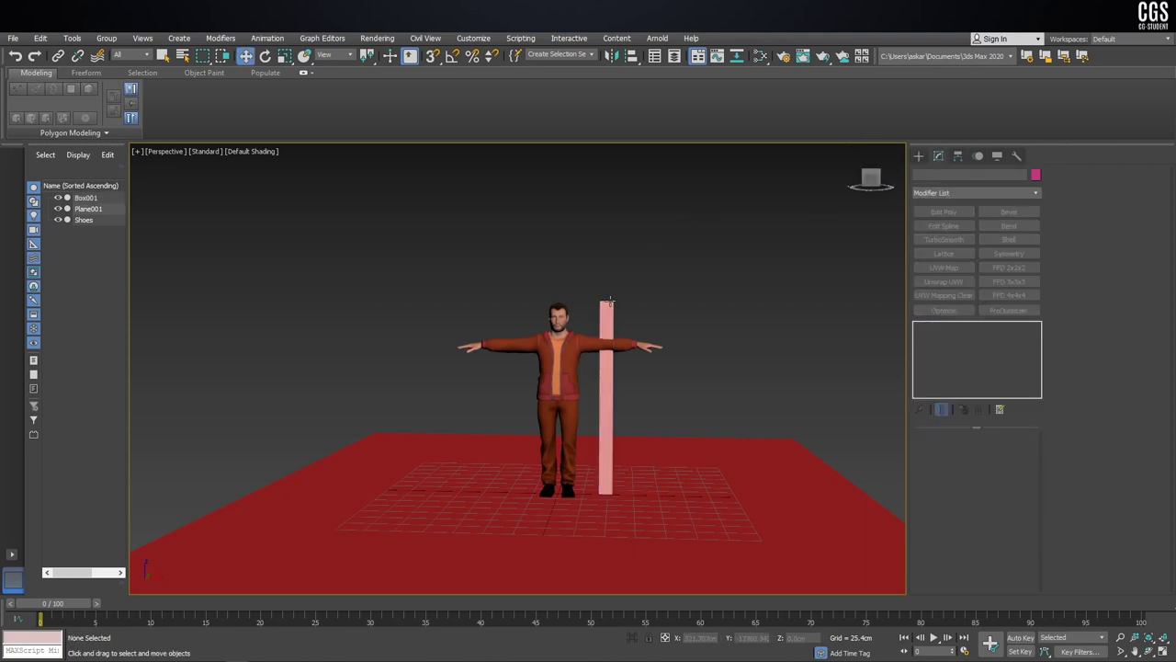
key("Delete")
middle_click_drag(608, 301, 601, 370, "alt")
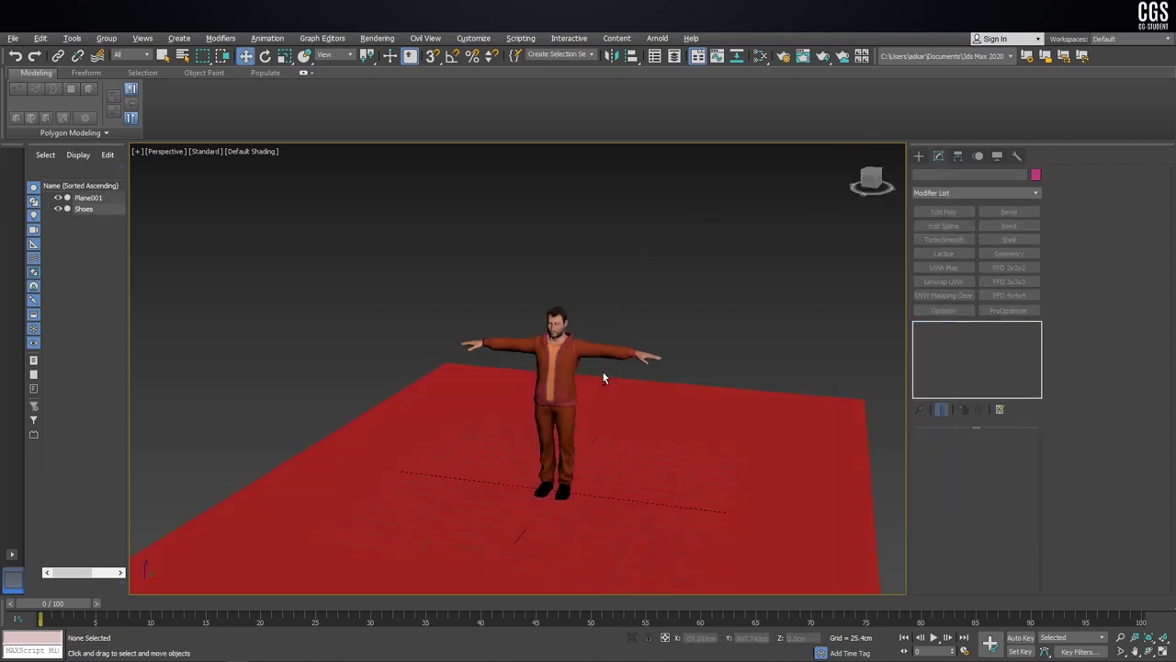
Step: Convert the red plane to an Editable Poly
scroll(581, 430, "down", 5)
right_click(582, 429)
left_click(638, 493)
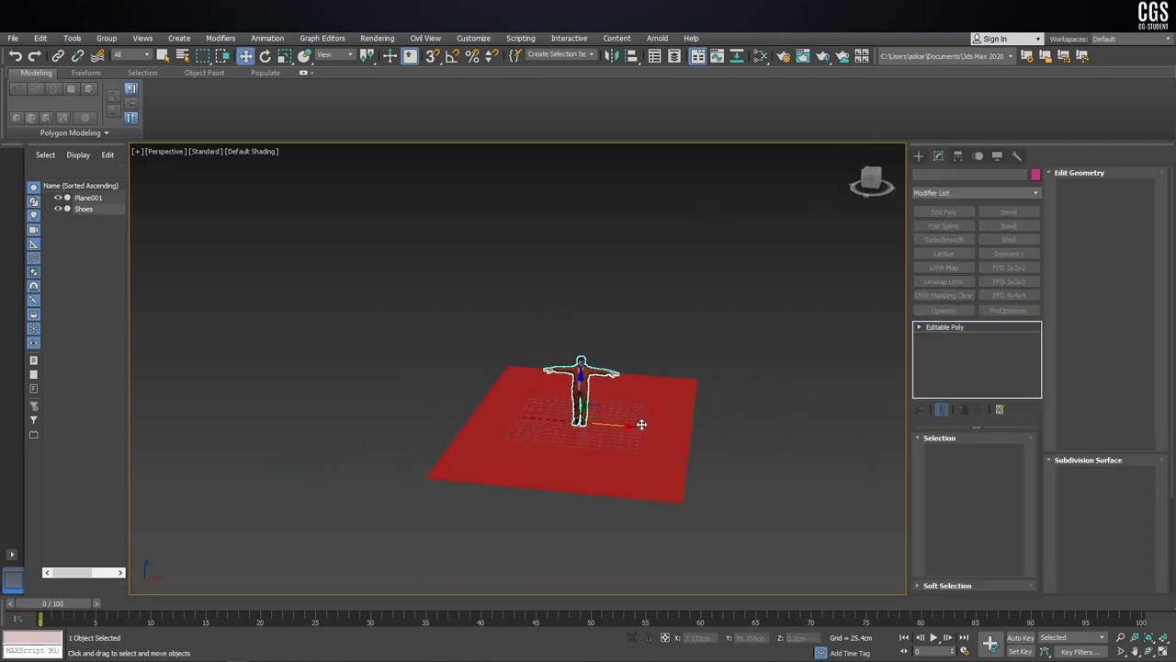
Step: Select the plane's outer border edges in Border sub-object mode
scroll(682, 458, "up", 3)
middle_click_drag(682, 458, 622, 438, "alt")
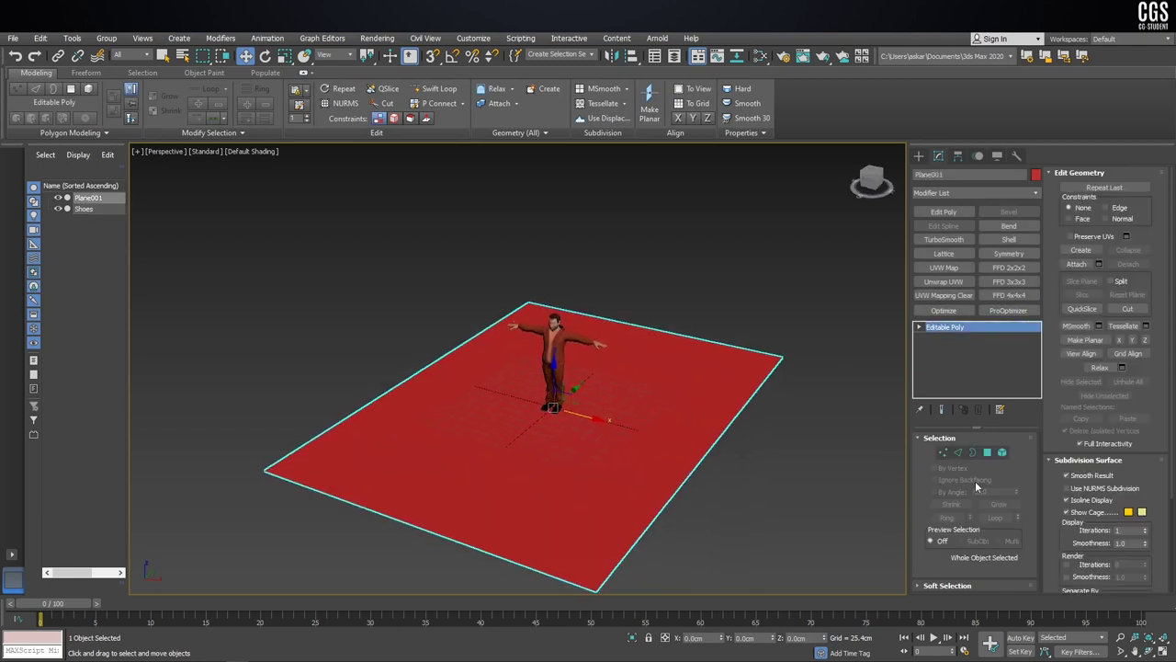
left_click(957, 452)
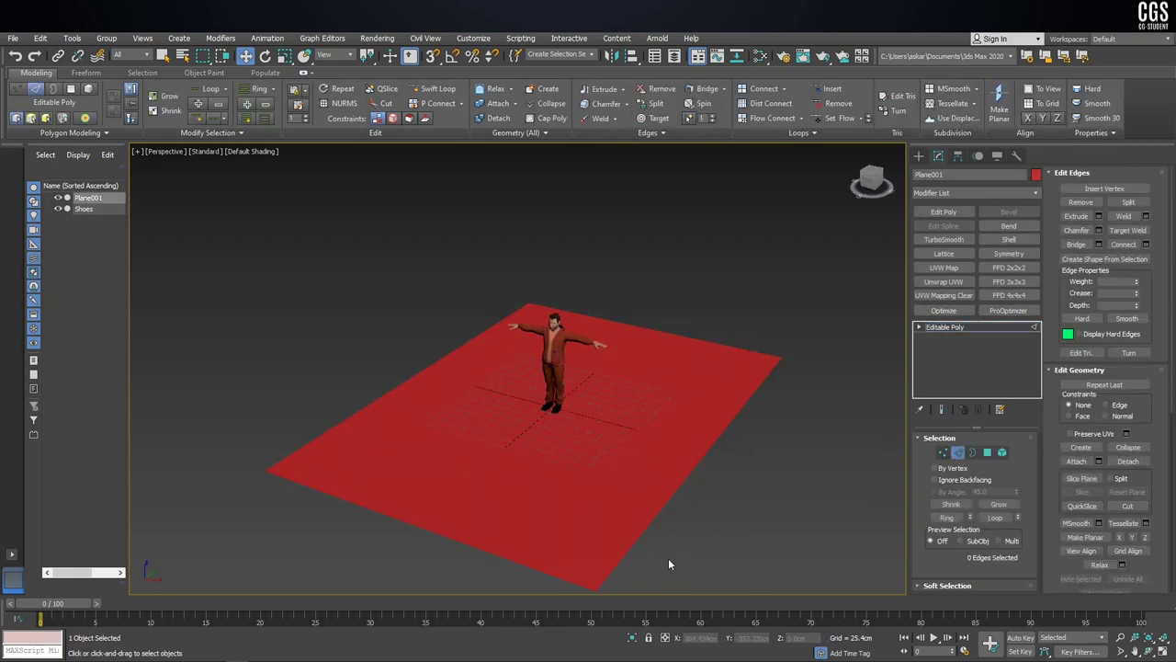
left_click(971, 453)
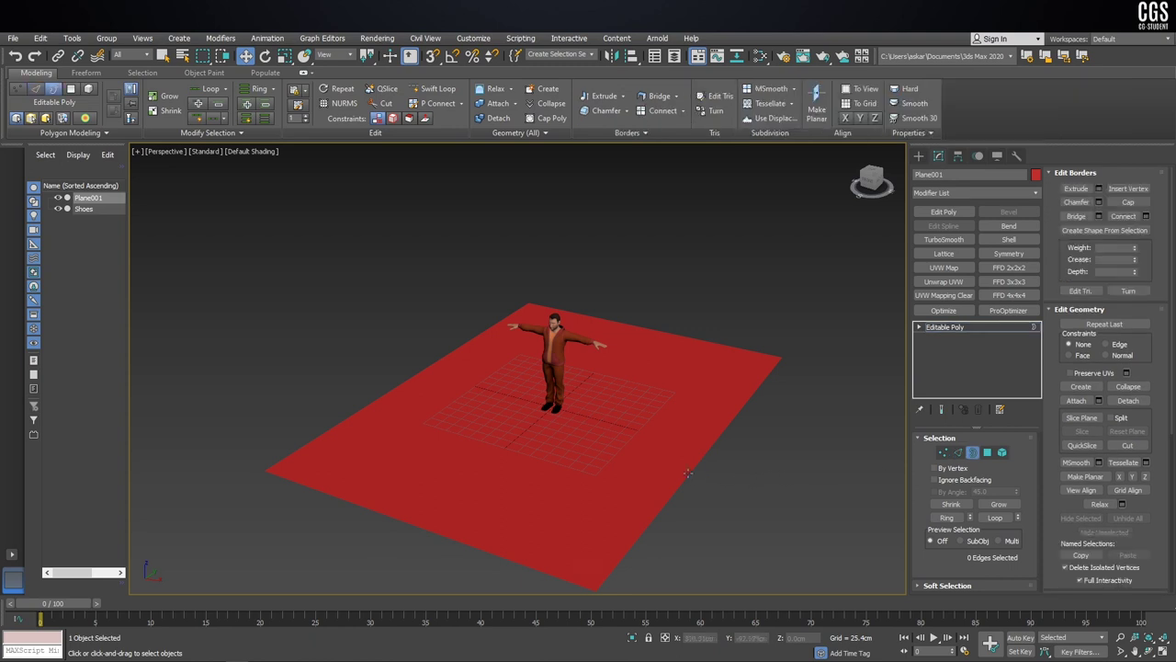
left_click(684, 479)
scroll(664, 467, "down", 3)
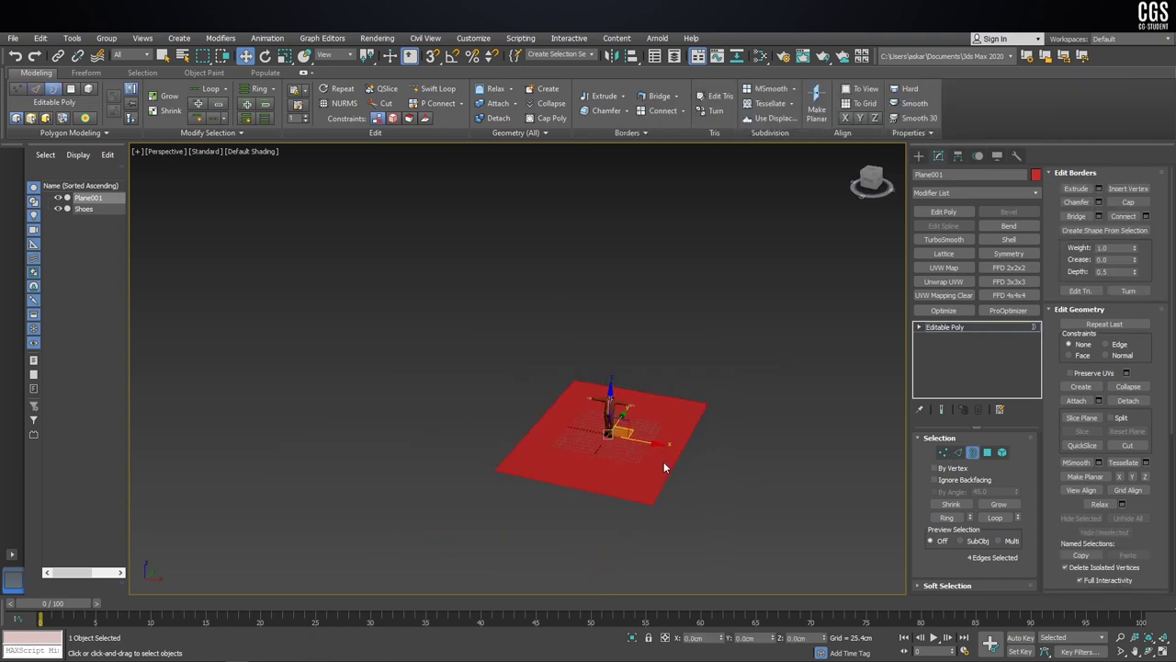
scroll(611, 419, "up", 1)
Step: Pull the selected border up into walls and set their height to 300cm
key("minus")
left_click_drag(616, 410, 621, 284, "shift")
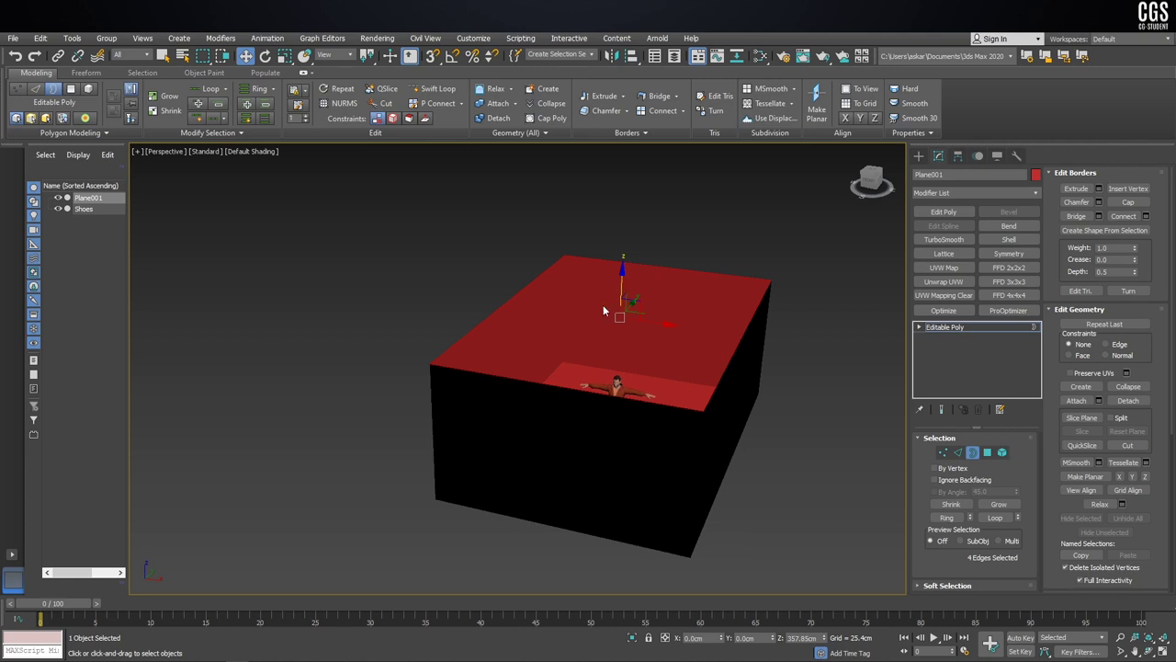
scroll(625, 363, "up", 5)
scroll(654, 360, "down", 5)
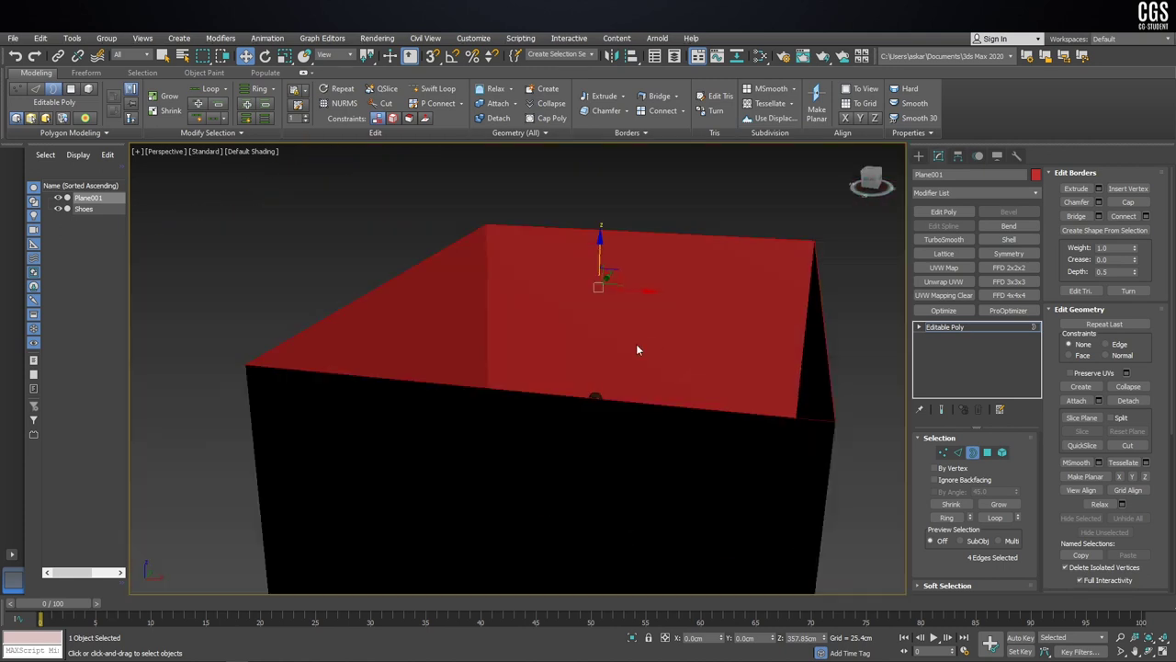
middle_click_drag(638, 291, 563, 338, "alt")
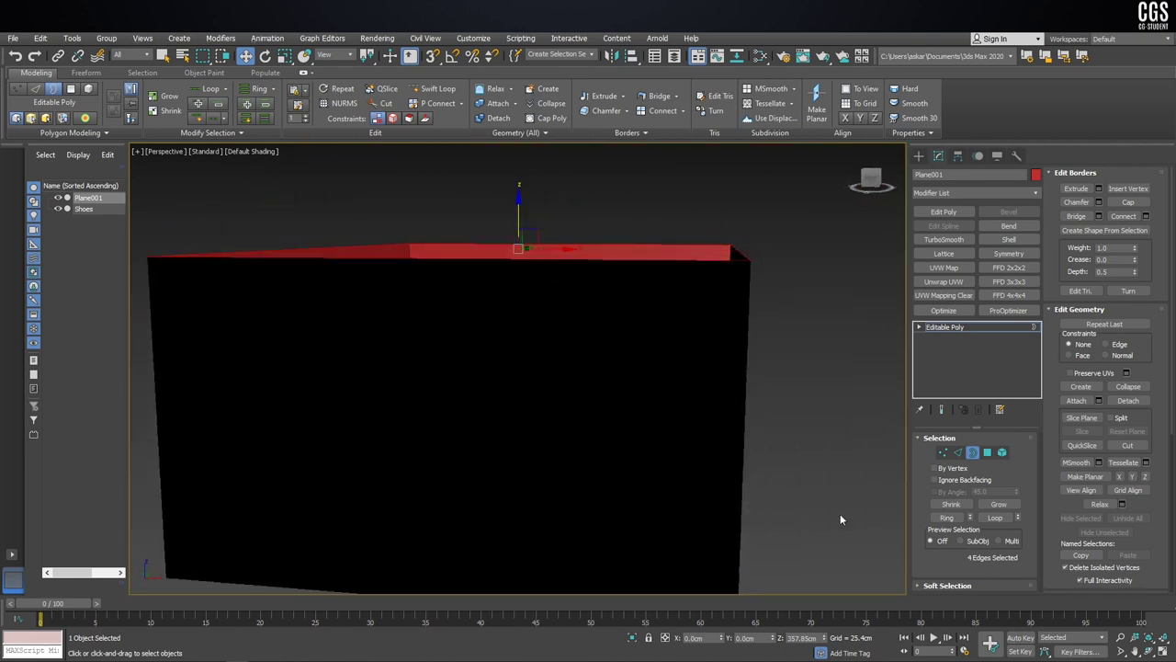
left_click_drag(826, 638, 826, 625)
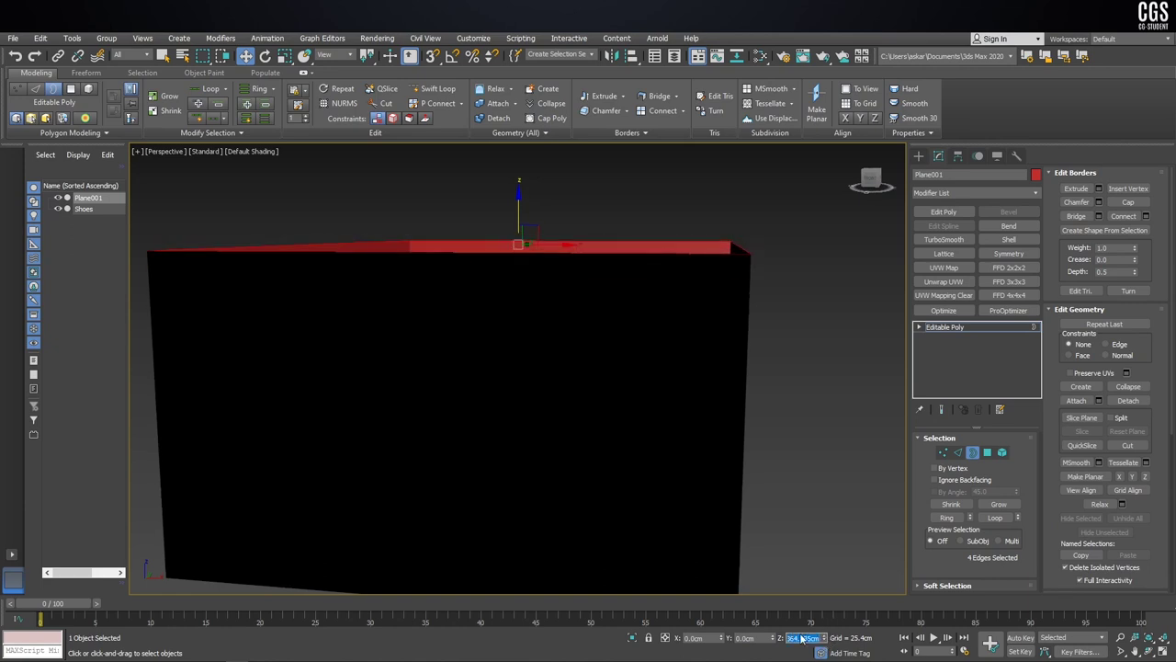
type("300")
key("Return")
mouse_move(532, 372)
middle_mouse_down("alt")
mouse_move(552, 391)
mouse_move(547, 360)
middle_mouse_up("alt")
Step: In a wireframe Front view, lower the top edges to Z 250cm
key("f")
scroll(548, 357, "down", 3)
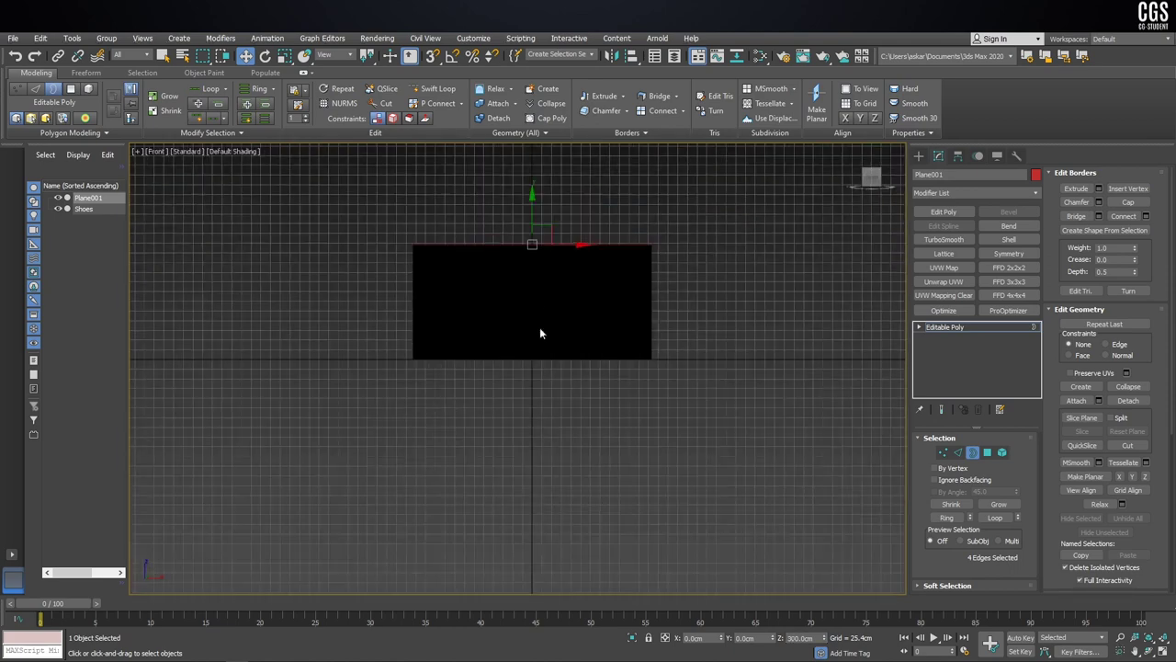
key("F3")
scroll(546, 267, "up", 2)
scroll(588, 239, "up", 2)
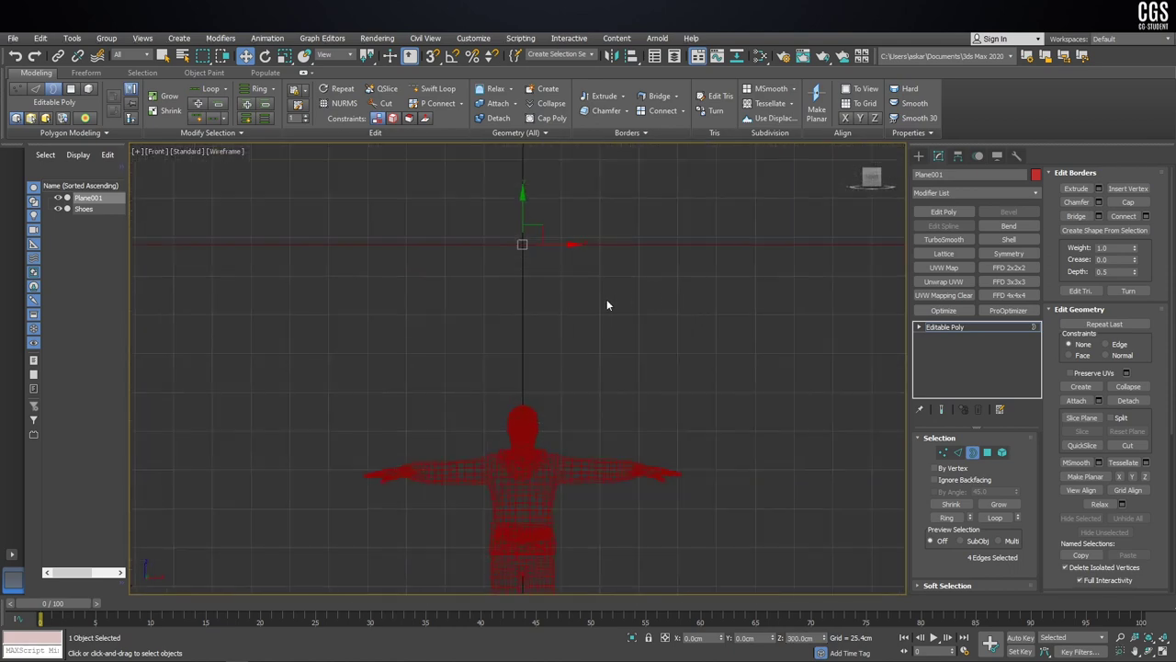
scroll(595, 305, "down", 1)
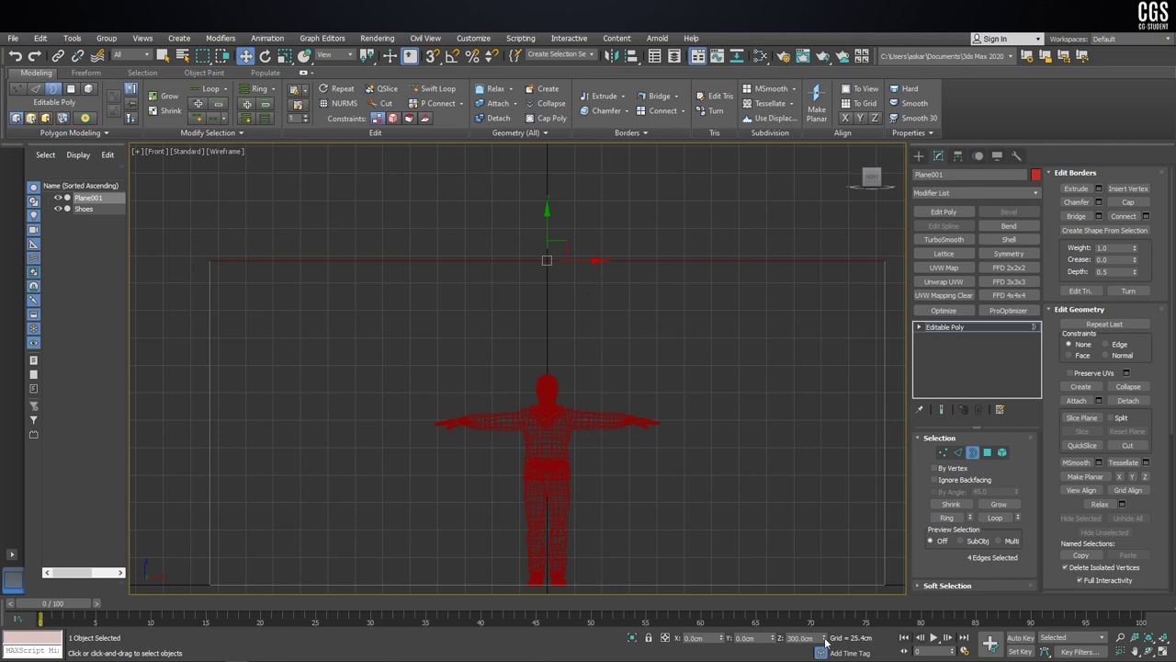
double_click(799, 638)
type("250")
key("Return")
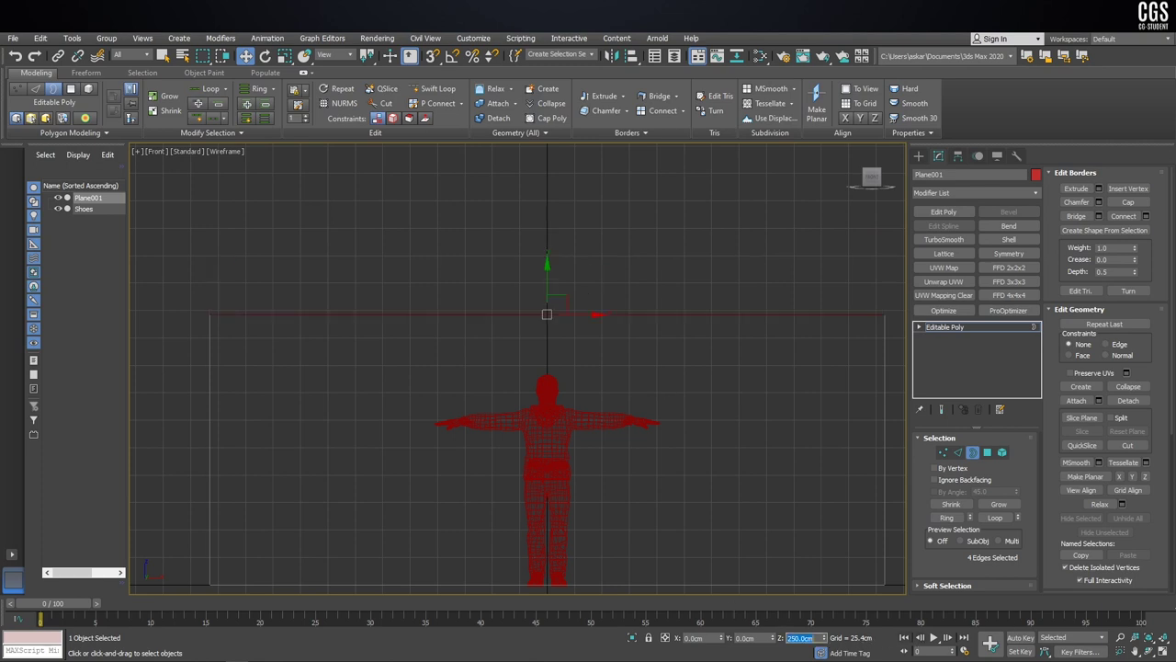
middle_click_drag(526, 439, 500, 380)
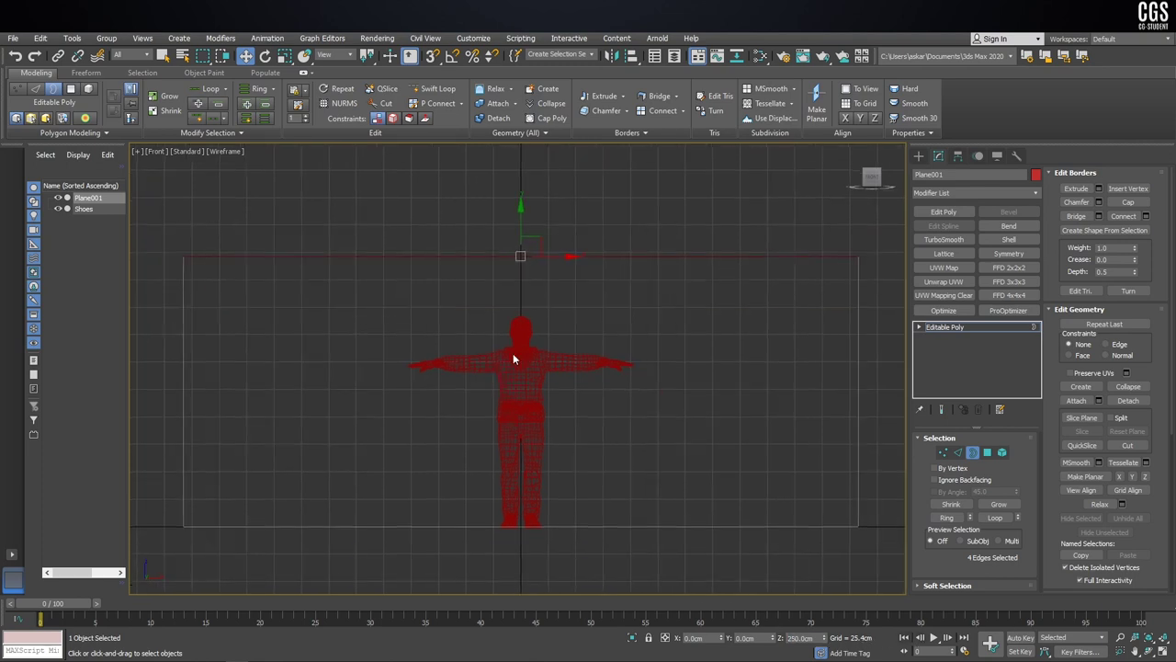
Step: In the Perspective view, set the top edges back to Z 300cm
key("p")
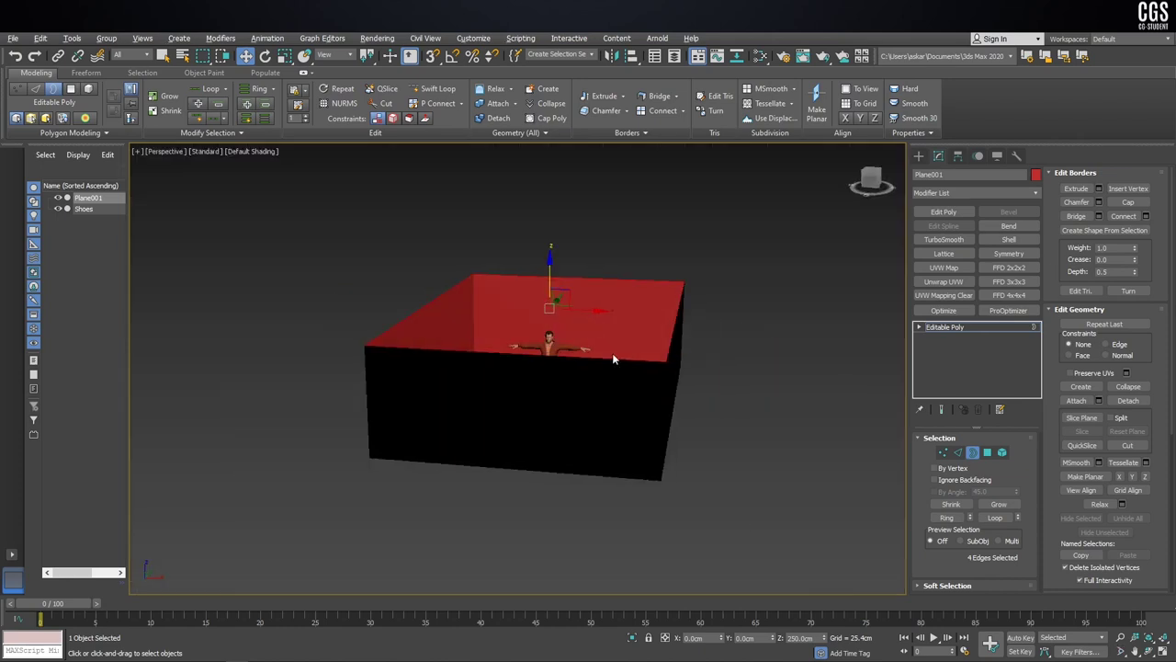
double_click(799, 638)
type("300")
key("Return")
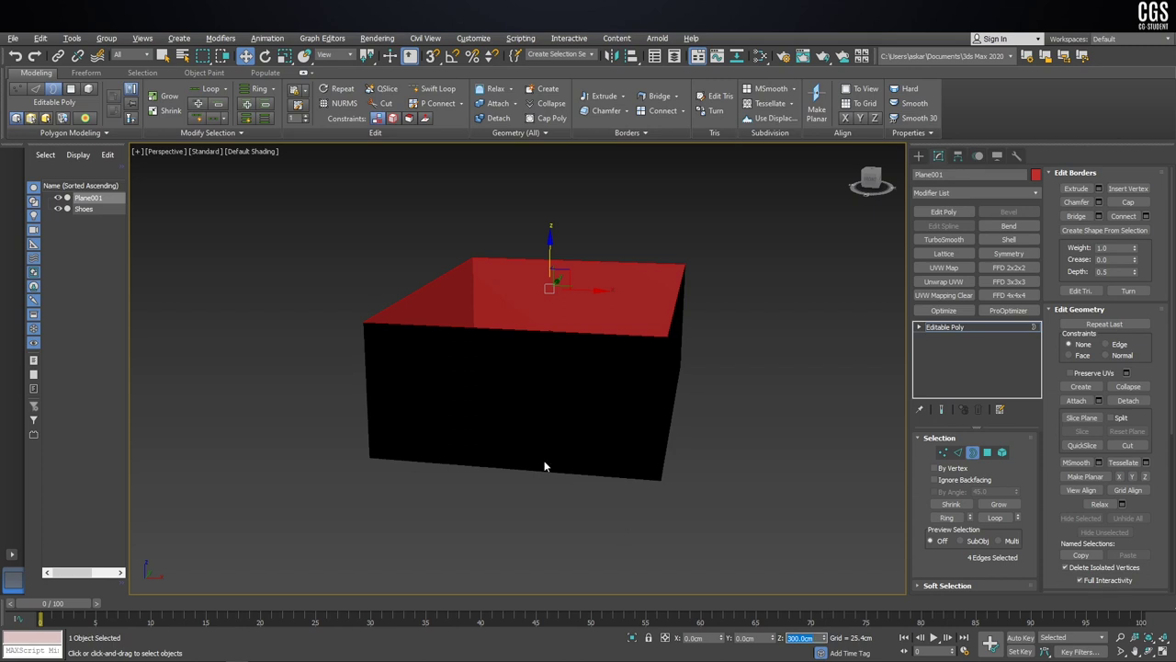
Step: Turn on Edged Faces to show mesh edges on the shaded walls
mouse_move(544, 467)
middle_mouse_down("alt")
mouse_move(571, 327)
mouse_move(520, 331)
middle_mouse_up("alt")
scroll(571, 327, "down", 3)
scroll(572, 327, "up", 4)
scroll(520, 331, "up", 5)
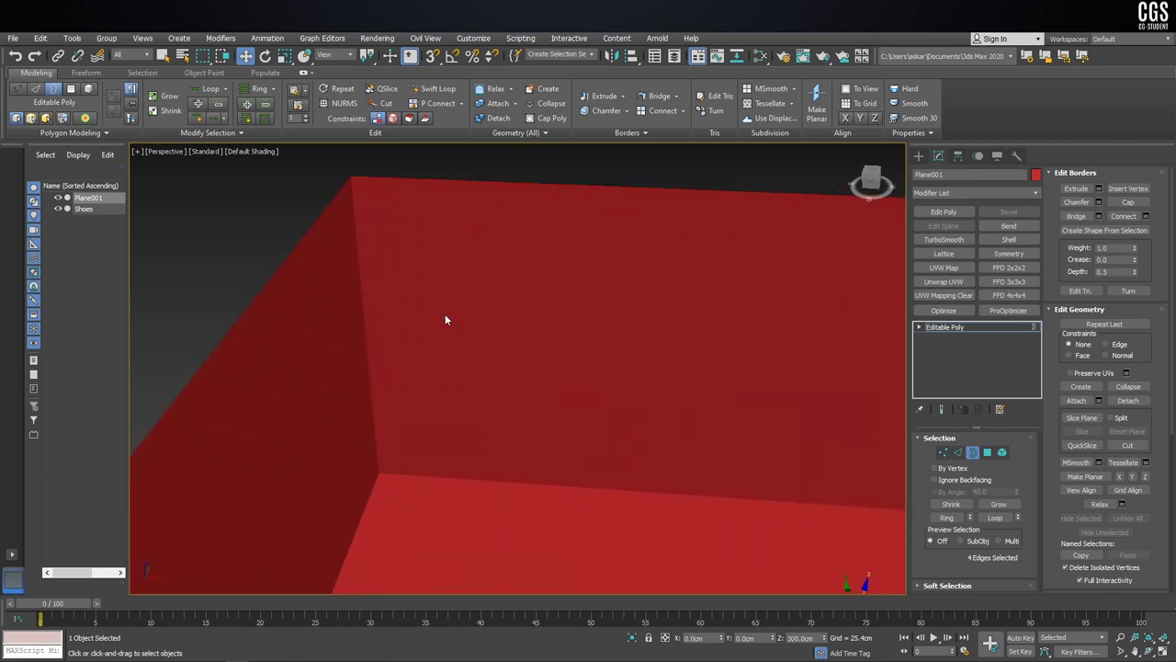
key("F4")
scroll(454, 244, "down", 5)
scroll(454, 245, "down", 3)
left_click(919, 159)
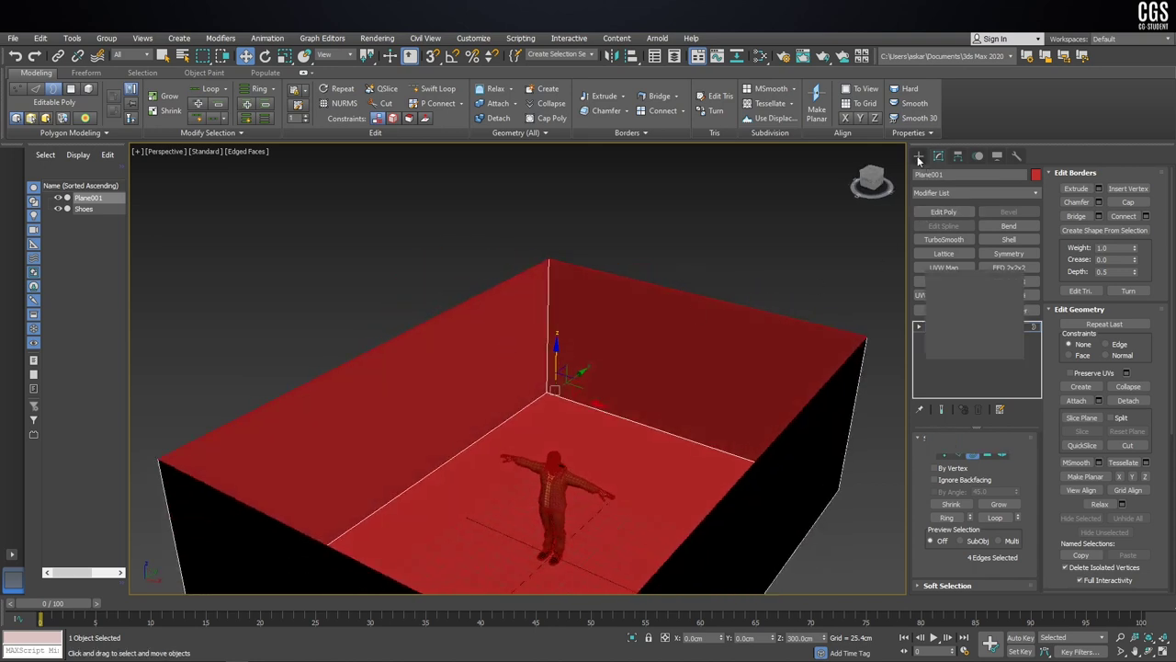
scroll(546, 239, "up", 5)
Step: In Edge mode, select the room's four vertical corner edges
left_click(939, 157)
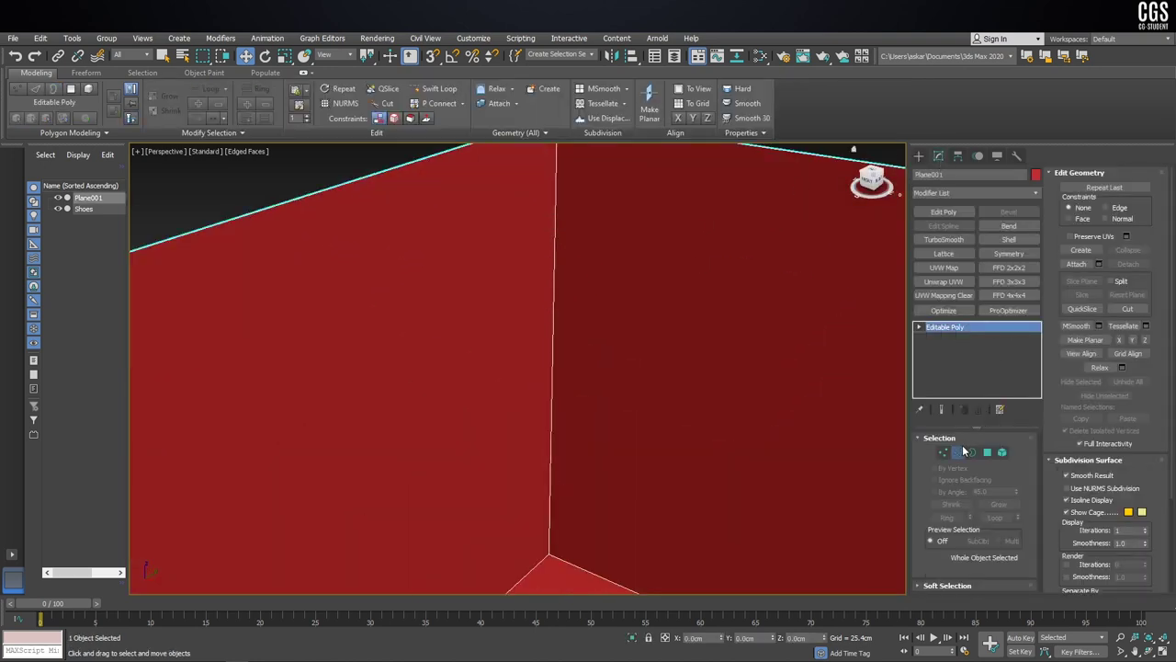
left_click(958, 452)
left_click(554, 241)
scroll(573, 267, "down", 5)
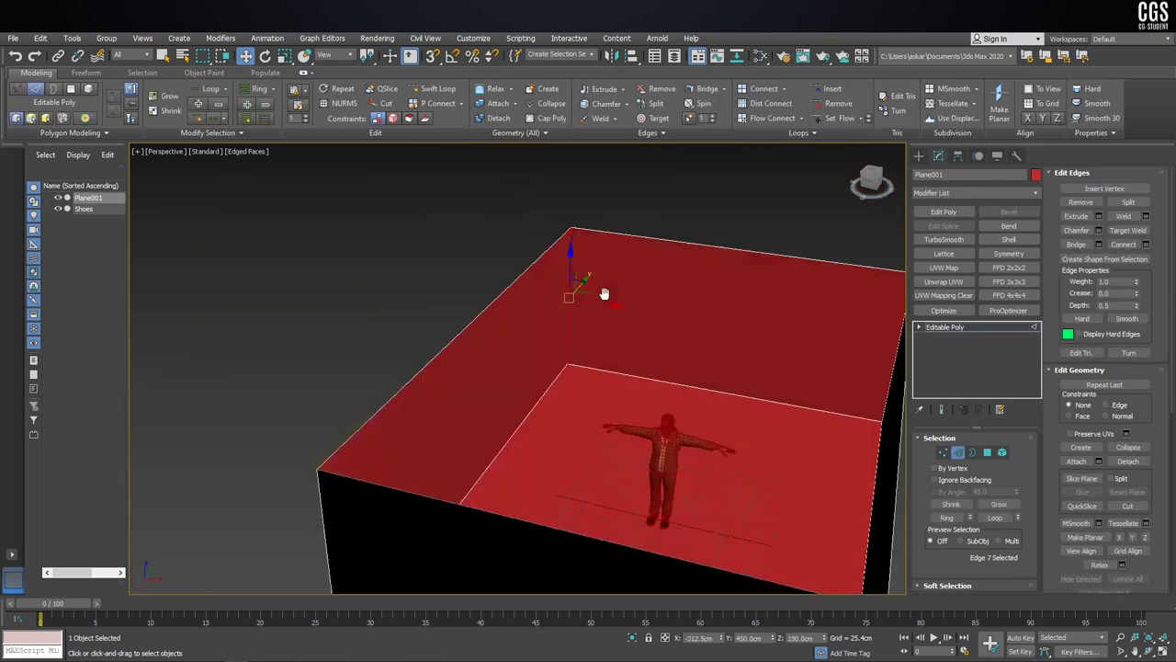
key("ctrl+z")
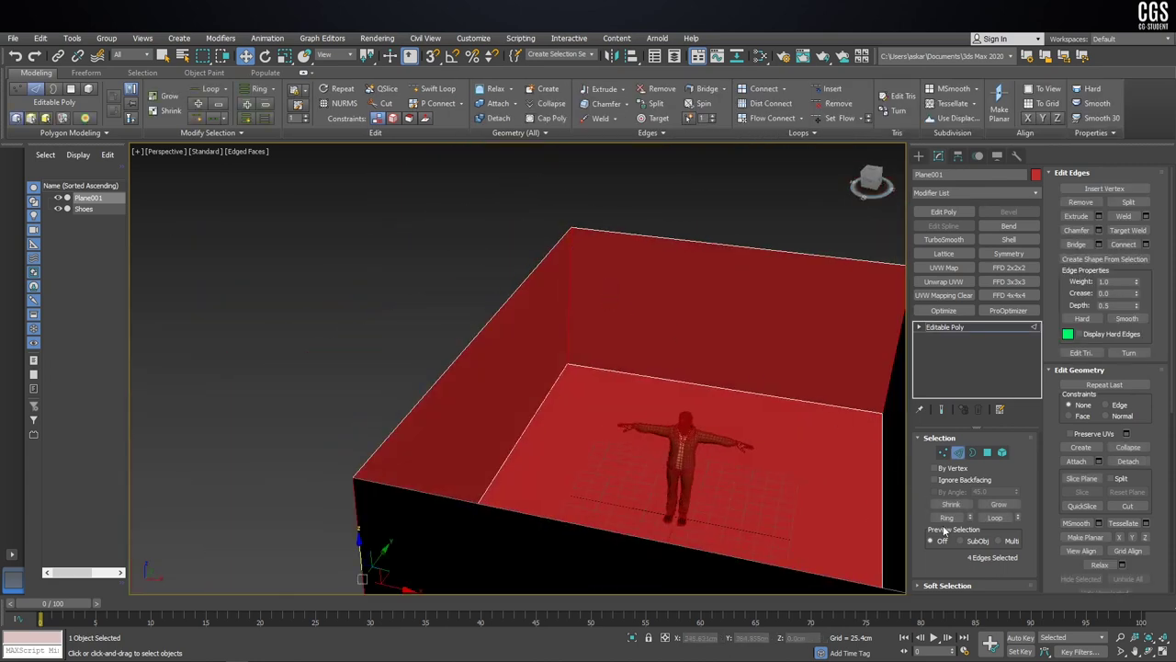
mouse_move(582, 426)
middle_mouse_down("alt")
mouse_move(618, 366)
mouse_move(832, 361)
middle_mouse_up("alt")
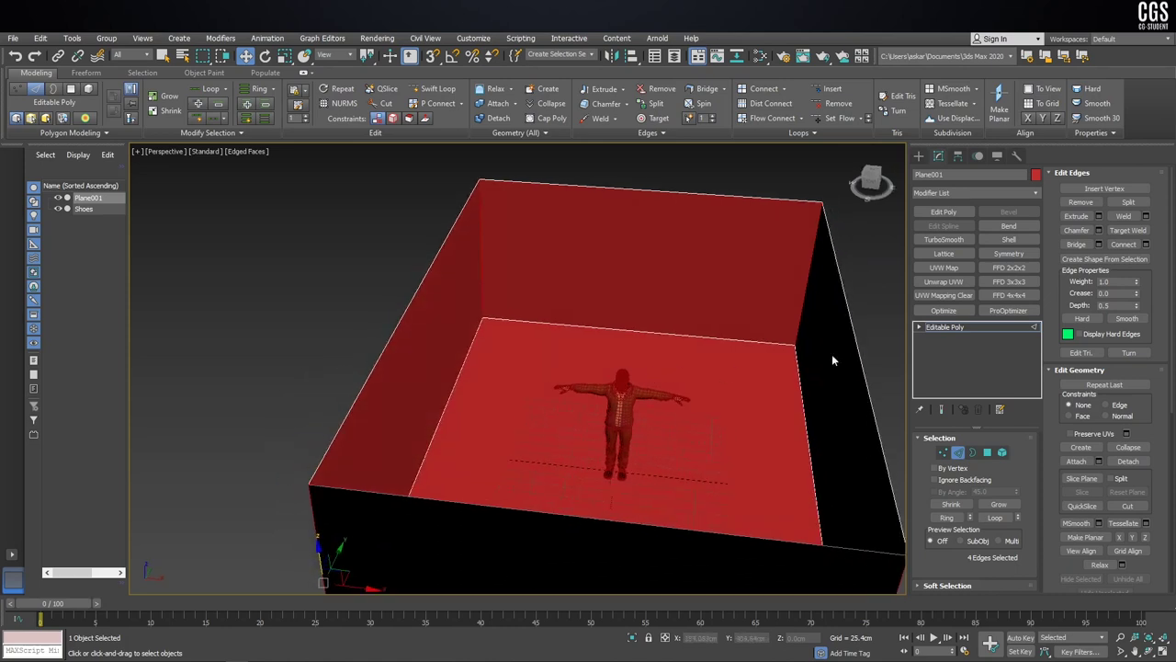
Step: Chamfer the corner edges by 45cm, keeping one segment
left_click(1099, 228)
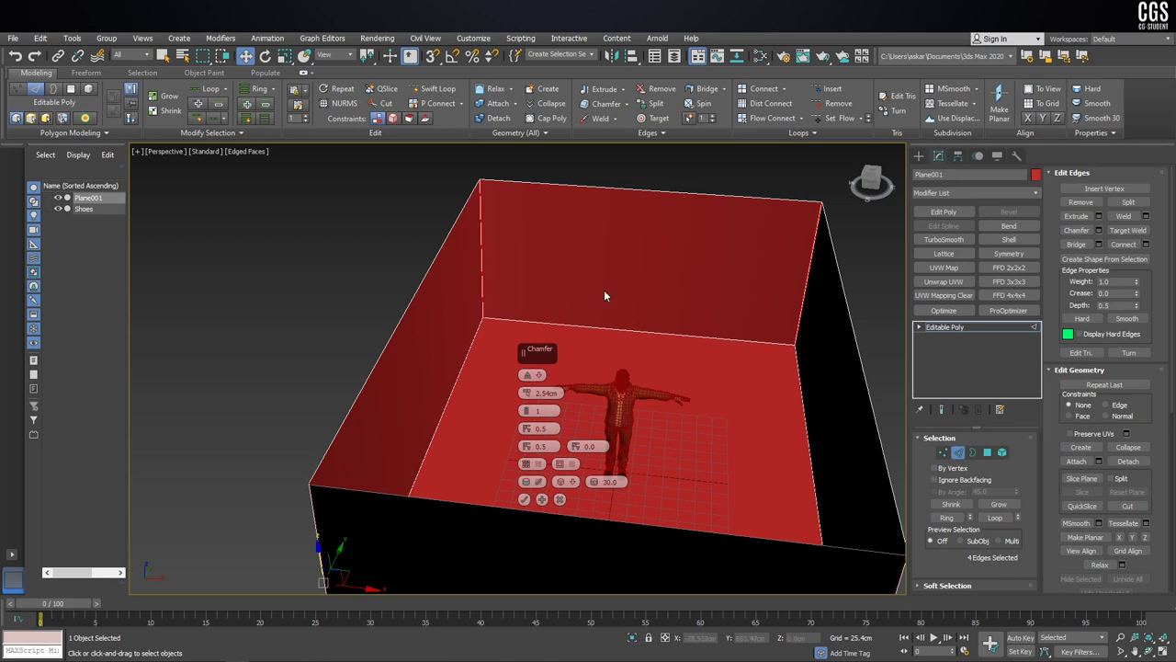
middle_click_drag(604, 294, 571, 397, "alt")
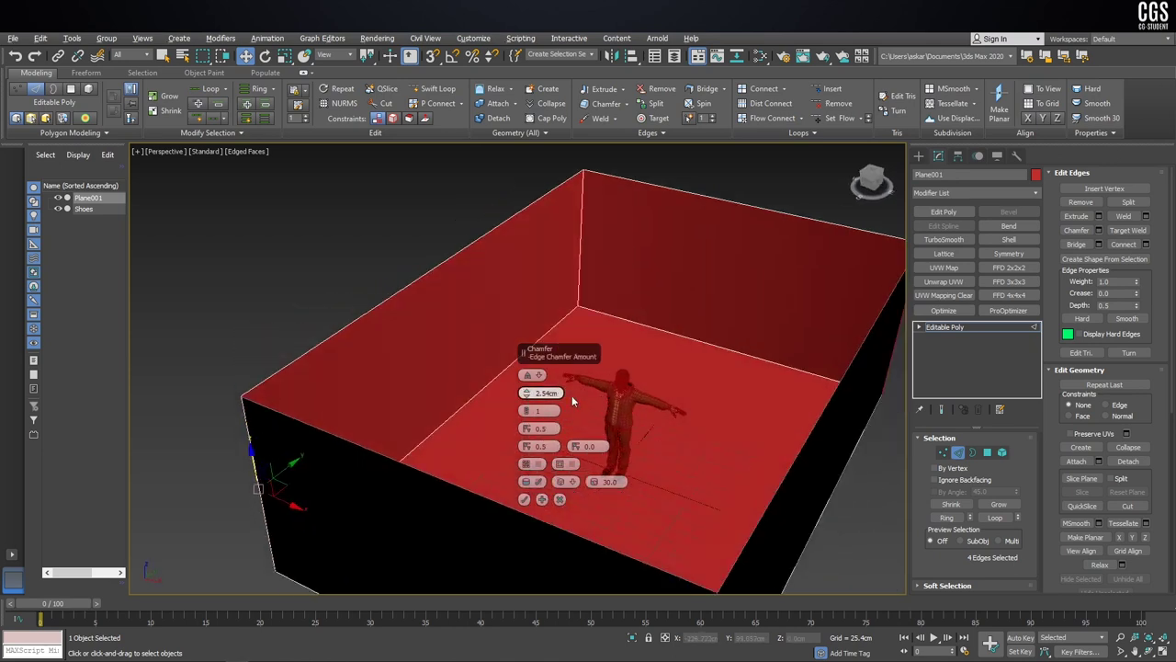
type("45")
key("Return")
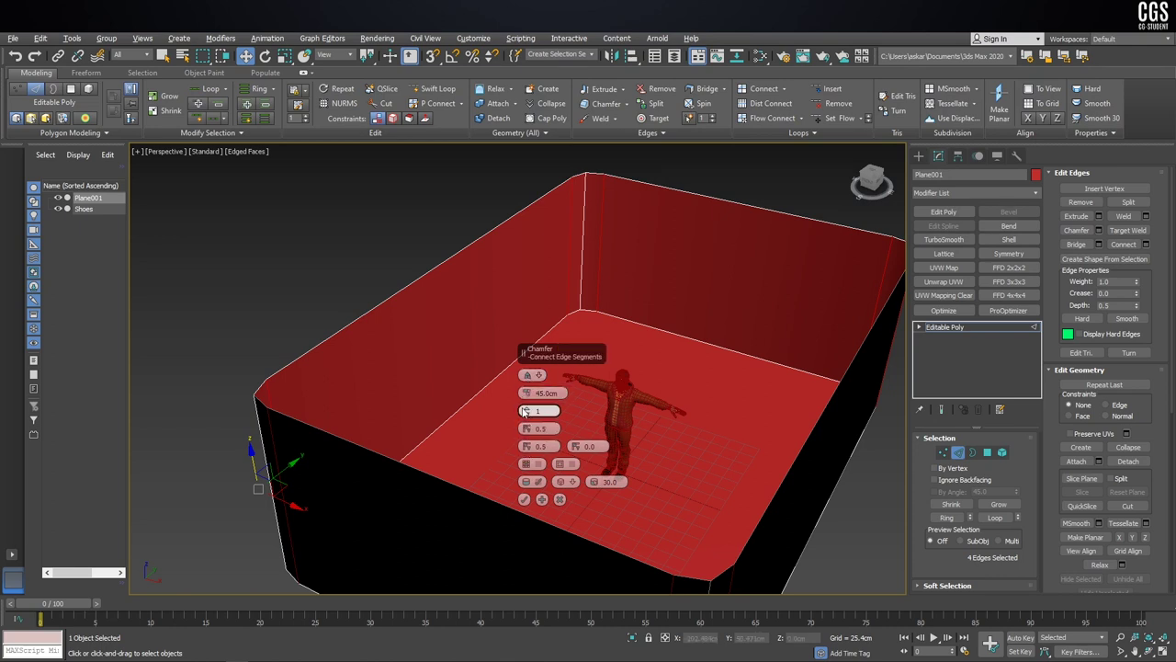
left_click_drag(527, 410, 524, 390)
right_click(526, 409)
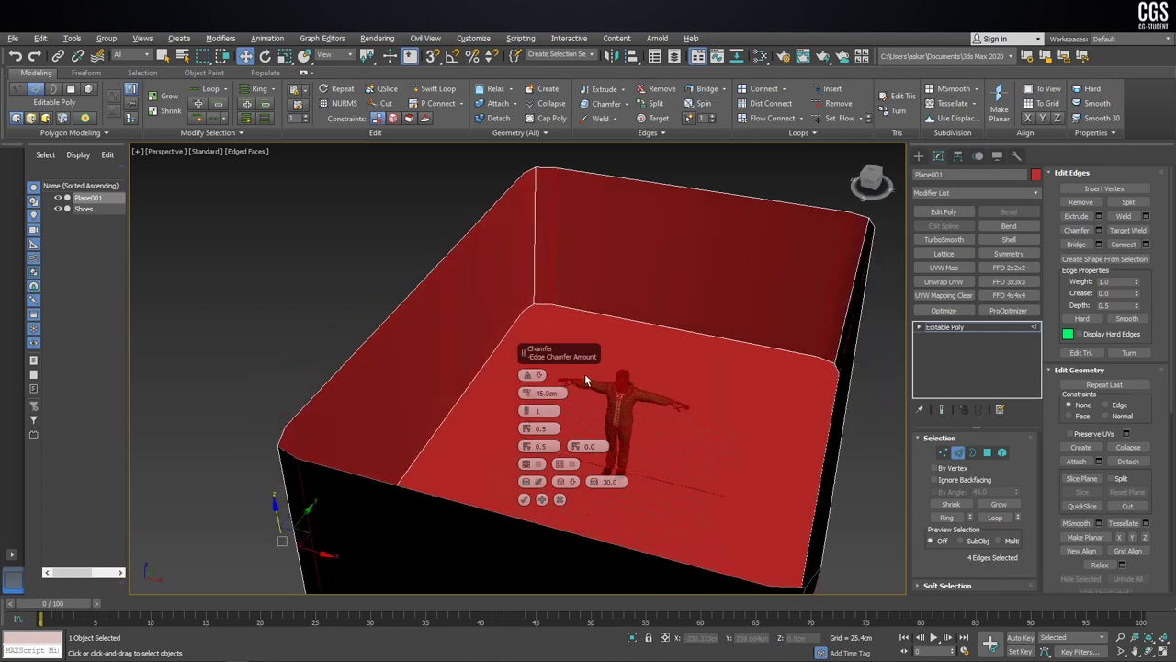
Step: Try the Tri and Quad chamfer types and nudge the end bias slightly
mouse_move(531, 383)
middle_mouse_down("alt")
mouse_move(608, 347)
mouse_move(586, 395)
middle_mouse_up("alt")
scroll(587, 396, "up", 5)
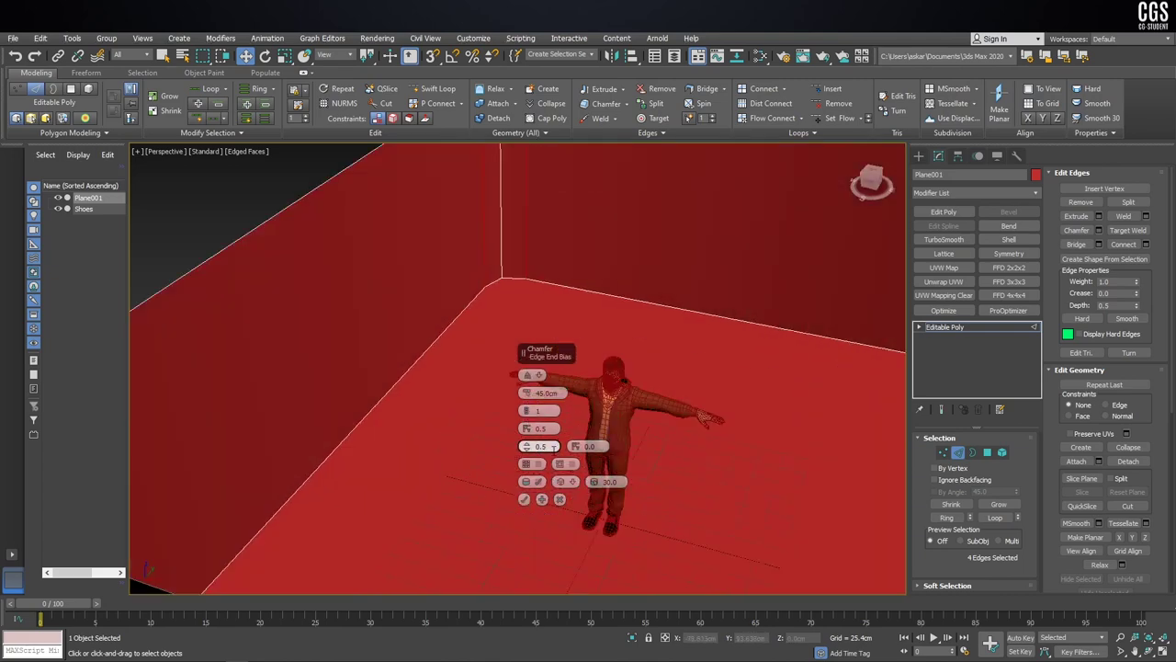
left_click_drag(528, 449, 527, 451)
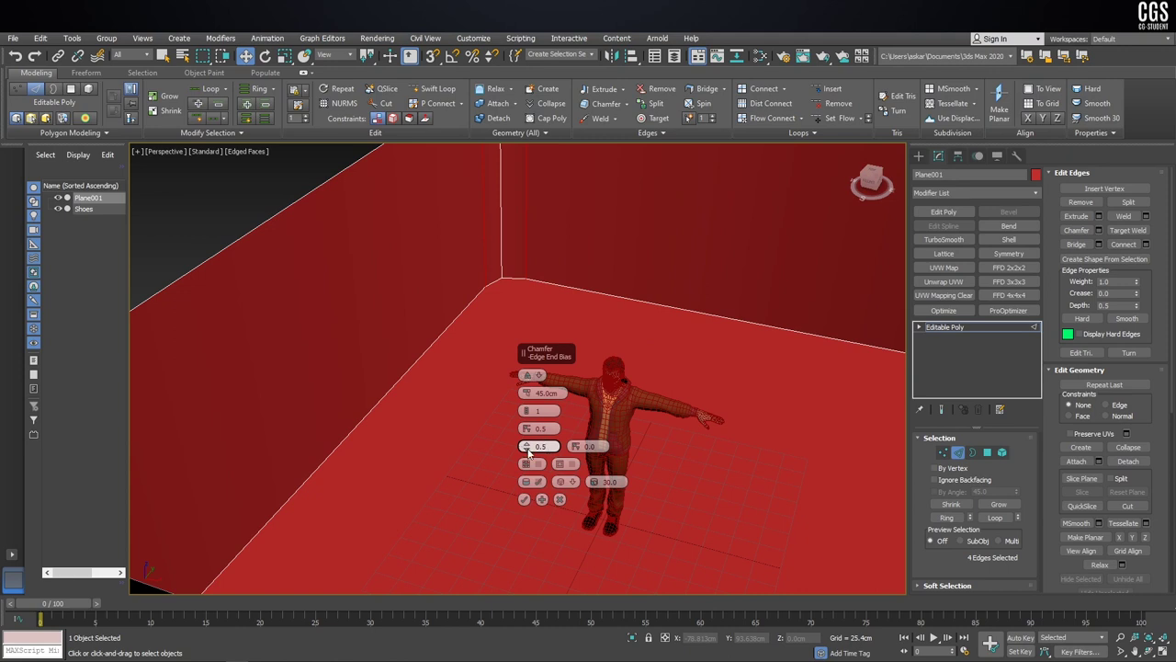
left_click(529, 376)
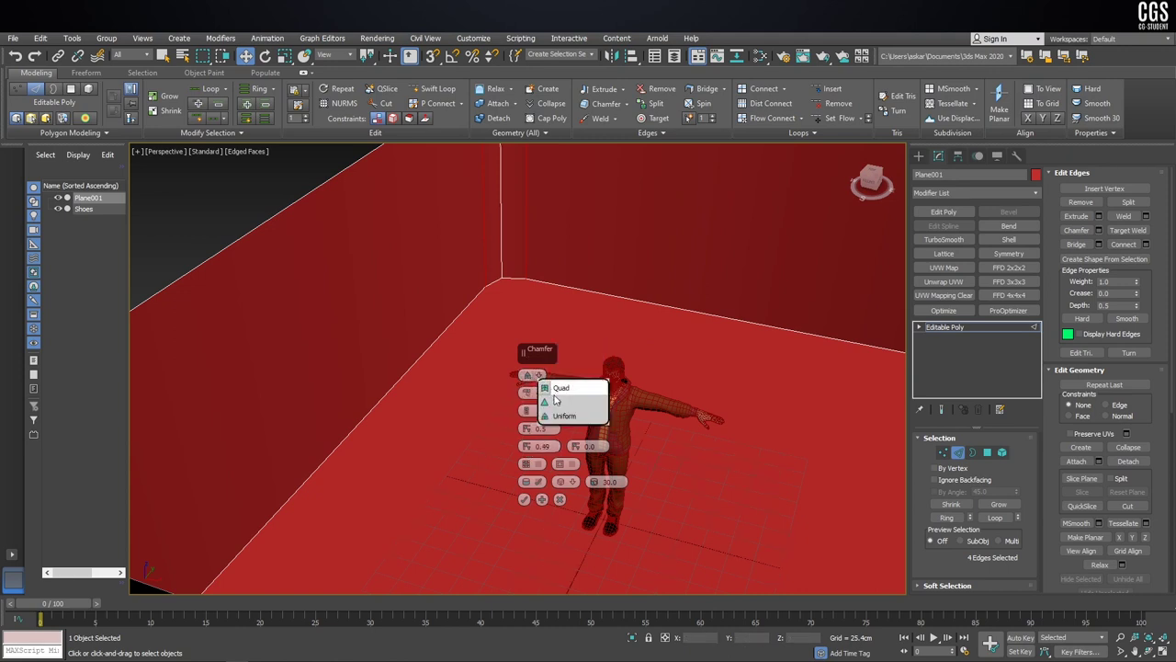
left_click(557, 402)
middle_click_drag(584, 280, 546, 346, "alt")
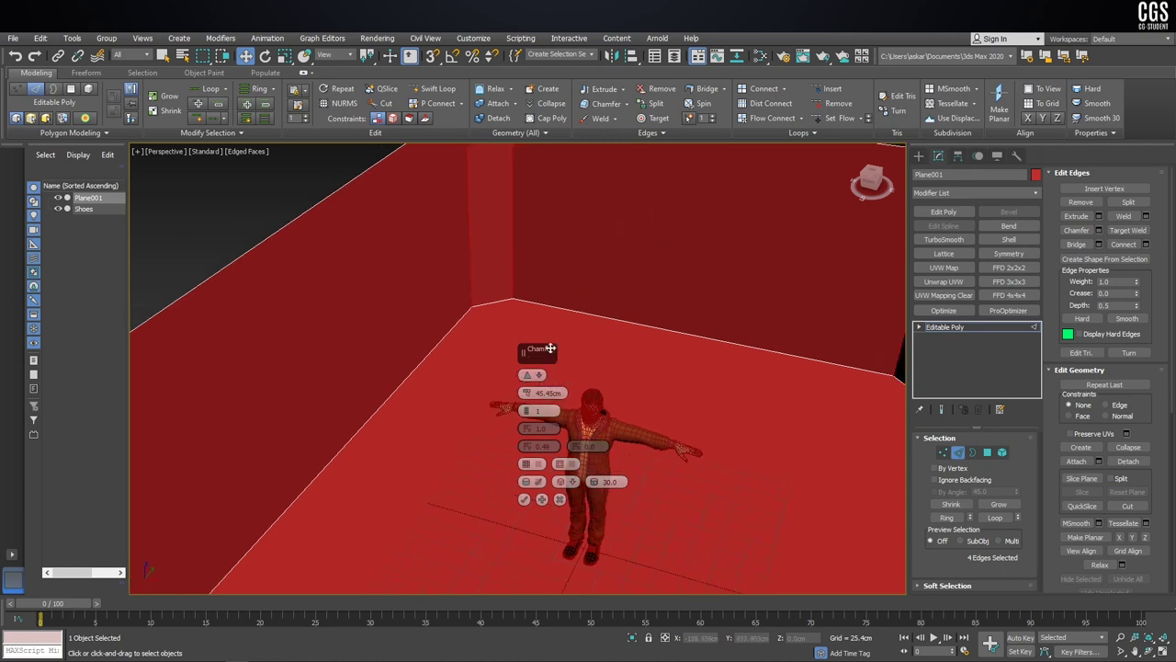
left_click(535, 376)
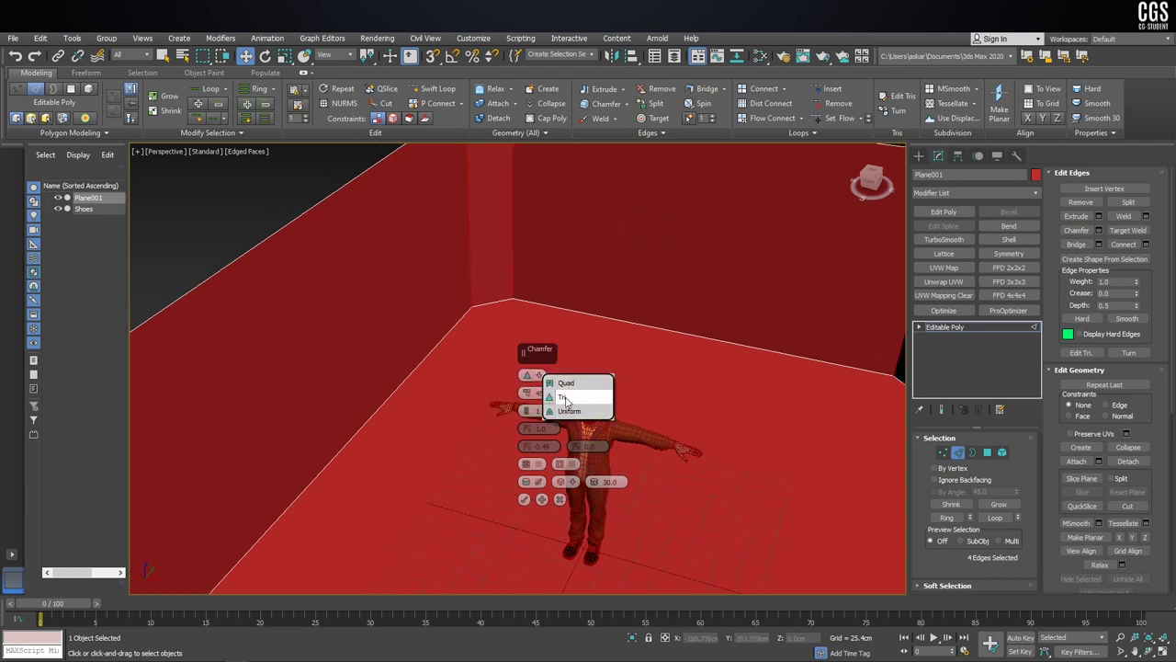
left_click(562, 390)
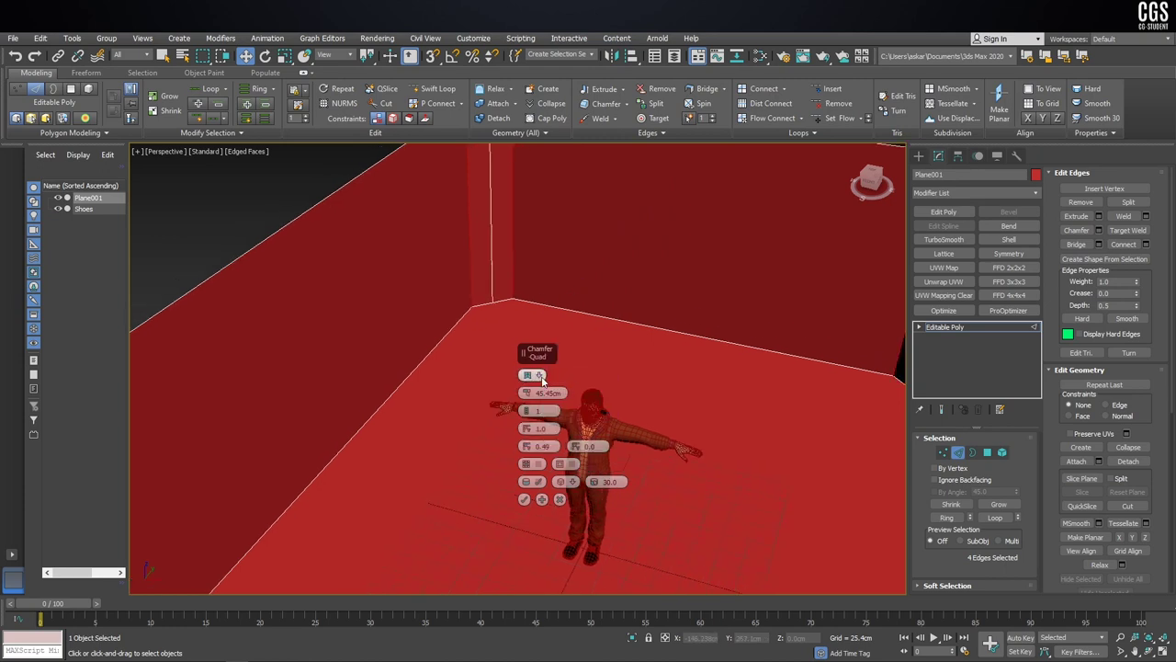
left_click(539, 375)
left_click(554, 397)
middle_click_drag(594, 324, 563, 345, "alt")
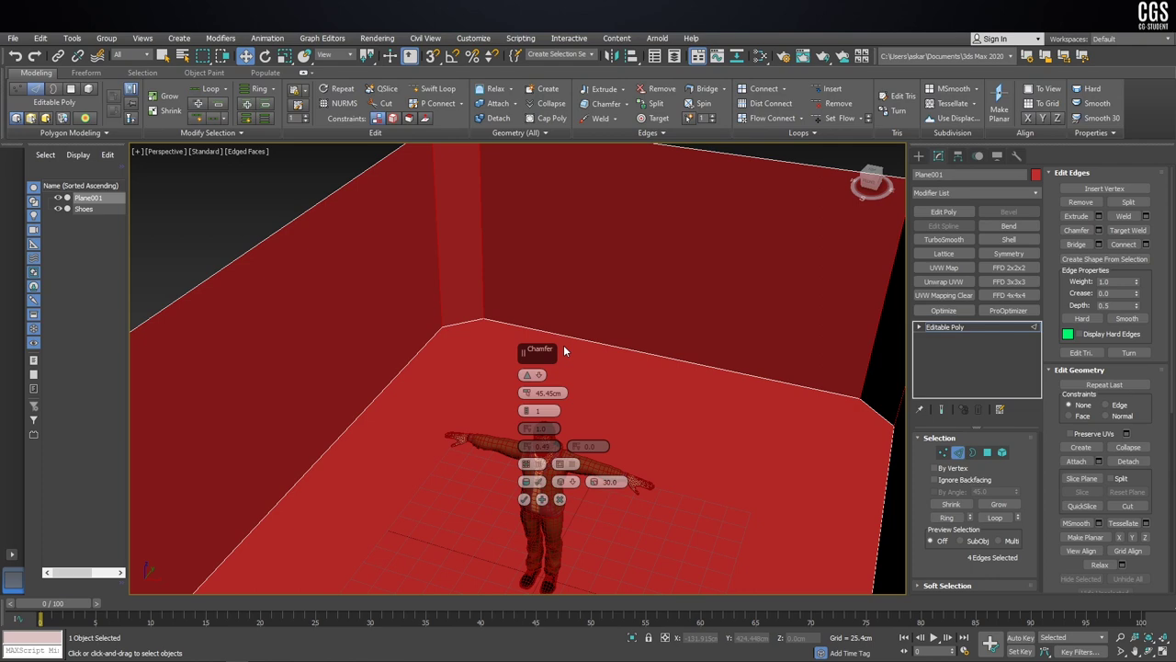
Step: Commit the chamfer and select all nine room polygons in Polygon mode
left_click(523, 499)
mouse_move(601, 393)
middle_mouse_down("alt")
mouse_move(618, 355)
mouse_move(565, 368)
mouse_move(625, 368)
mouse_move(609, 309)
mouse_move(1028, 503)
middle_mouse_up("alt")
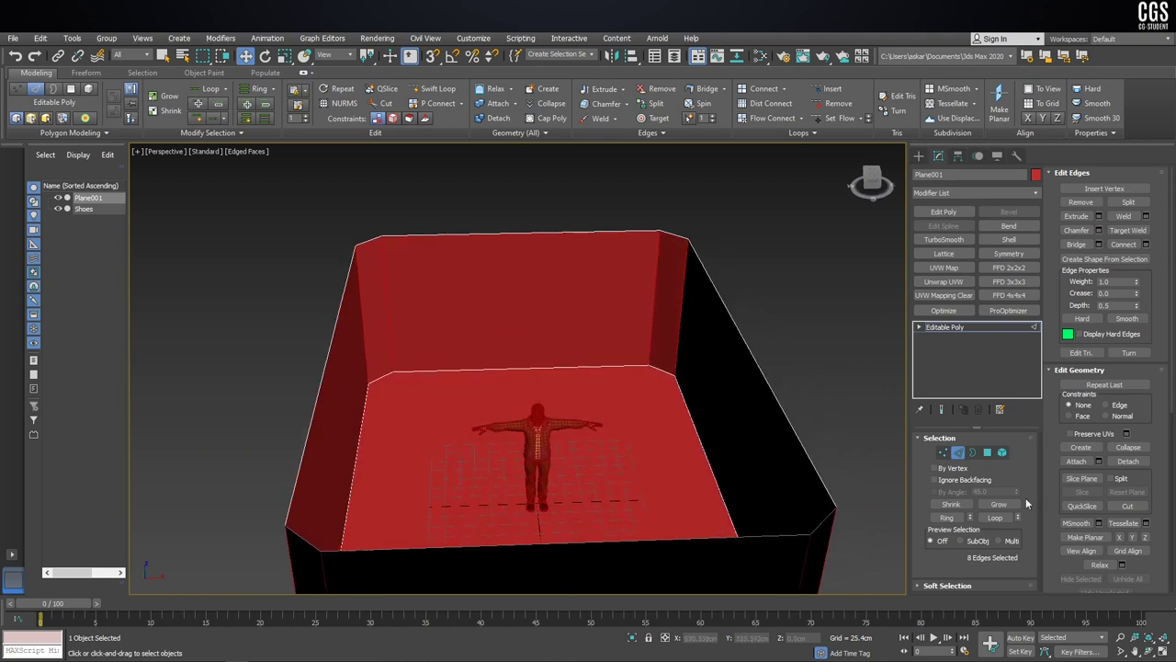
left_click(987, 452)
scroll(255, 220, "down", 5)
scroll(256, 235, "down", 2)
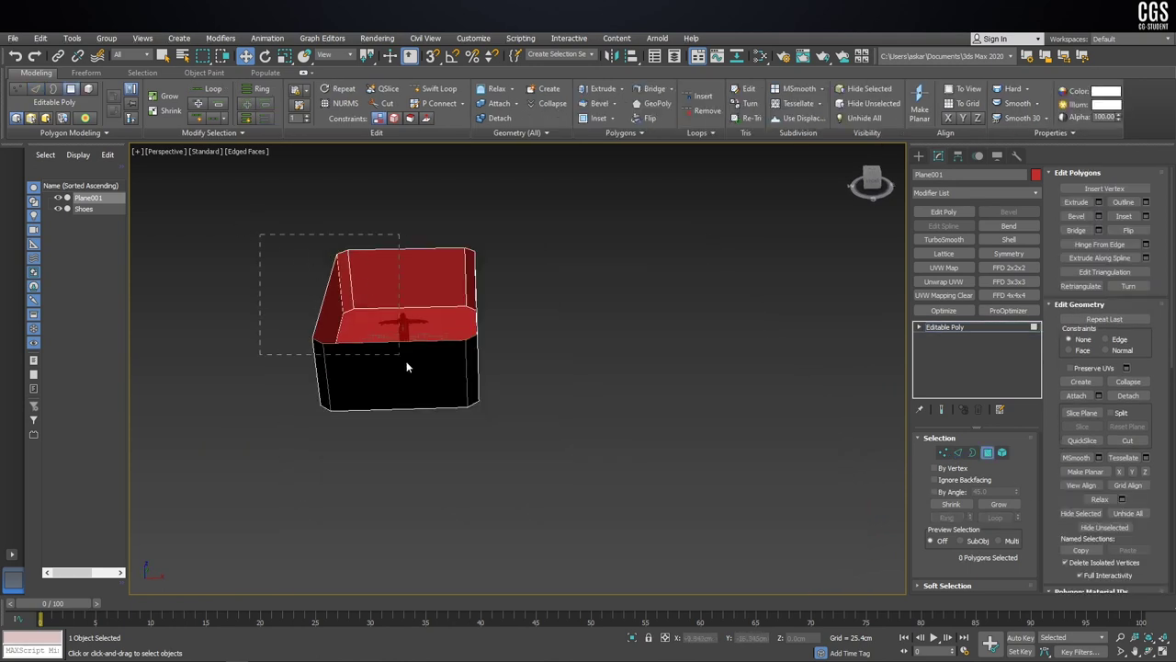
left_click_drag(688, 519, 688, 519)
key("z")
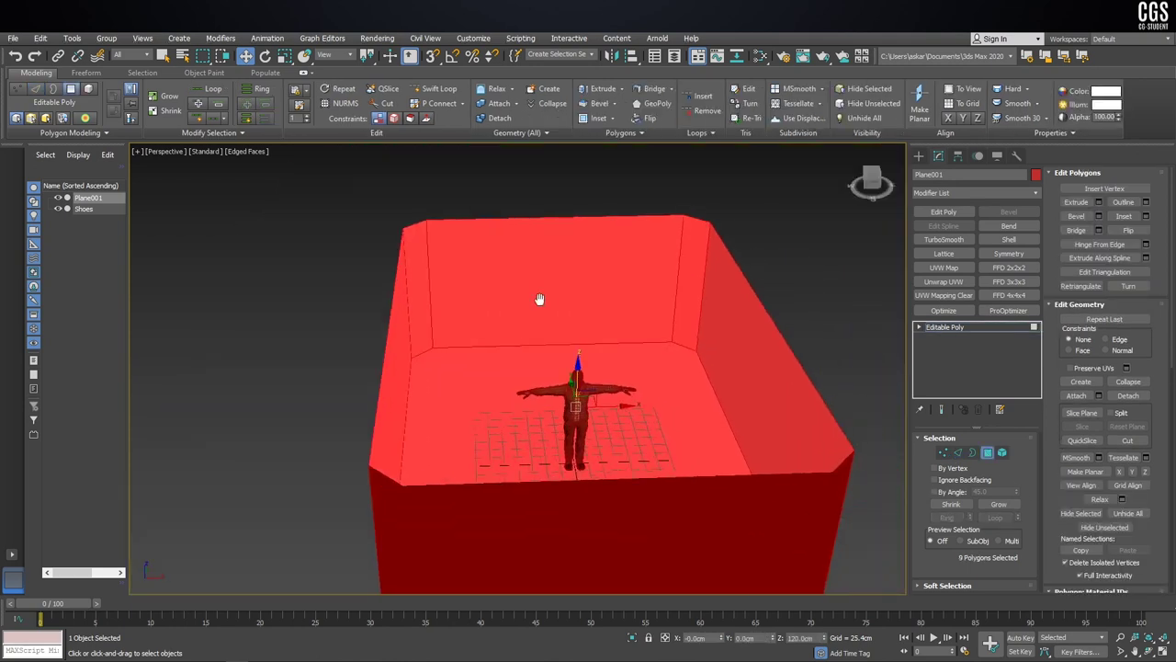
scroll(1127, 551, "down", 3)
scroll(1125, 547, "down", 3)
Step: Expand Smoothing Groups, then exit polygon editing and view the room from above
left_click(1099, 586)
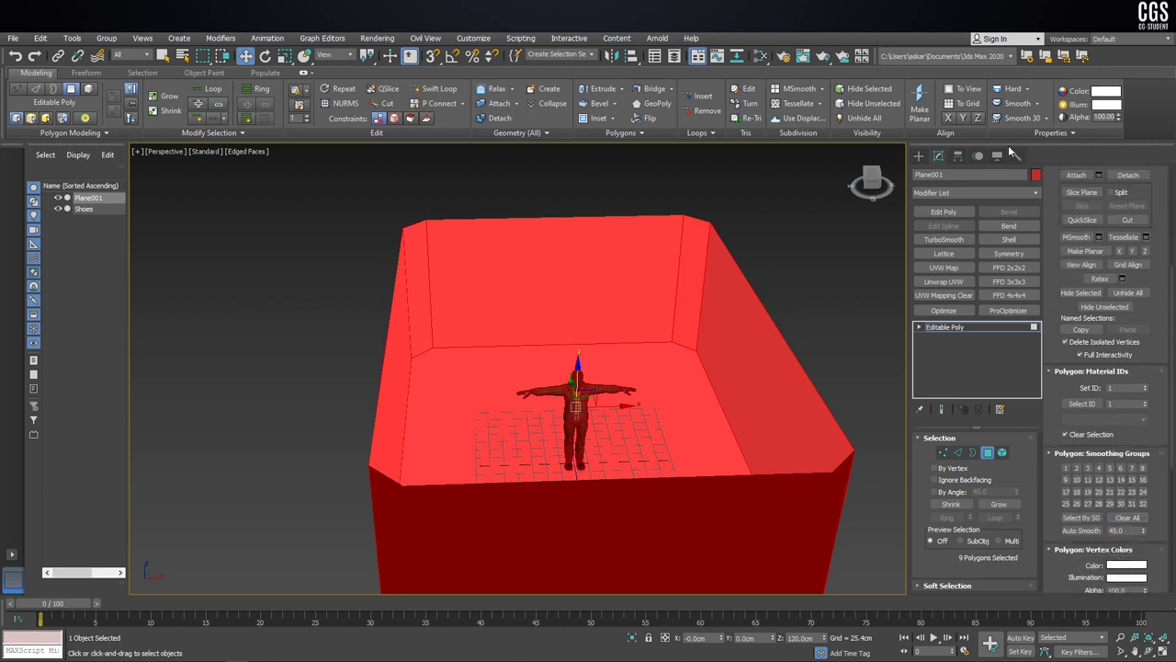
left_click(918, 156)
mouse_move(794, 166)
middle_mouse_down("alt")
mouse_move(631, 205)
mouse_move(583, 203)
middle_mouse_up("alt")
scroll(519, 259, "up", 5)
scroll(519, 259, "down", 5)
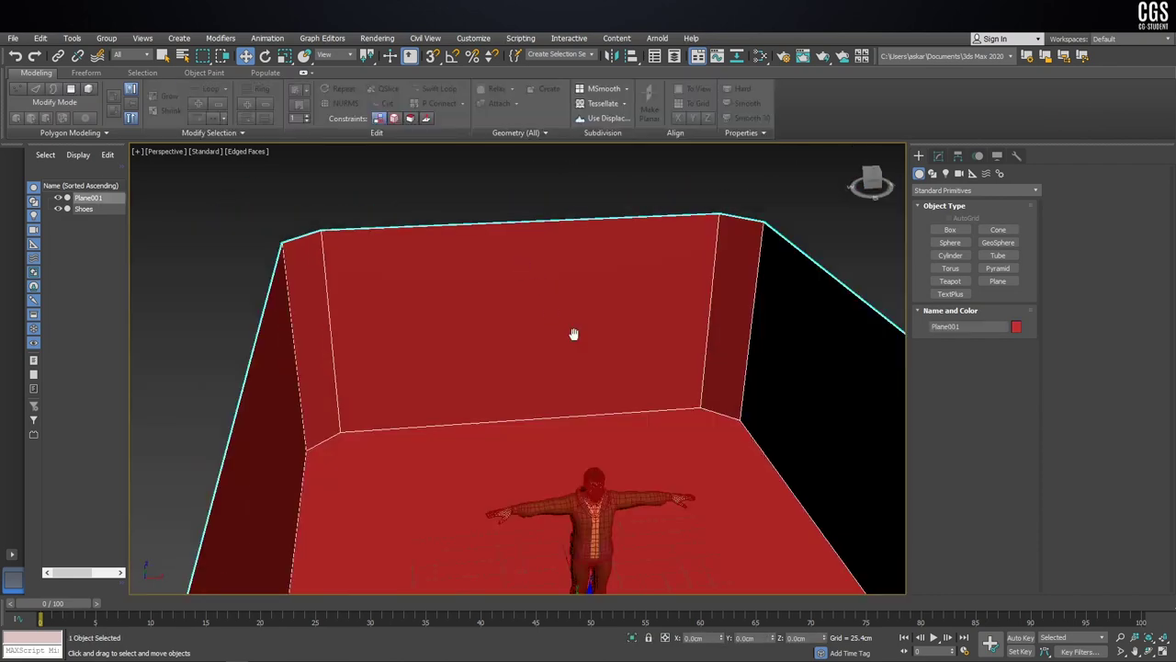
mouse_move(573, 333)
middle_mouse_down("alt")
mouse_move(580, 386)
mouse_move(483, 334)
middle_mouse_up("alt")
scroll(482, 333, "up", 5)
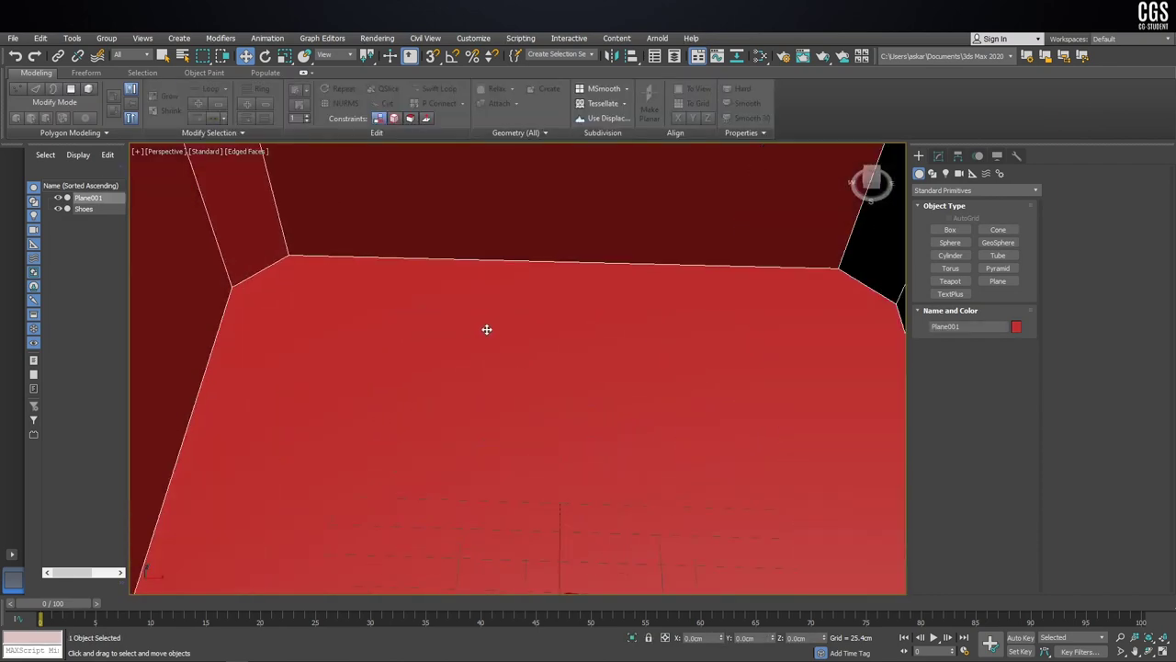
scroll(486, 328, "down", 3)
left_click(937, 156)
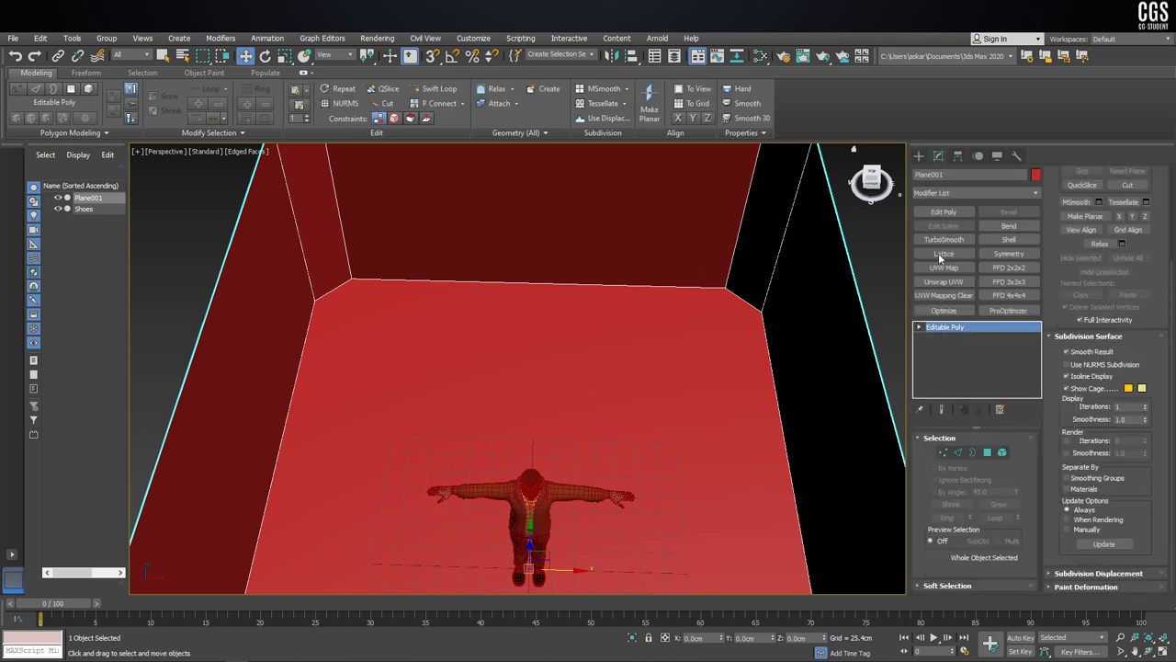
Step: Select a corner vertex of the room in Vertex mode
left_click(942, 451)
left_click(314, 296)
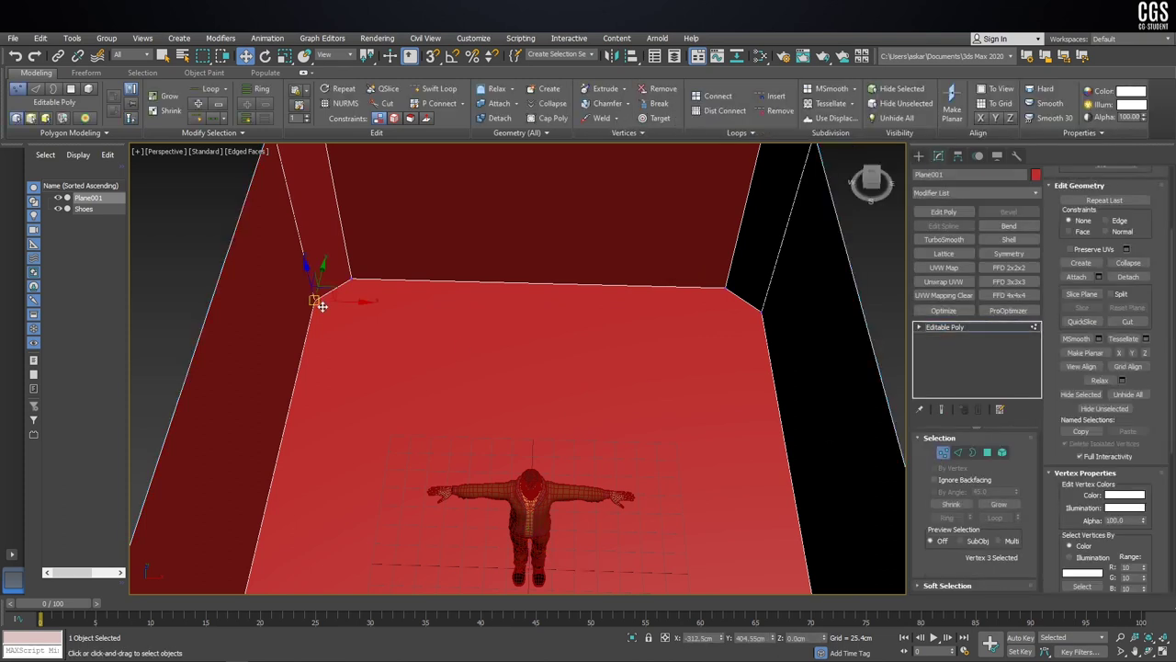
mouse_move(317, 298)
middle_mouse_down("alt")
mouse_move(488, 330)
mouse_move(657, 315)
mouse_move(695, 285)
middle_mouse_up("alt")
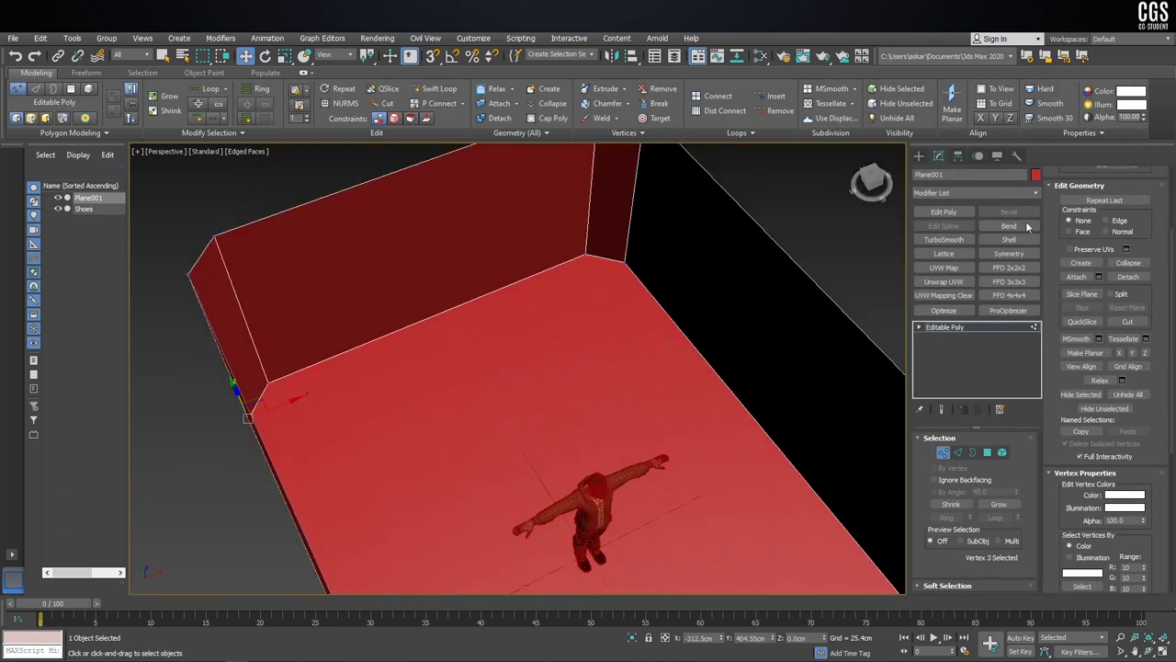
Step: Change Plane001's object colour from red to green, then select two floor corner vertices
left_click(1036, 176)
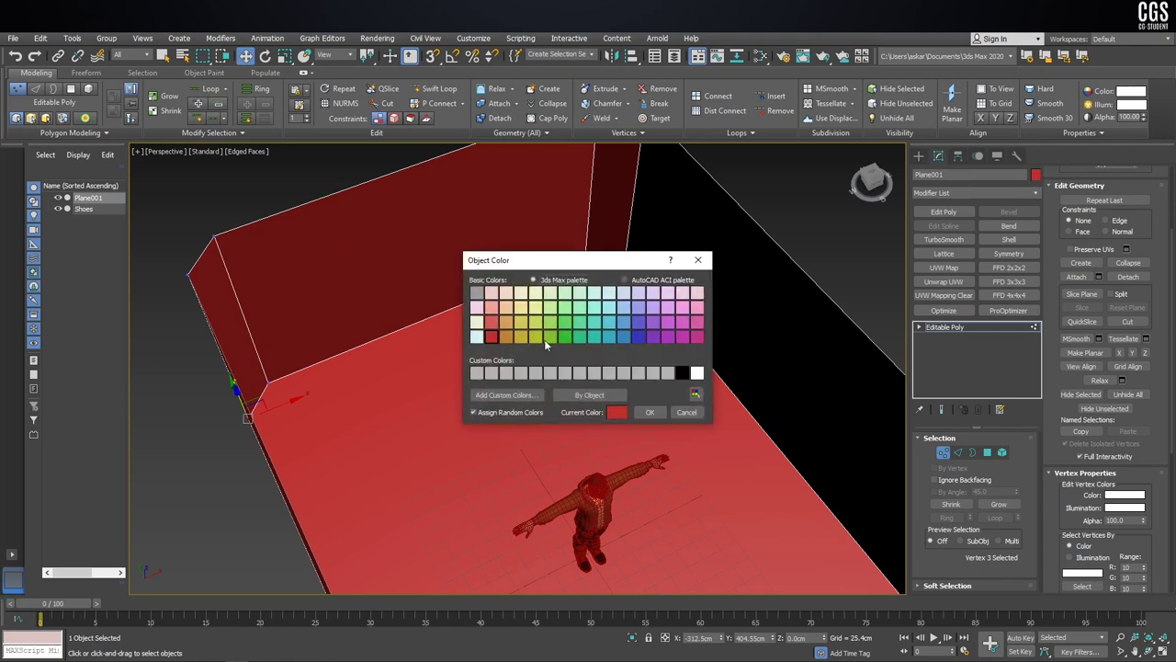
left_click(544, 339)
left_click(650, 412)
mouse_move(639, 405)
middle_mouse_down("alt")
mouse_move(576, 382)
mouse_move(285, 387)
mouse_move(556, 387)
middle_mouse_up("alt")
left_click(704, 347)
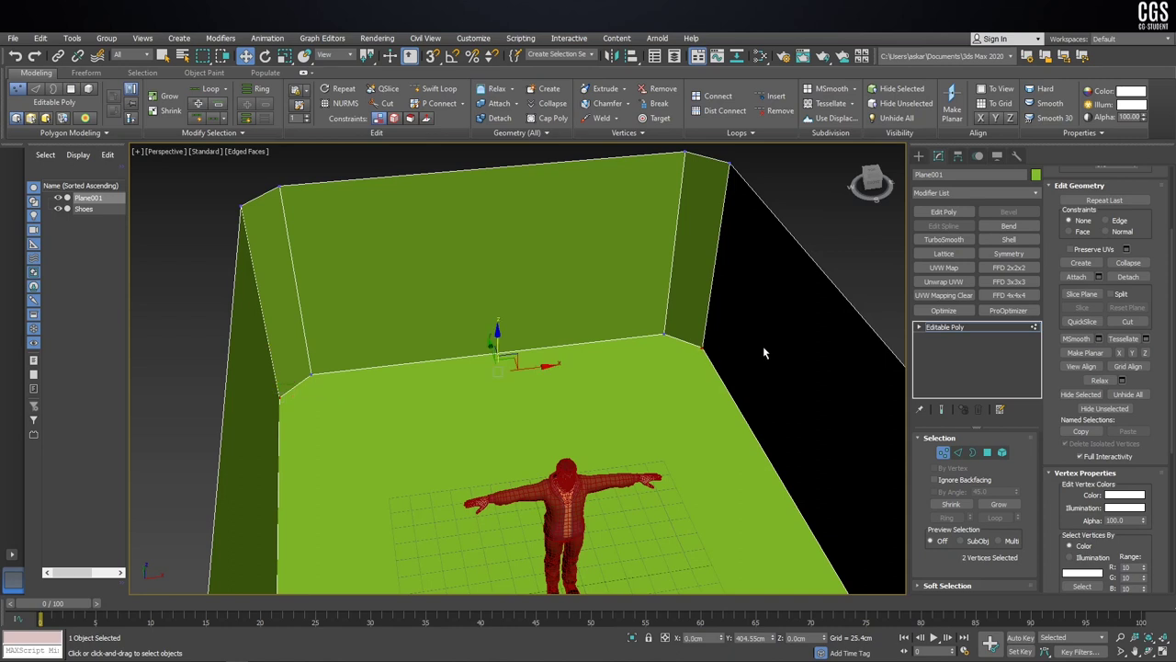
Step: Connect the two selected floor corner vertices with a new edge
scroll(1133, 294, "up", 2)
scroll(1133, 294, "up", 2)
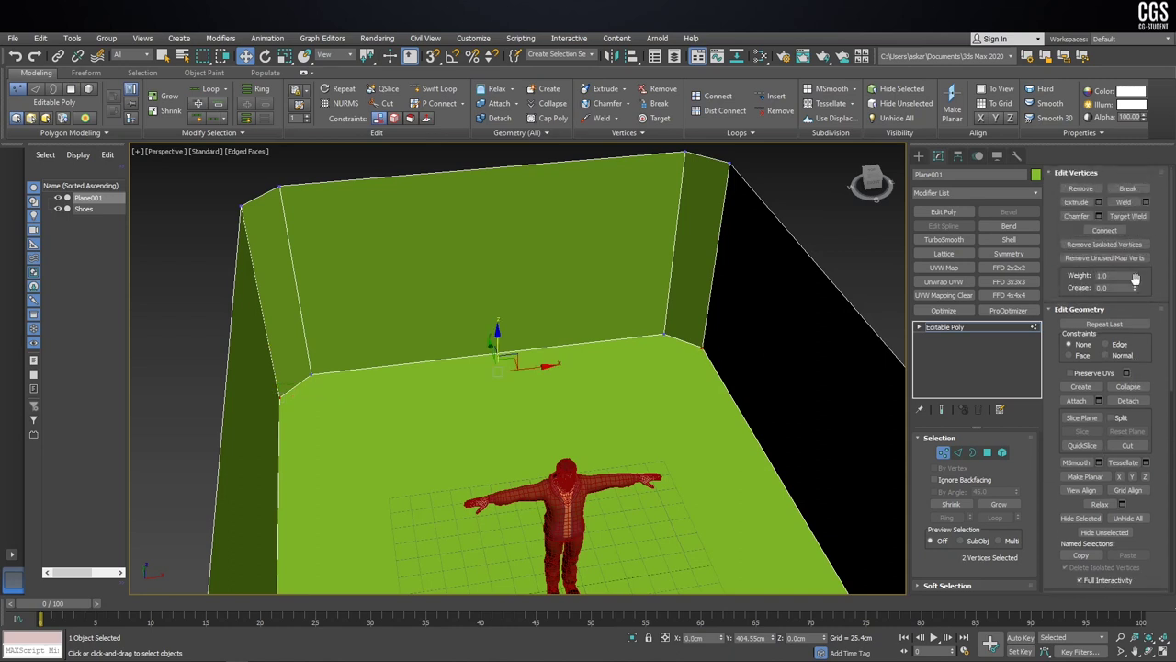
left_click(1104, 231)
mouse_move(601, 405)
middle_mouse_down("alt")
mouse_move(694, 407)
mouse_move(633, 507)
middle_mouse_up("alt")
mouse_move(470, 355)
middle_mouse_down("alt")
mouse_move(435, 361)
mouse_move(486, 355)
mouse_move(491, 413)
mouse_move(525, 402)
middle_mouse_up("alt")
scroll(441, 347, "up", 5)
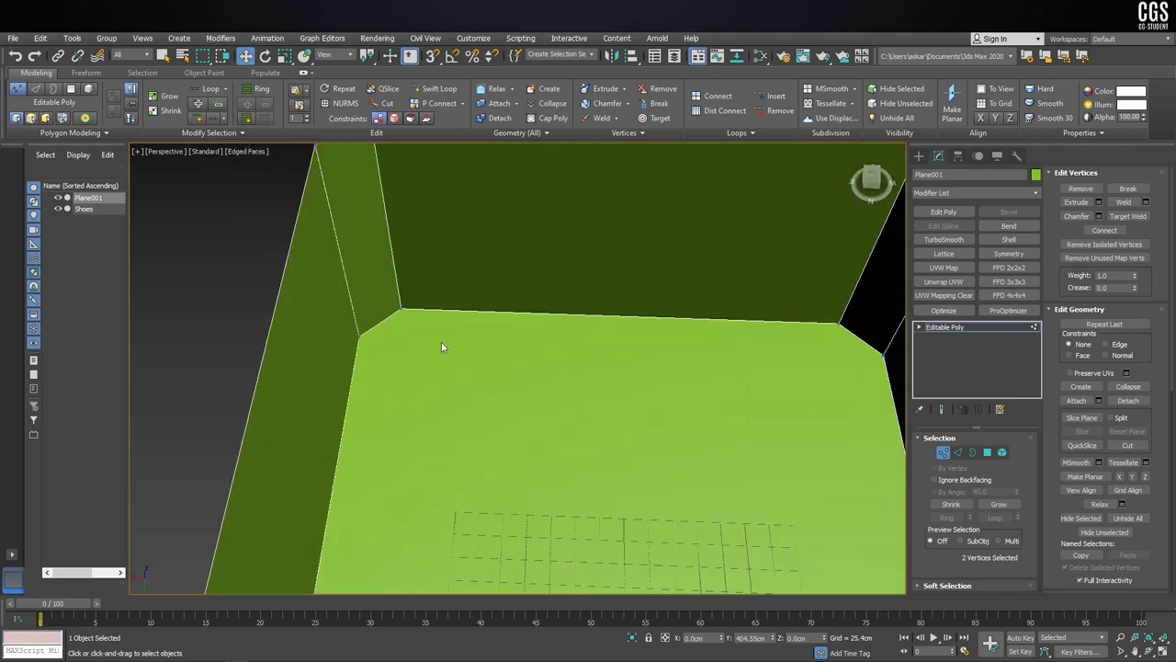
Step: Select the far and right floor corner vertices, then orbit around to inspect the box
left_click(369, 341)
middle_click_drag(368, 341, 480, 360, "alt")
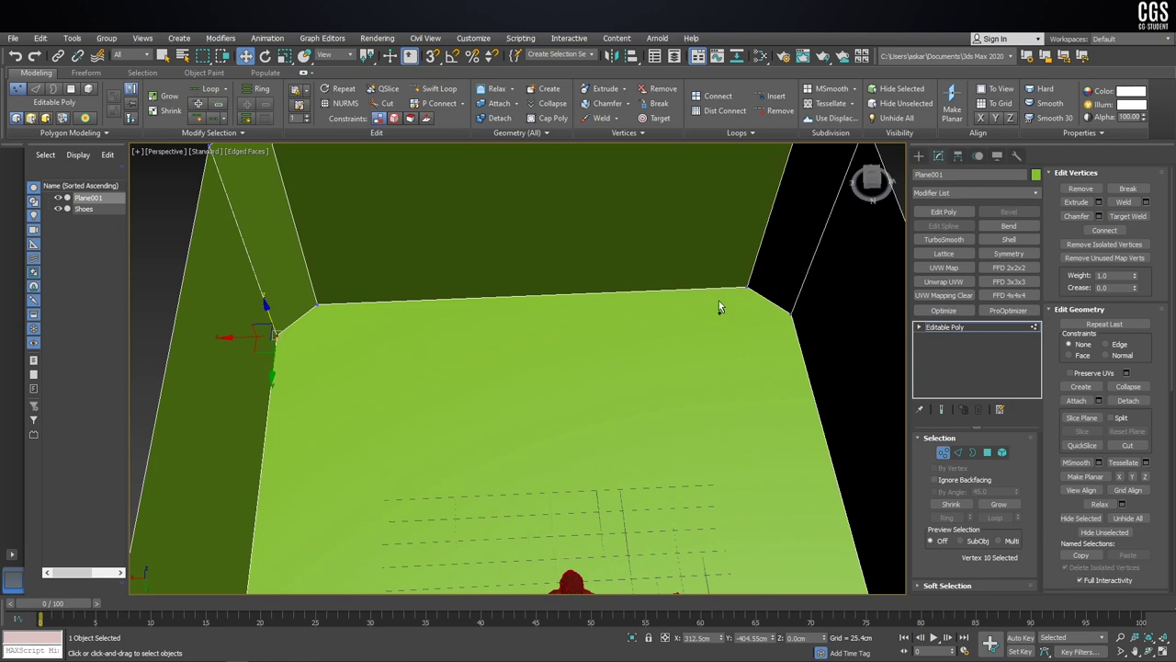
left_click(792, 315, "ctrl")
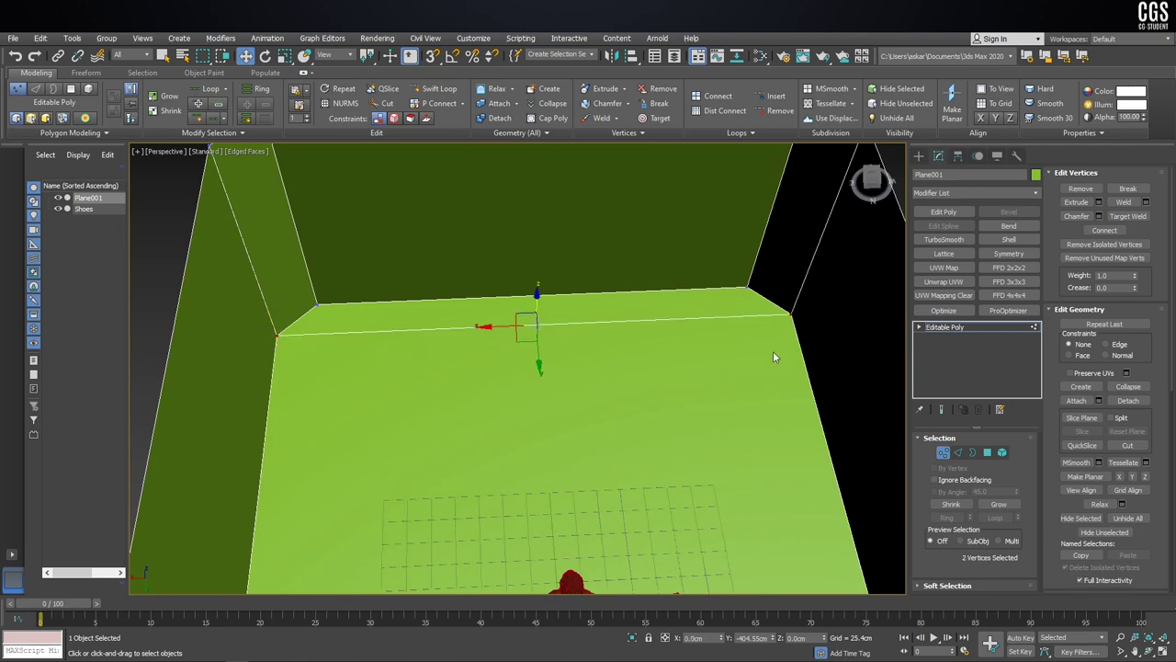
scroll(775, 358, "down", 6)
mouse_move(582, 289)
middle_mouse_down("alt")
mouse_move(695, 297)
mouse_move(415, 297)
middle_mouse_up("alt")
middle_click_drag(754, 296, 772, 295, "alt")
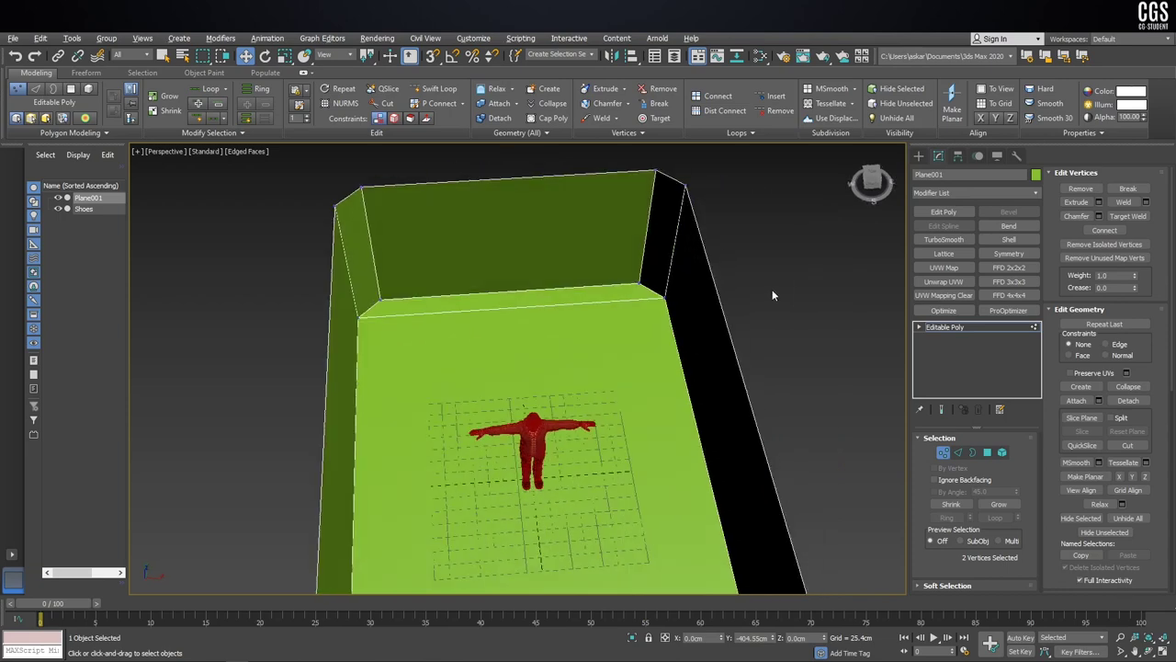
mouse_move(705, 517)
middle_mouse_down("alt")
mouse_move(622, 446)
mouse_move(849, 206)
middle_mouse_up("alt")
scroll(554, 456, "down", 3)
left_click(918, 155)
mouse_move(764, 206)
middle_mouse_down("alt")
mouse_move(737, 417)
mouse_move(548, 395)
mouse_move(547, 276)
middle_mouse_up("alt")
scroll(547, 395, "up", 5)
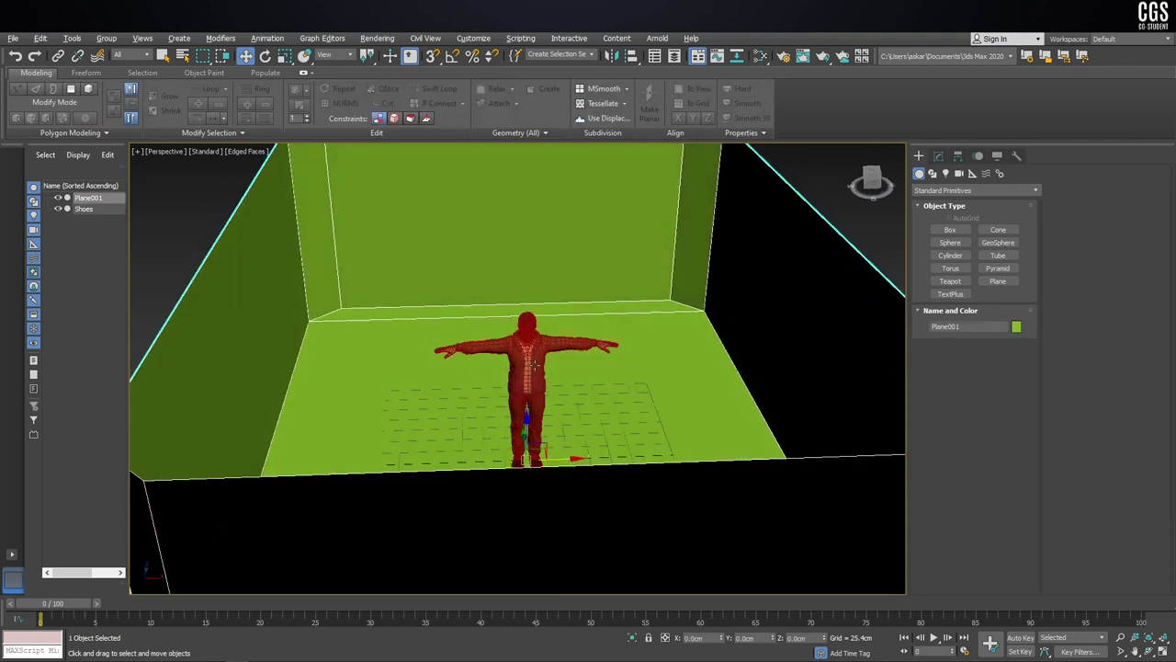
Step: In Edge mode, select three bottom front edges and three back-wall edges
key("shift+z")
key("shift+z")
left_click(939, 155)
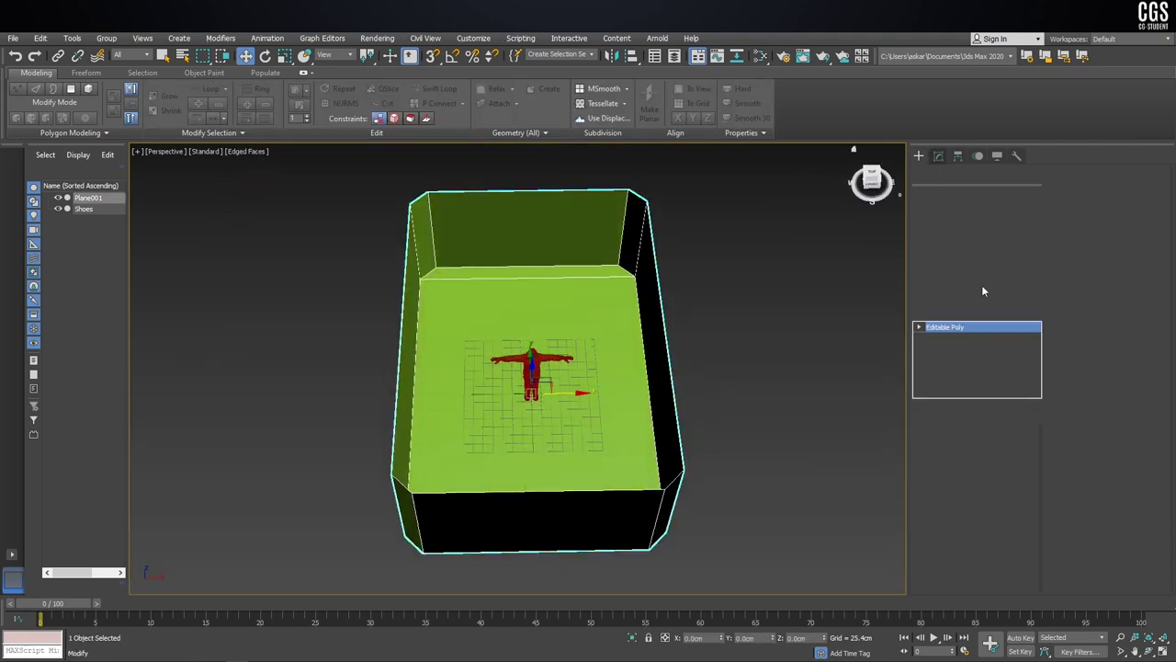
left_click(958, 451)
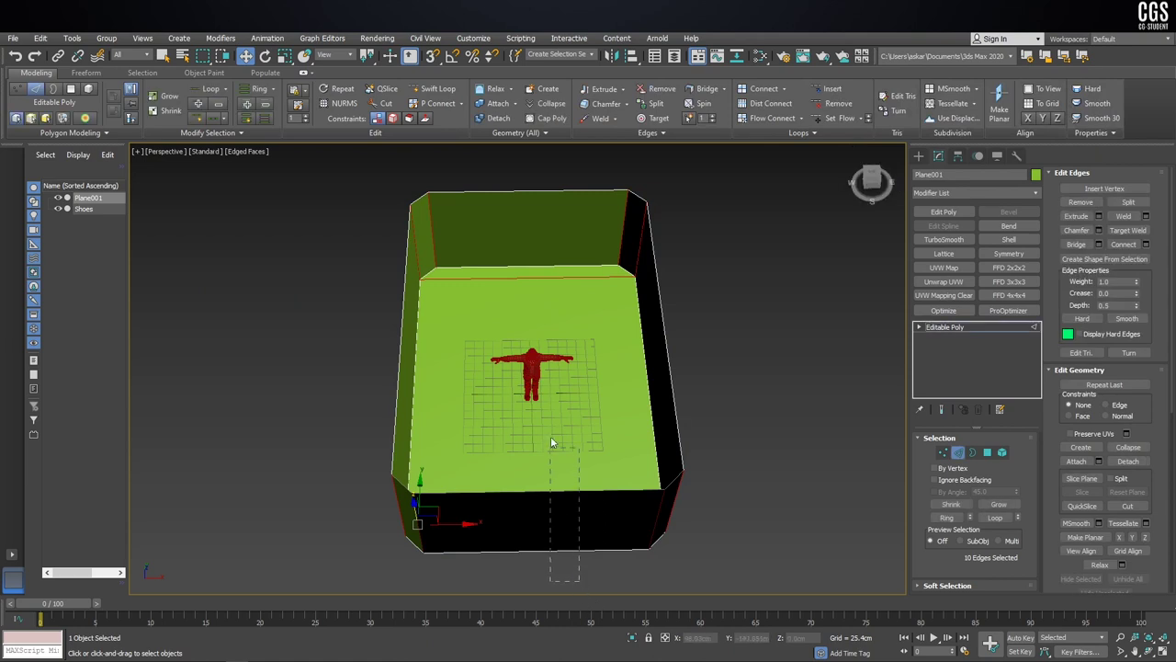
left_click_drag(552, 491, 588, 565)
left_click_drag(524, 175, 522, 358, "ctrl")
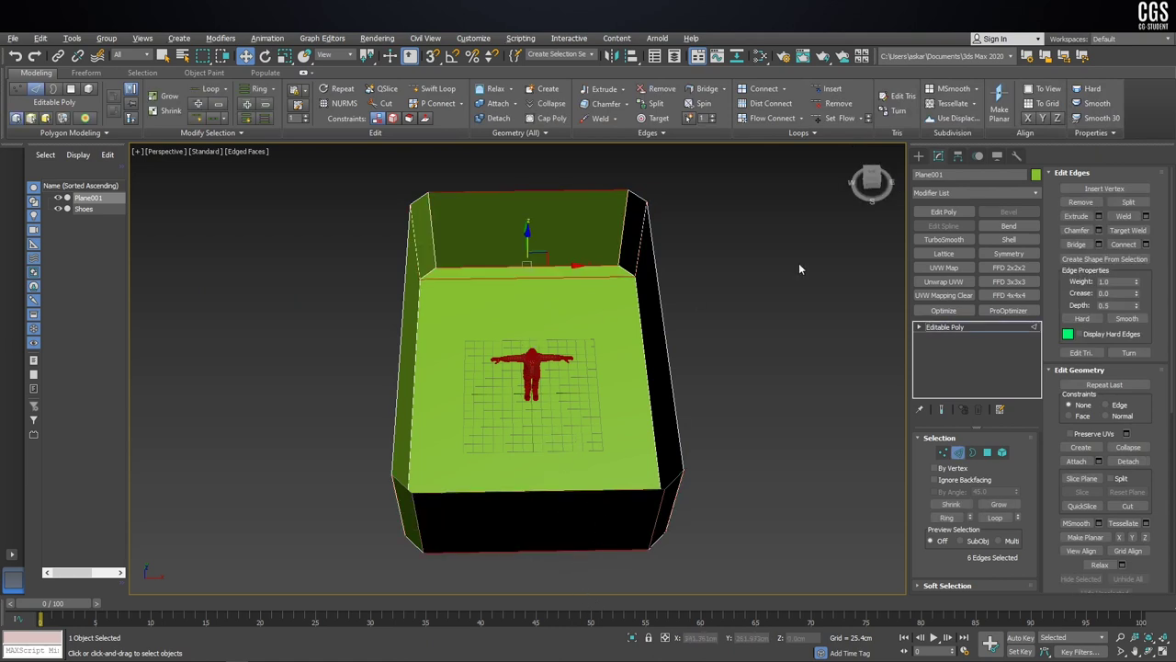
Step: Connect the selected edges with 2 segments and pinch 25
left_click(1145, 245)
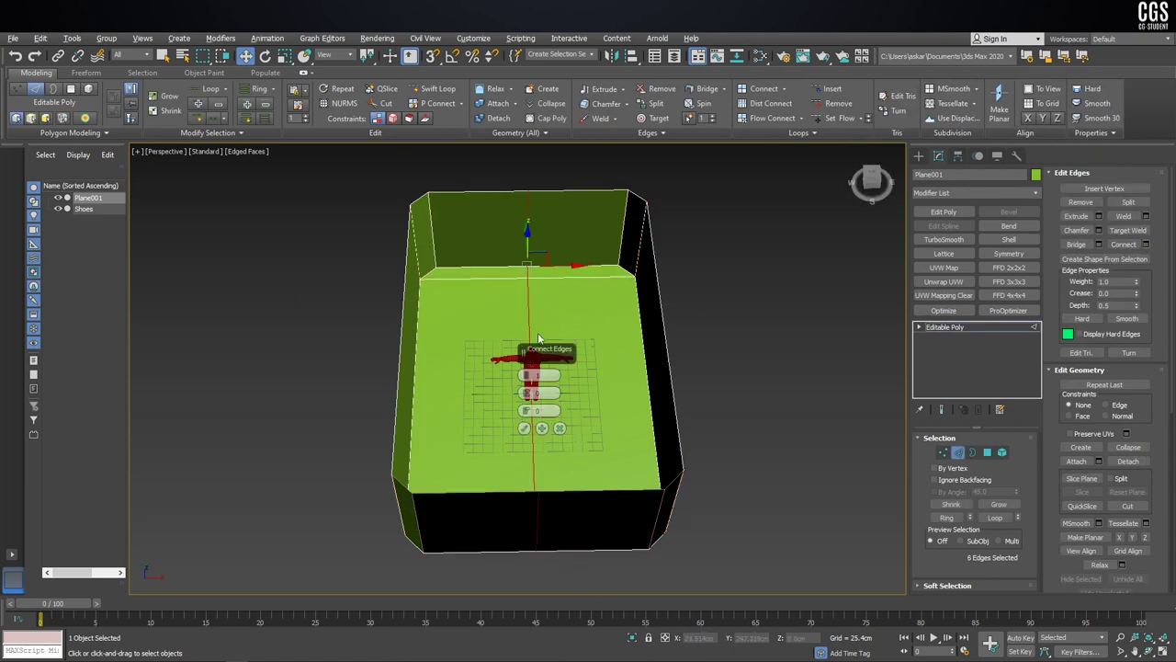
left_click_drag(532, 374, 531, 367)
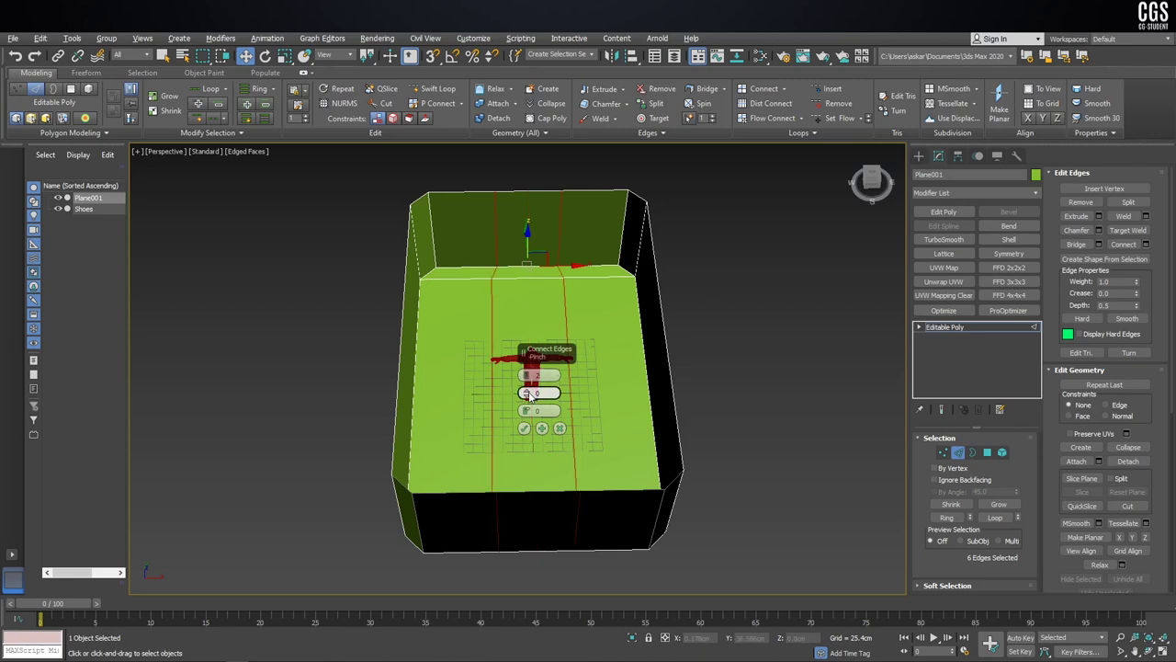
left_click_drag(503, 394, 521, 404)
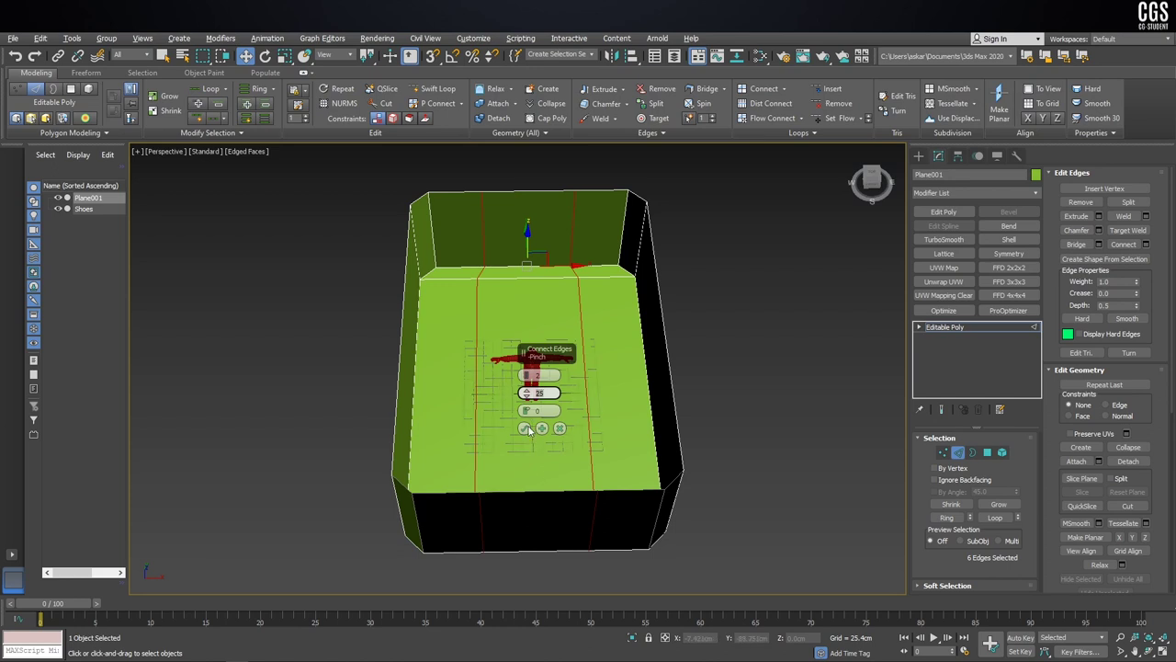
left_click(525, 428)
middle_click_drag(616, 309, 543, 270, "alt")
scroll(522, 289, "up", 4)
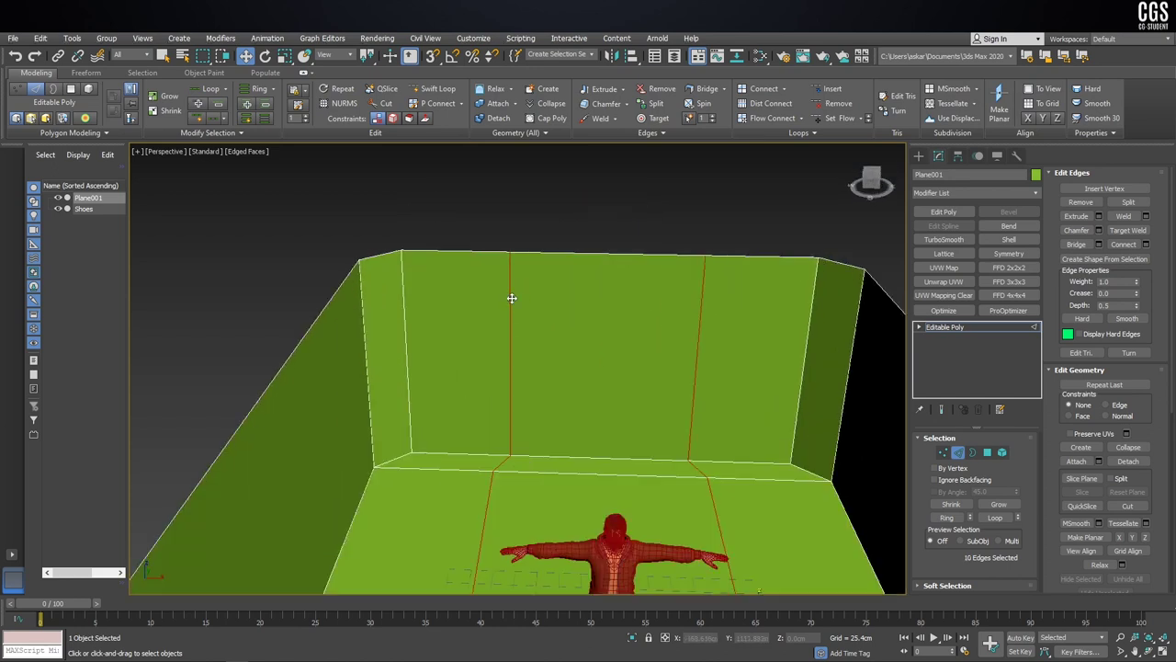
Step: Ring-select the vertical wall edges and connect them with 2 segments, pinch 60
left_click(512, 297)
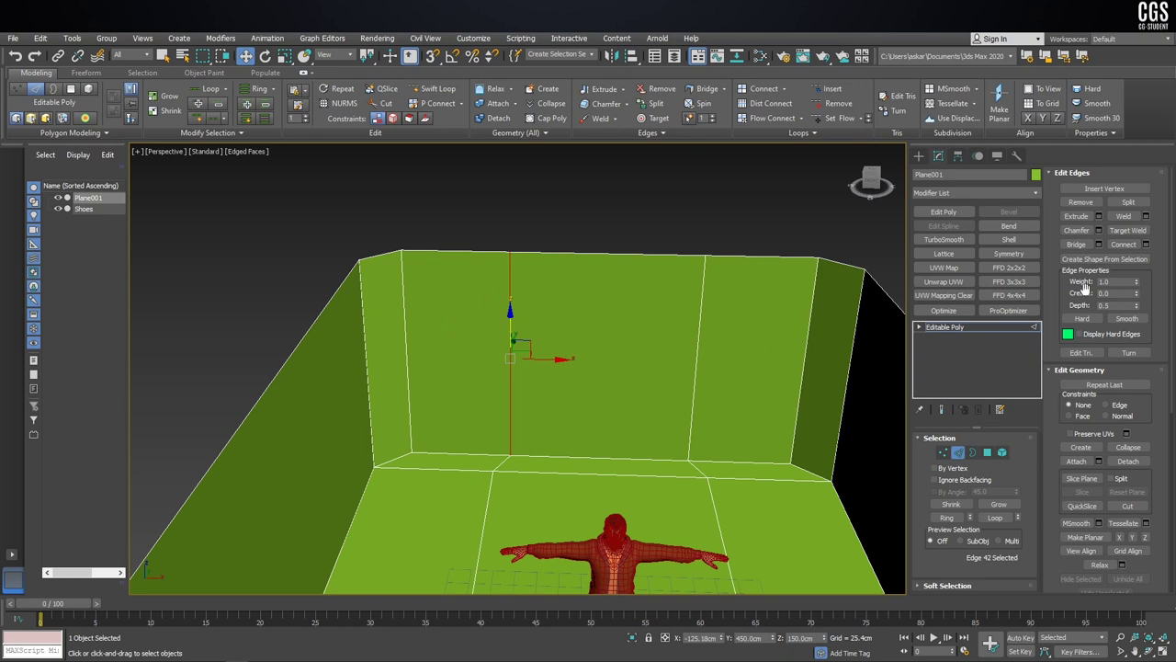
key("alt+r")
scroll(602, 354, "down", 3)
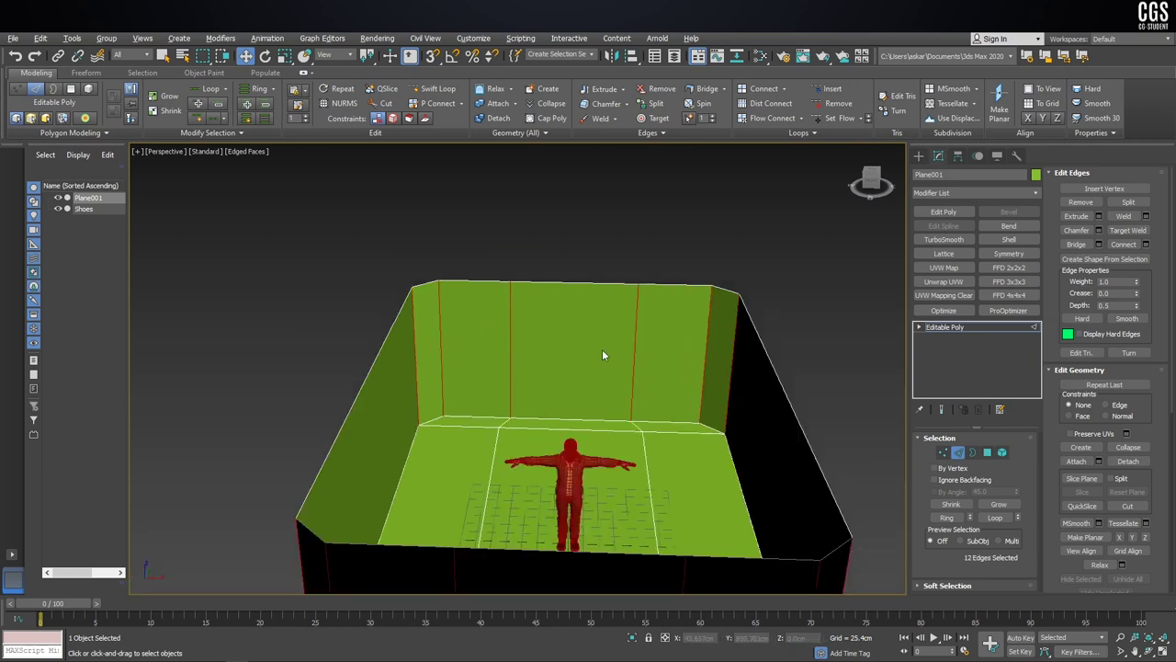
left_click(1146, 243)
left_click_drag(525, 393, 528, 308)
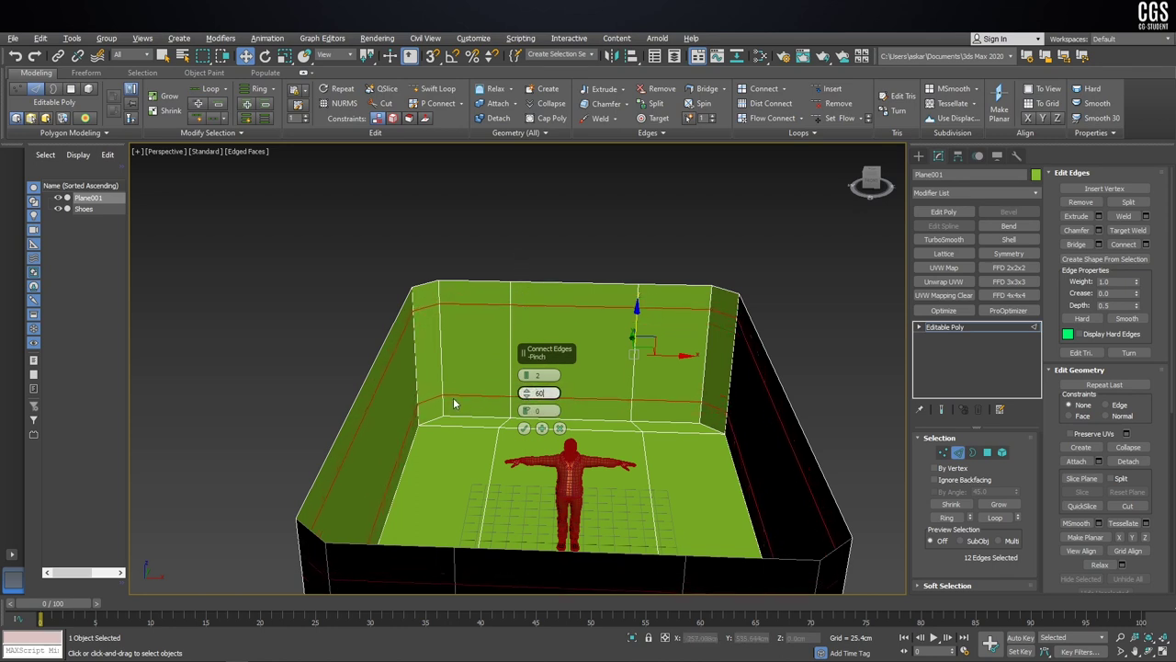
key("Return")
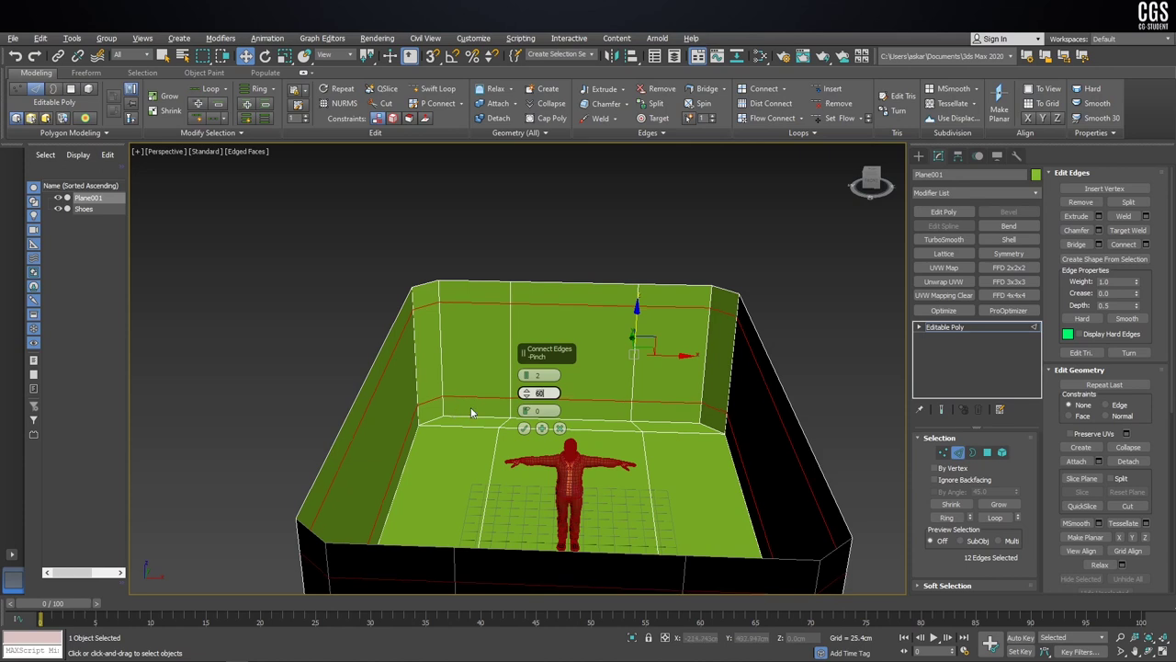
left_click(524, 428)
middle_click_drag(529, 432, 496, 449)
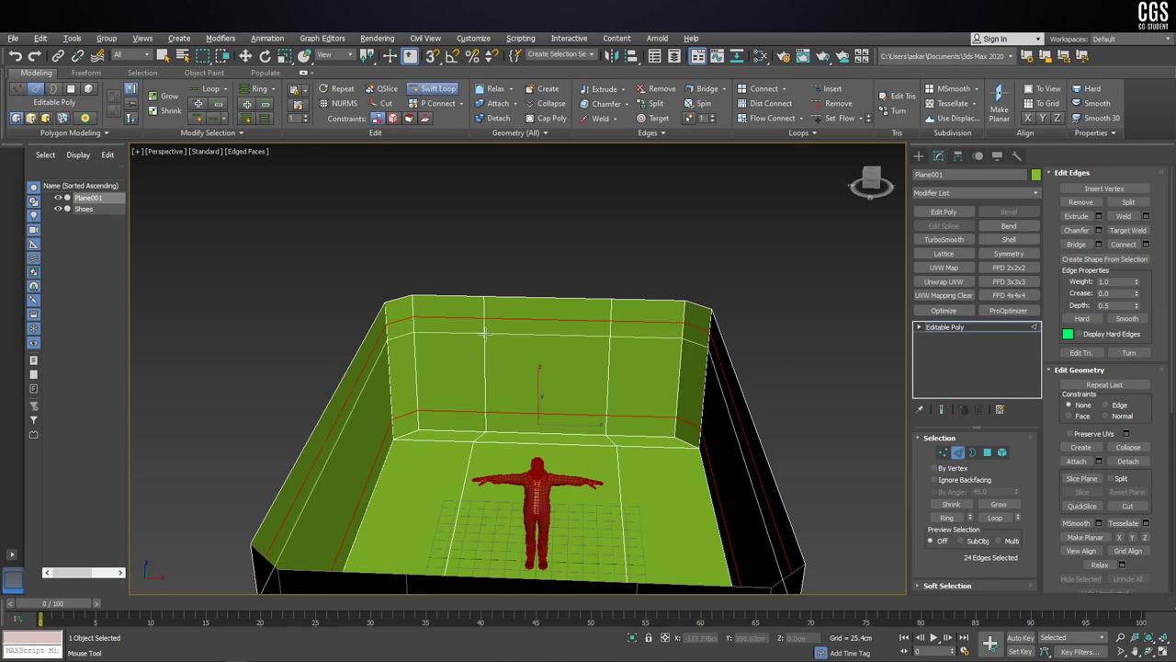
Step: Add one more horizontal loop around the walls with Swift Loop
left_click(484, 332)
middle_click_drag(484, 333, 554, 249, "alt")
scroll(569, 387, "up", 5)
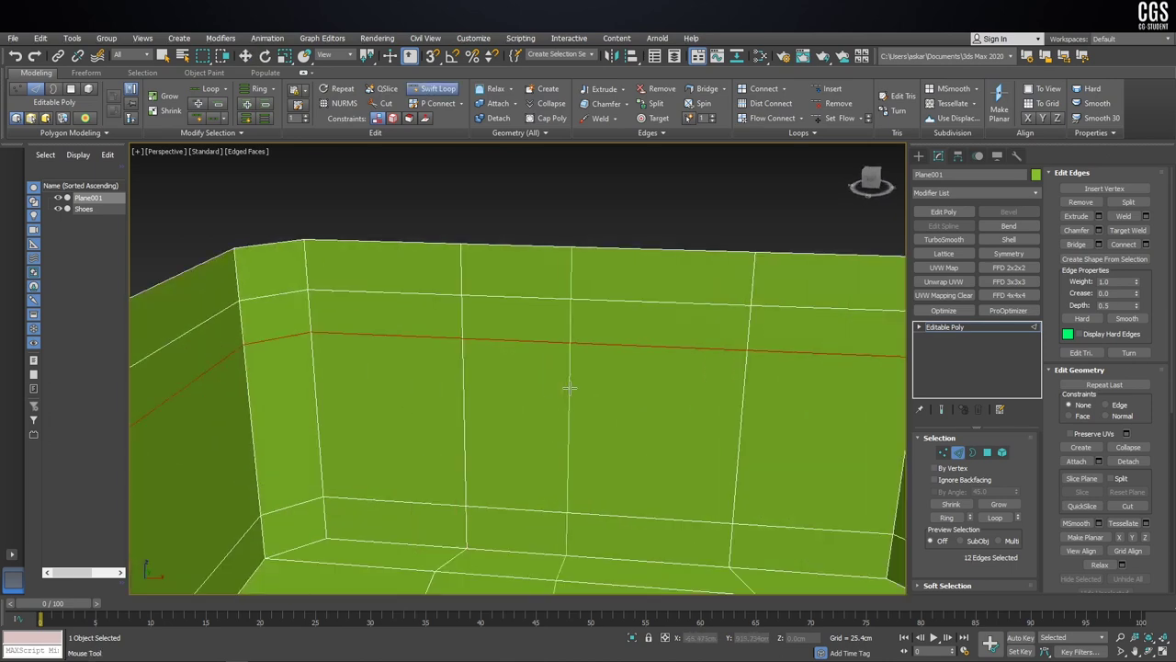
scroll(634, 389, "down", 2)
right_click(695, 392)
left_click(987, 451)
Step: Select four inner back-wall vertices for the window in Vertex mode
scroll(496, 424, "down", 4)
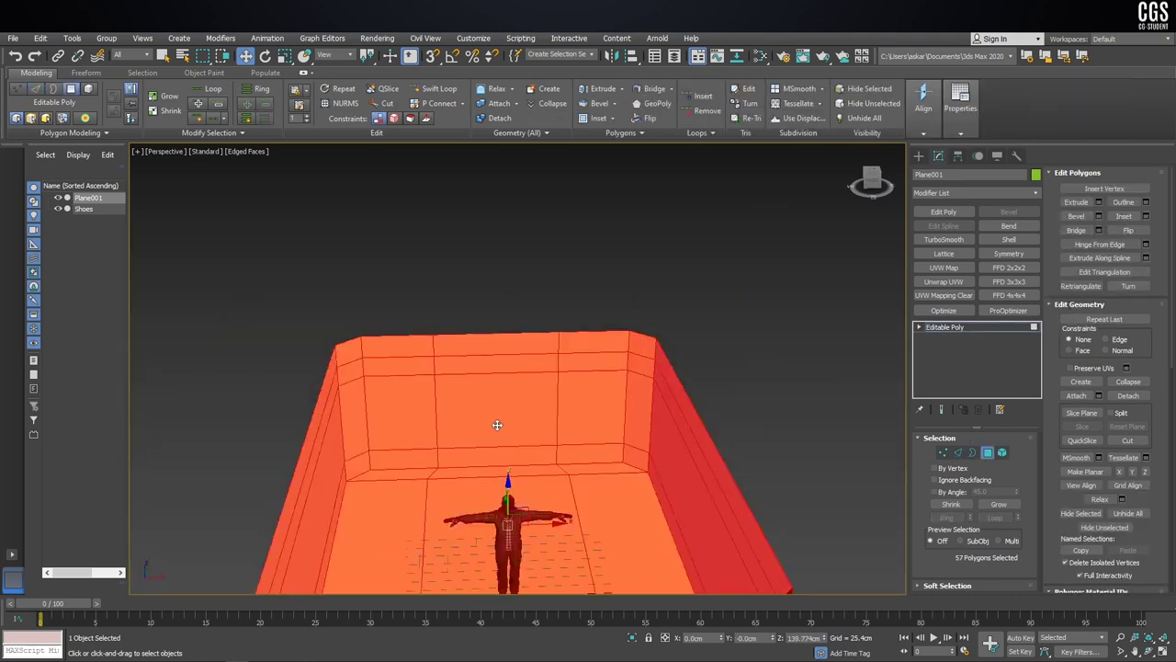
left_click(624, 271)
left_click(944, 452)
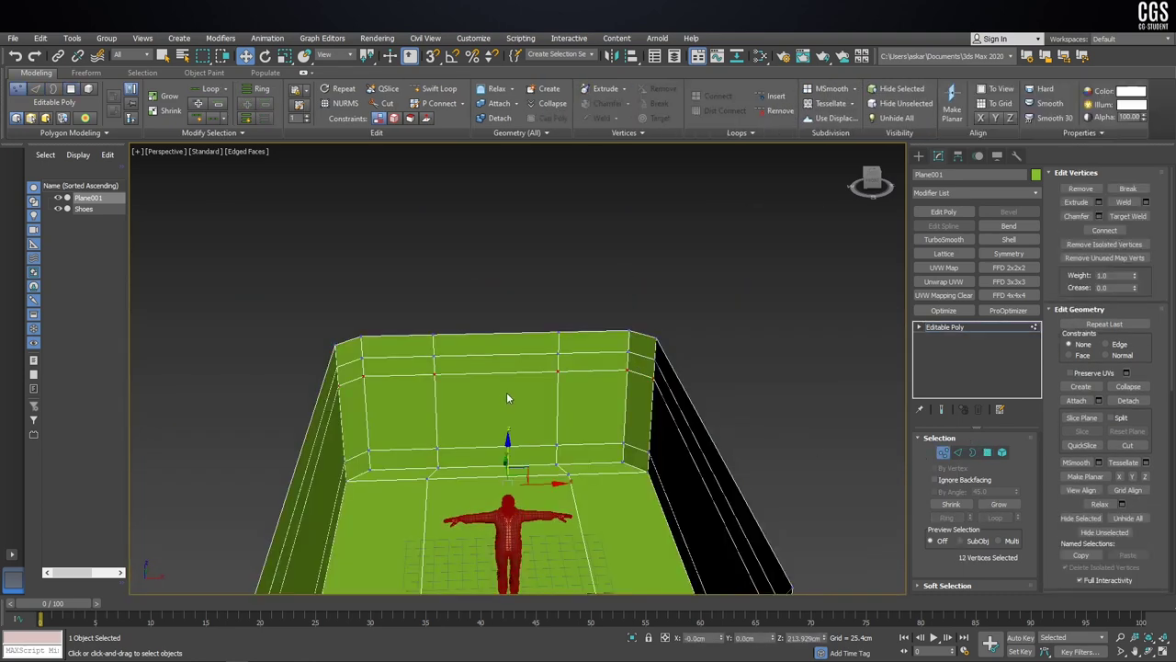
scroll(565, 386, "up", 3)
left_click(552, 473)
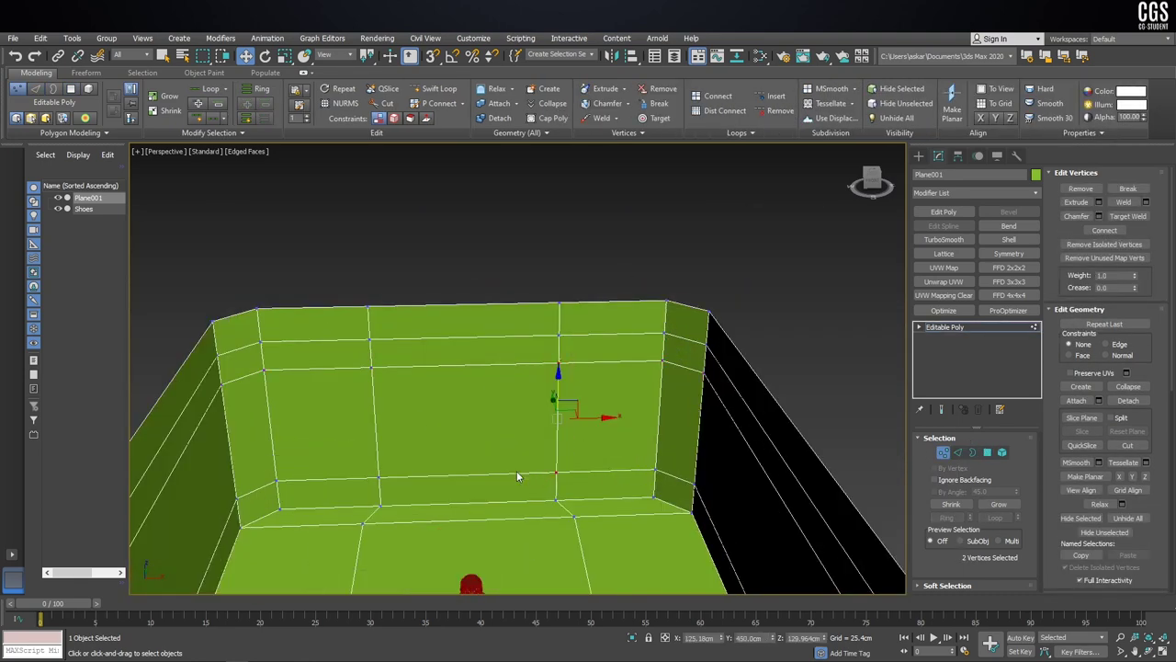
left_click_drag(343, 499, 345, 501, "ctrl")
Step: In the Front view, scale the vertices outward horizontally to form octagonal corners
key("f")
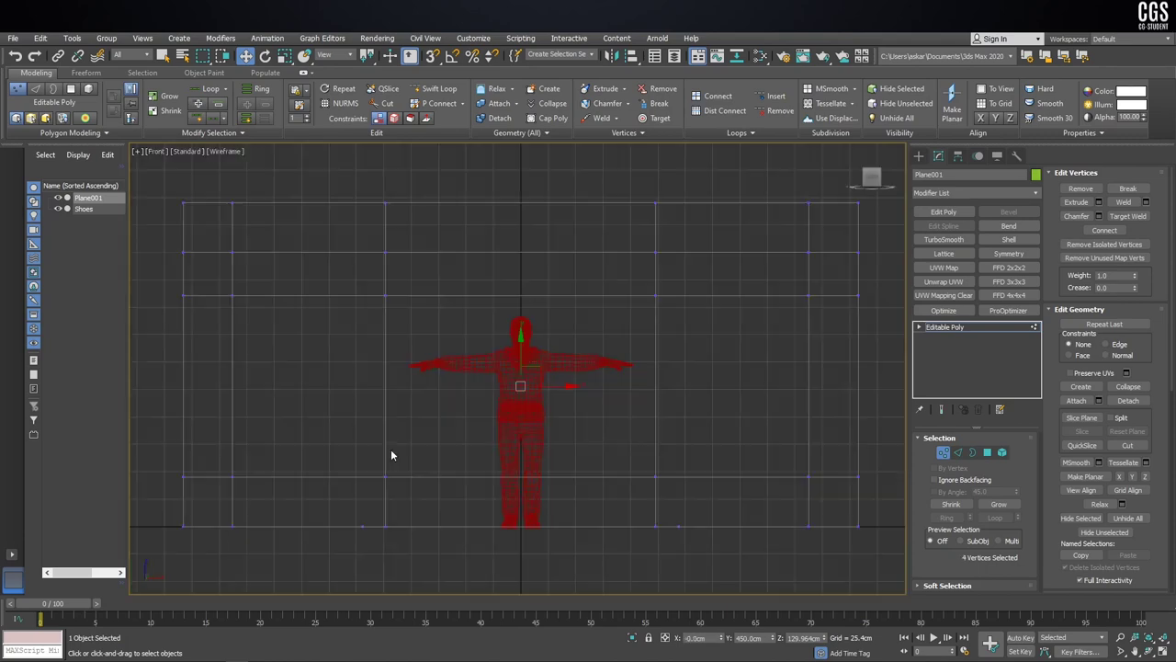
scroll(496, 404, "down", 3)
middle_click_drag(542, 384, 535, 403)
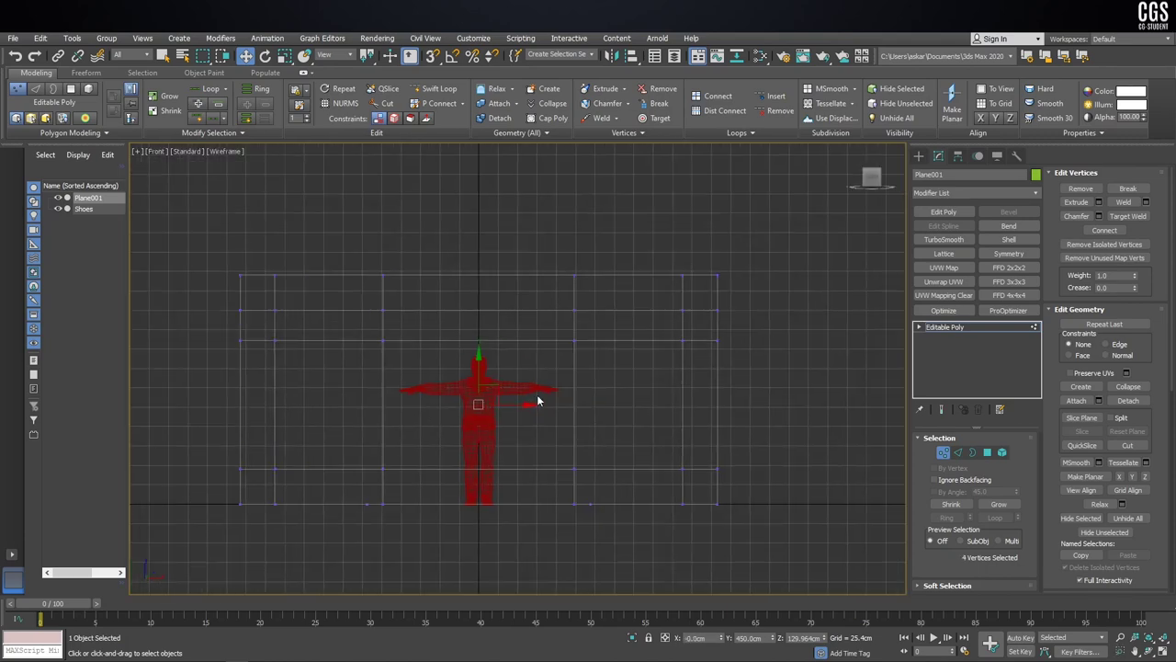
key("r")
scroll(525, 405, "up", 3)
left_click_drag(486, 402, 496, 402)
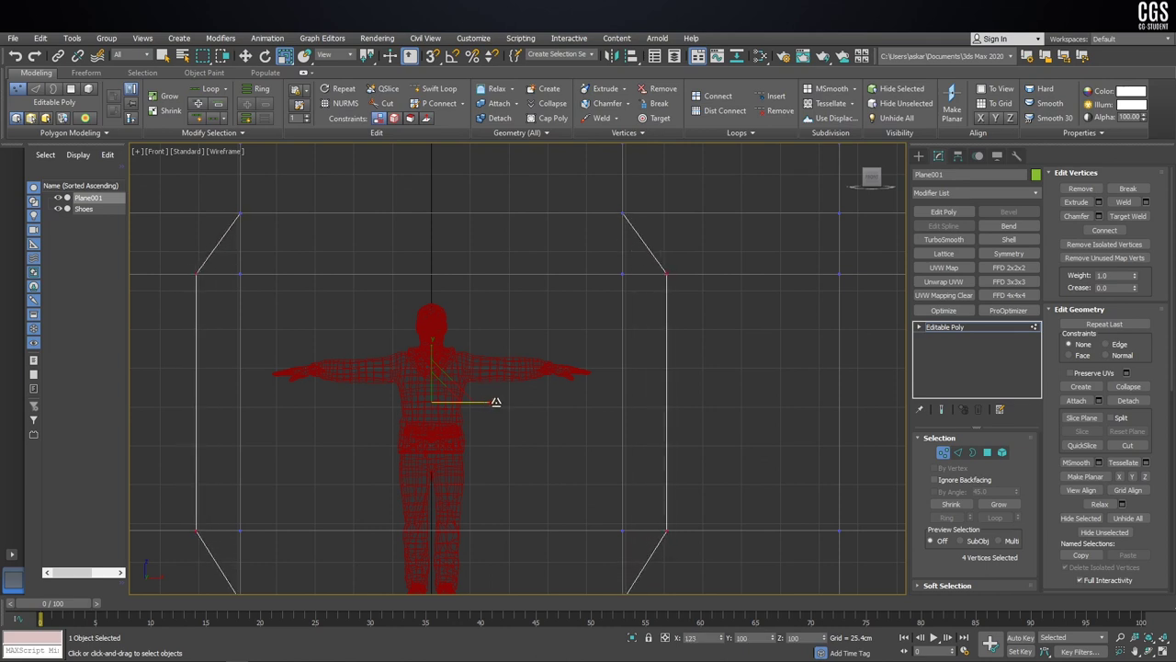
scroll(542, 356, "down", 2)
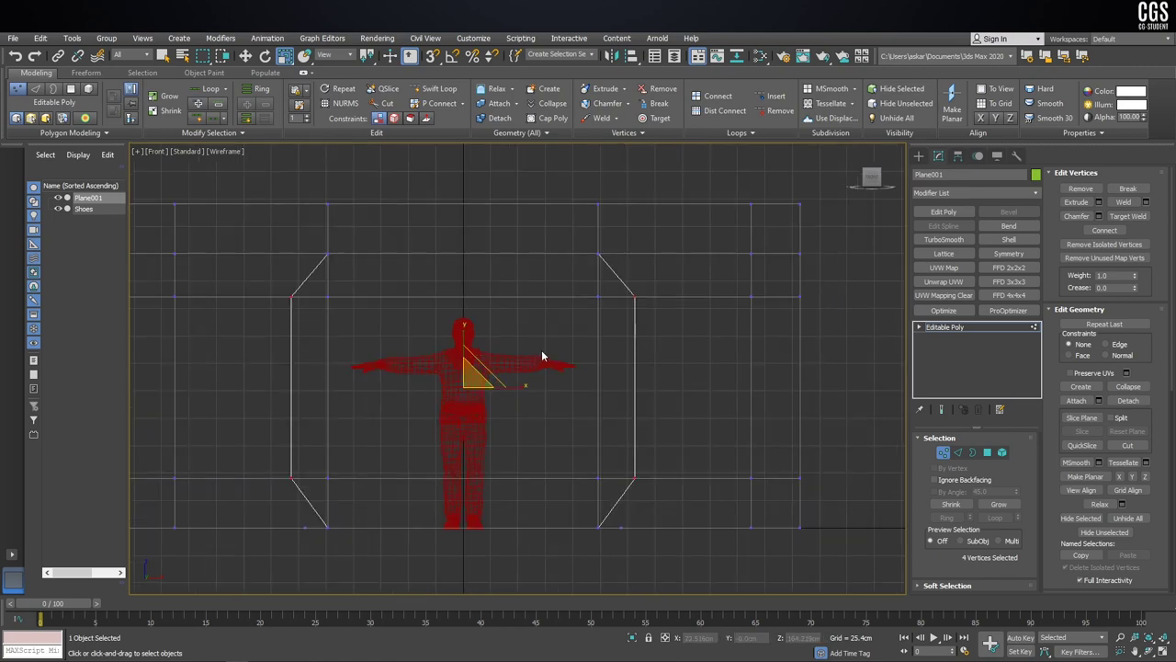
key("p")
mouse_move(542, 356)
middle_mouse_down("alt")
mouse_move(493, 230)
mouse_move(517, 376)
mouse_move(510, 350)
mouse_move(561, 370)
middle_mouse_up("alt")
Step: In Polygon mode, select the octagonal window panel plus the strips above and below it
left_click(987, 453)
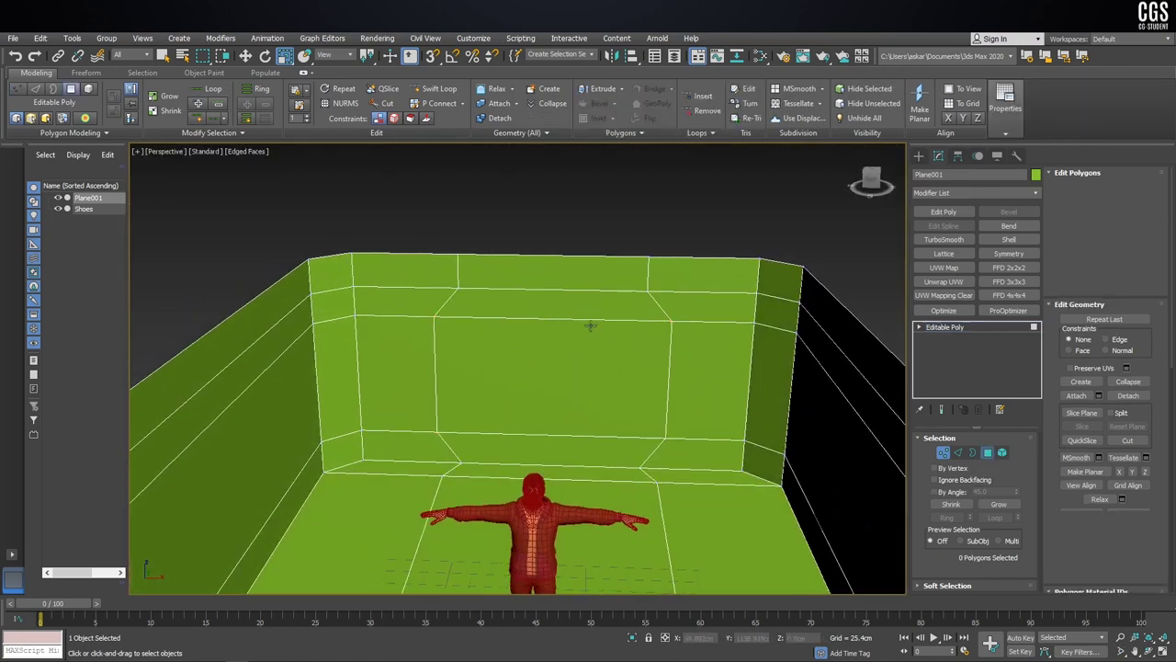
left_click(569, 294)
left_click(551, 386, "ctrl")
left_click(654, 448, "ctrl")
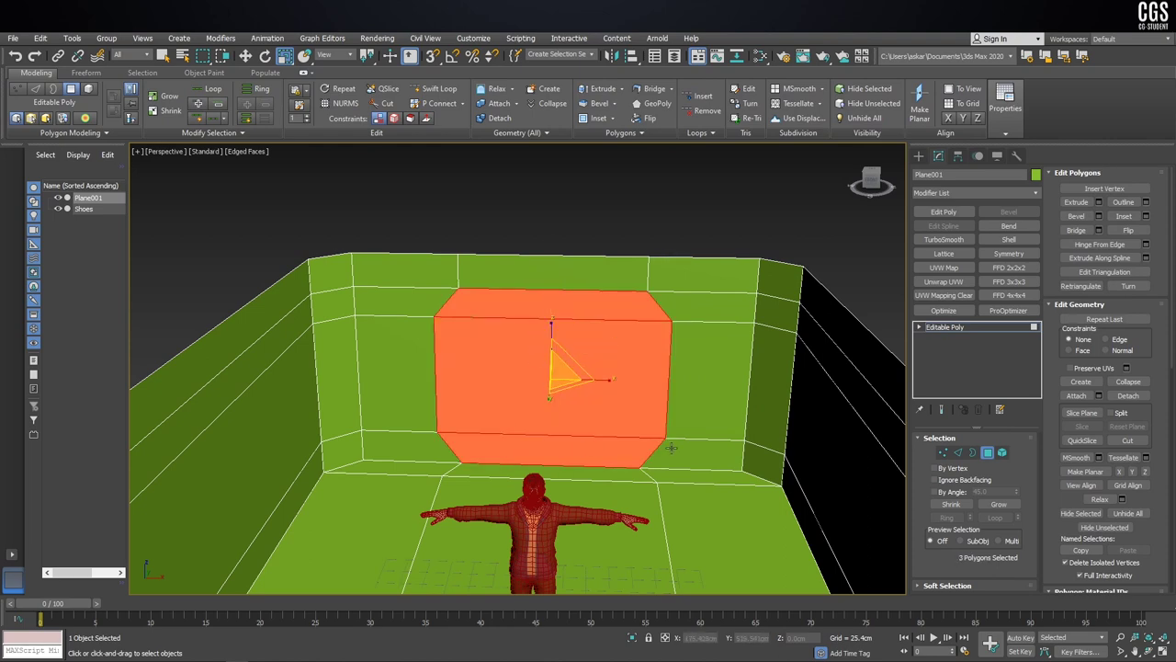
mouse_move(671, 447)
middle_mouse_down("alt")
mouse_move(534, 299)
mouse_move(570, 344)
middle_mouse_up("alt")
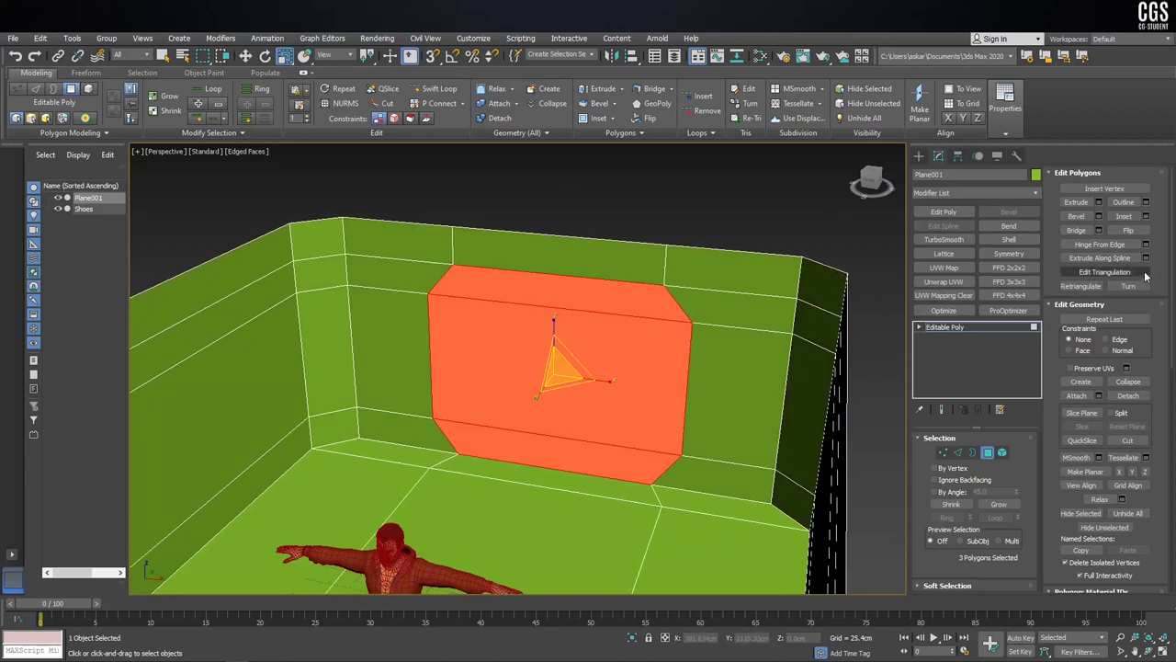
Step: Inset the three panel polygons by 25 cm and commit
left_click(1146, 216)
mouse_move(542, 392)
left_mouse_down()
mouse_move(531, 358)
mouse_move(550, 393)
left_mouse_up()
type("25")
key("Return")
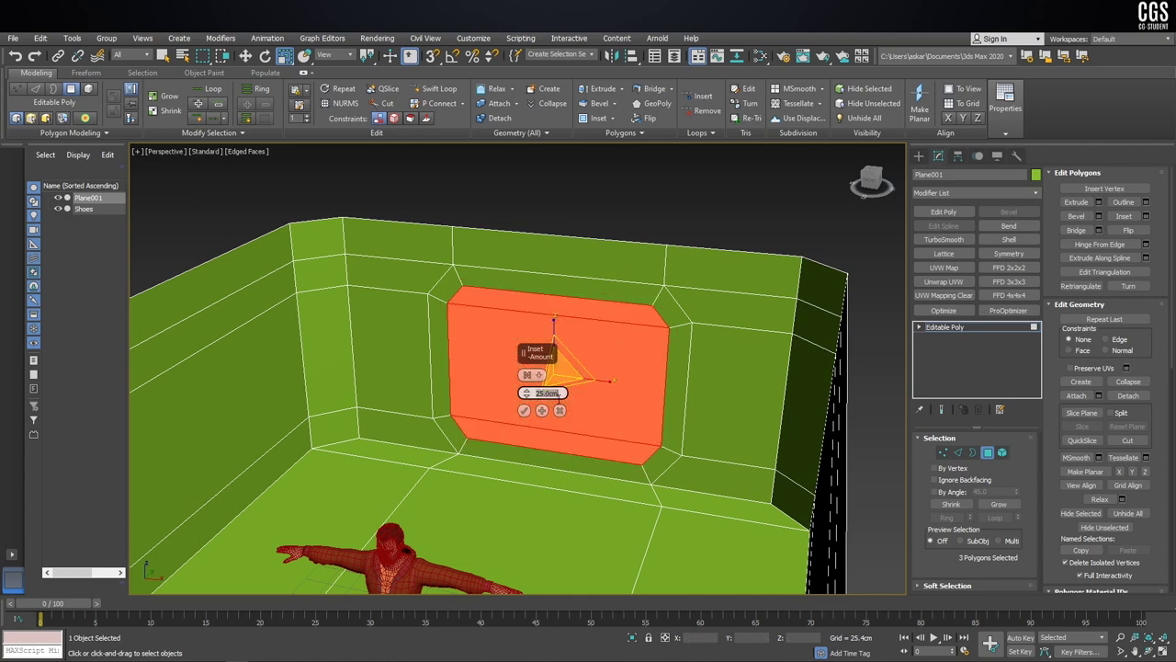
left_click(524, 411)
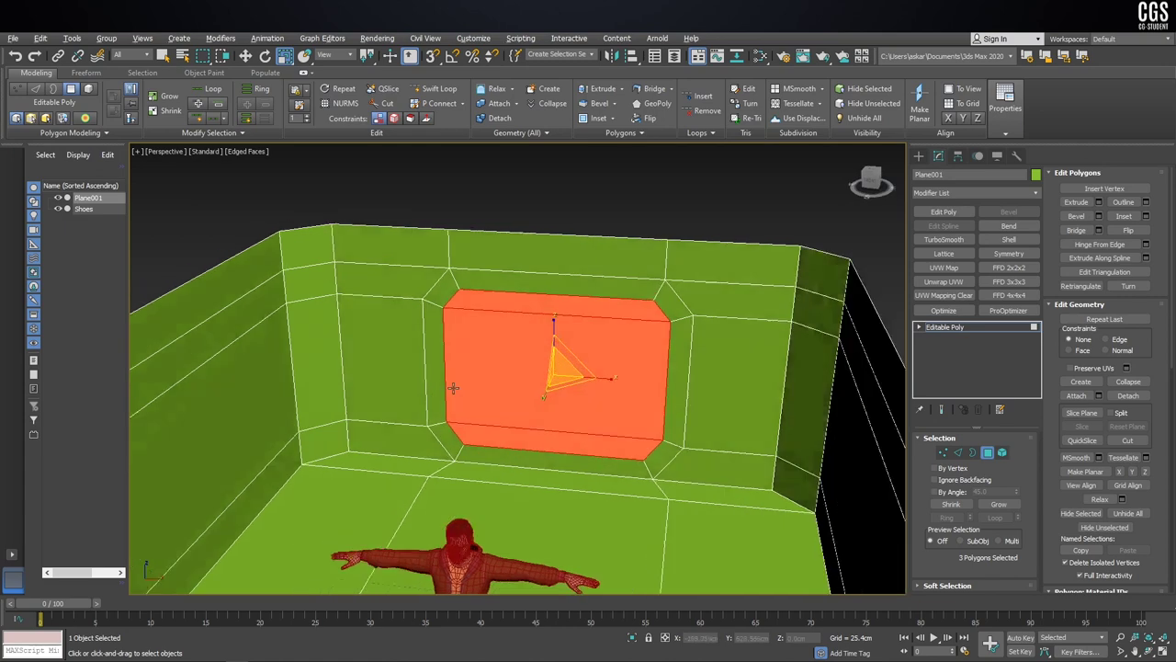
Step: Delete the inset centre polygons to cut the octagonal window hole through the wall
middle_click_drag(524, 413, 515, 382, "alt")
scroll(513, 378, "up", 5)
scroll(513, 377, "down", 5)
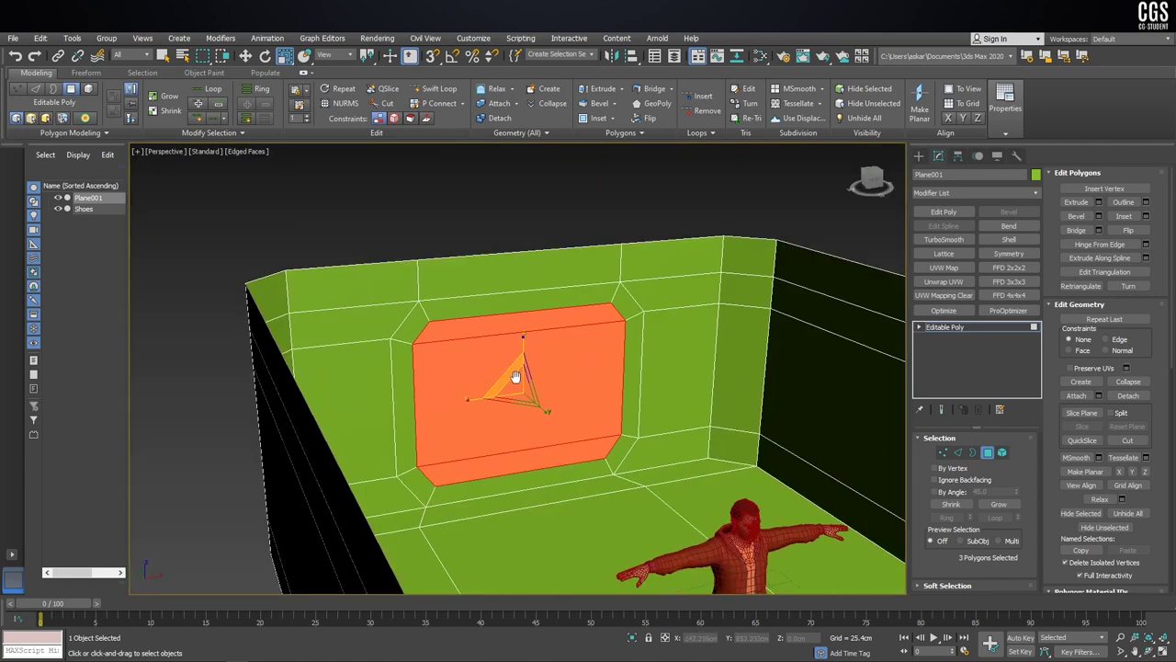
key("Delete")
middle_click_drag(522, 400, 572, 384, "alt")
key("w")
left_click(575, 360)
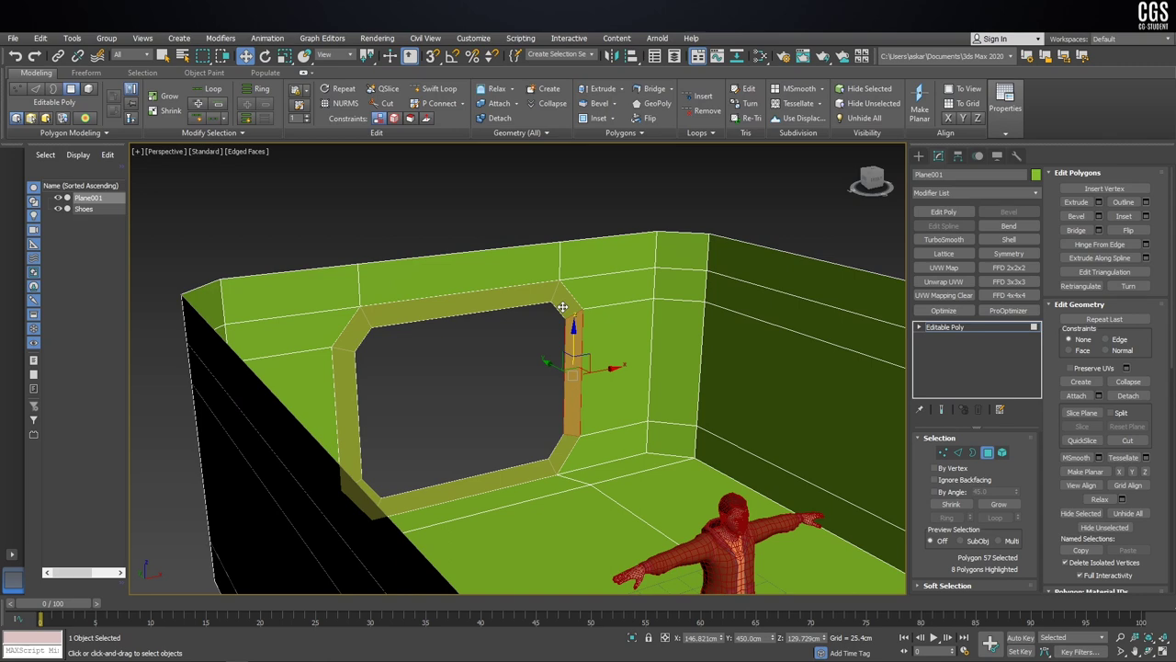
Step: Select the ring of 8 polygons around the hole and try an extrusion, then undo it
left_click(563, 306, "shift")
middle_click_drag(466, 308, 552, 312, "alt")
scroll(499, 306, "up", 5)
left_click(1146, 216)
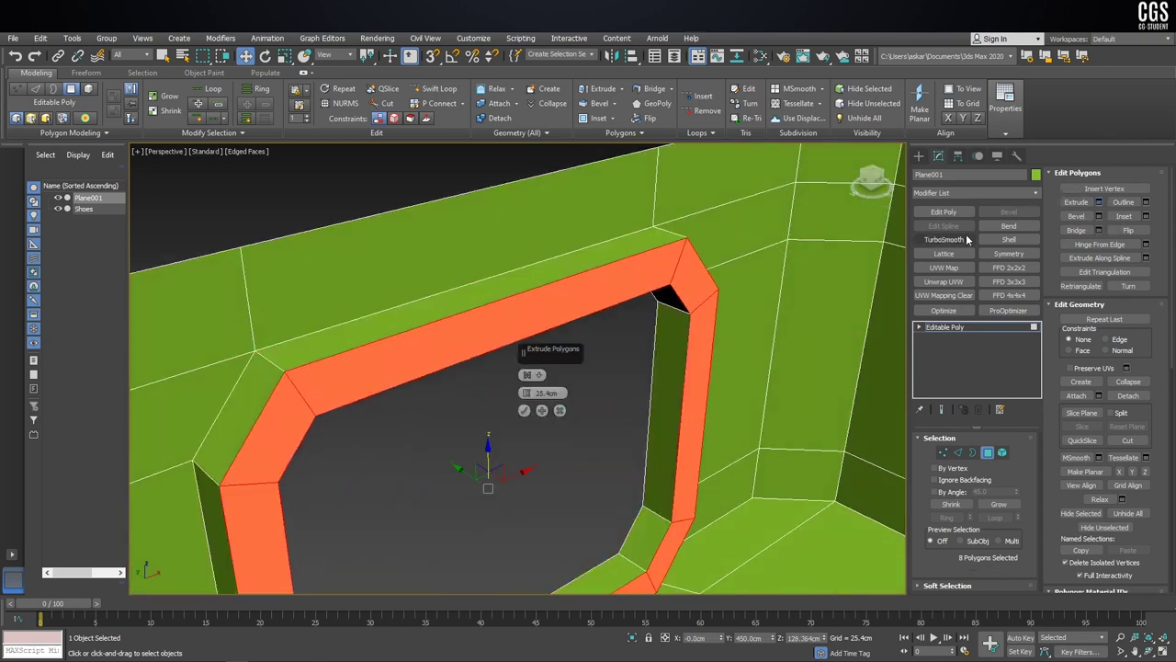
scroll(698, 381, "down", 3)
key("shift+e")
mouse_move(653, 432)
middle_mouse_down("alt")
mouse_move(628, 478)
mouse_move(562, 430)
middle_mouse_up("alt")
left_click(525, 410)
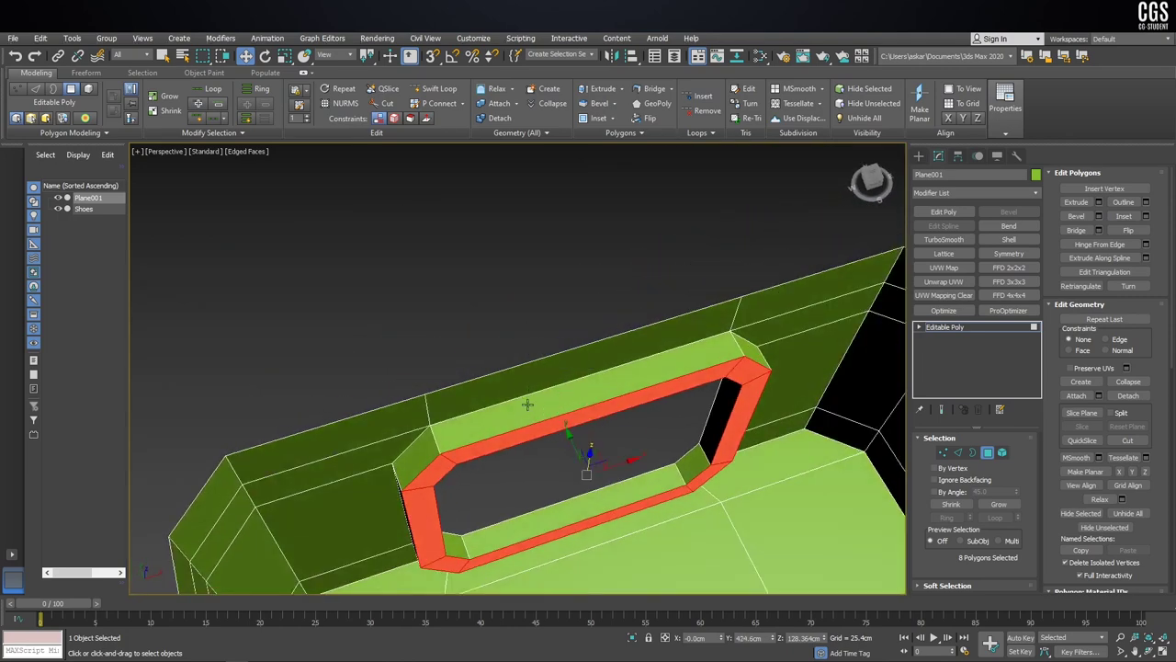
key("ctrl+z")
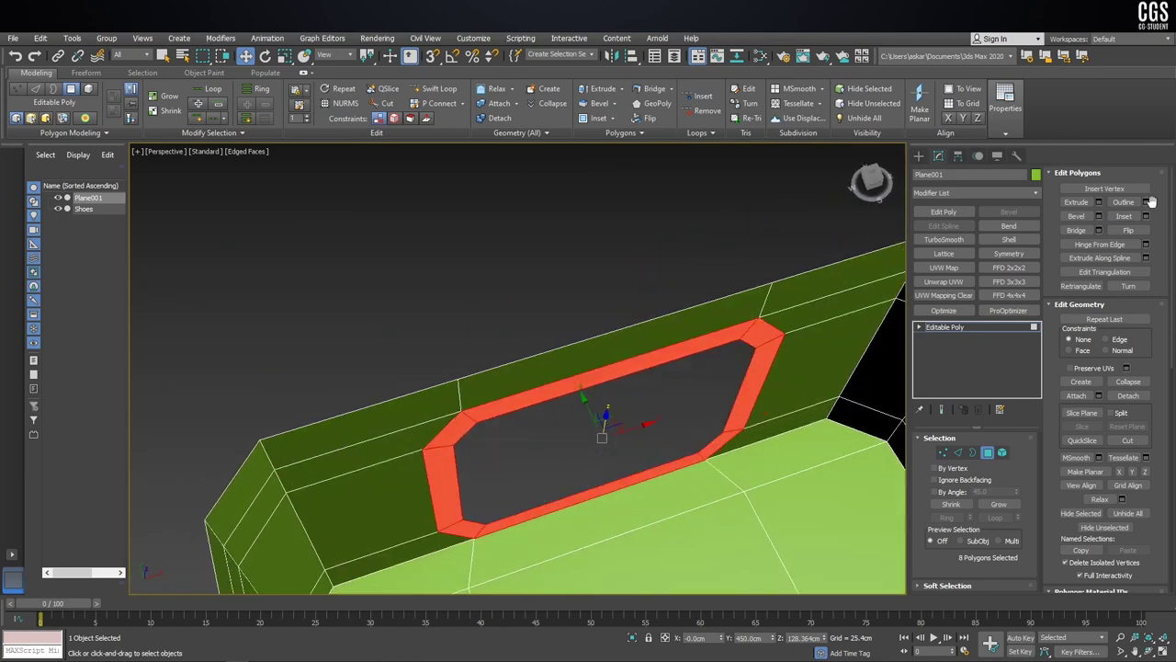
Step: Extrude the 8 ring polygons about 46 cm, judged in Top view, forming a deep window frame
left_click(1099, 202)
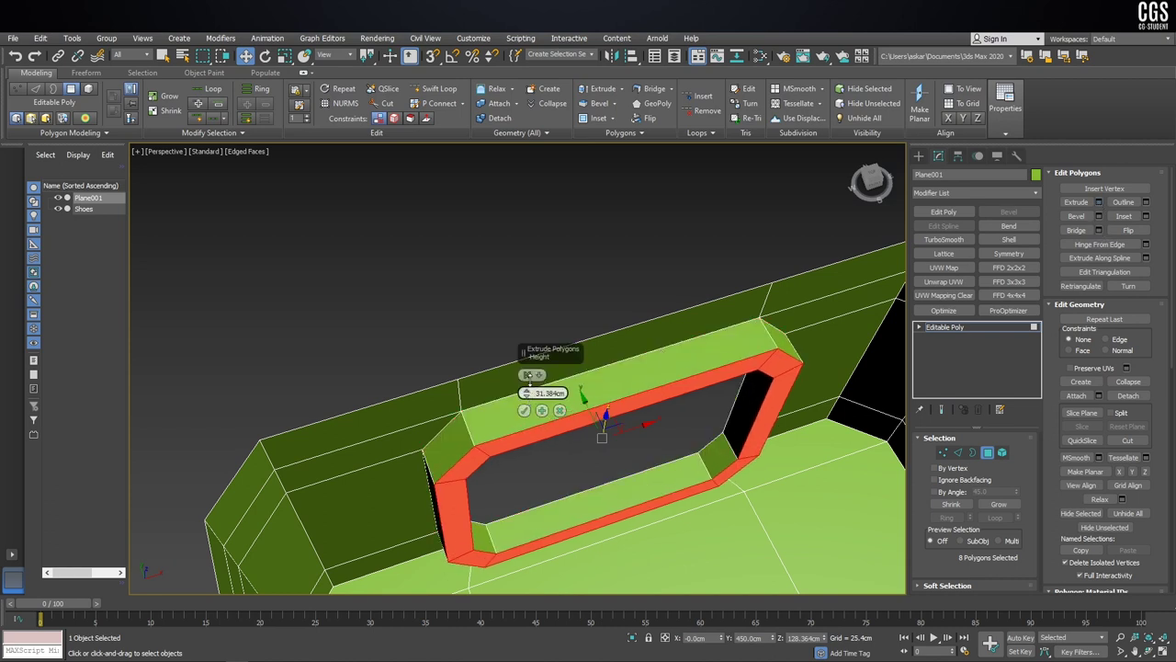
left_click_drag(607, 407, 626, 400)
key("t")
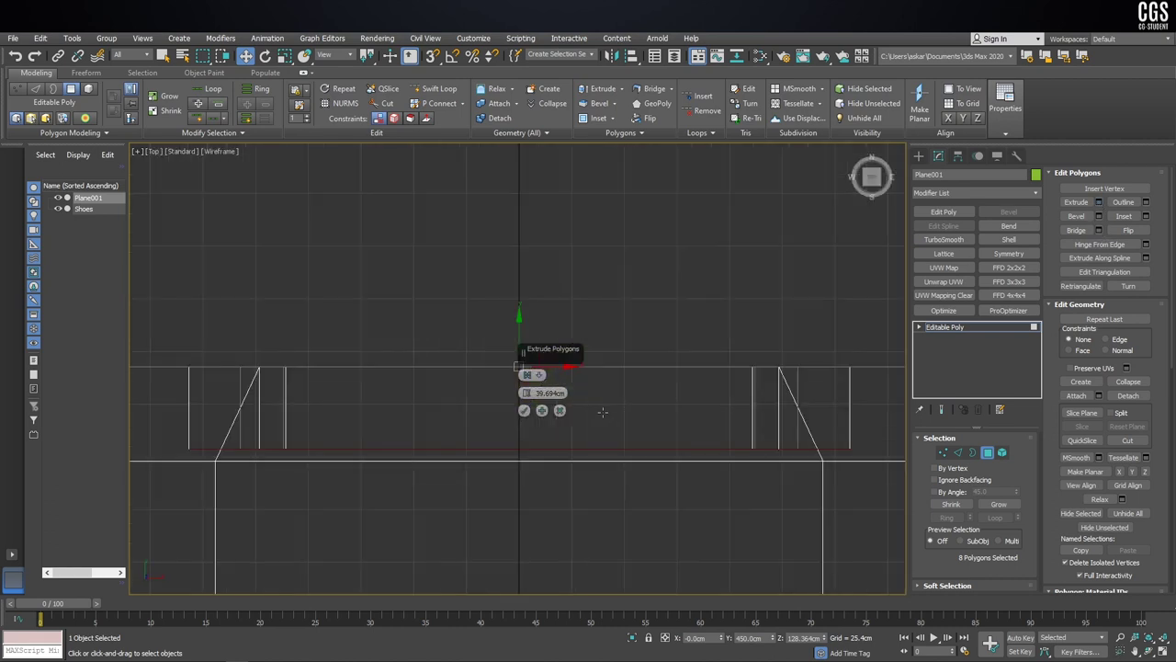
left_click_drag(525, 392, 529, 377)
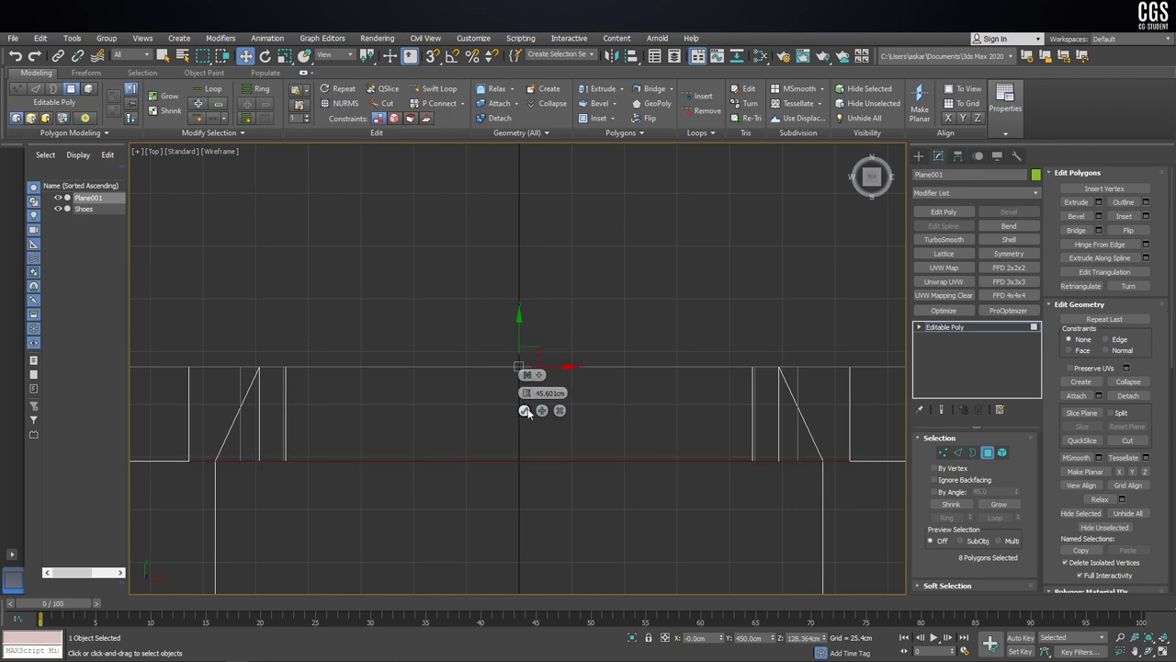
left_click(524, 410)
key("p")
mouse_move(690, 442)
middle_mouse_down("alt")
mouse_move(645, 426)
mouse_move(608, 472)
mouse_move(552, 405)
middle_mouse_up("alt")
scroll(644, 426, "down", 3)
scroll(508, 340, "up", 5)
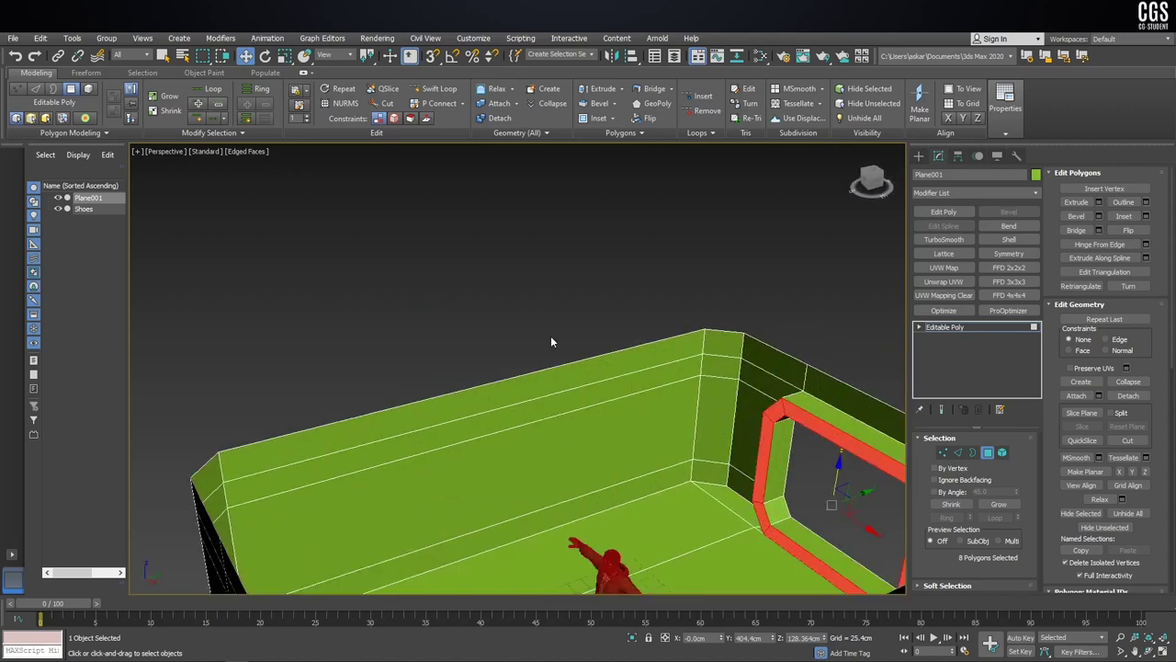
scroll(554, 424, "down", 2)
Step: Exit polygon editing, turn the view toward the window wall, and reselect Plane001 in the Modify panel
left_click(918, 155)
left_click(653, 268)
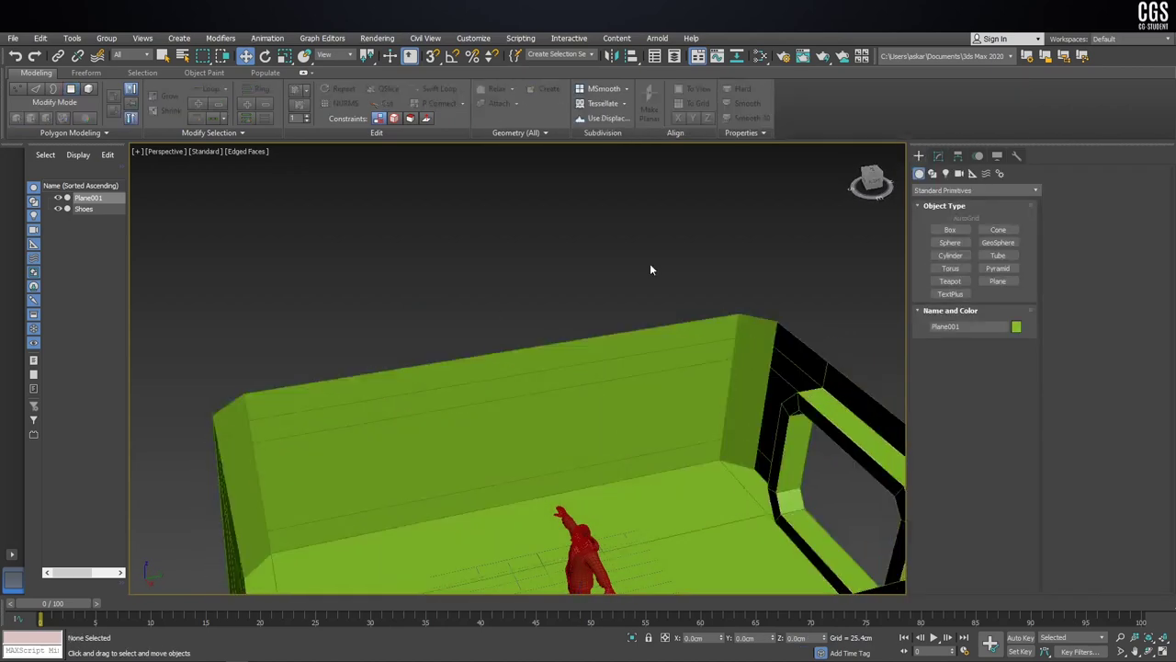
middle_click_drag(653, 267, 675, 392, "alt")
scroll(675, 392, "down", 3)
scroll(675, 393, "up", 4)
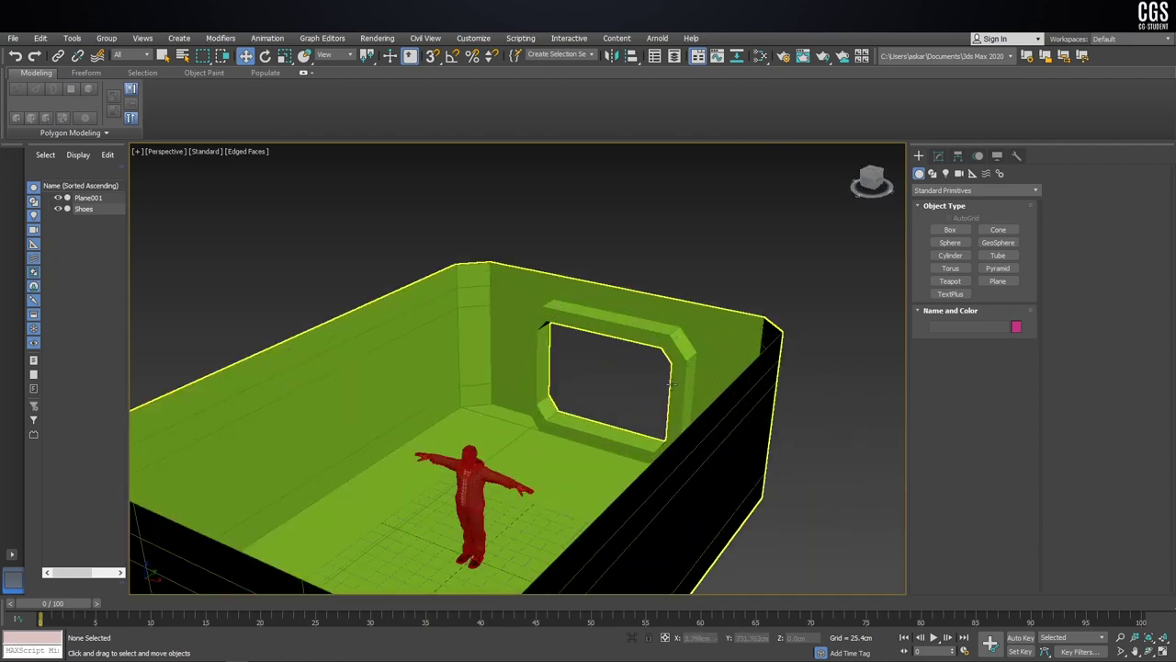
scroll(669, 383, "down", 2)
scroll(669, 385, "down", 3)
middle_click_drag(669, 385, 538, 342, "alt")
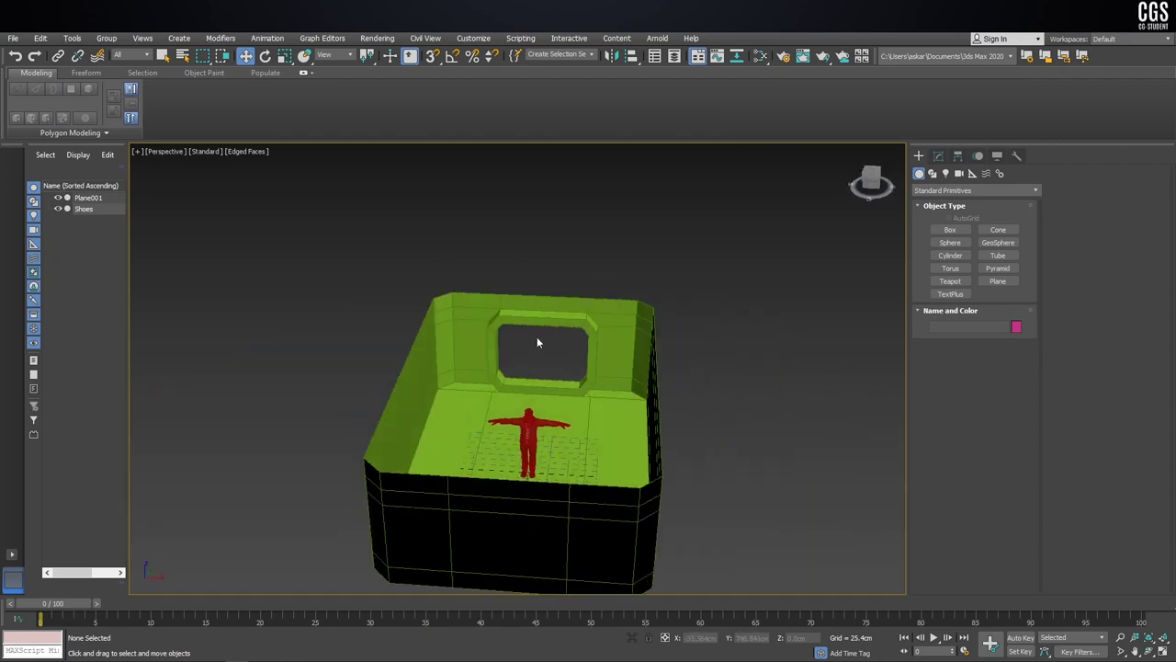
scroll(588, 331, "up", 3)
left_click(635, 281)
scroll(635, 281, "down", 3)
middle_click_drag(635, 282, 827, 276, "alt")
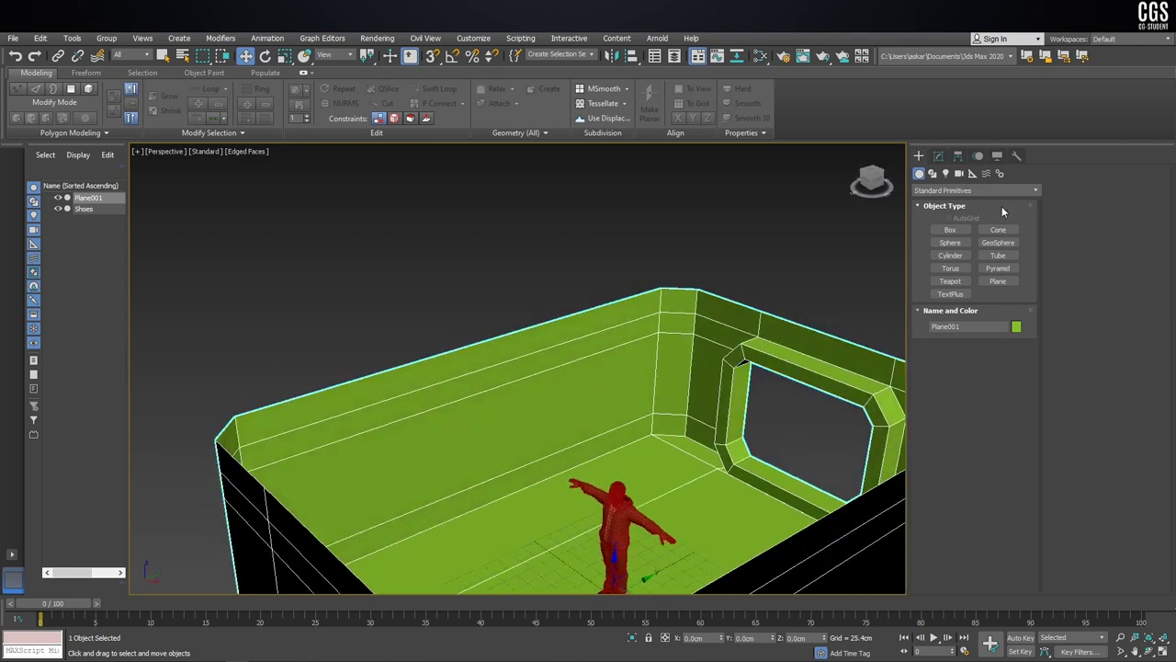
left_click(938, 156)
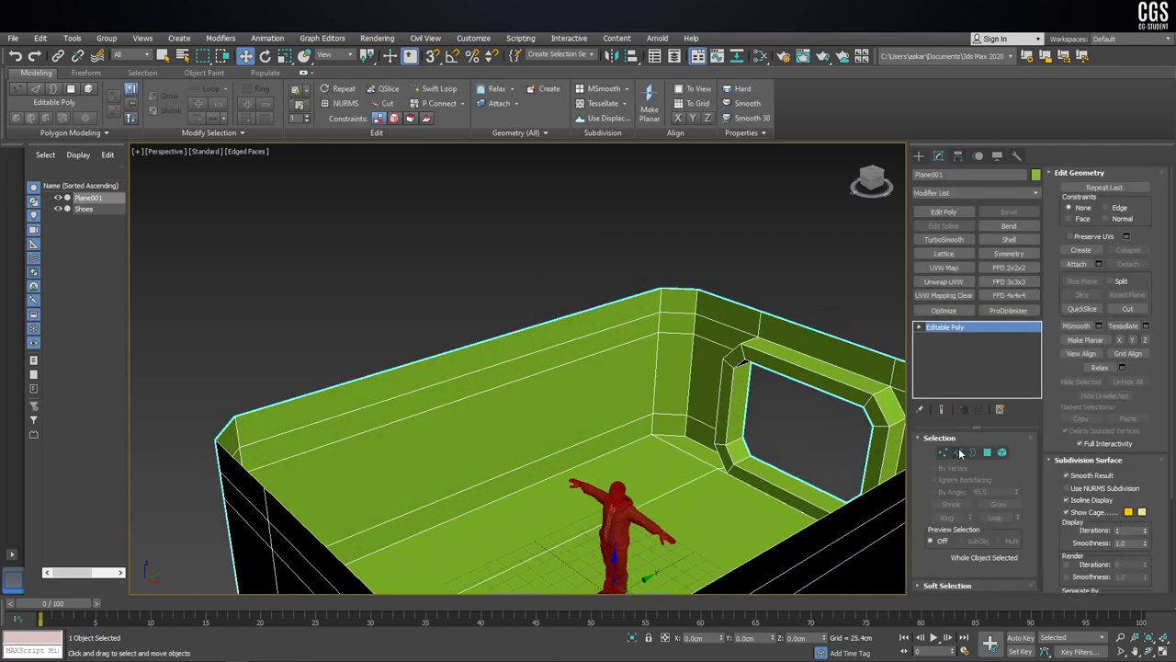
Step: Ring-select the 12 horizontal wall edges and connect them with 2 edge loops pinched 60 apart
left_click(960, 453)
left_click(493, 299)
left_click(498, 407, "shift")
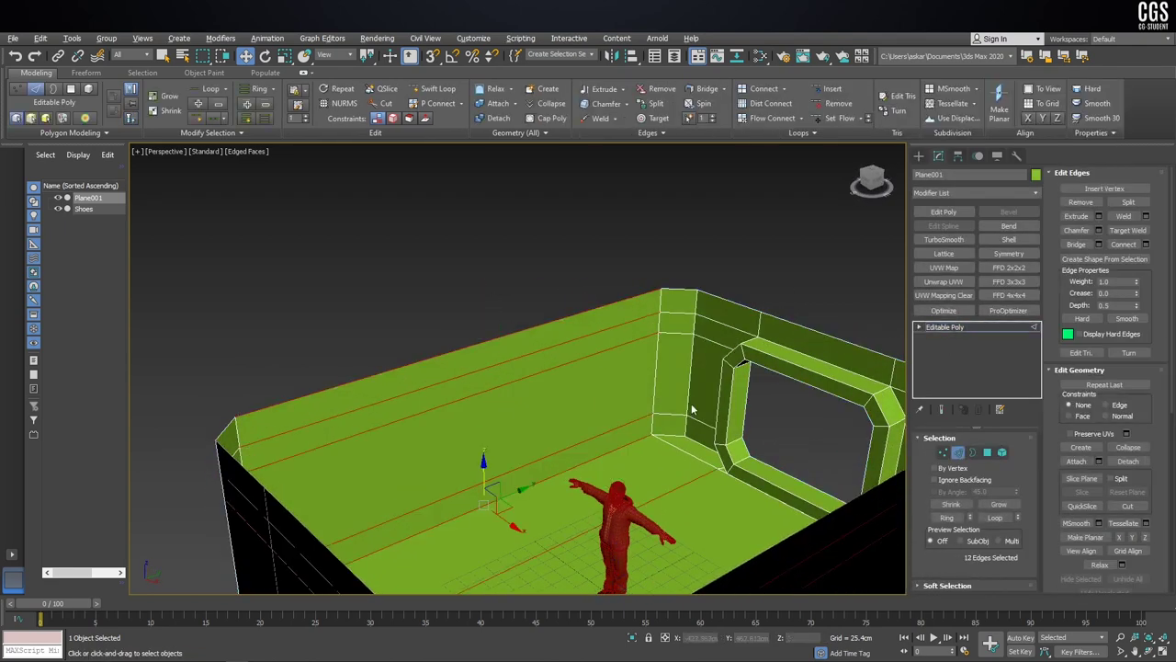
left_click(1146, 244)
left_click_drag(525, 393, 499, 394)
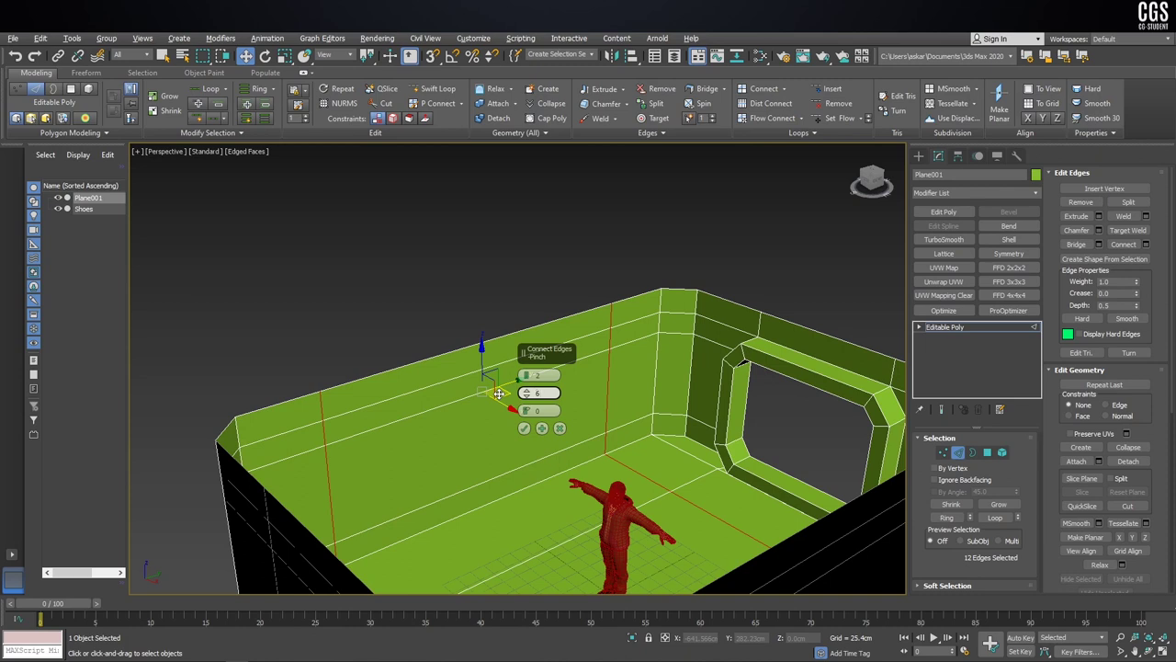
type("100")
Step: Connect the selected wall edges with 2 segments, pinched to 3 and slid to -60
key("Return")
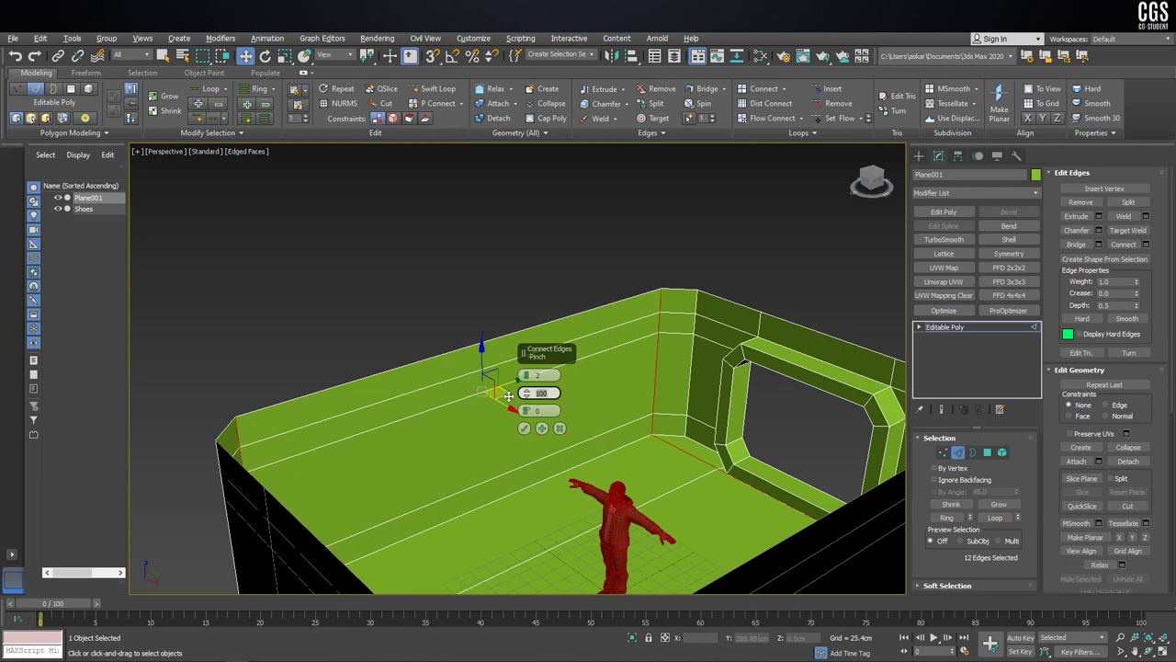
type("50")
key("Return")
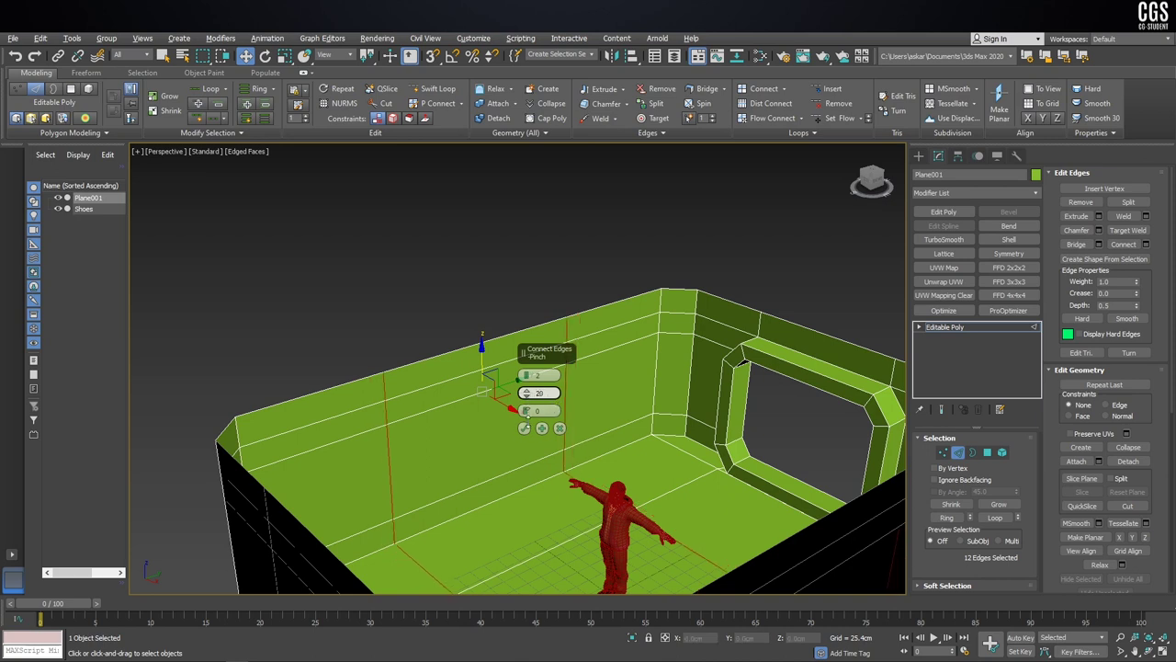
left_click_drag(530, 397, 530, 409)
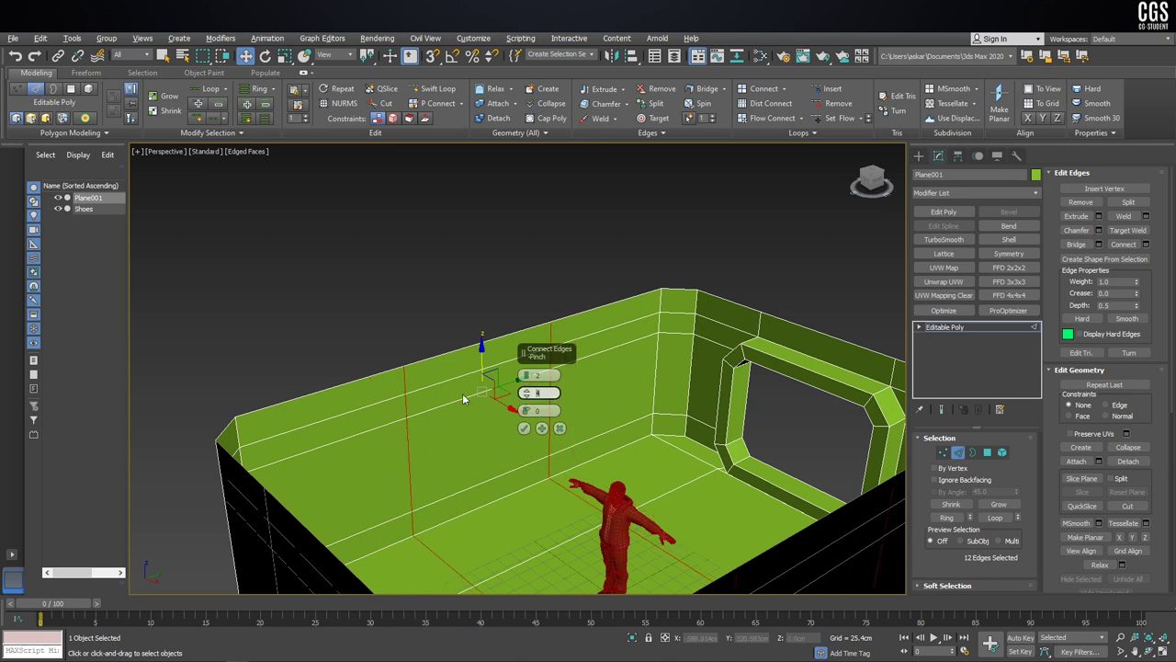
type("11")
key("Return")
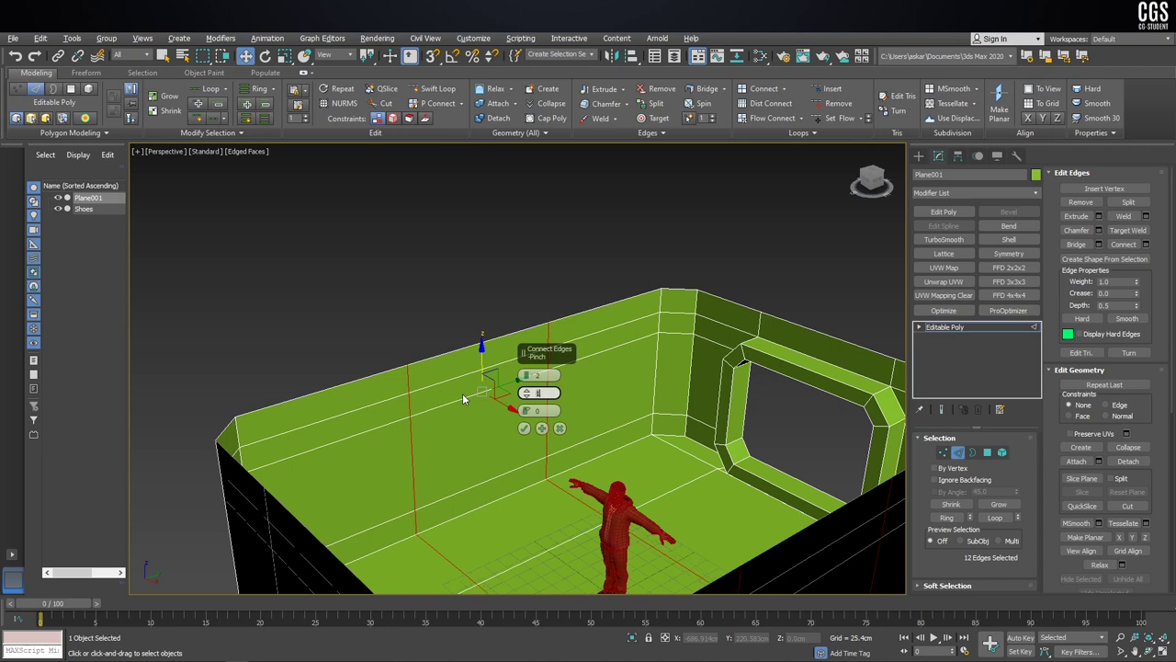
type("3")
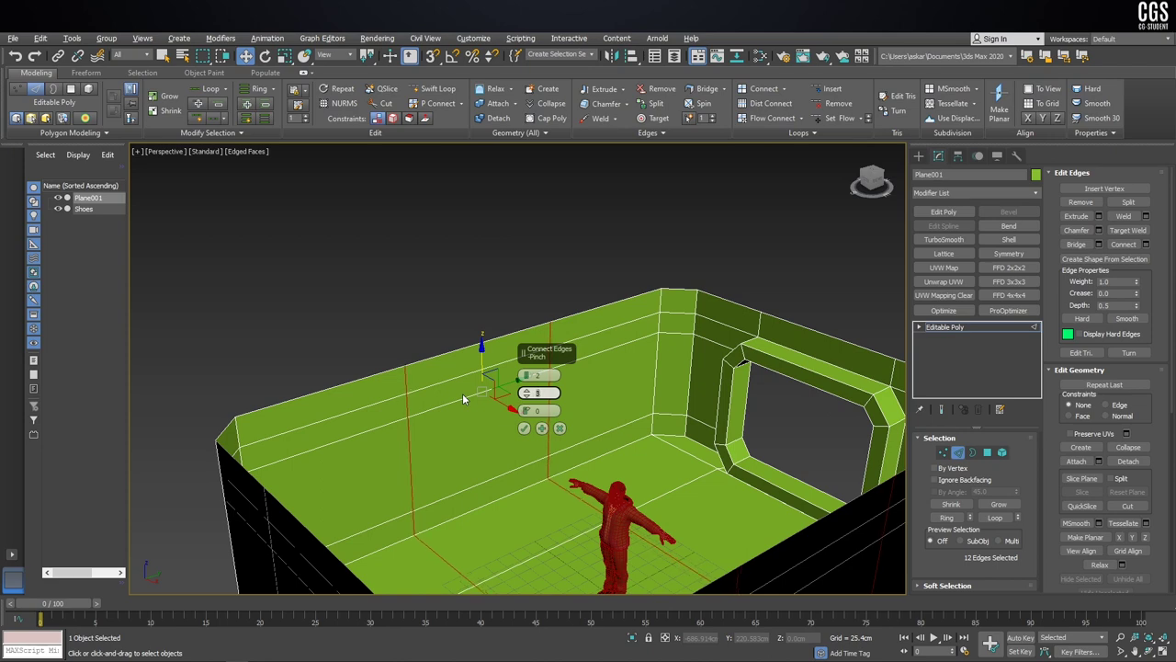
key("Return")
middle_click_drag(670, 405, 625, 406, "alt")
mouse_move(525, 410)
left_mouse_down()
mouse_move(514, 452)
mouse_move(543, 560)
mouse_move(526, 434)
left_mouse_up()
Step: Apply the edge connection and select the two wall polygons between the new edges
left_click(524, 430)
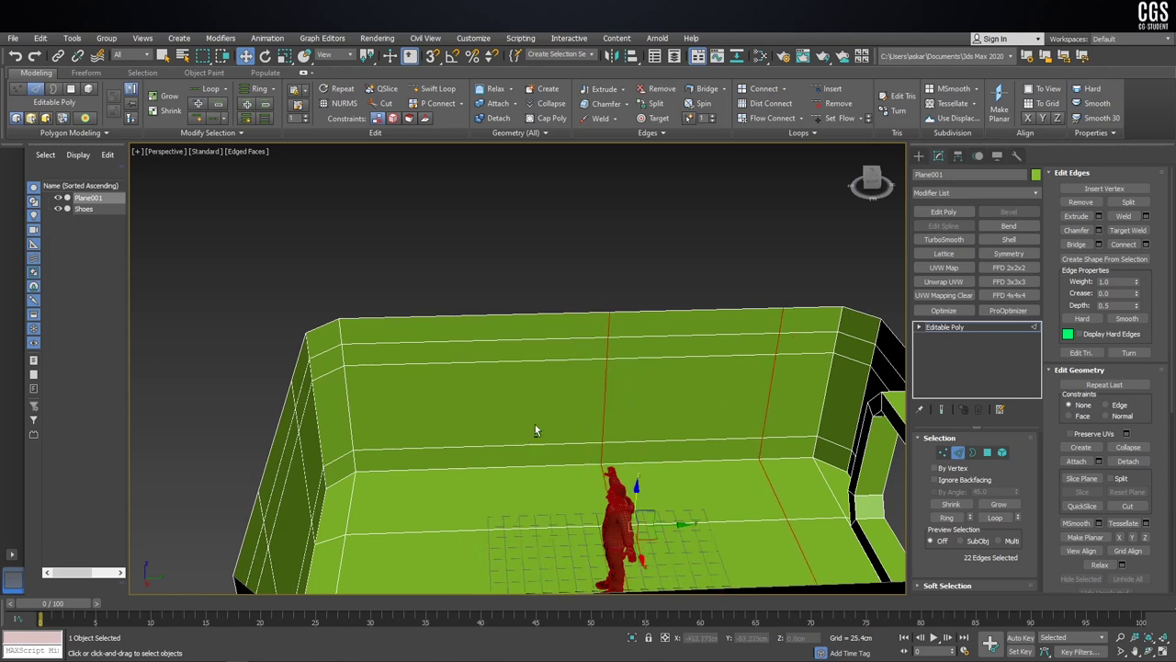
middle_click_drag(534, 425, 547, 408, "alt")
scroll(547, 408, "up", 5)
middle_click_drag(620, 379, 644, 386, "alt")
left_click(987, 452)
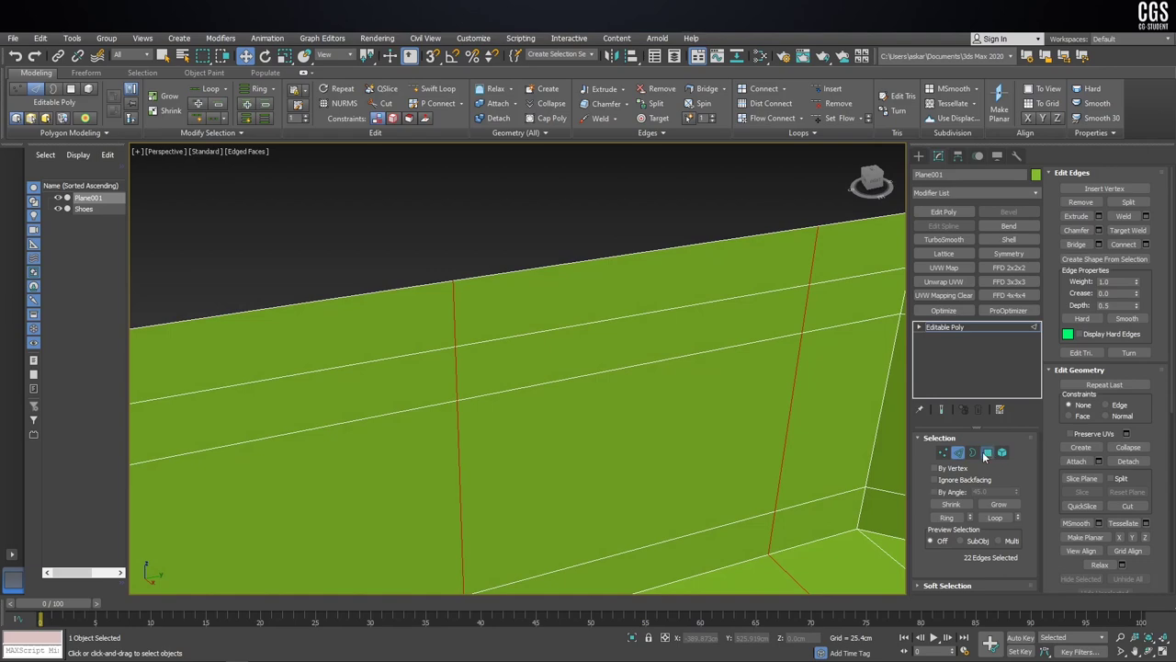
left_click(604, 341)
left_click(624, 483, "ctrl")
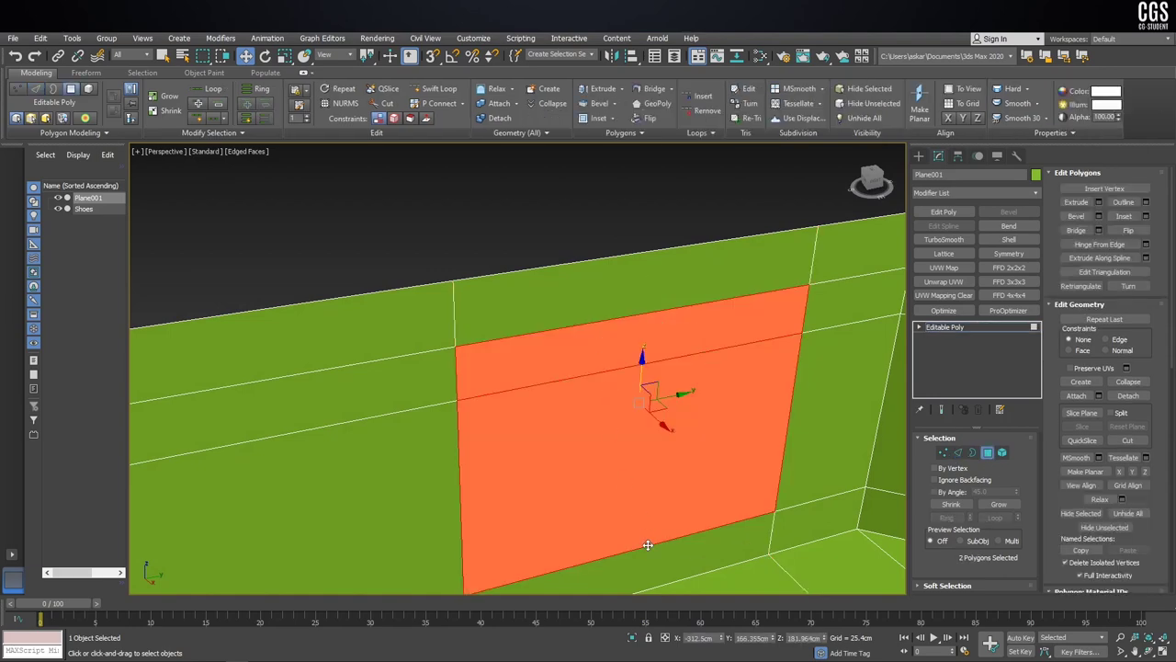
Step: Bevel the two wall faces out about 29.7 cm with a negative outline tapering the sides
scroll(634, 496, "down", 3)
mouse_move(622, 452)
middle_mouse_down("alt")
mouse_move(634, 478)
mouse_move(677, 388)
middle_mouse_up("alt")
scroll(650, 417, "up", 2)
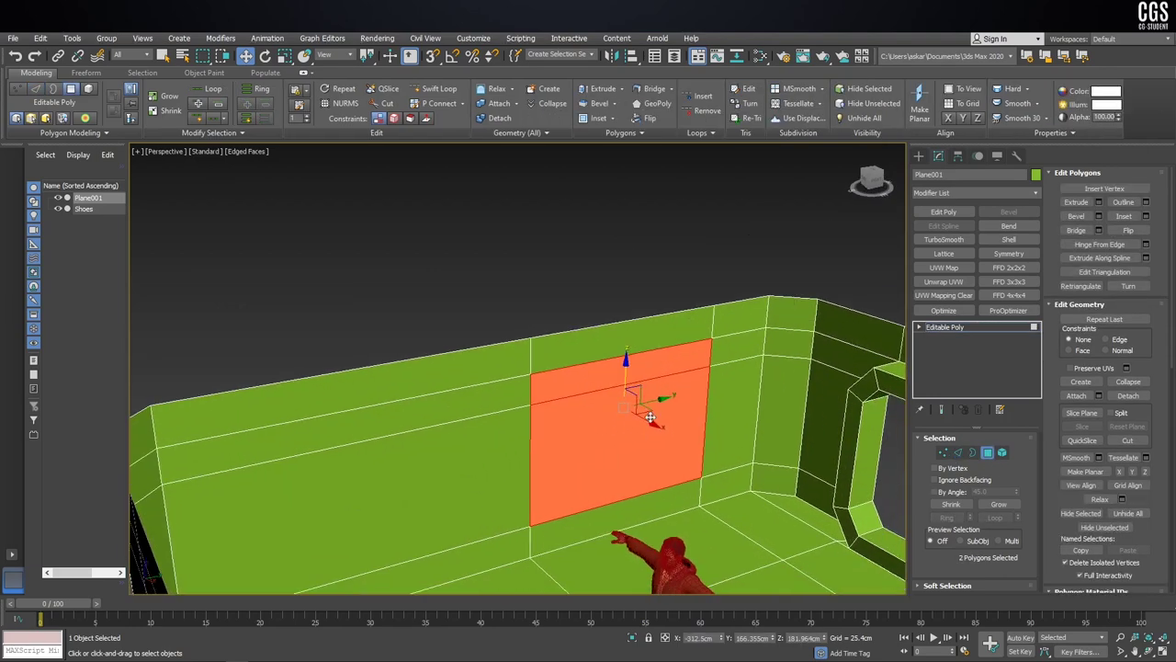
scroll(649, 418, "up", 2)
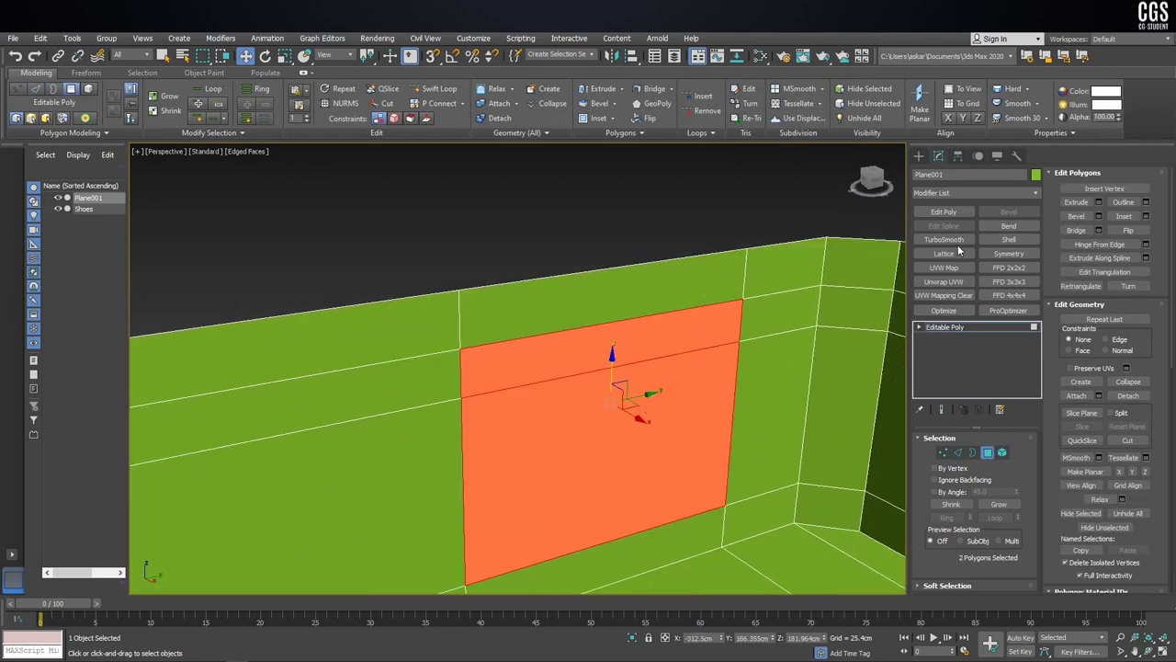
left_click(1098, 216)
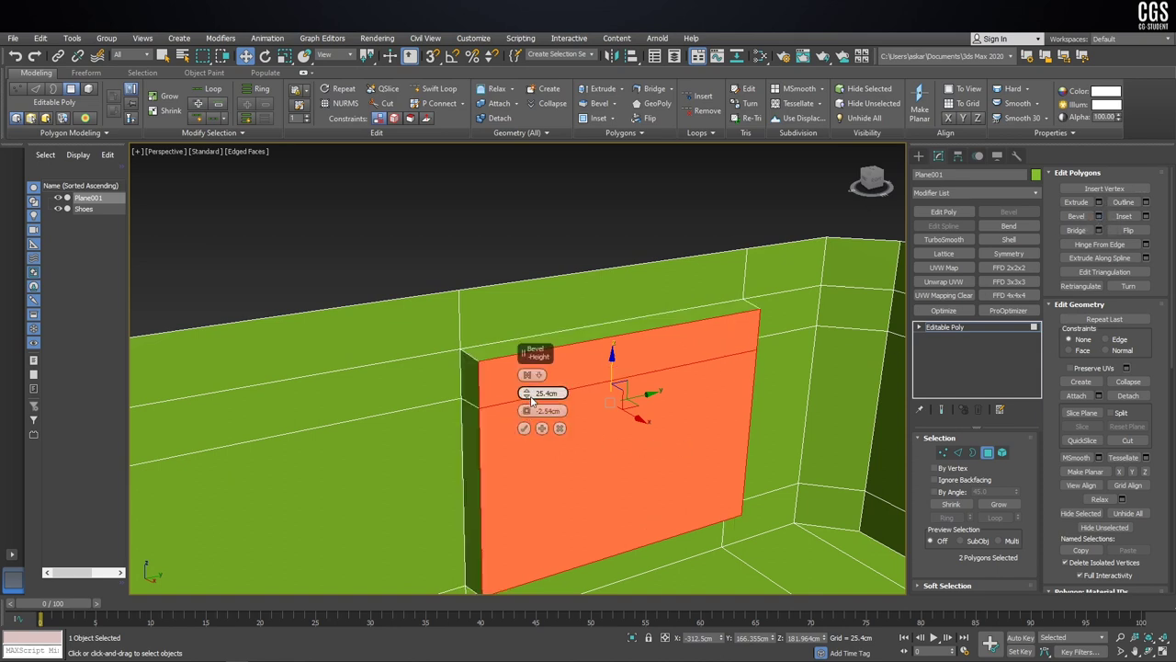
left_click_drag(527, 392, 529, 413)
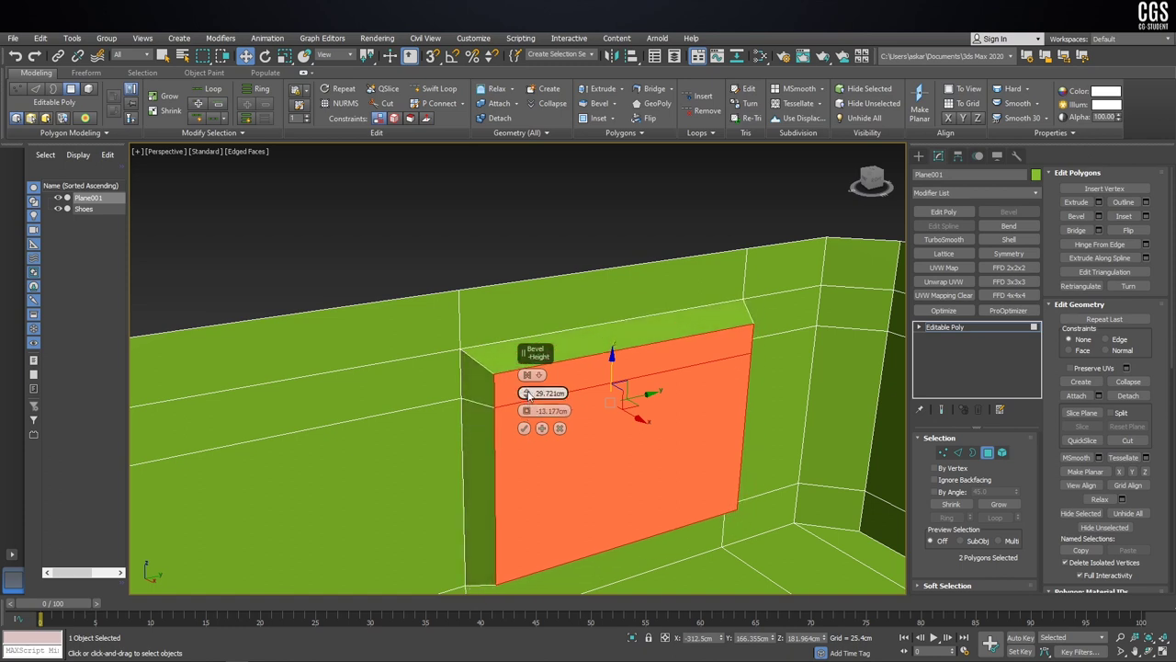
left_click_drag(530, 395, 530, 390)
left_click(524, 428)
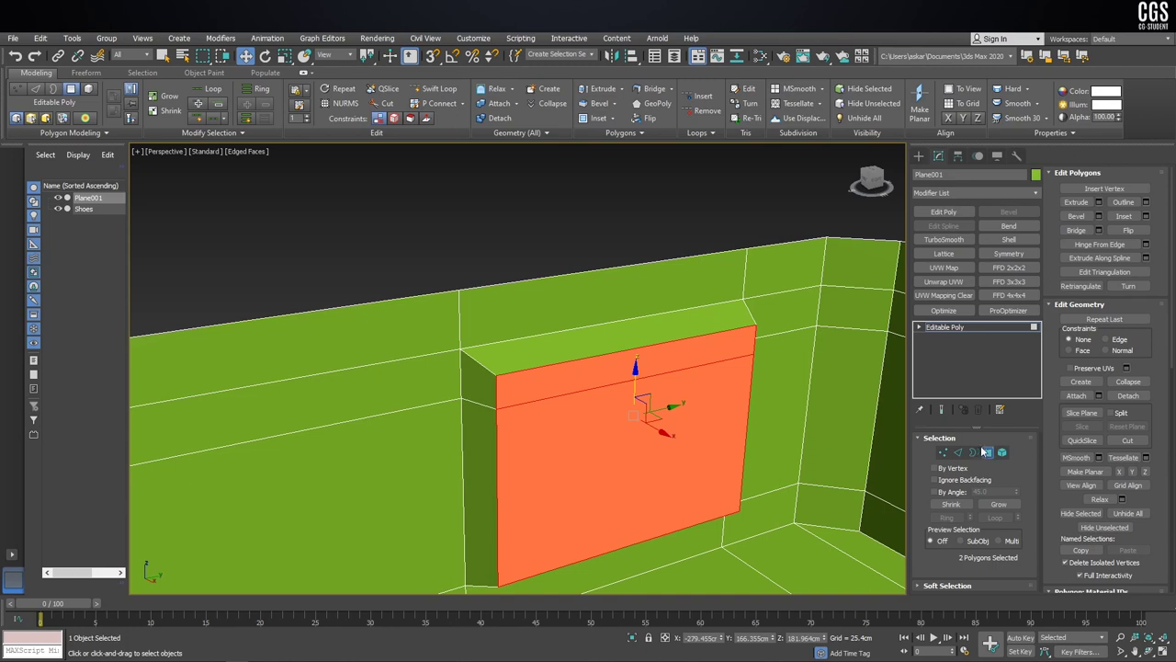
Step: Clear the polygon selection and reselect the room object Plane001
key("ctrl+a")
scroll(550, 349, "down", 8)
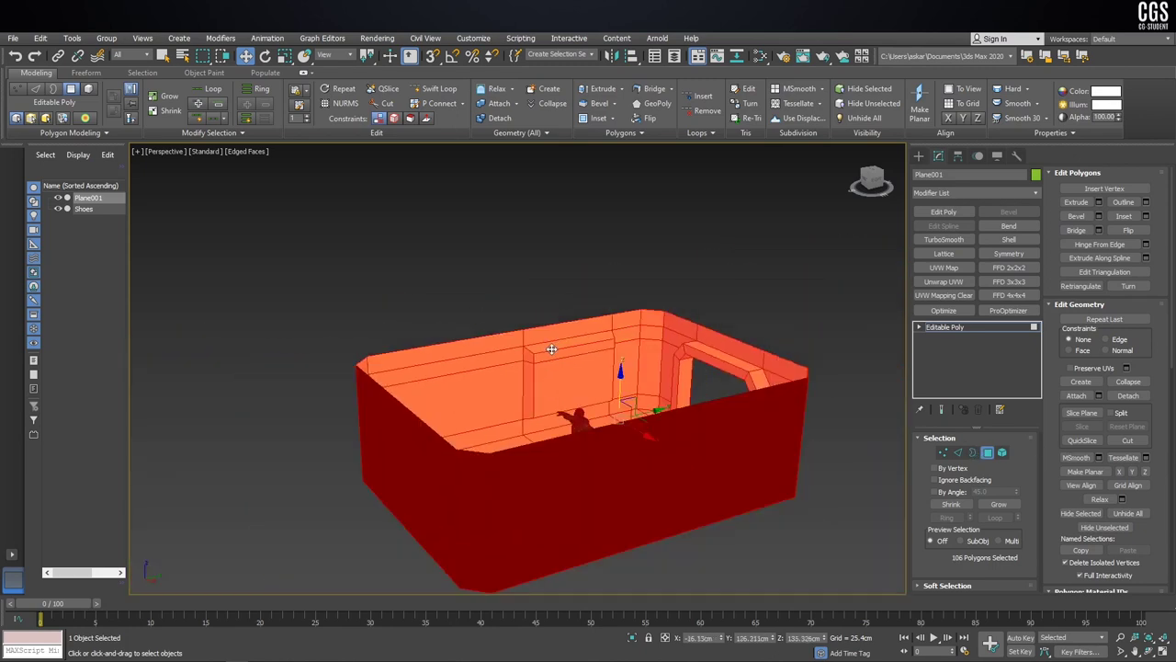
scroll(1048, 395, "down", 2)
scroll(1047, 395, "down", 3)
scroll(1047, 395, "down", 2)
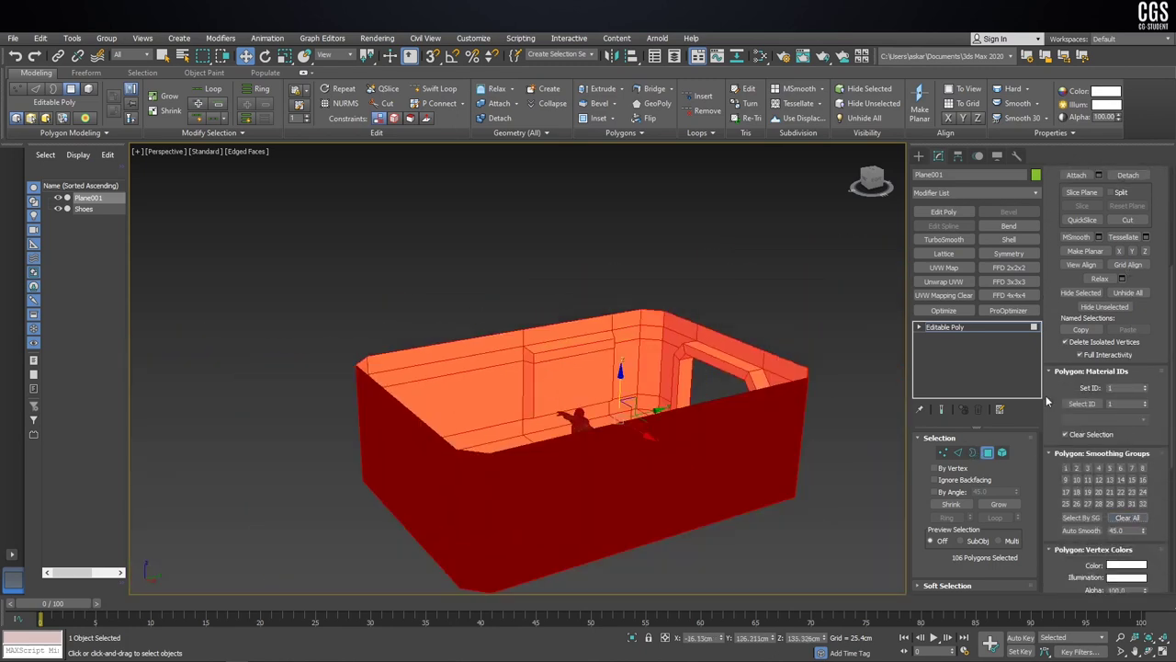
left_click(918, 155)
mouse_move(588, 395)
middle_mouse_down("alt")
mouse_move(589, 364)
mouse_move(617, 355)
mouse_move(568, 382)
mouse_move(639, 269)
mouse_move(570, 299)
middle_mouse_up("alt")
scroll(589, 365, "up", 5)
left_click(589, 365)
scroll(589, 365, "down", 5)
scroll(613, 375, "up", 3)
scroll(568, 383, "down", 3)
scroll(638, 269, "up", 5)
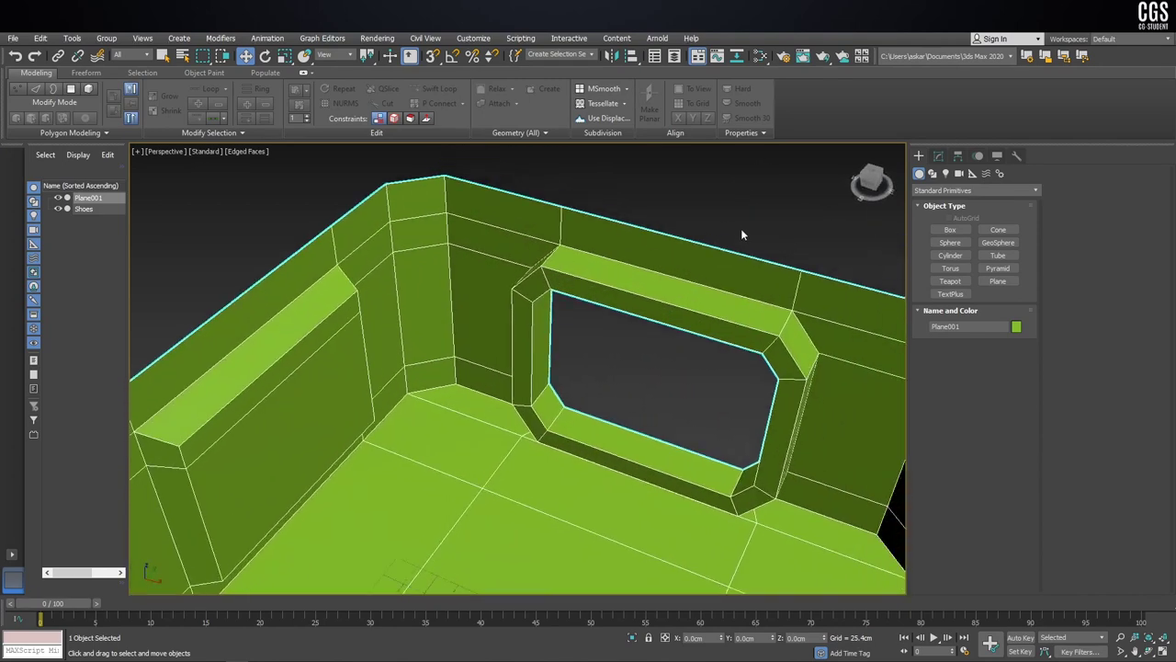
Step: Select the window frame polygons on Plane001 and grow the selection twice to 24 faces
left_click(938, 155)
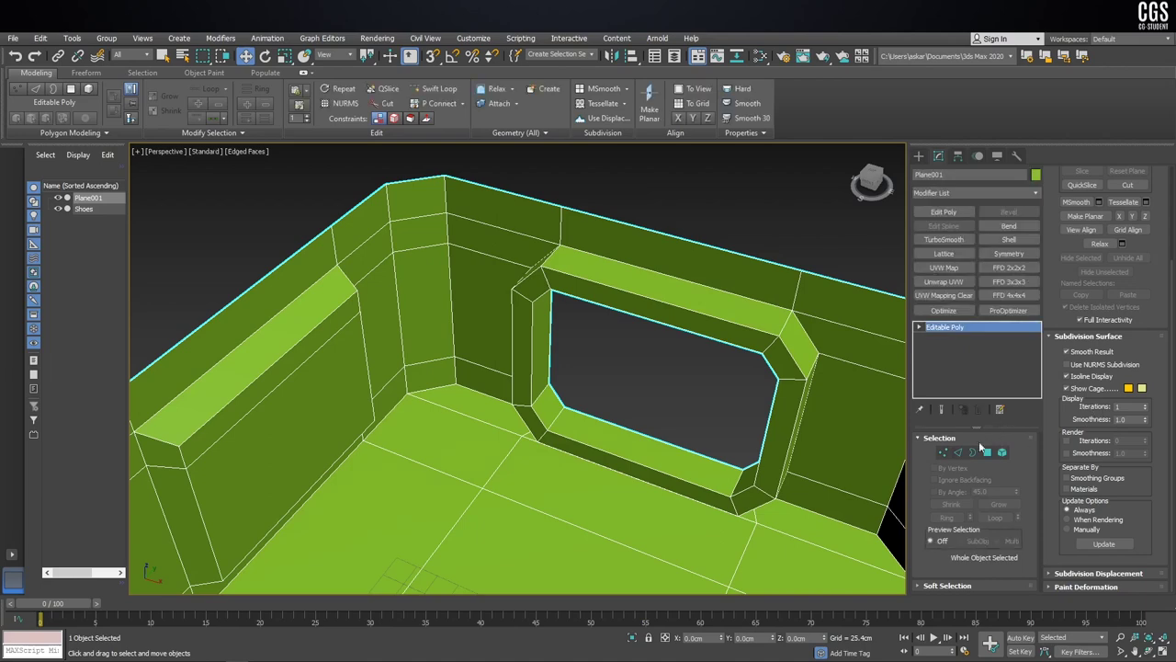
left_click(987, 452)
left_click(716, 469)
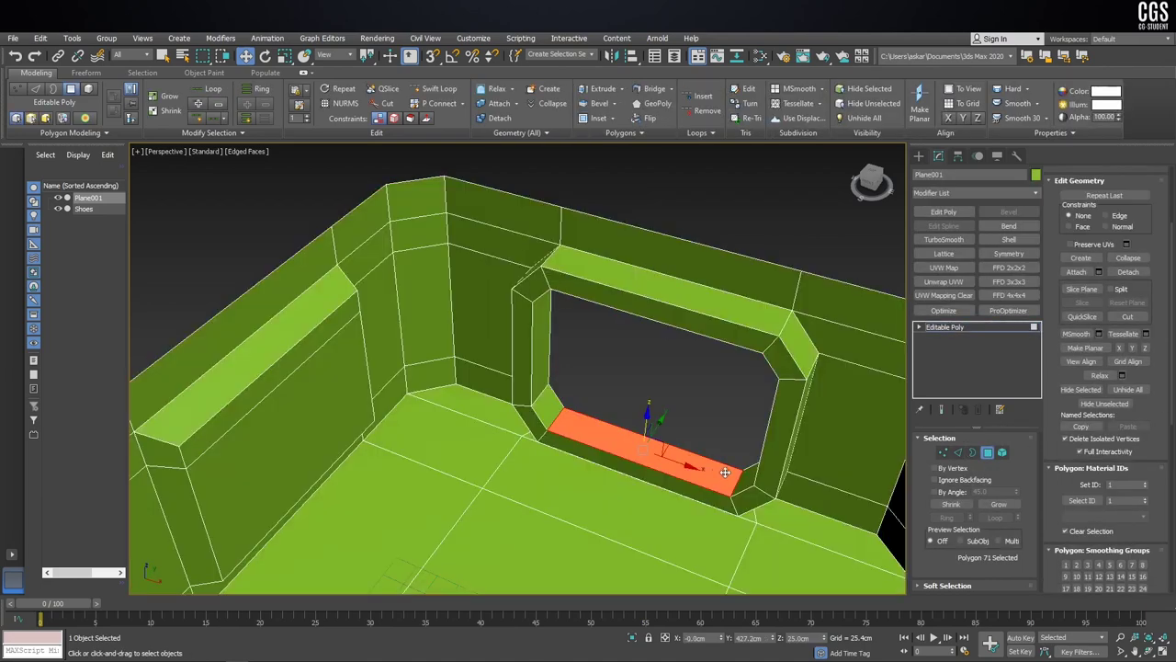
left_click(744, 482, "shift")
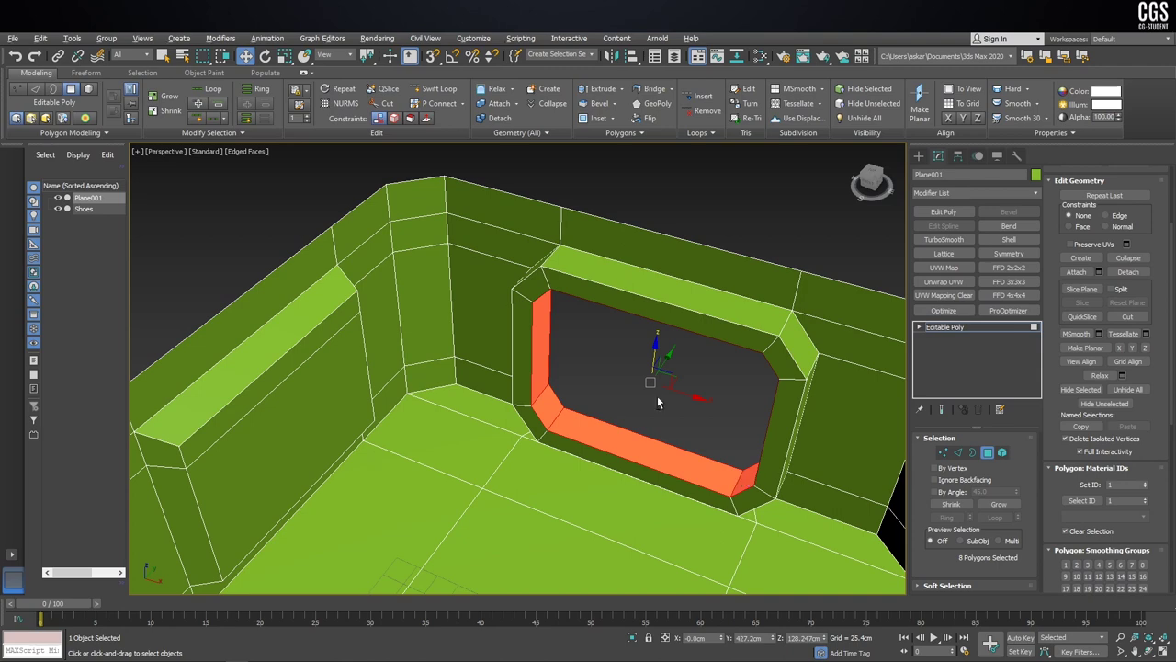
mouse_move(658, 401)
middle_mouse_down("alt")
mouse_move(723, 379)
mouse_move(709, 420)
middle_mouse_up("alt")
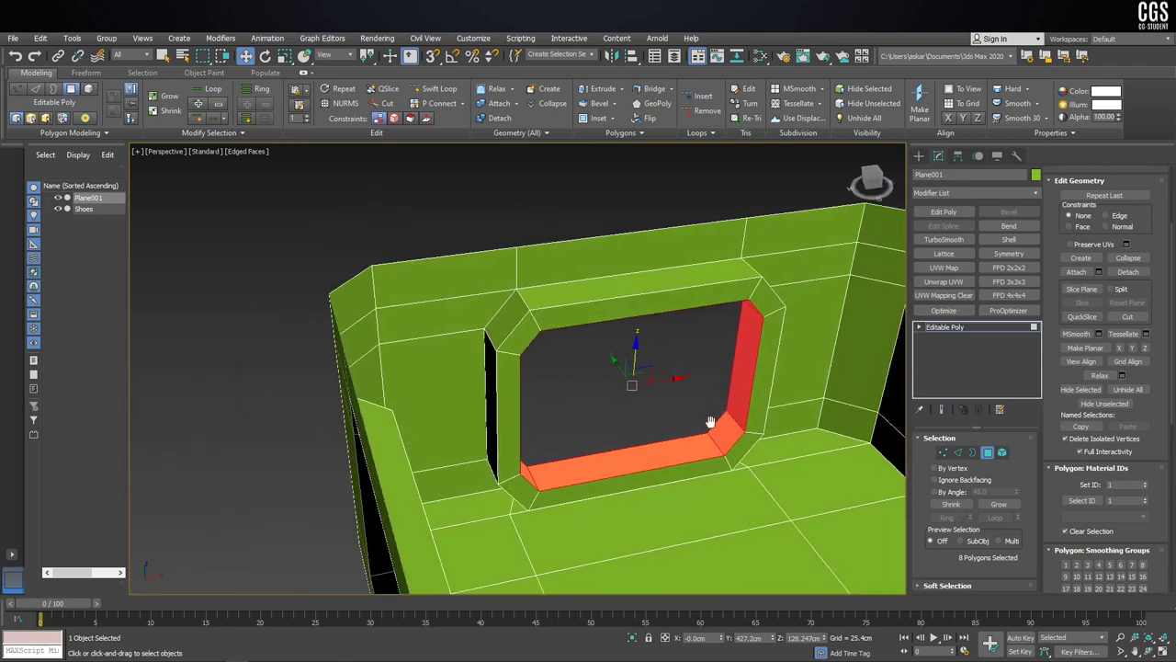
left_click(999, 504)
left_click(998, 504)
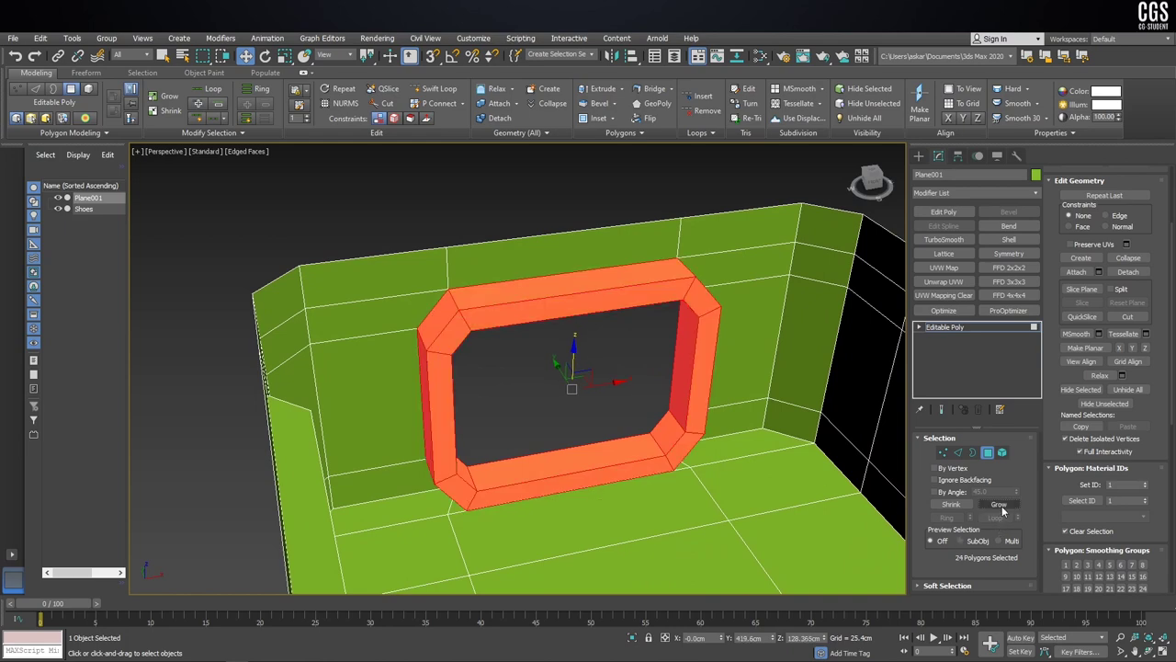
mouse_move(542, 407)
middle_mouse_down("alt")
mouse_move(559, 368)
mouse_move(610, 318)
middle_mouse_up("alt")
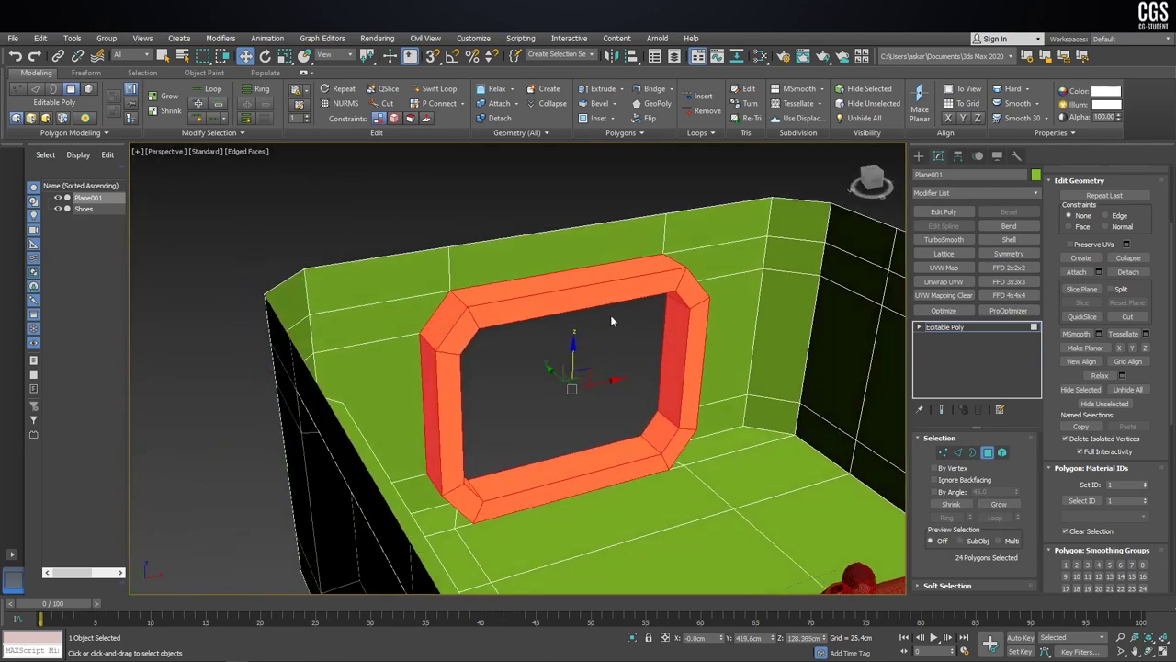
scroll(614, 318, "up", 3)
Step: Detach the frame faces as a new object named Gate_1 and select it
left_click(1128, 273)
type("Gate_1")
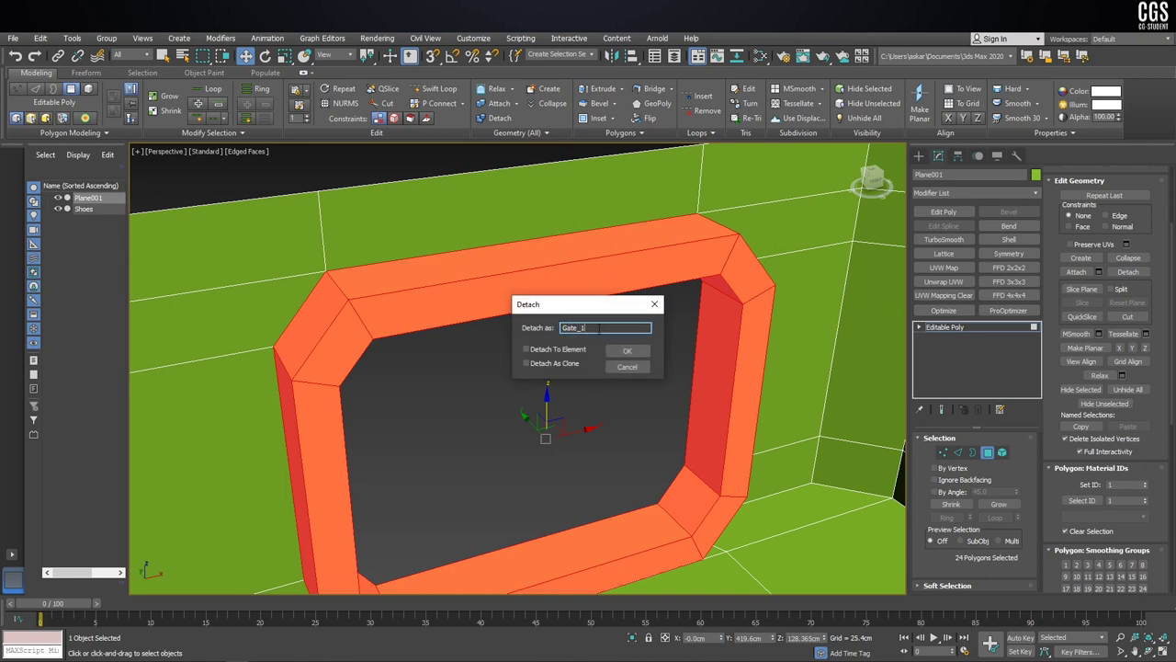
left_click(627, 352)
scroll(588, 376, "down", 5)
middle_click_drag(588, 377, 806, 254, "alt")
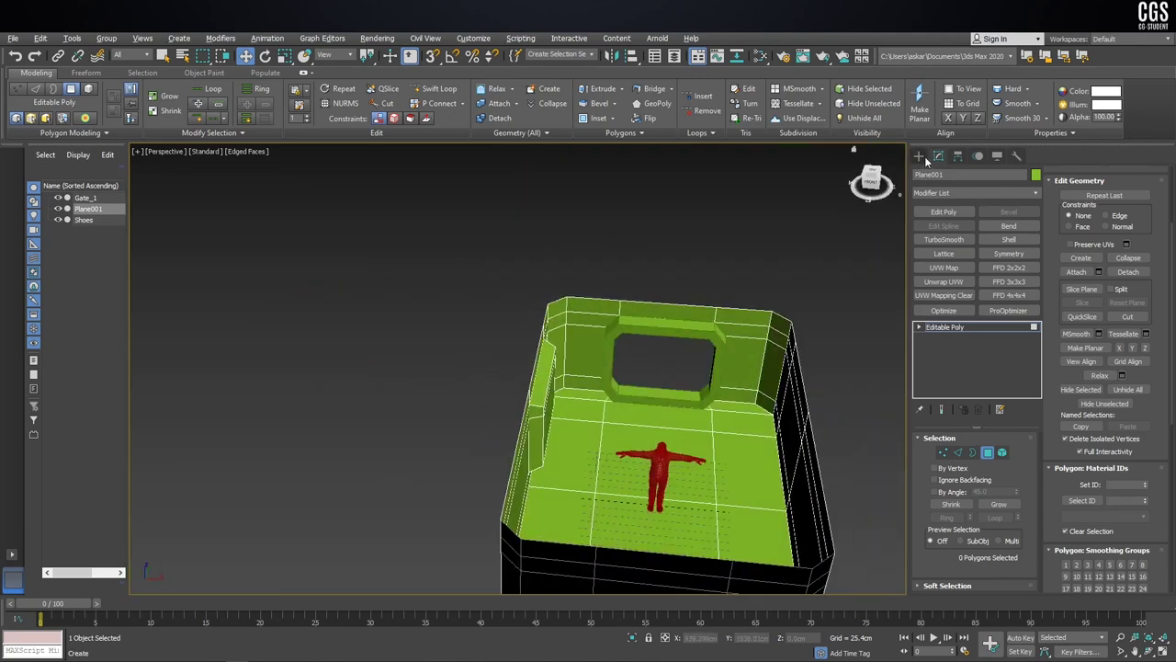
left_click(919, 156)
left_click(714, 368)
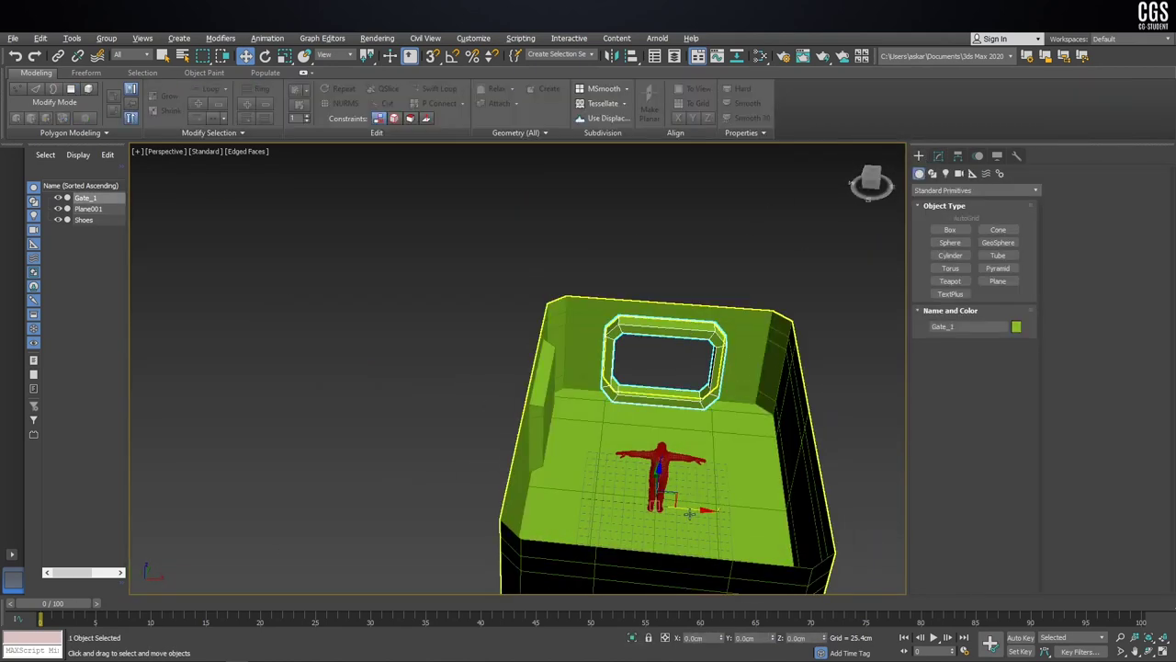
Step: Test-move Gate_1 to confirm it is separate, undo, and reselect Plane001
left_click_drag(689, 512, 874, 525)
key("ctrl+z")
left_click(874, 525)
mouse_move(874, 525)
middle_mouse_down("alt")
mouse_move(550, 380)
mouse_move(518, 309)
middle_mouse_up("alt")
scroll(550, 380, "up", 5)
left_click(554, 373)
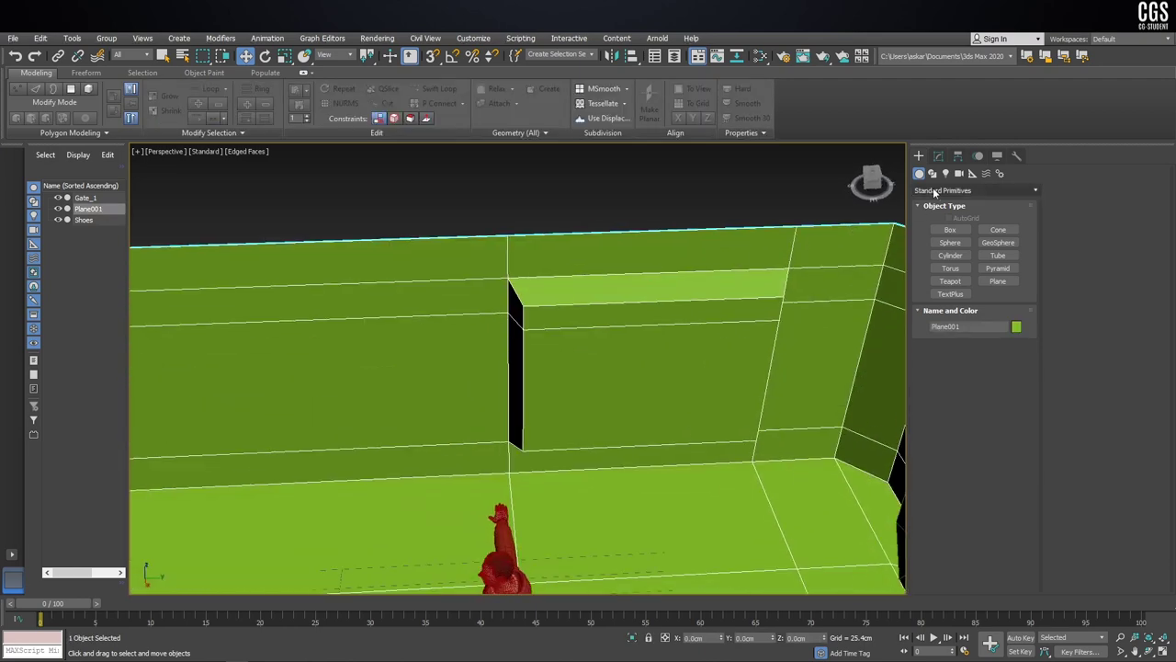
Step: Select the raised wall panel's polygons and grow the selection over all its faces
left_click(938, 156)
left_click(986, 452)
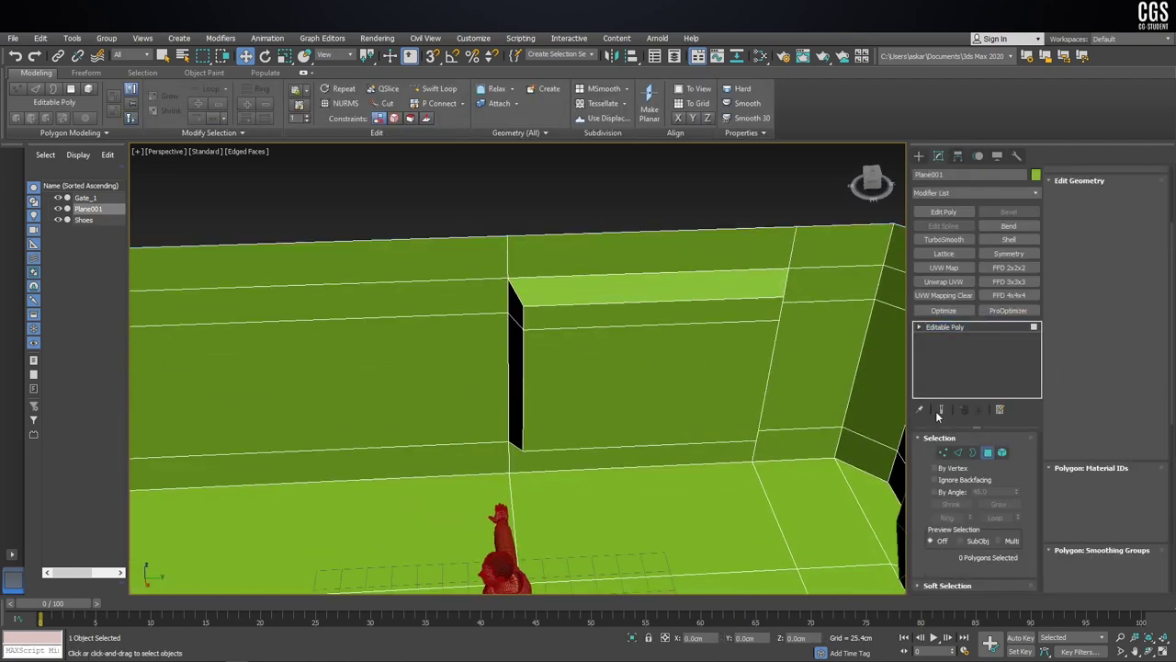
left_click(623, 288)
left_click(620, 345)
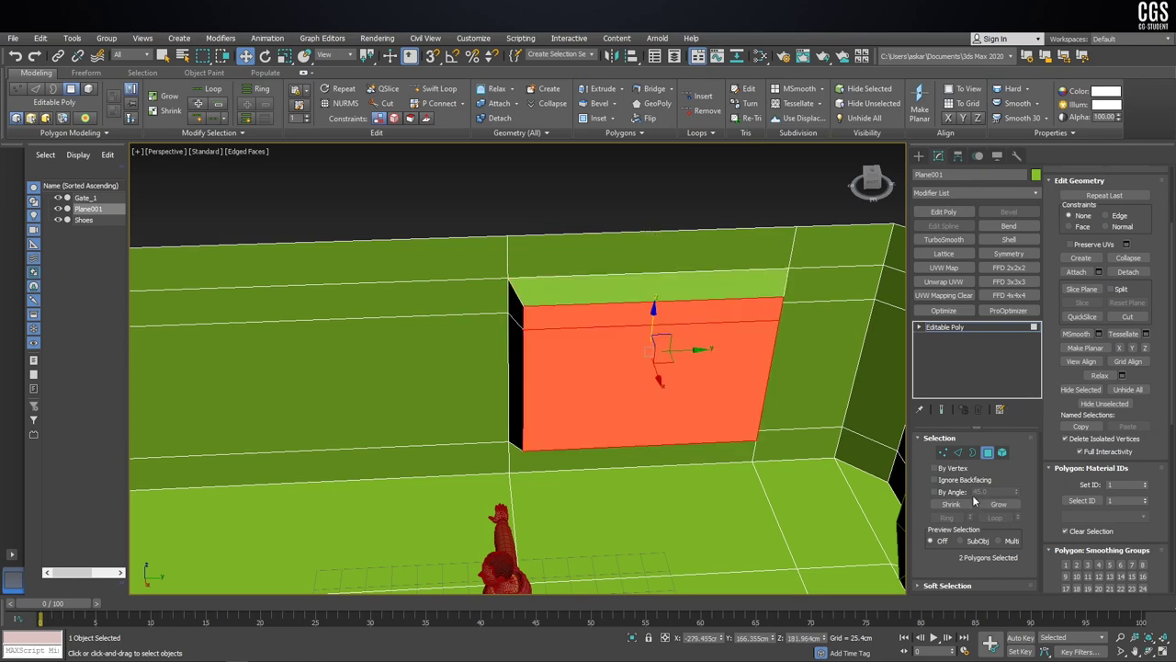
left_click(999, 504)
mouse_move(552, 368)
middle_mouse_down("alt")
mouse_move(464, 315)
mouse_move(684, 323)
middle_mouse_up("alt")
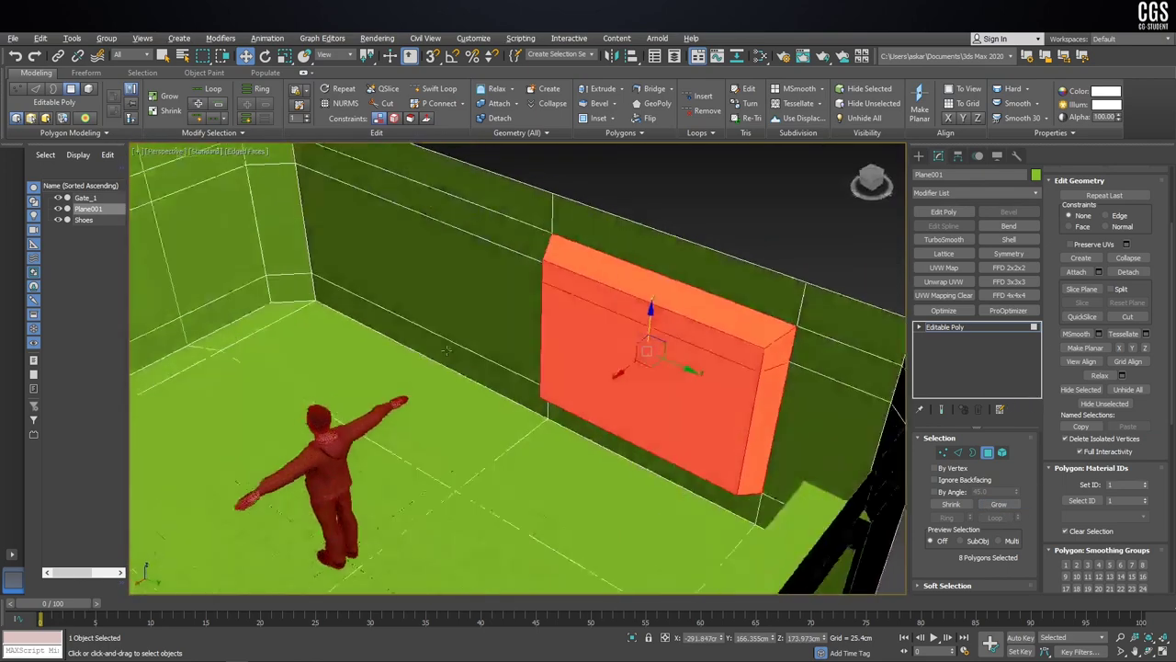
scroll(684, 324, "down", 5)
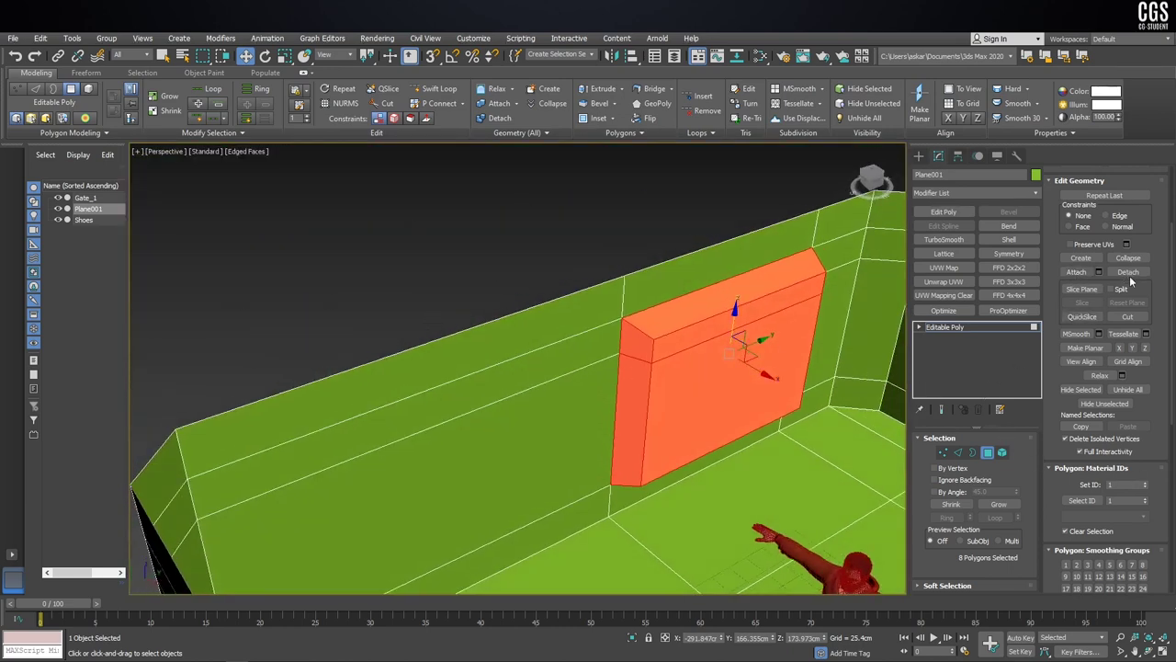
Step: Detach the panel faces as a new object named Computer_panel
left_click(1129, 276)
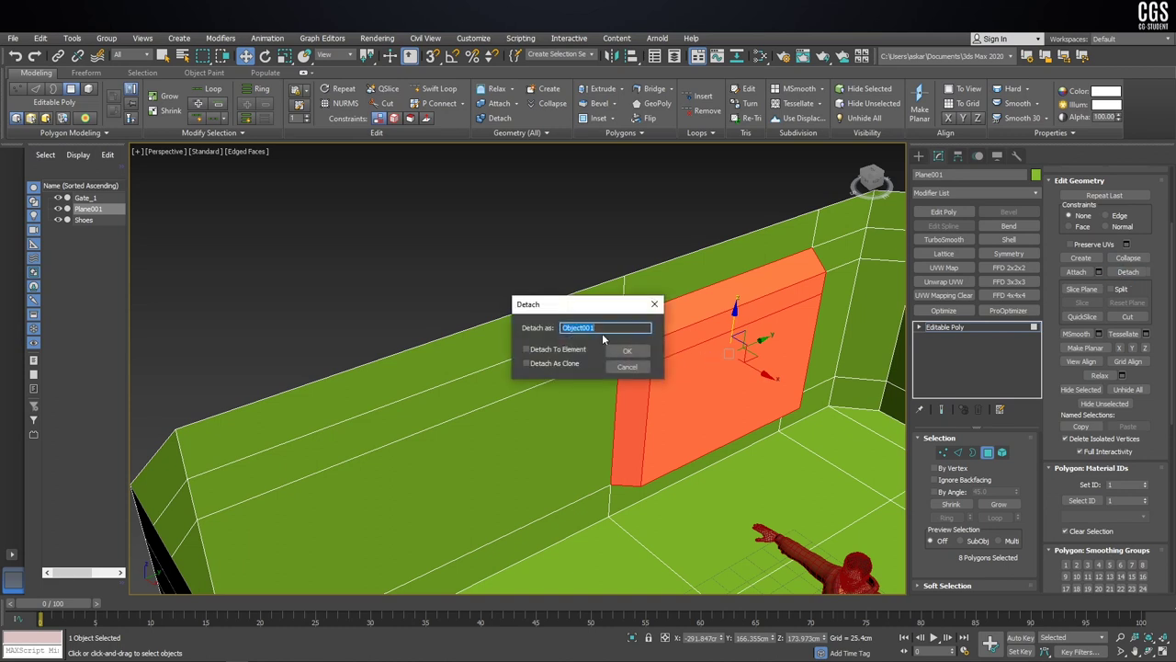
type("Computer_panel")
left_click(647, 352)
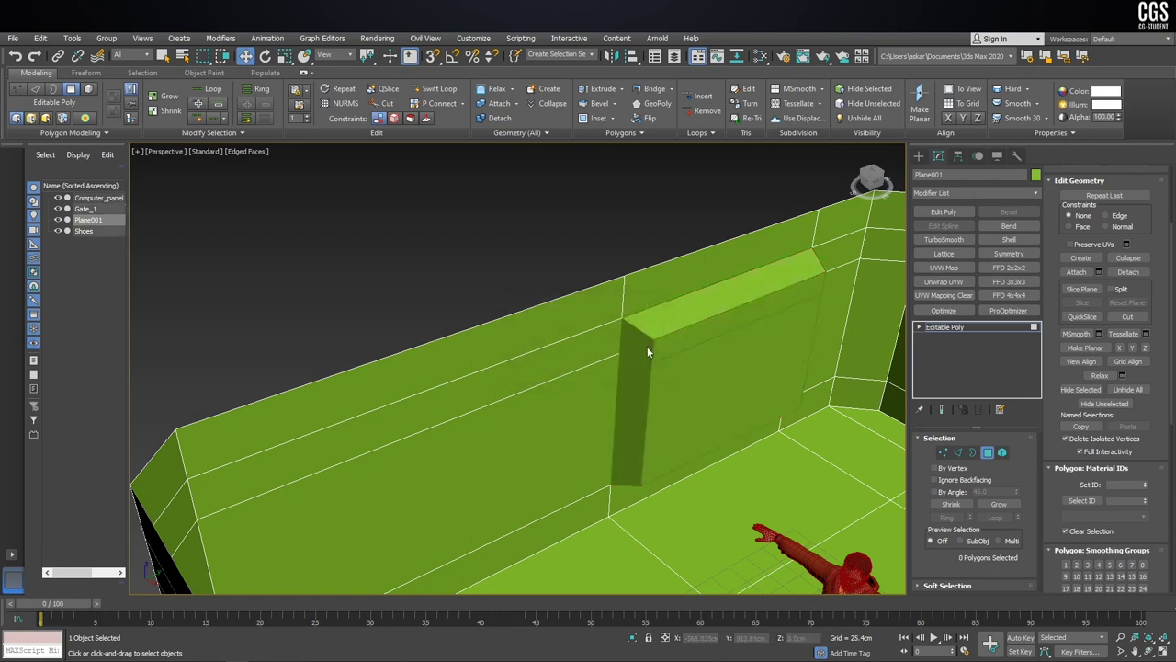
Step: Draw a box on the floor and zero its X and Y position to the origin
left_click(918, 157)
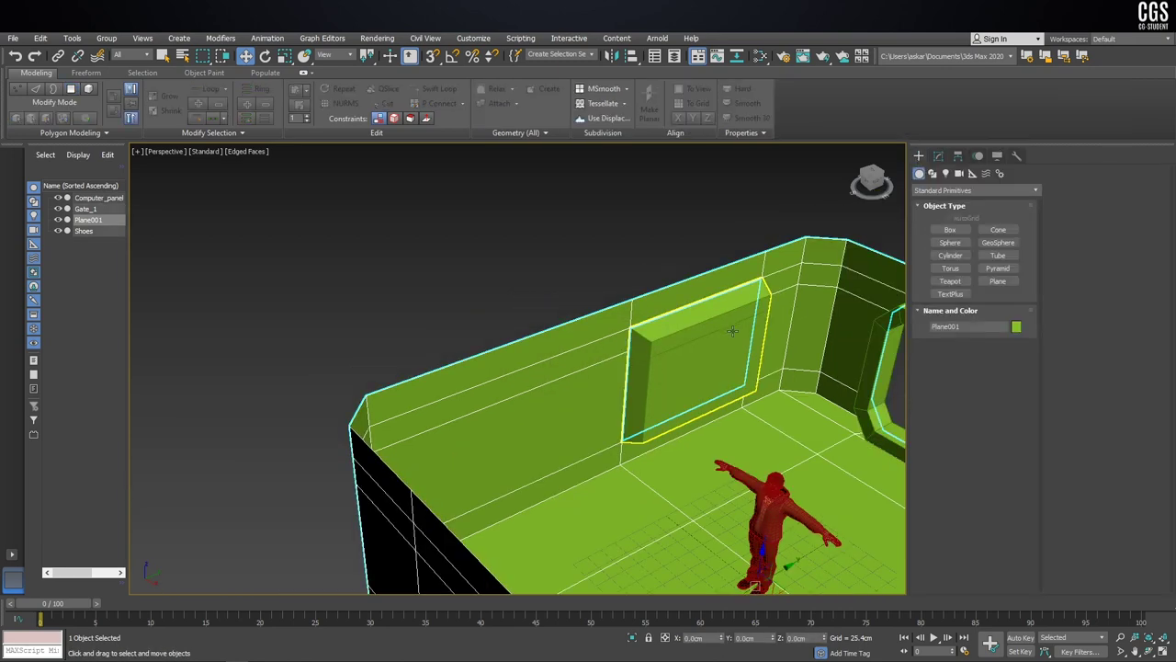
scroll(725, 421, "up", 5)
left_click(725, 372)
mouse_move(725, 373)
middle_mouse_down("alt")
mouse_move(677, 425)
mouse_move(705, 417)
mouse_move(539, 420)
middle_mouse_up("alt")
scroll(676, 426, "up", 4)
scroll(705, 417, "down", 5)
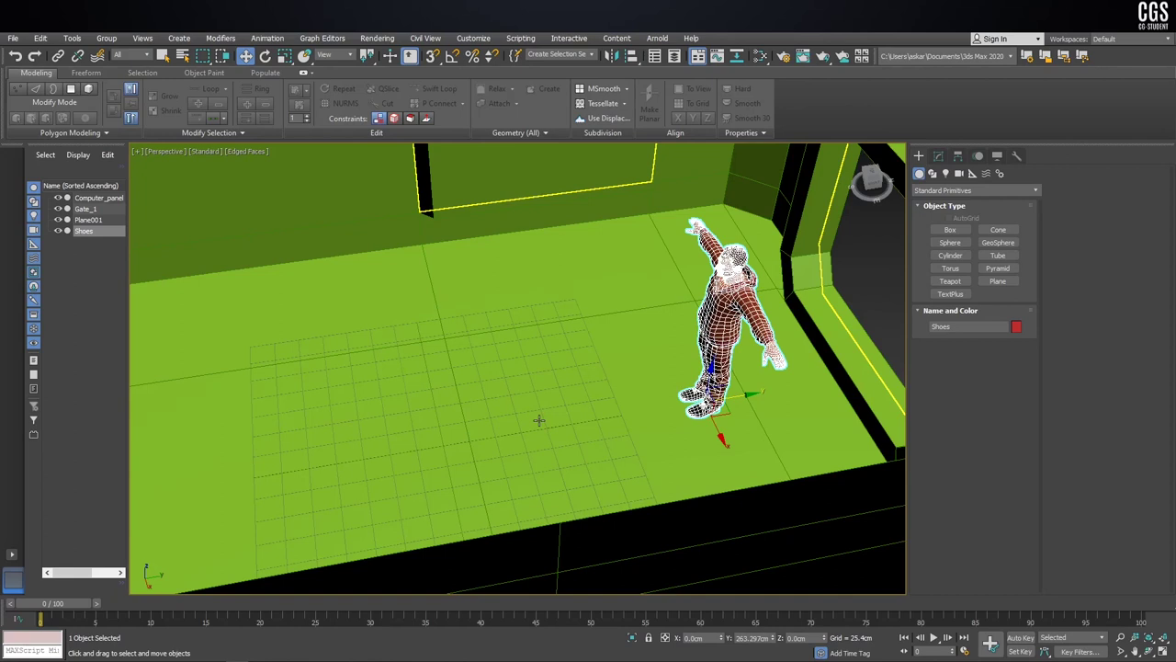
left_click(950, 230)
left_click_drag(428, 401, 539, 437)
left_click(538, 358)
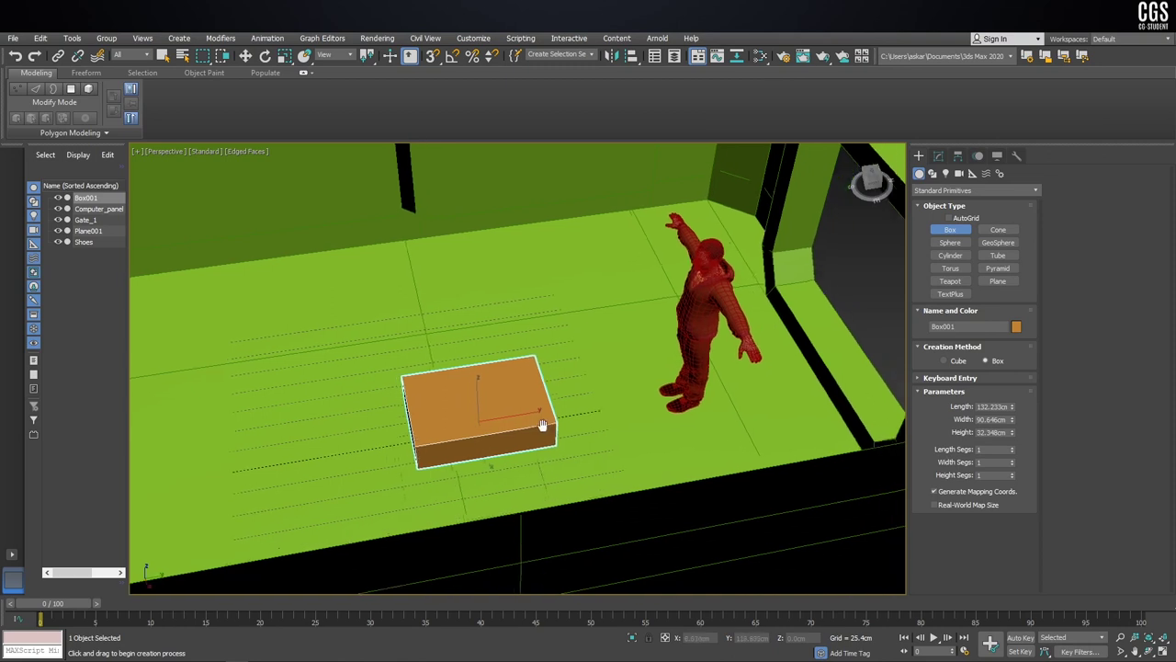
key("w")
right_click(722, 640)
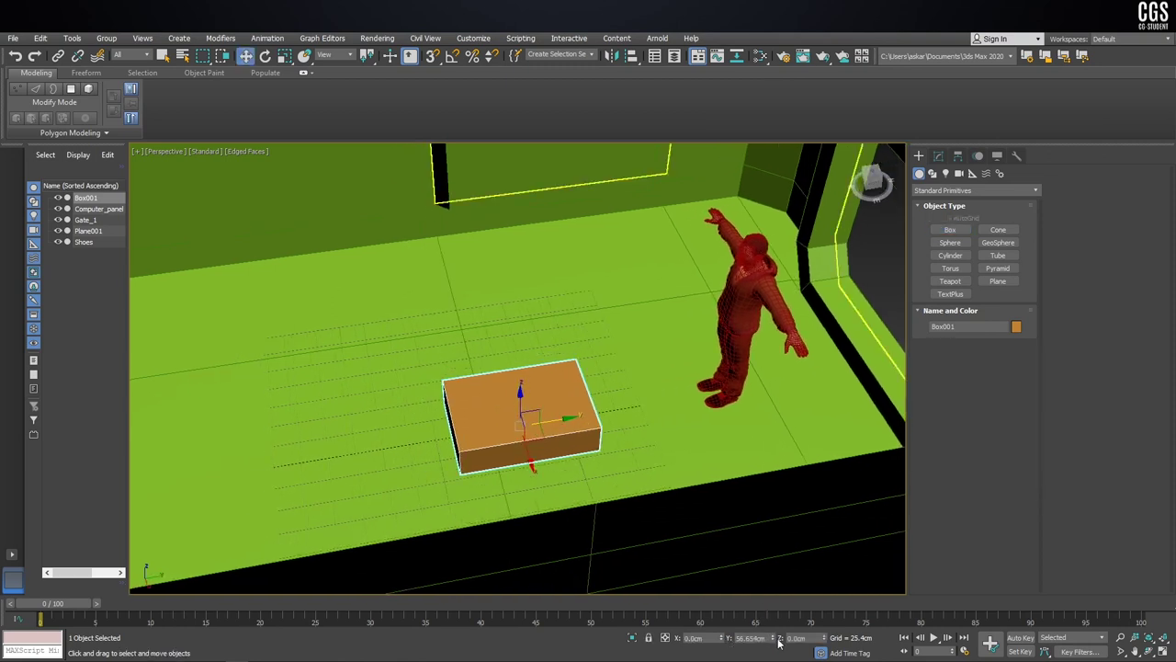
right_click(776, 640)
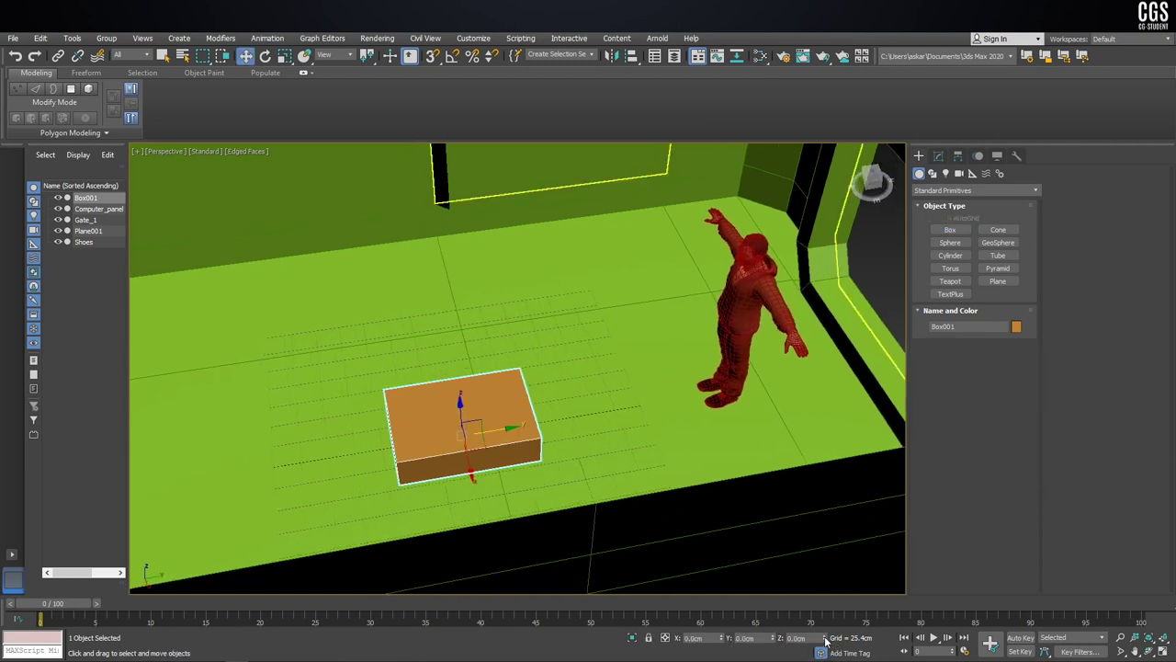
Step: Set Box001 to 250 cm length, 150 cm width and 8 cm height
mouse_move(689, 507)
middle_mouse_down("alt")
mouse_move(449, 428)
mouse_move(514, 404)
middle_mouse_up("alt")
left_click(938, 155)
type("2")
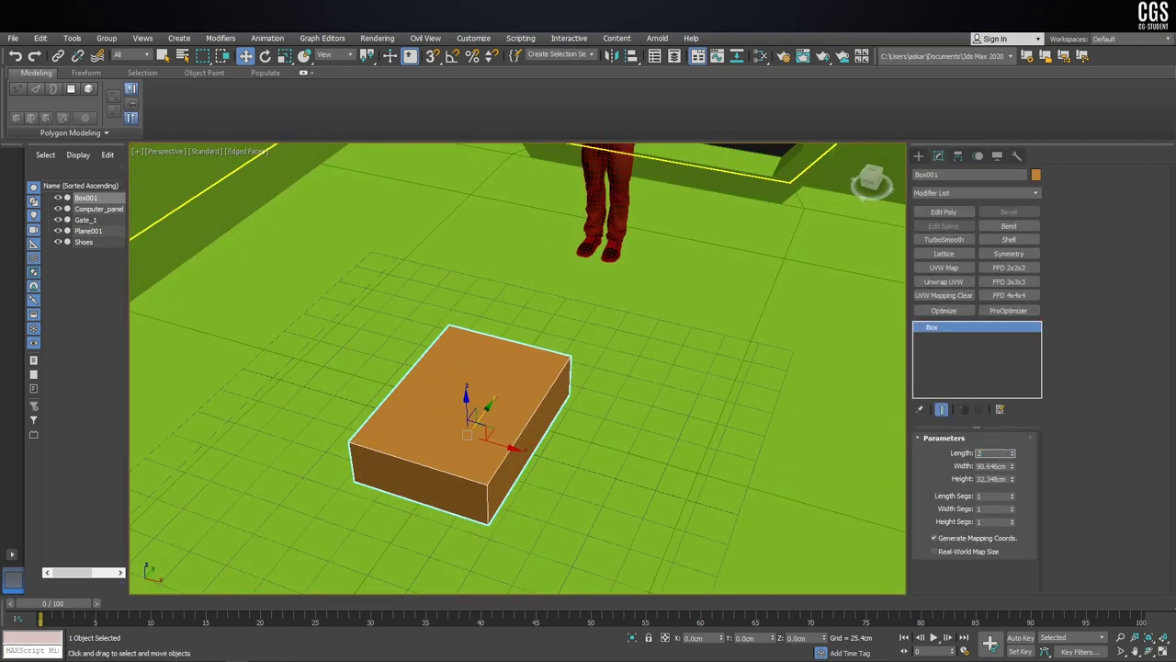
type("50")
key("Return")
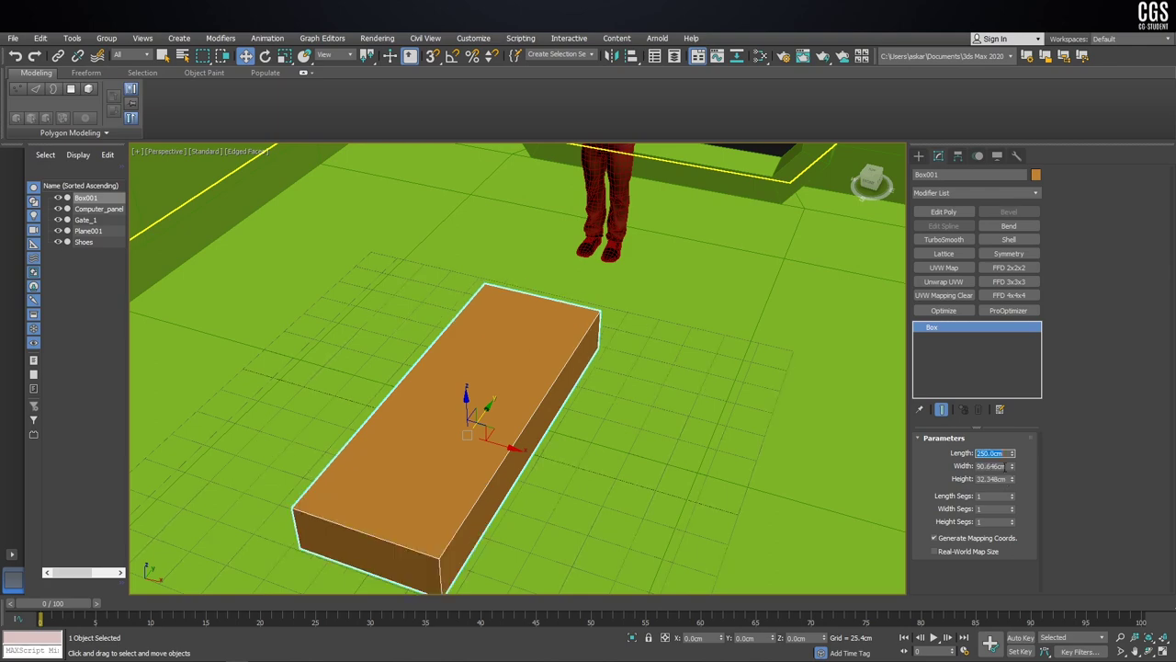
key("Tab")
type("150")
key("Return")
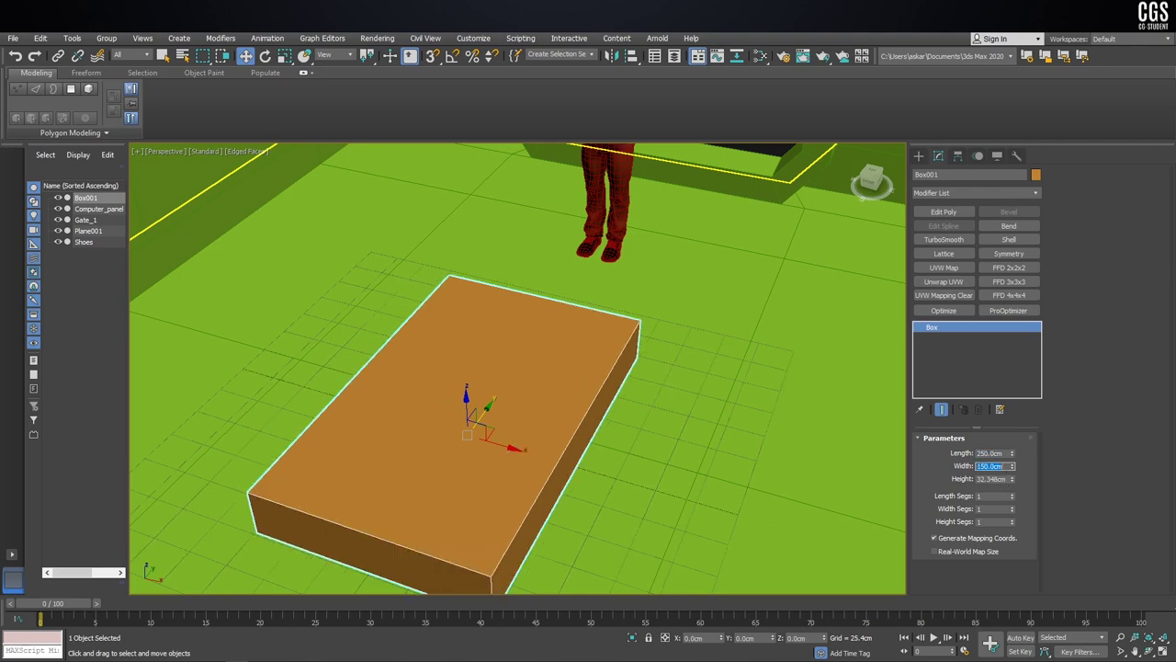
middle_click_drag(496, 405, 523, 401, "alt")
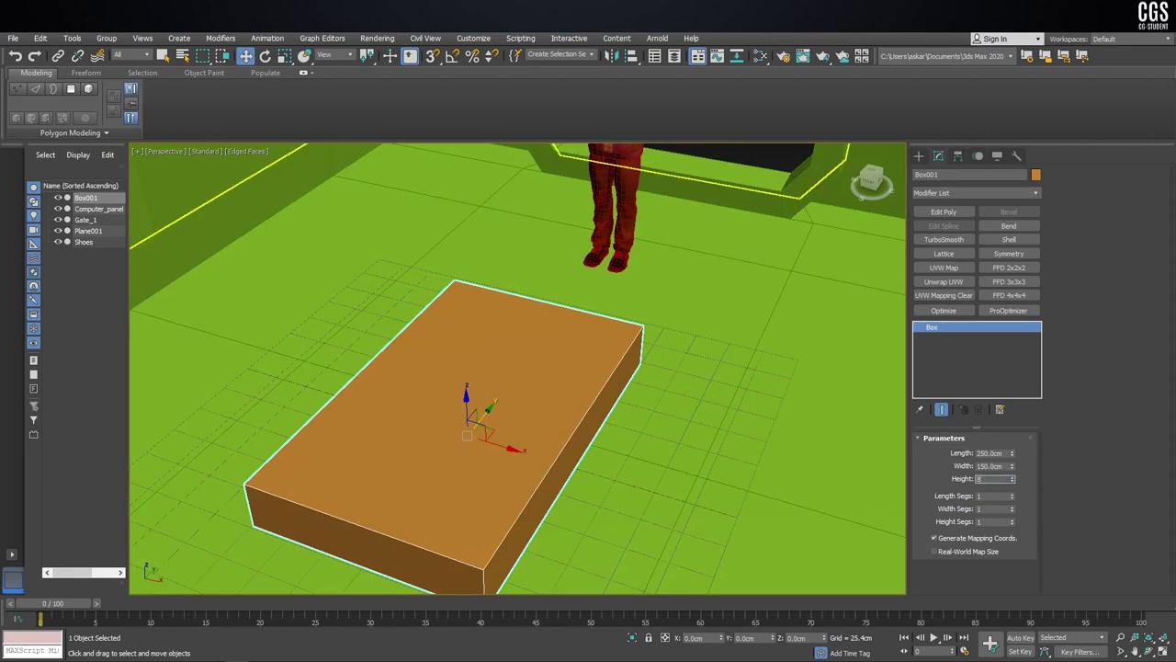
key("Return")
middle_click_drag(496, 414, 513, 428, "alt")
Step: In Front view, clone the slab upward as Box002 sitting on Box001
key("f")
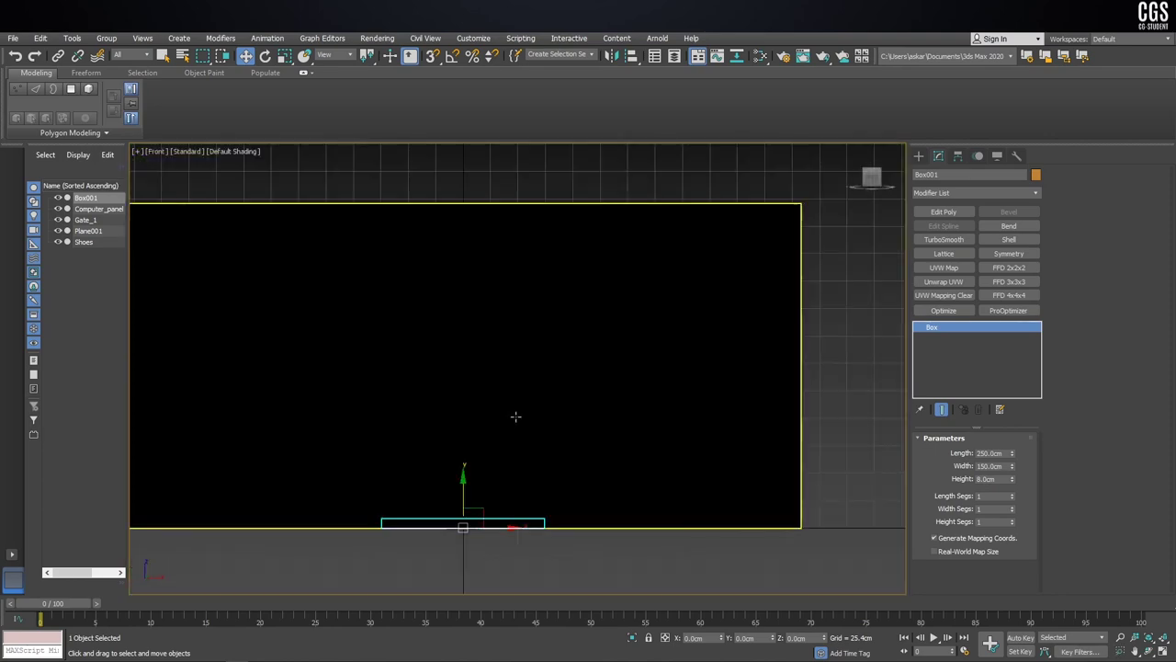
scroll(521, 414, "down", 3)
scroll(546, 431, "down", 1)
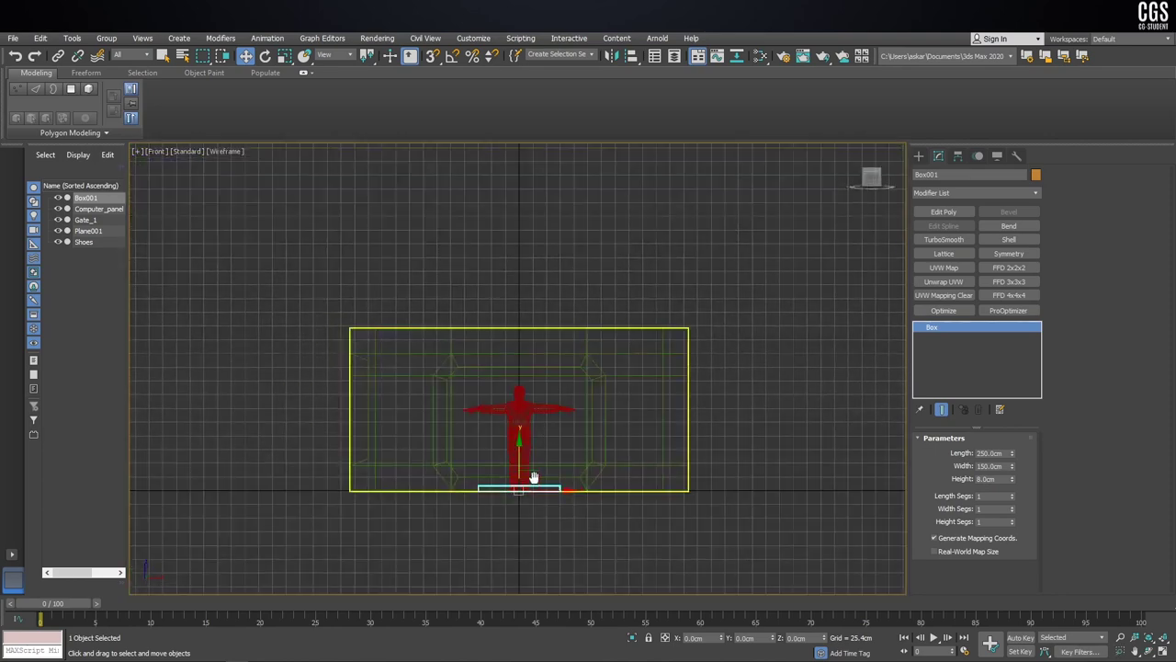
scroll(516, 487, "up", 3)
scroll(512, 503, "up", 3)
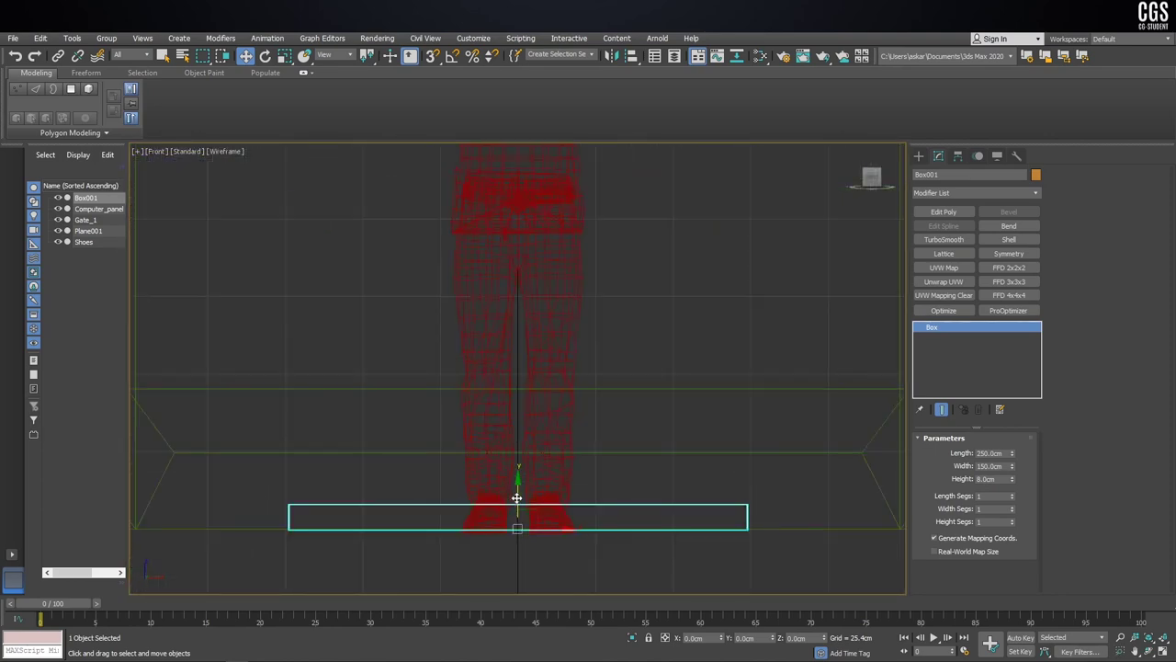
left_click_drag(515, 496, 532, 482, "shift")
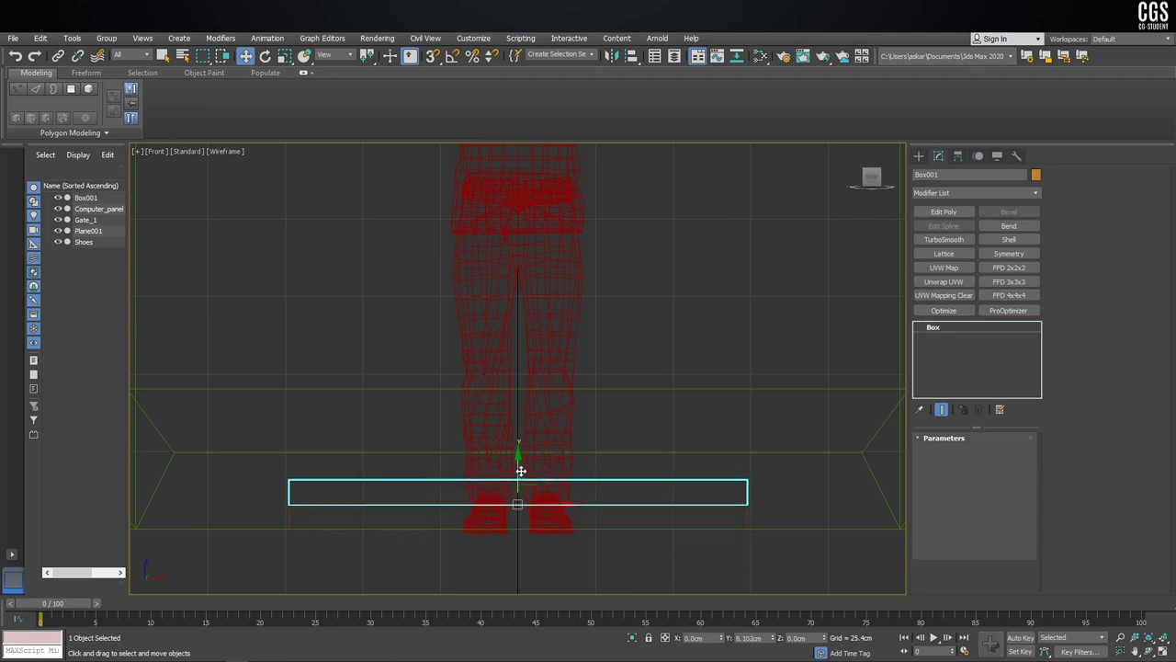
left_click(591, 398)
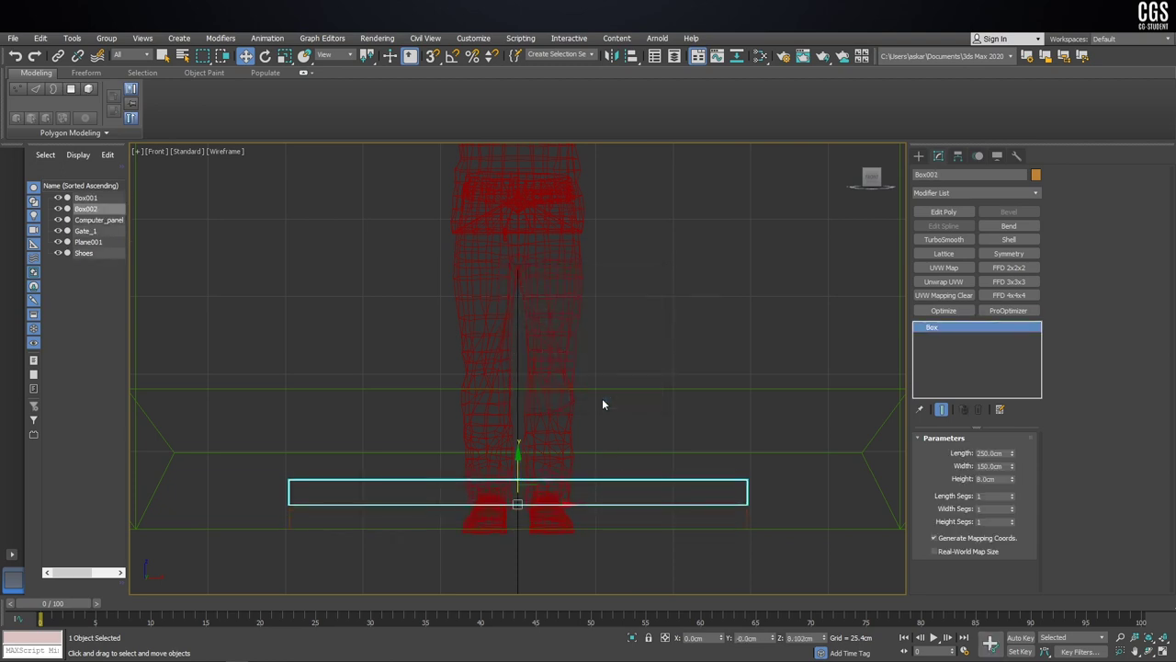
Step: Resize Box002 to 215 cm length and 120 cm width
key("p")
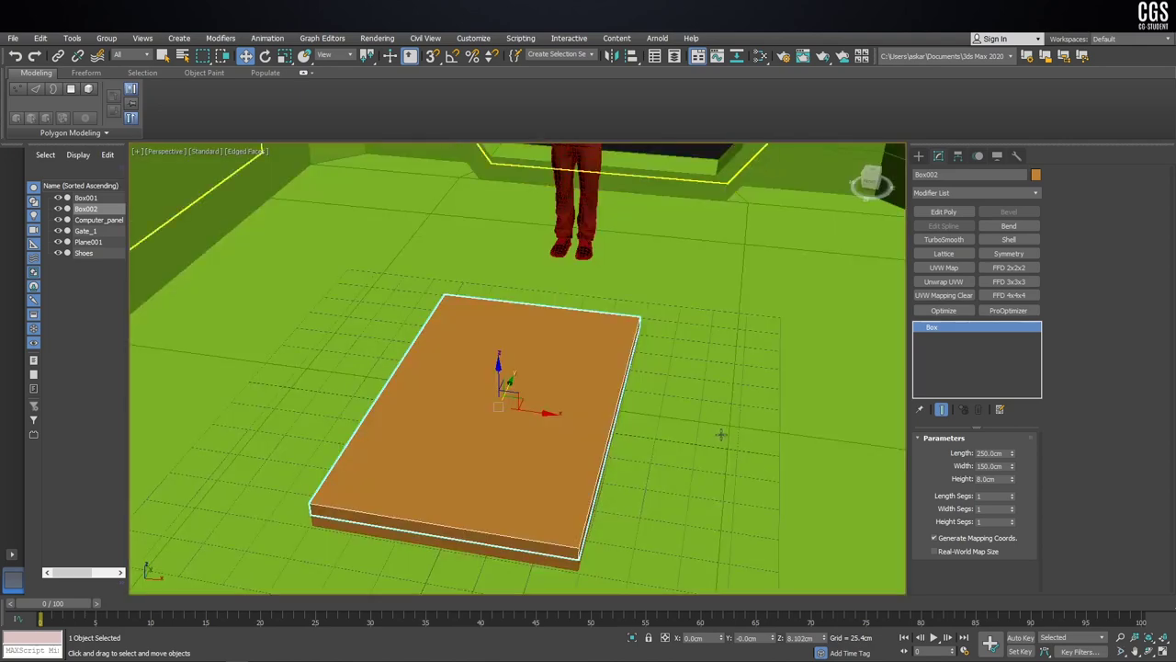
mouse_move(722, 434)
middle_mouse_down("alt")
mouse_move(683, 444)
mouse_move(539, 386)
mouse_move(441, 399)
mouse_move(527, 401)
middle_mouse_up("alt")
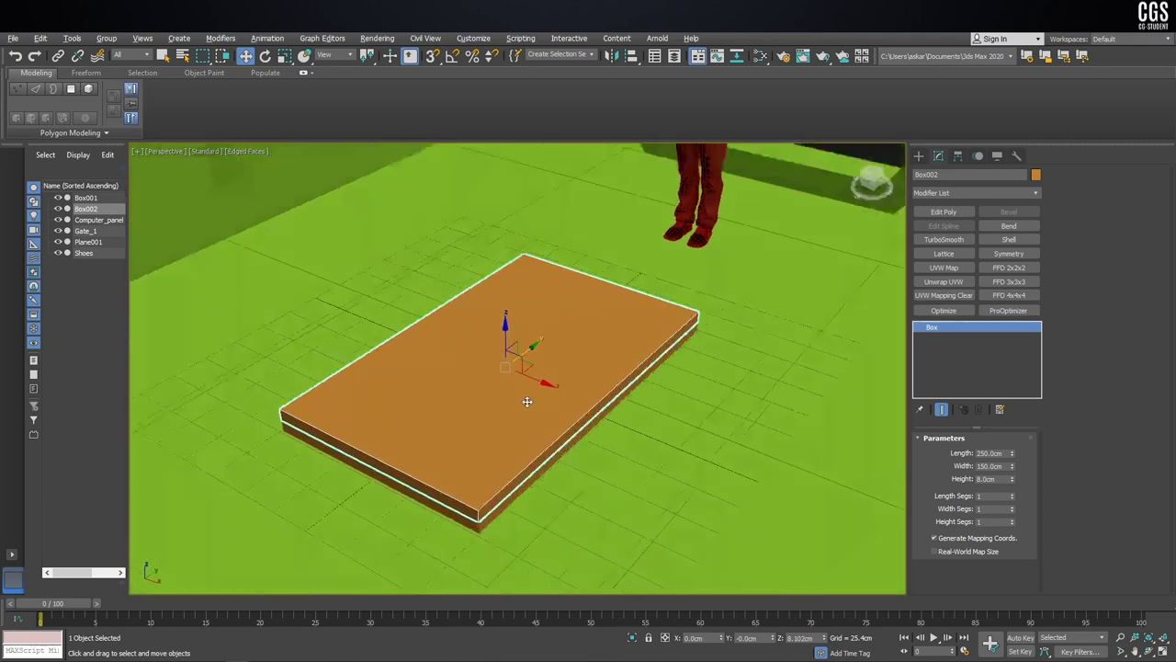
scroll(526, 402, "up", 5)
scroll(573, 389, "down", 4)
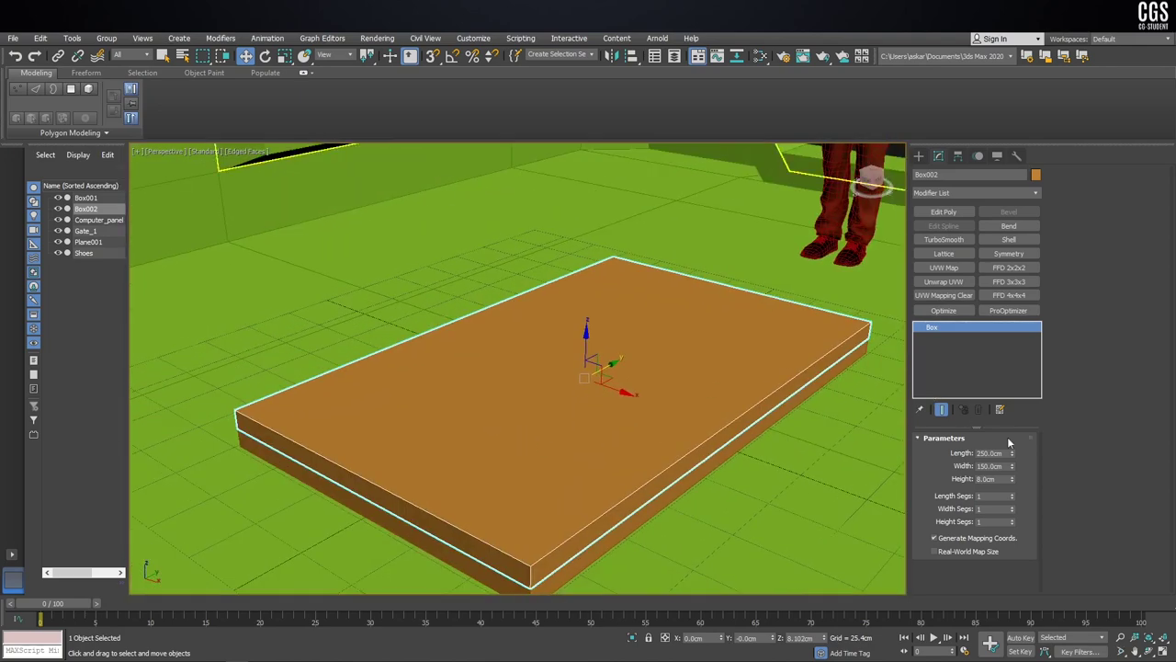
mouse_move(1009, 453)
left_mouse_down()
mouse_move(971, 451)
mouse_move(1013, 487)
left_mouse_up()
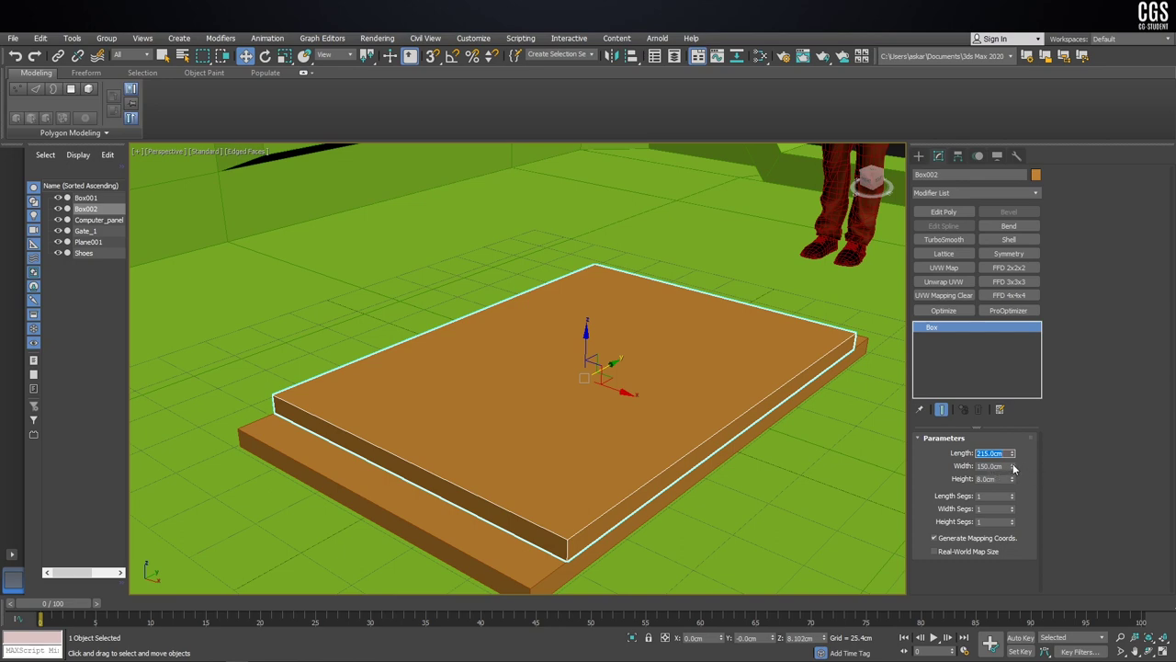
left_click_drag(1014, 469, 1014, 499)
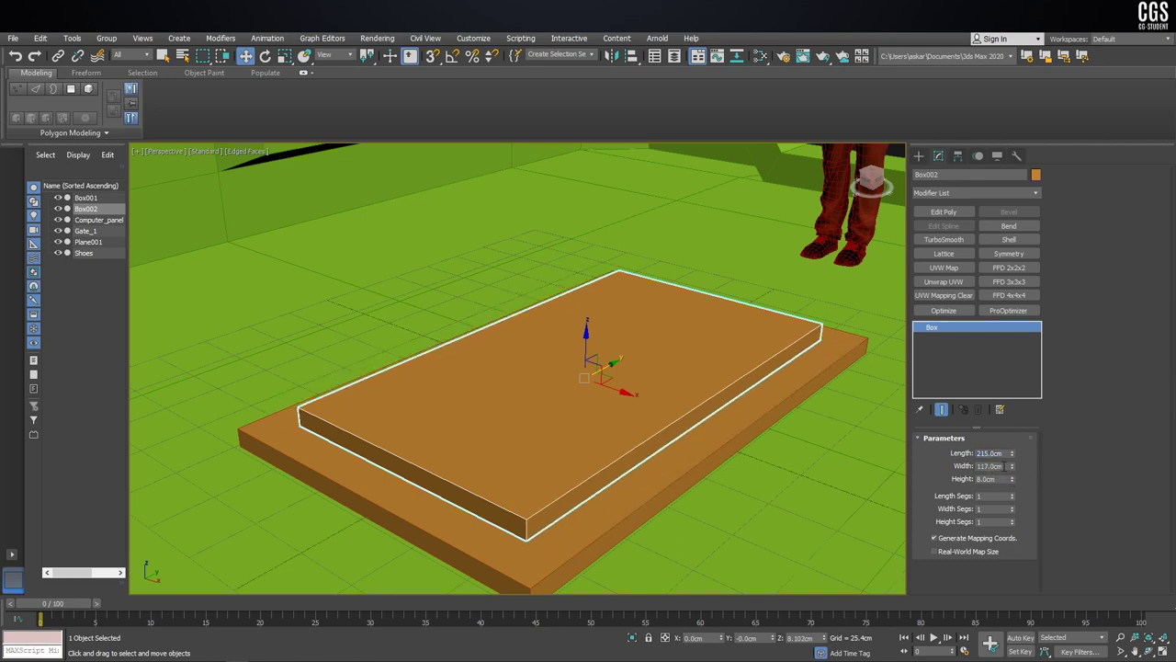
type("20")
key("Return")
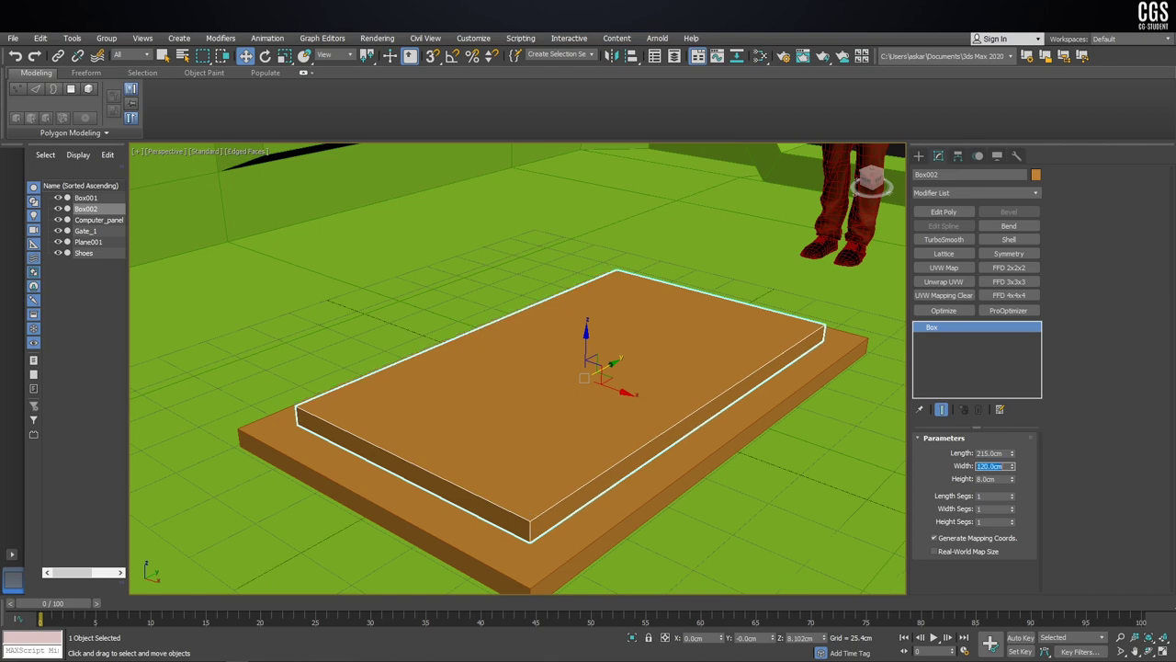
middle_click_drag(689, 395, 607, 366, "alt")
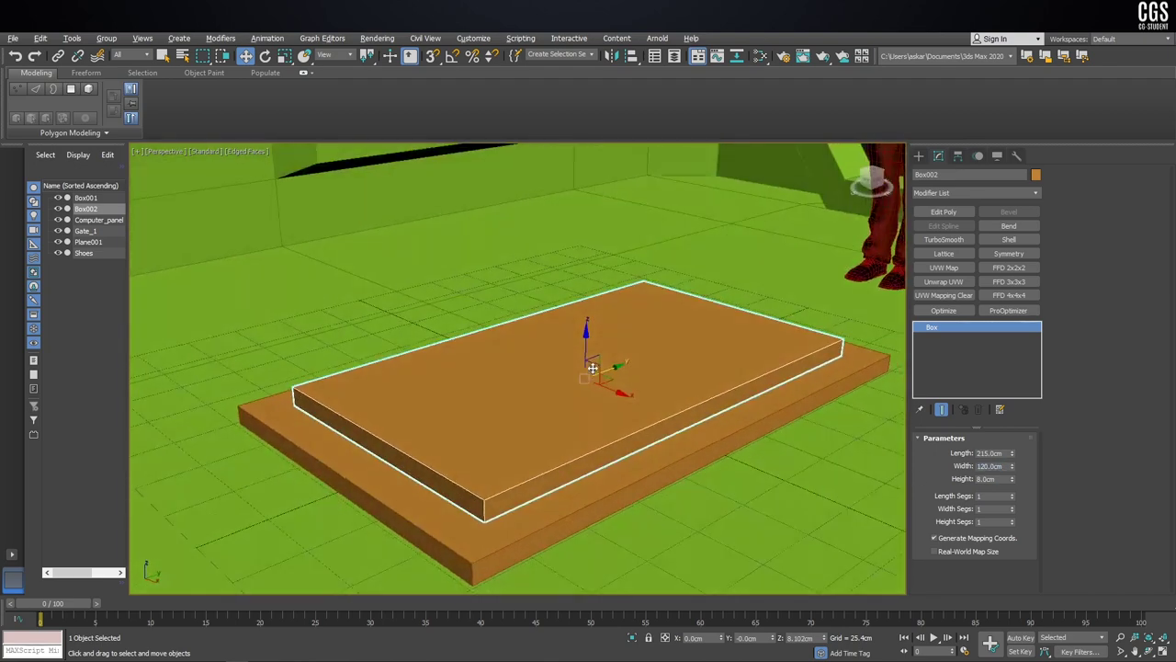
right_click(607, 366)
Step: Convert Box002 to Editable Poly and select its top face
left_click(751, 485)
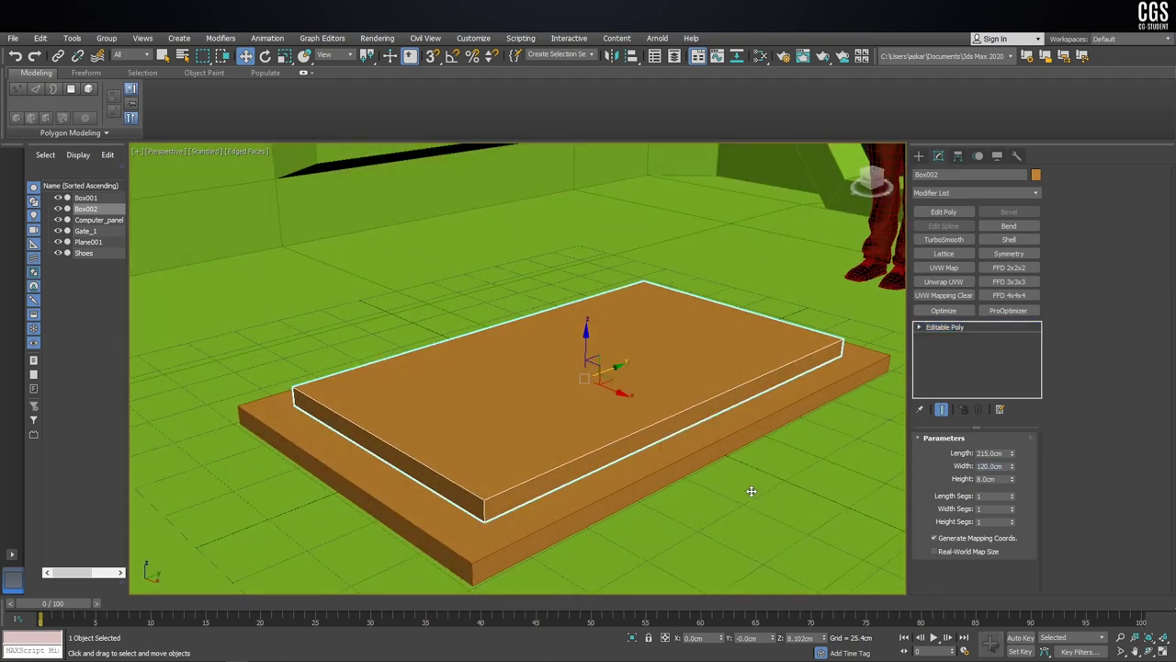
left_click(988, 452)
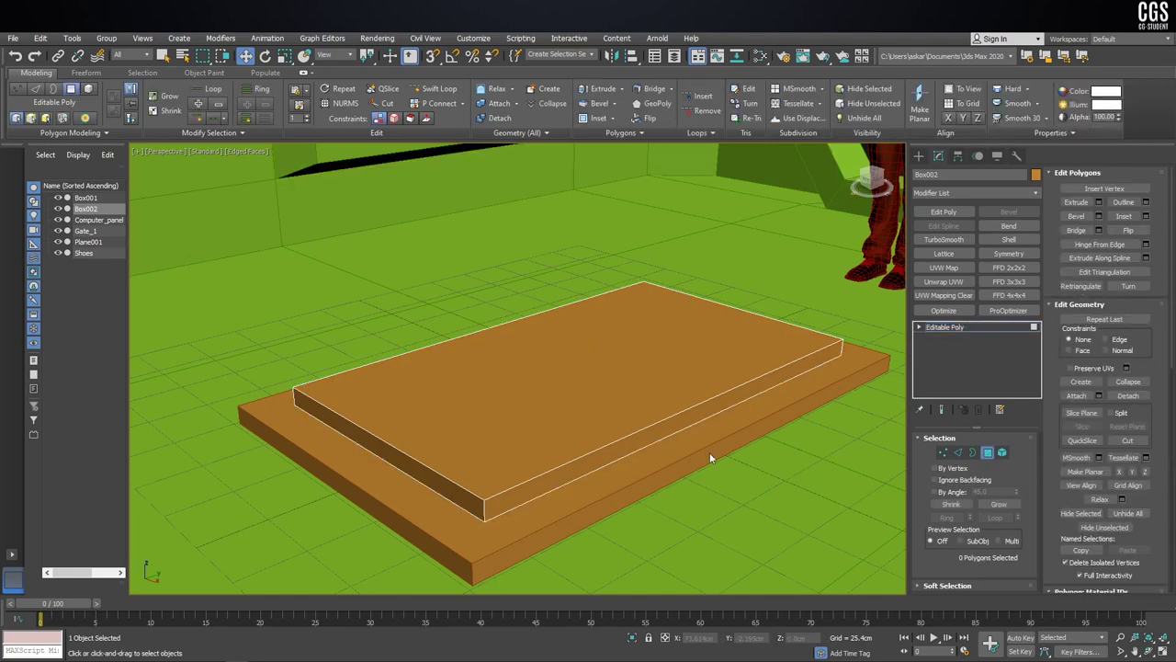
scroll(551, 470, "up", 5)
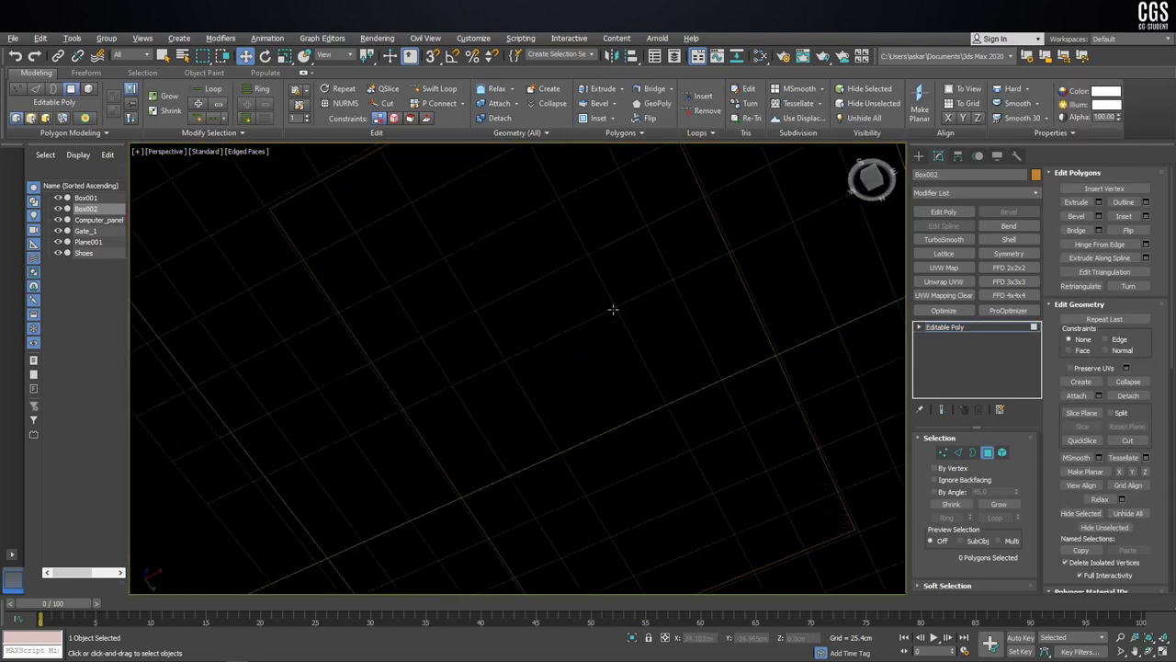
scroll(613, 309, "down", 4)
scroll(613, 310, "down", 2)
left_click(623, 391)
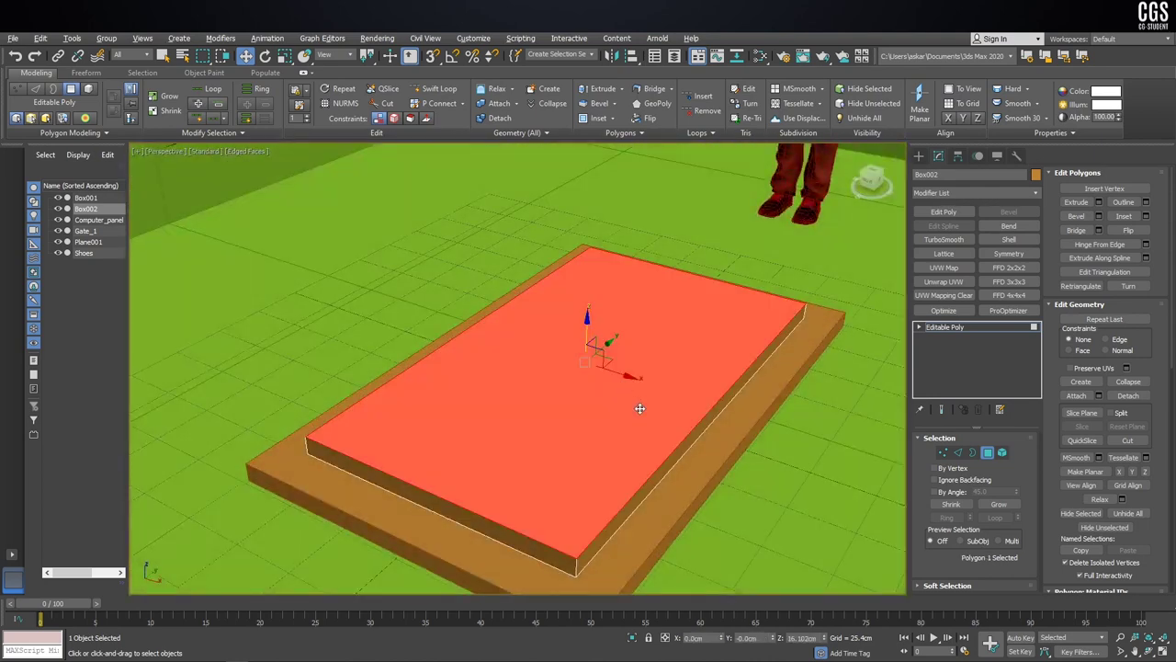
middle_click_drag(639, 408, 634, 407, "alt")
Step: Isolate Box002 to inspect it, then preview an inset of about 16.169 cm on its top face
key("alt+q")
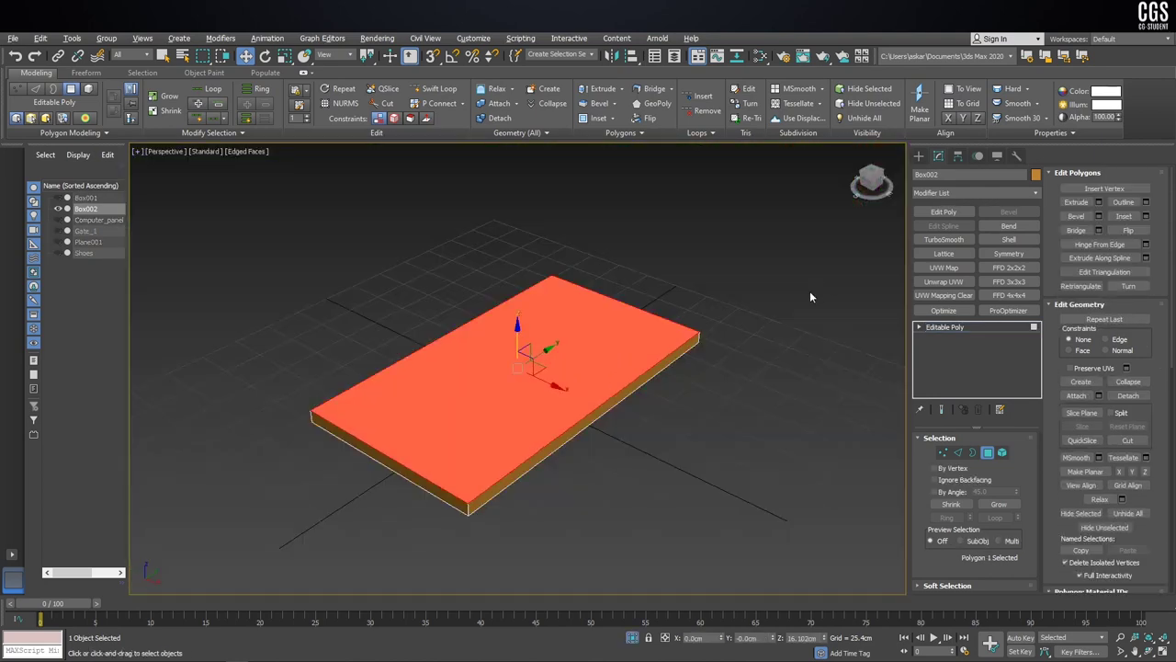
mouse_move(810, 290)
middle_mouse_down("alt")
mouse_move(583, 278)
mouse_move(556, 352)
middle_mouse_up("alt")
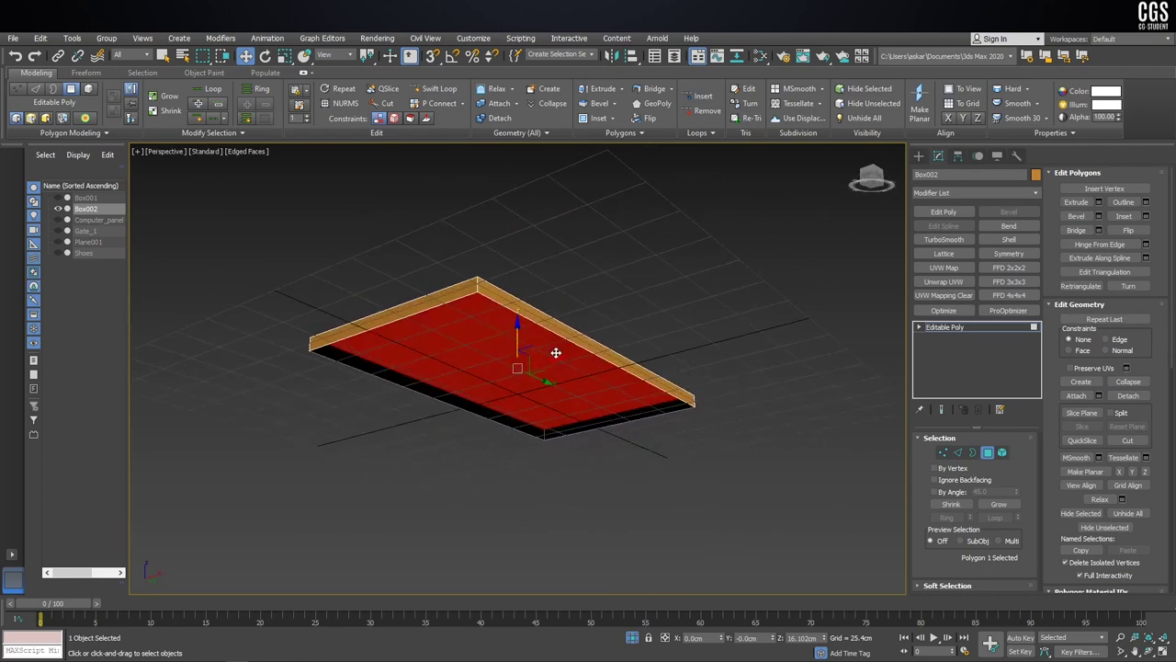
left_click(632, 636)
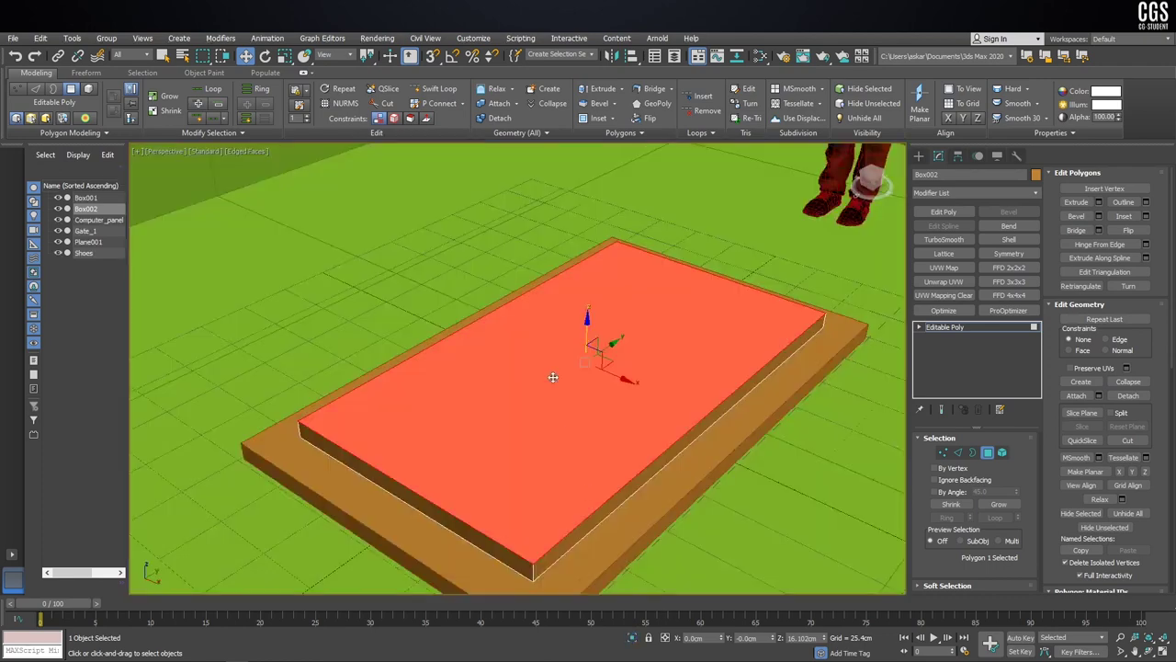
scroll(597, 349, "up", 3)
scroll(555, 326, "down", 2)
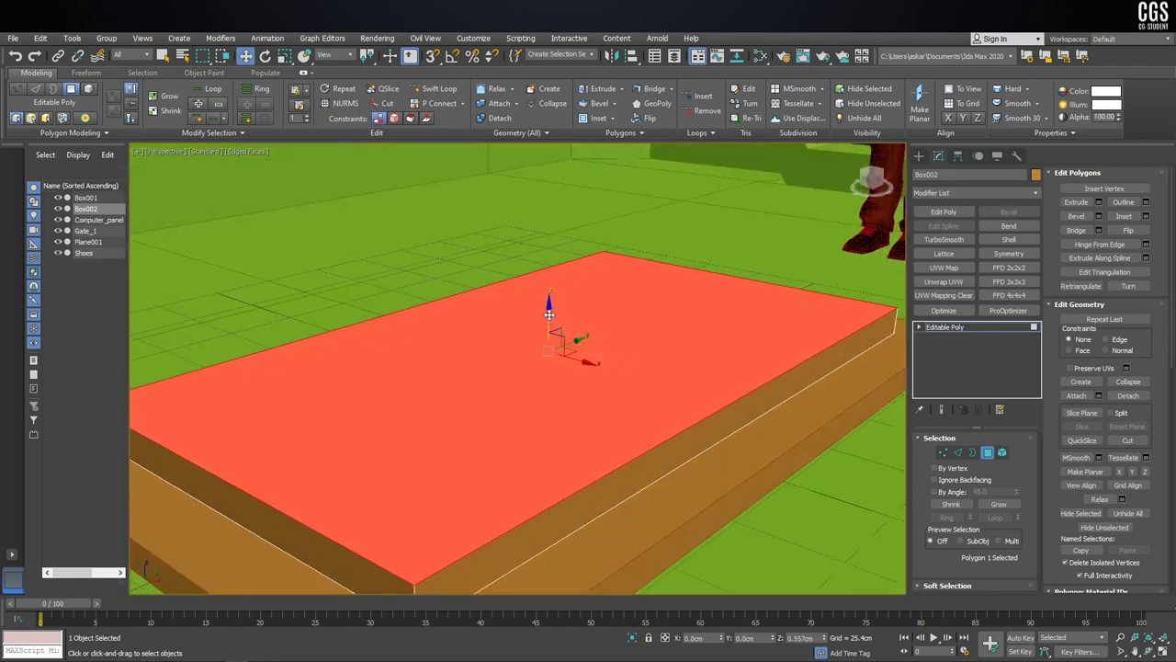
scroll(555, 326, "down", 1)
middle_click_drag(557, 323, 586, 369, "alt")
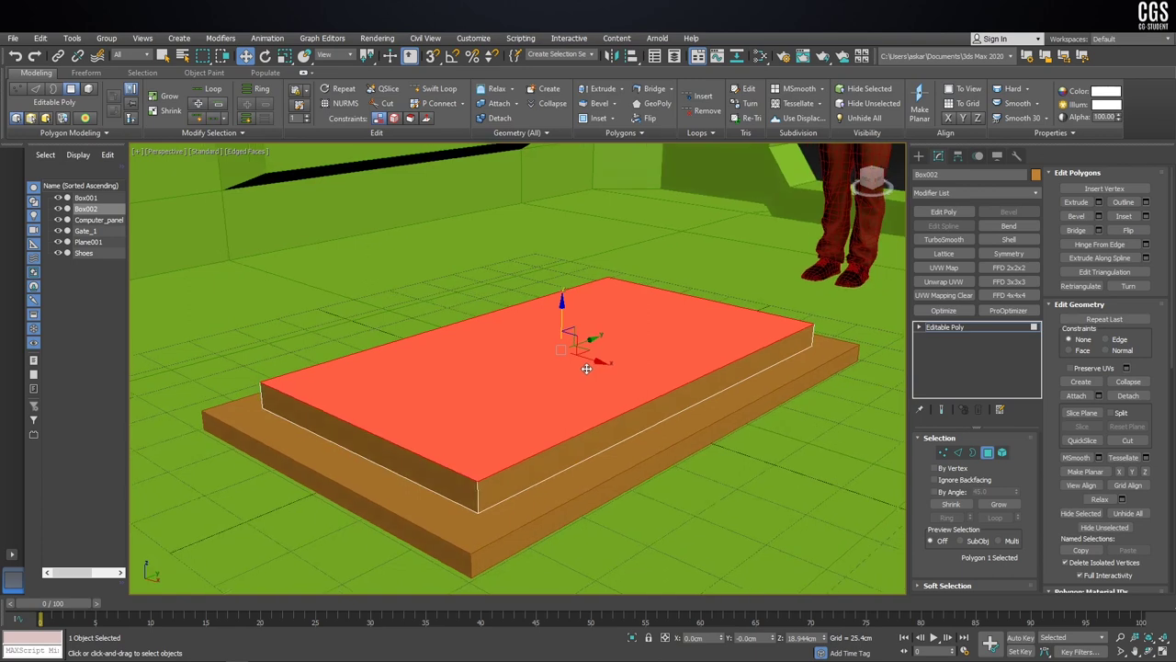
left_click(1146, 216)
left_click_drag(525, 393, 535, 370)
Step: Inset the top face of Box002 by 16 cm
middle_click_drag(538, 375, 394, 380, "alt")
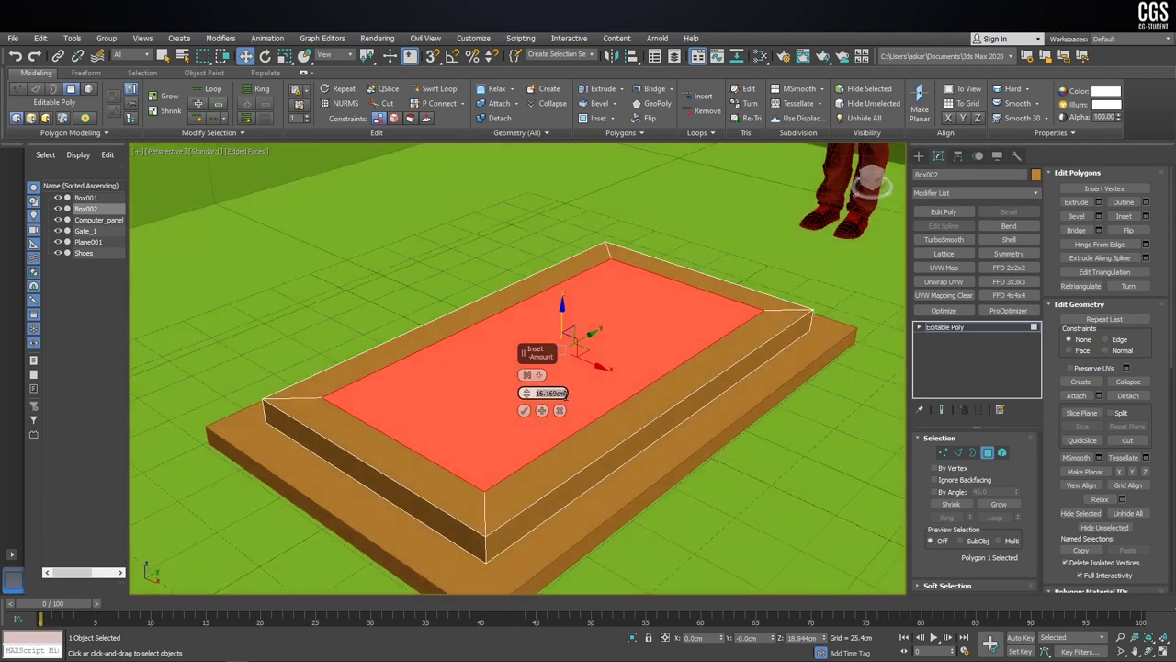
type("16")
key("Return")
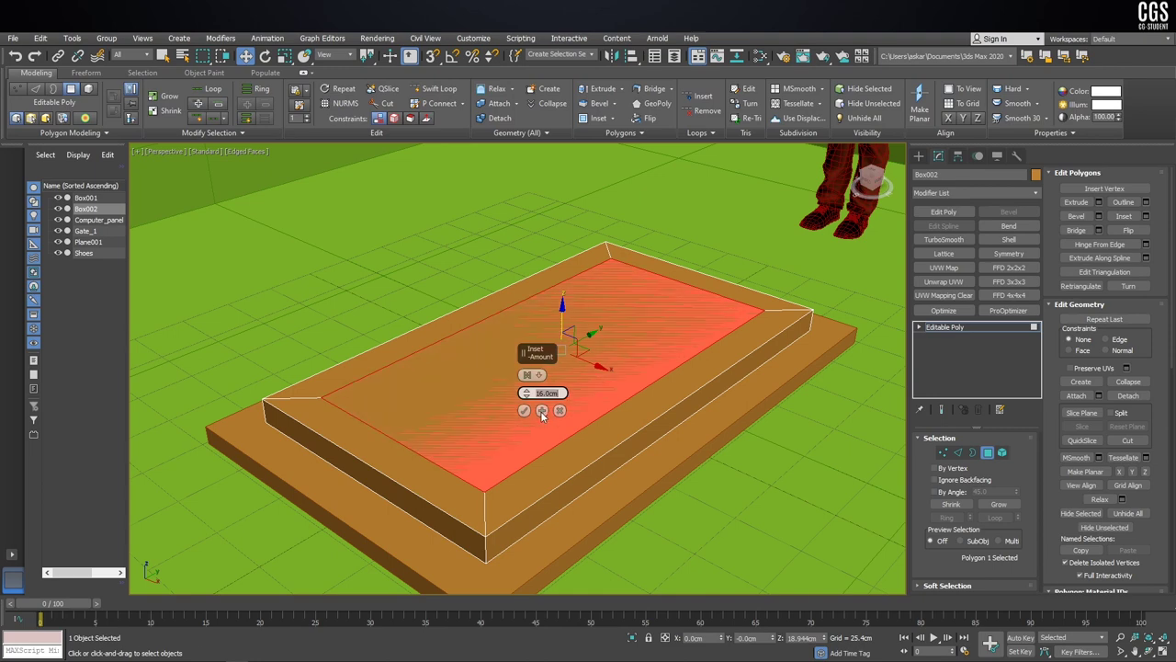
left_click(542, 411)
type("10")
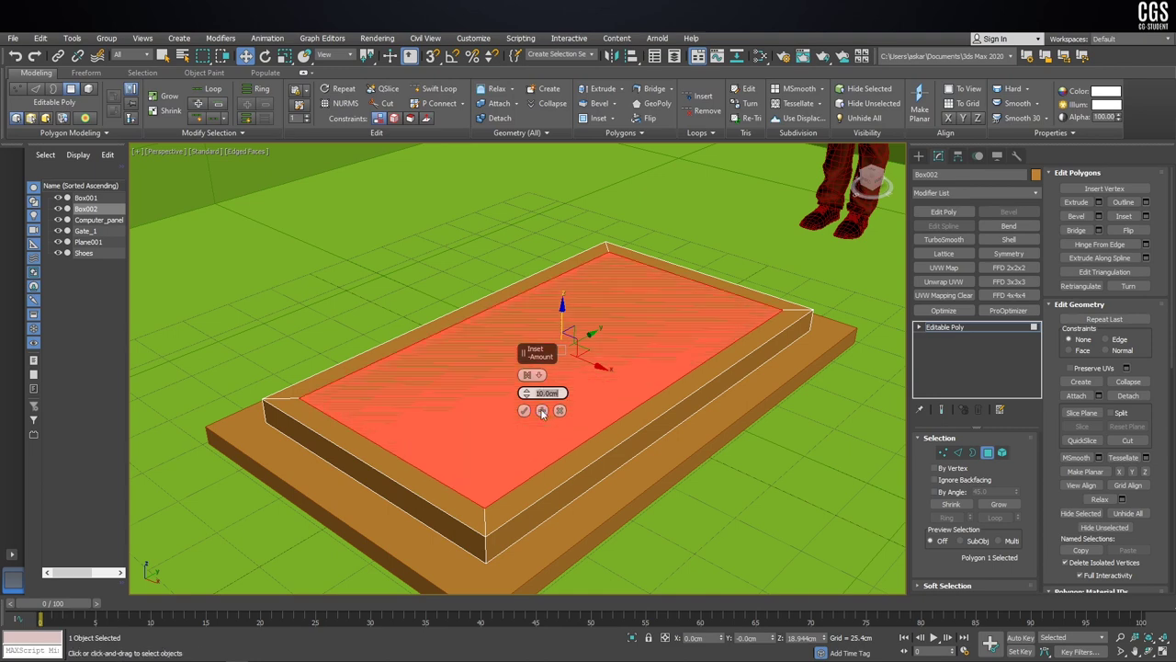
left_click(528, 410)
Step: Extrude the inset top face upward about 25.4 cm into a tall block and check it in Front view
mouse_move(528, 409)
middle_mouse_down("alt")
mouse_move(538, 389)
mouse_move(786, 349)
middle_mouse_up("alt")
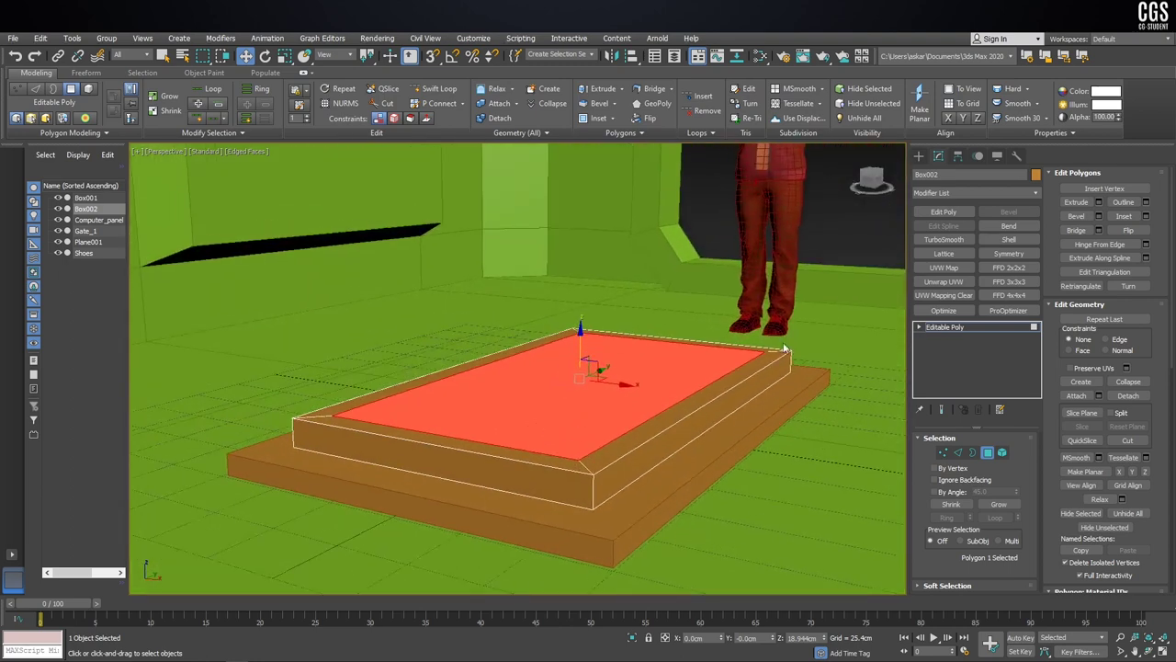
left_click(1098, 202)
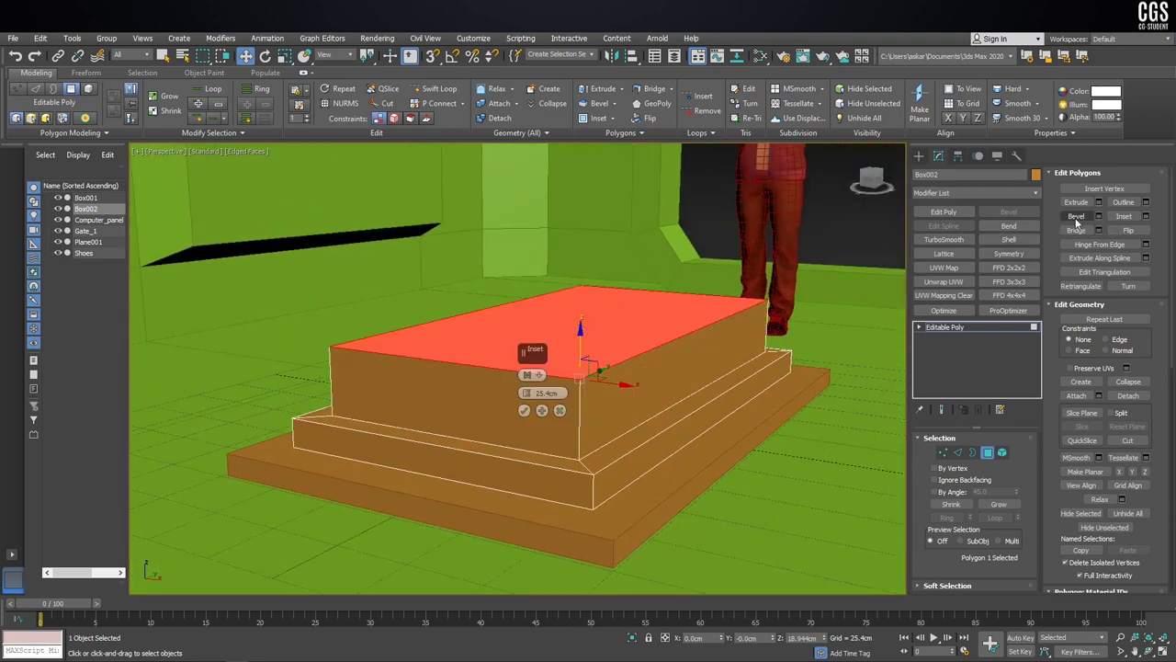
mouse_move(644, 368)
middle_mouse_down("alt")
mouse_move(677, 336)
mouse_move(567, 393)
middle_mouse_up("alt")
left_click(525, 411)
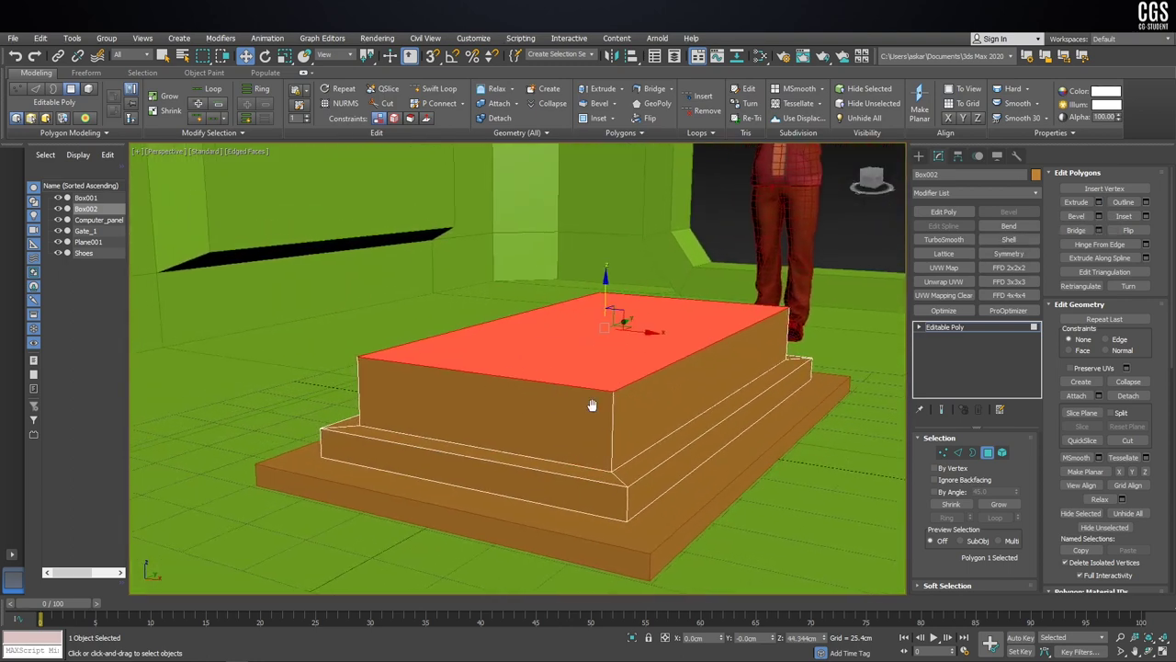
key("f")
scroll(584, 405, "down", 5)
scroll(581, 383, "up", 1)
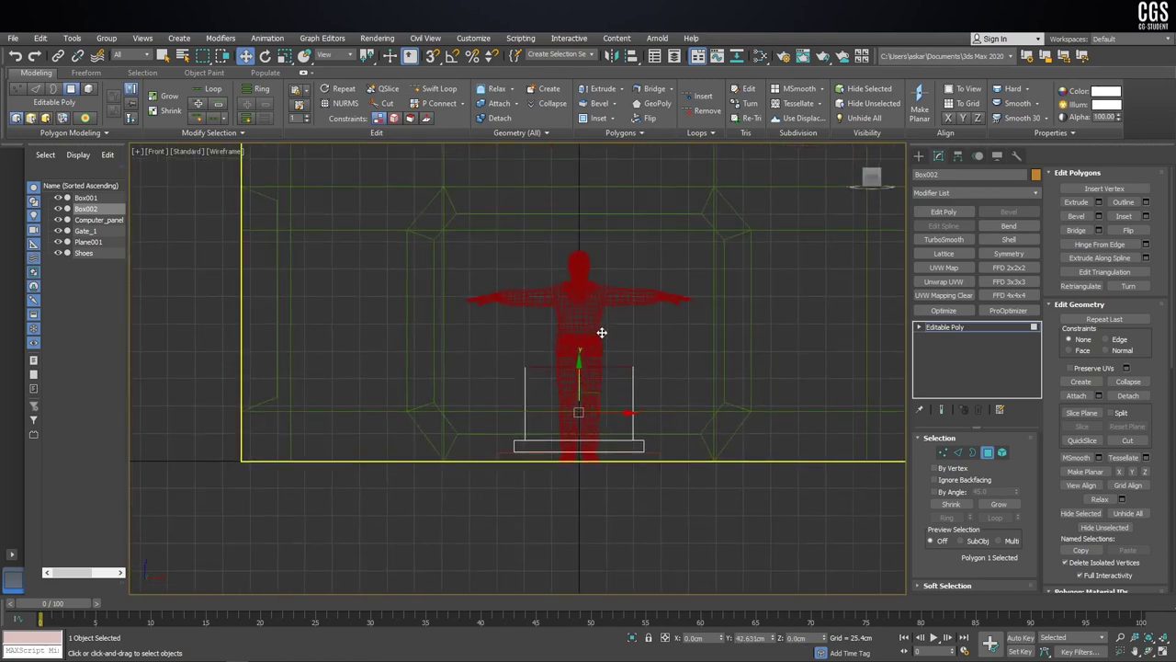
key("p")
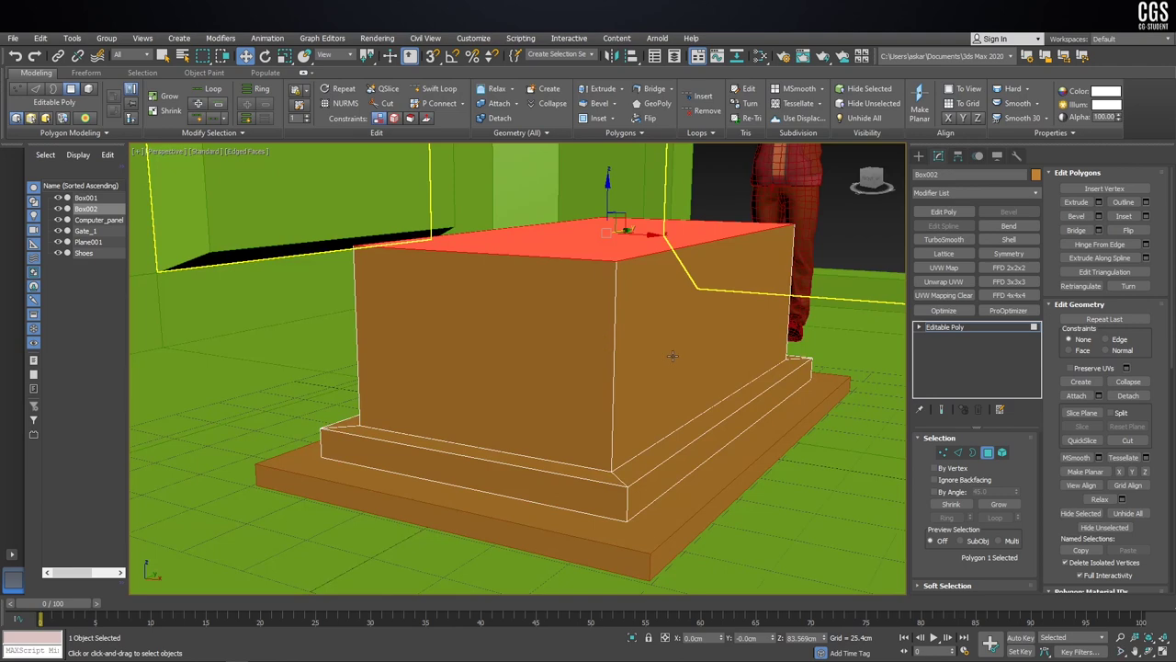
key("shift+z")
Step: Delete Box002's top polygon to leave the tall block open on top
left_click(918, 156)
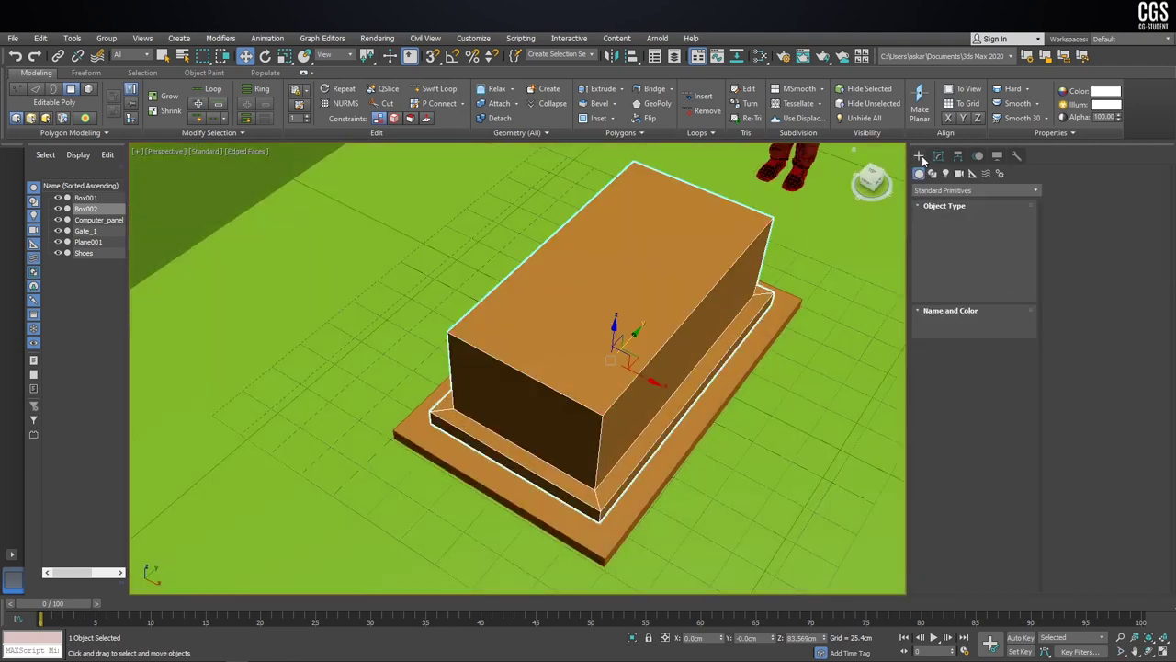
key("shift+z")
key("shift+z")
key("shift+z")
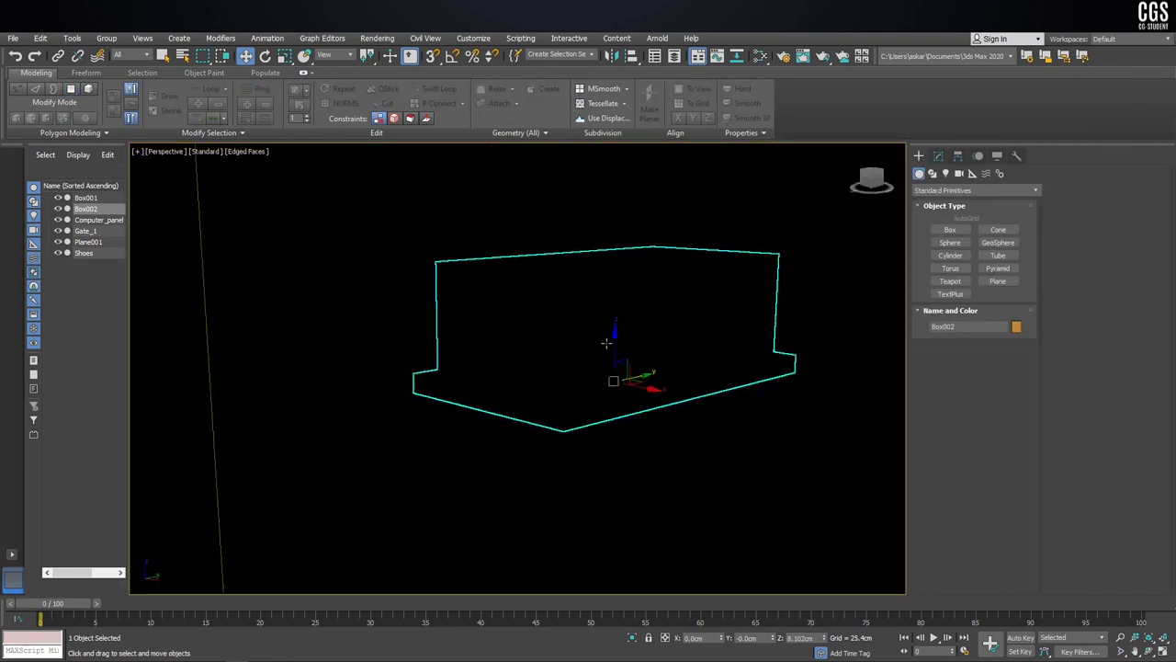
key("shift+z")
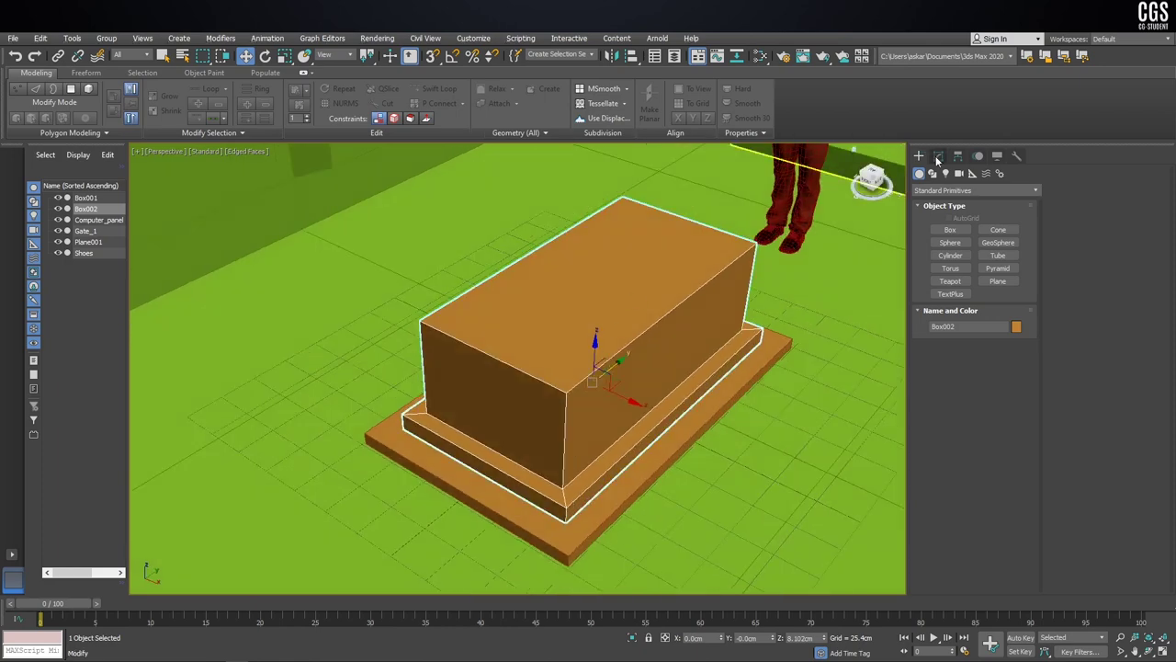
left_click(938, 158)
key("shift+z")
key("shift+z")
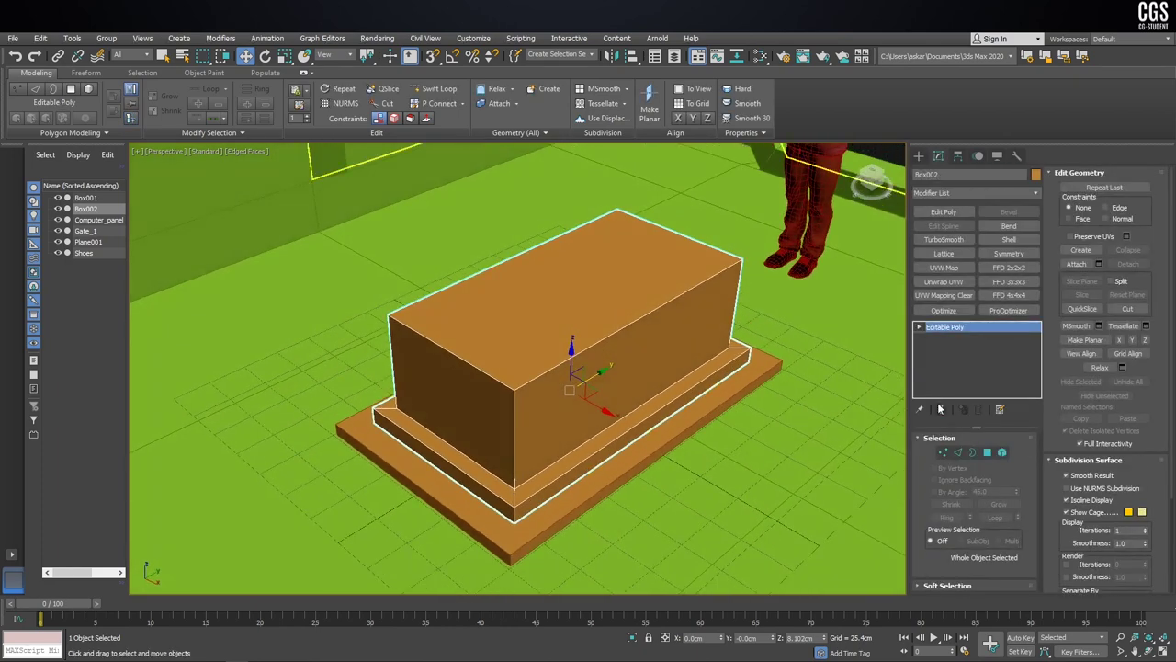
left_click(988, 452)
key("Delete")
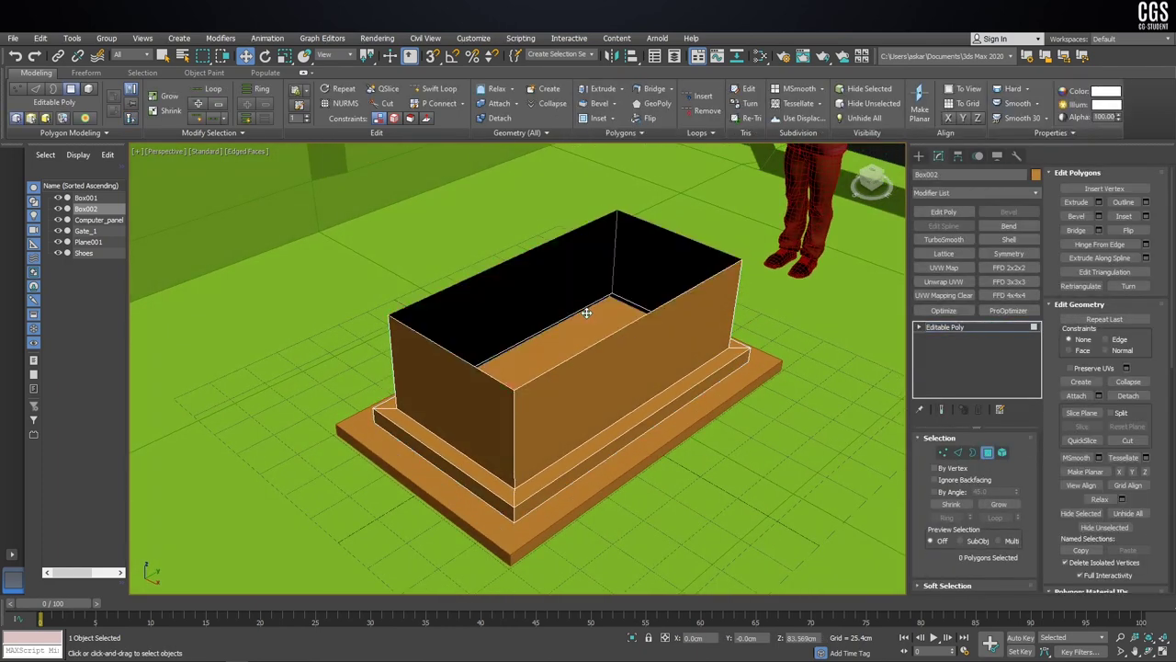
left_click(918, 155)
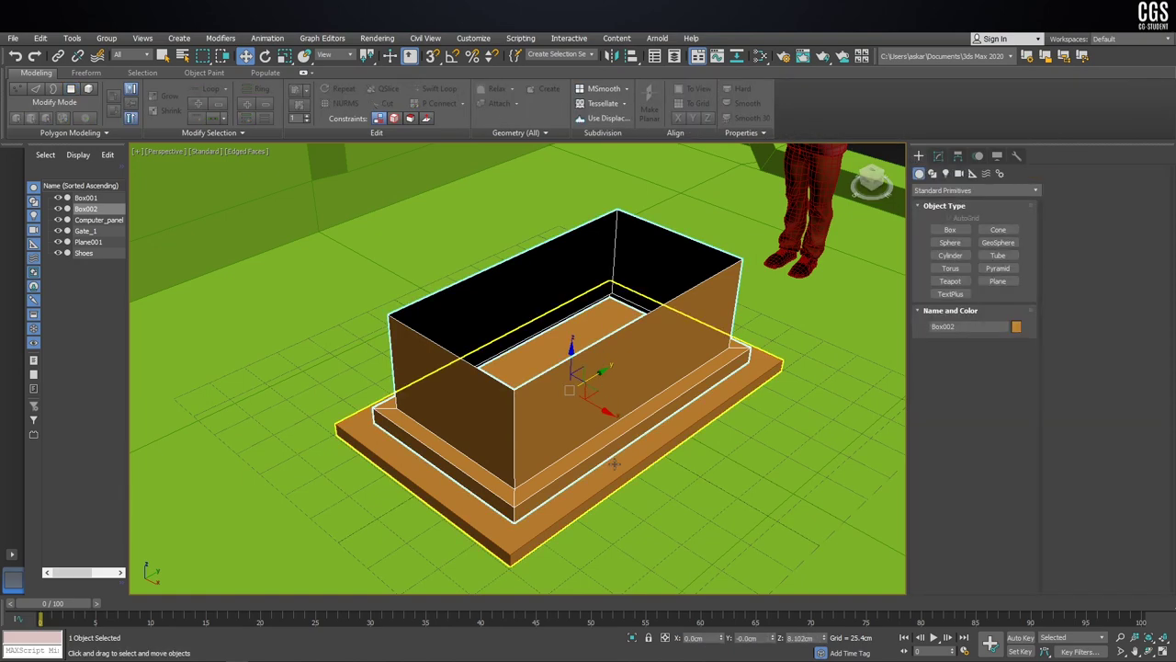
Step: Convert Box001 to Editable Poly and select its four vertical corner edges
left_click(566, 466)
mouse_move(566, 466)
middle_mouse_down("alt")
mouse_move(723, 493)
mouse_move(604, 485)
middle_mouse_up("alt")
scroll(610, 447, "up", 5)
scroll(610, 447, "down", 4)
right_click(608, 441)
mouse_move(632, 563)
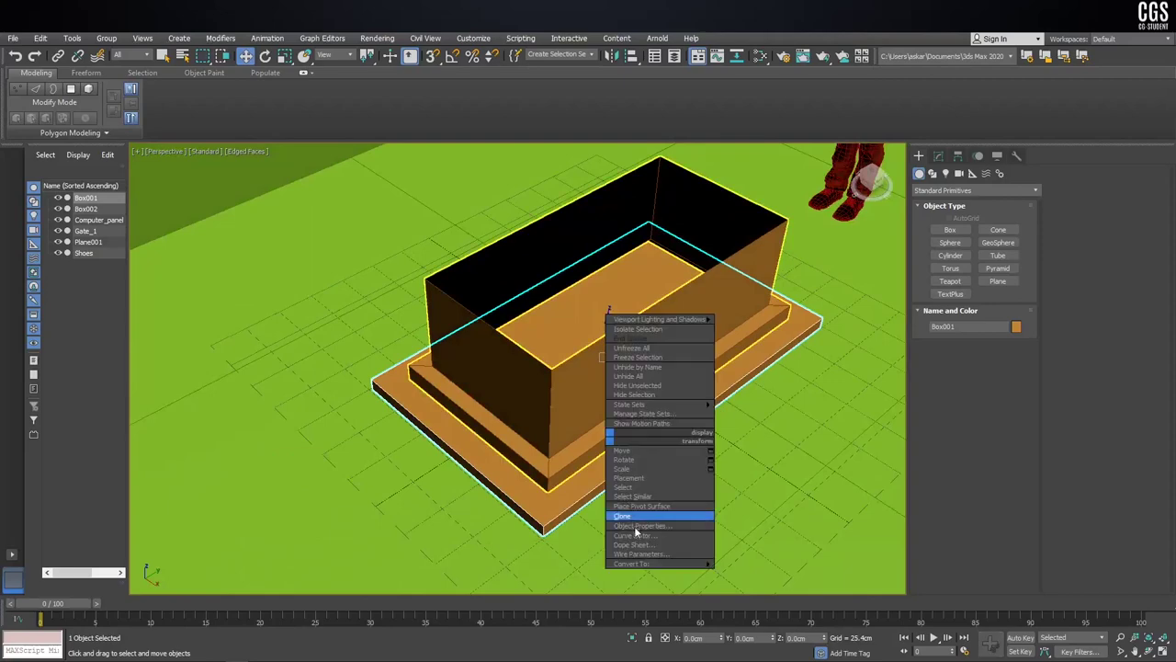
left_click(756, 573)
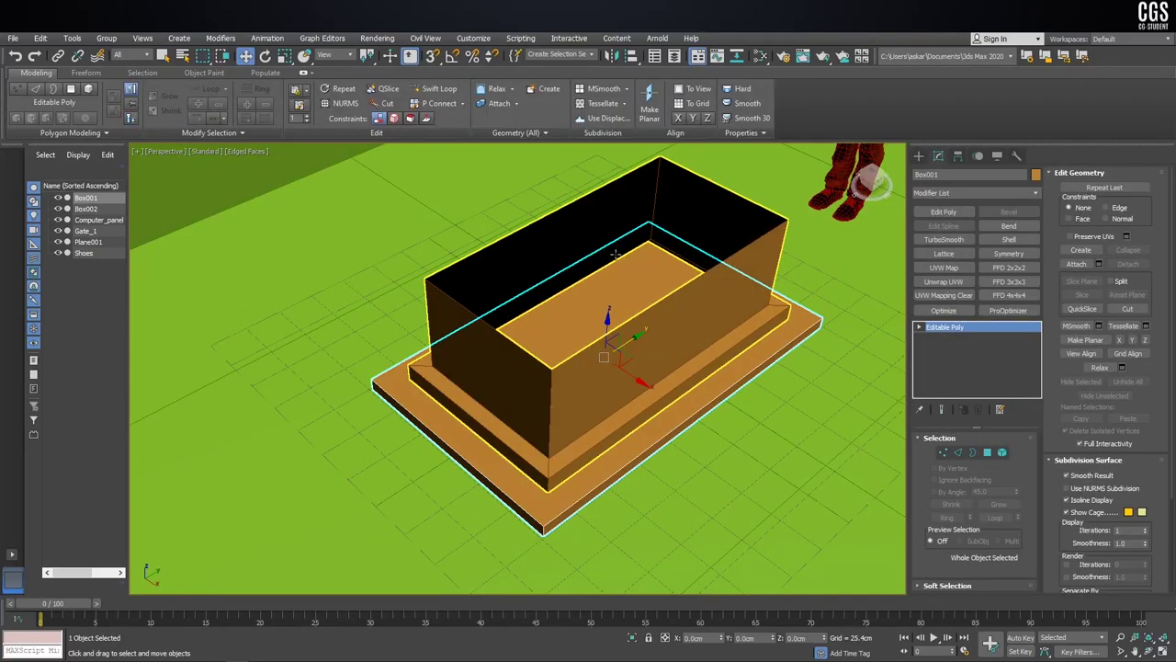
left_click(962, 452)
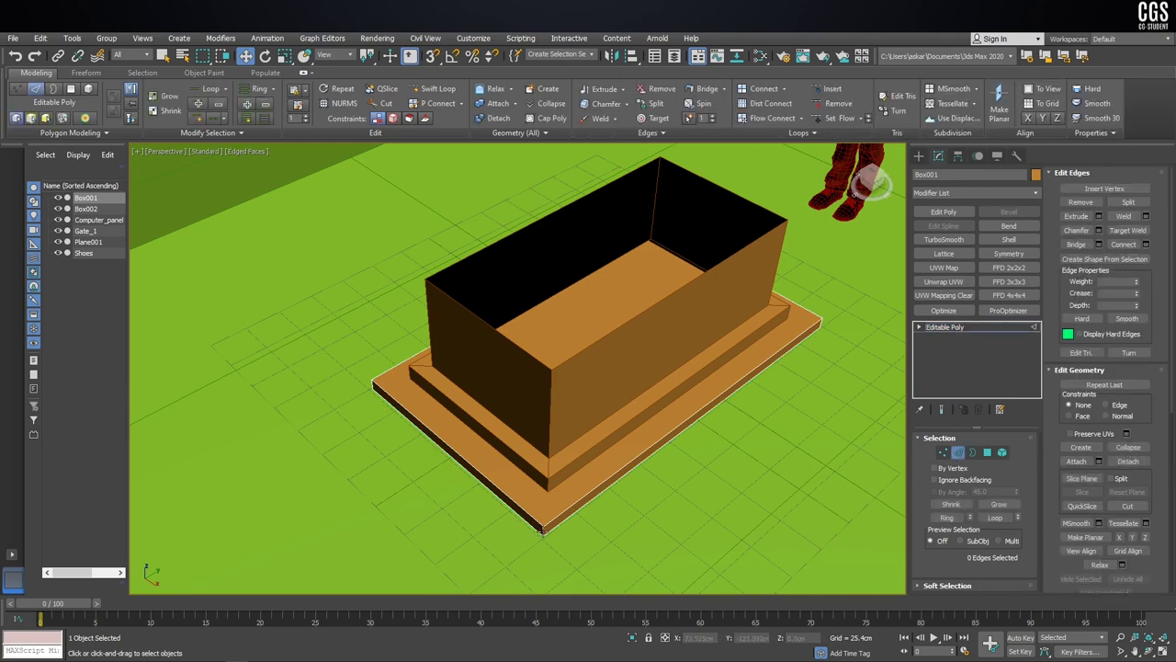
left_click(542, 529)
key("alt+r")
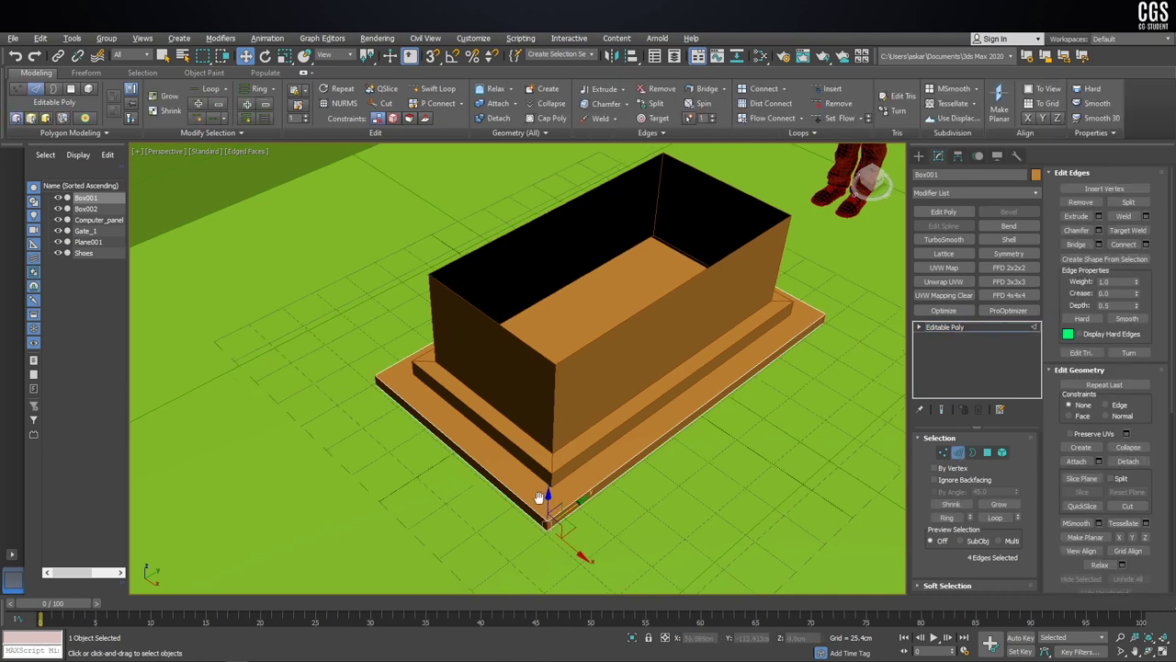
Step: Chamfer Box001's four corner edges by 25 cm and commit the chamfer
scroll(543, 549, "up", 3)
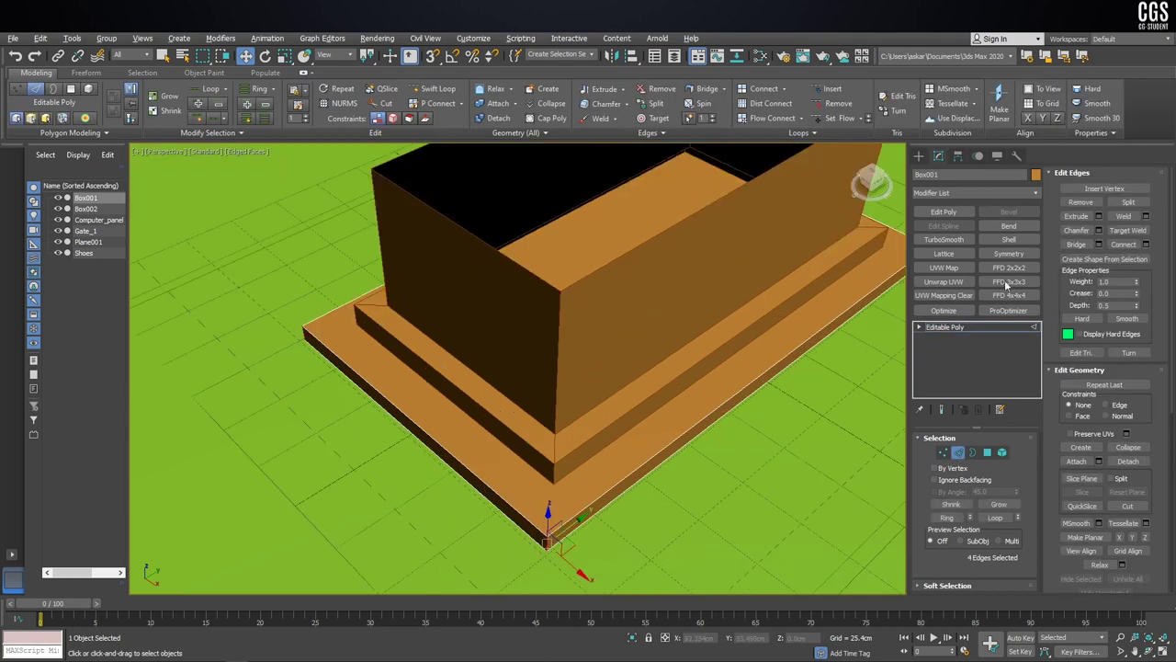
left_click(1099, 230)
middle_click_drag(478, 404, 527, 406, "alt")
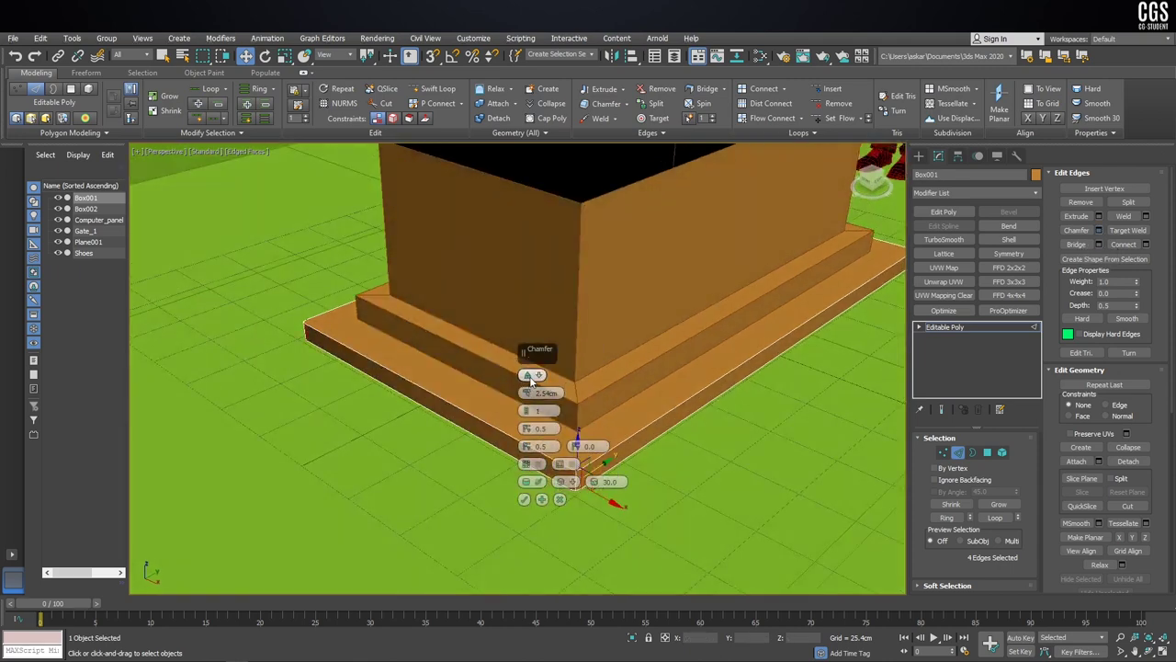
left_click(536, 376)
left_click(554, 395)
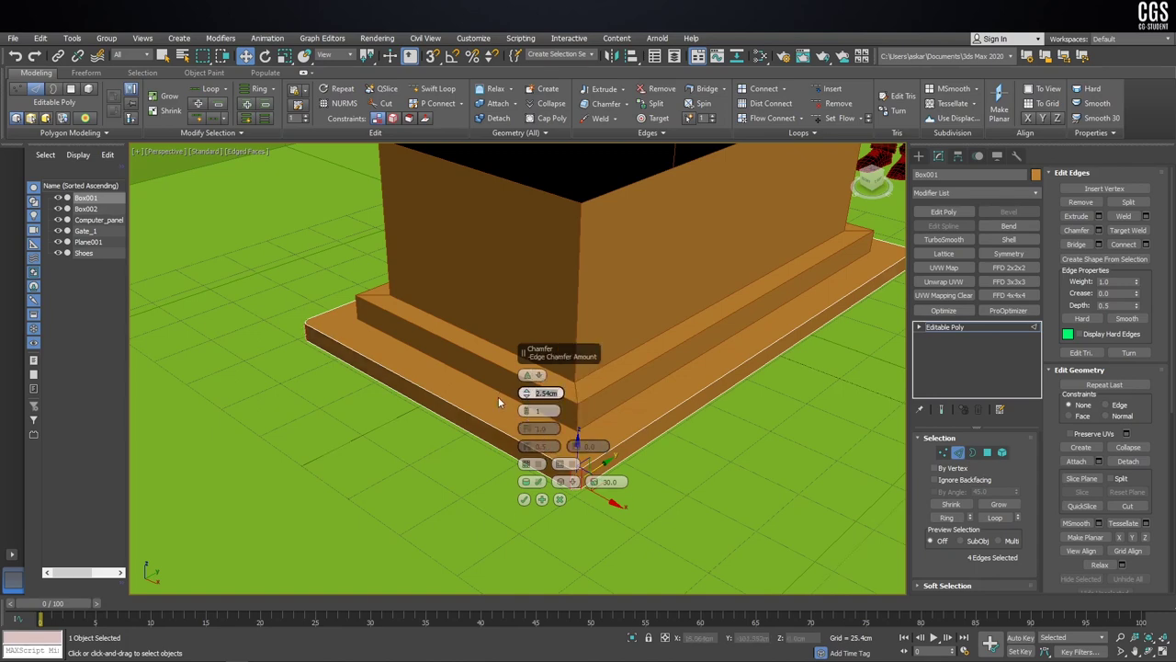
type("25")
key("Return")
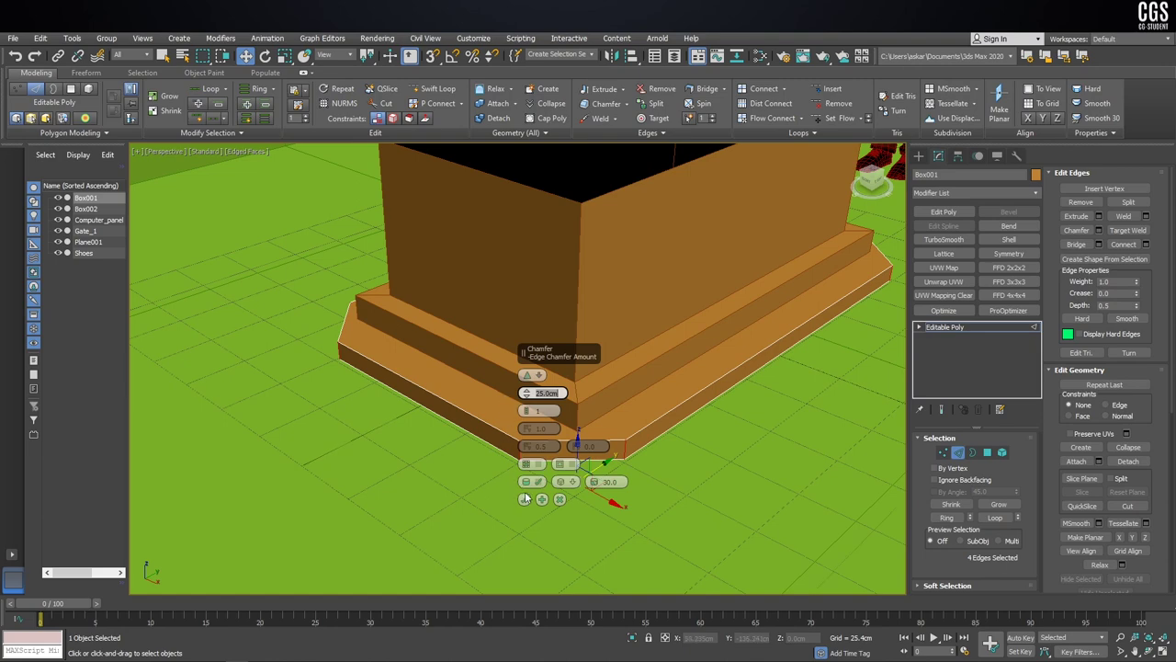
left_click(525, 499)
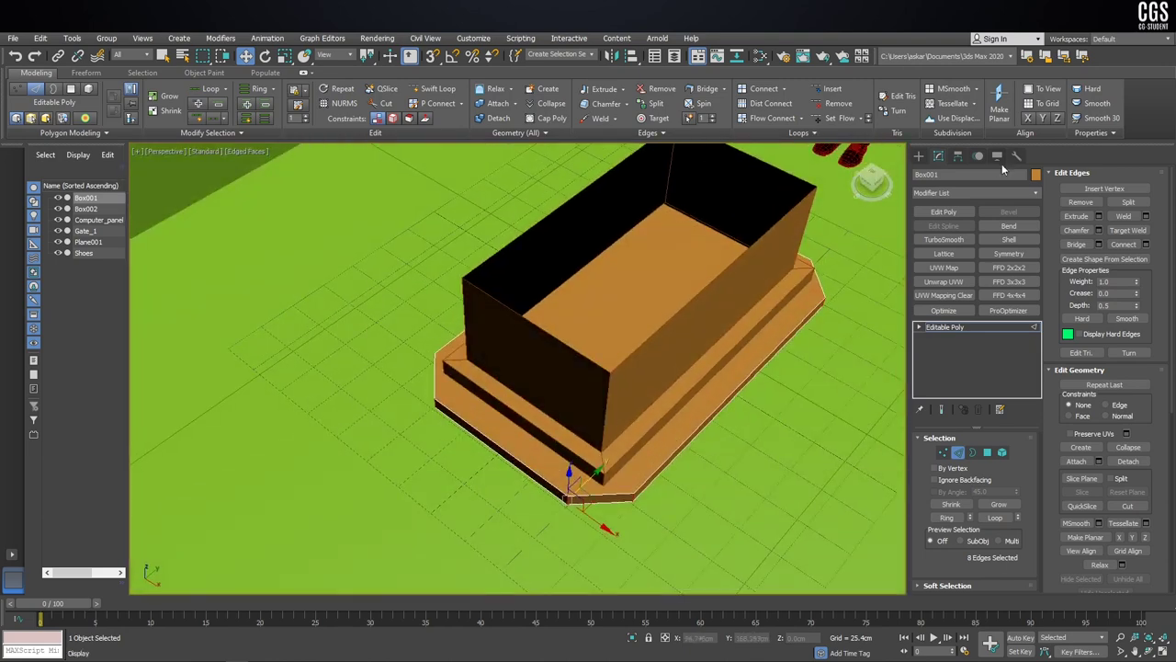
left_click(919, 156)
left_click(640, 229)
middle_click_drag(640, 230, 645, 341, "alt")
Step: Shrink Box002 in X and Y with Non-uniform Scale so it sits inset on the base
left_click(285, 55)
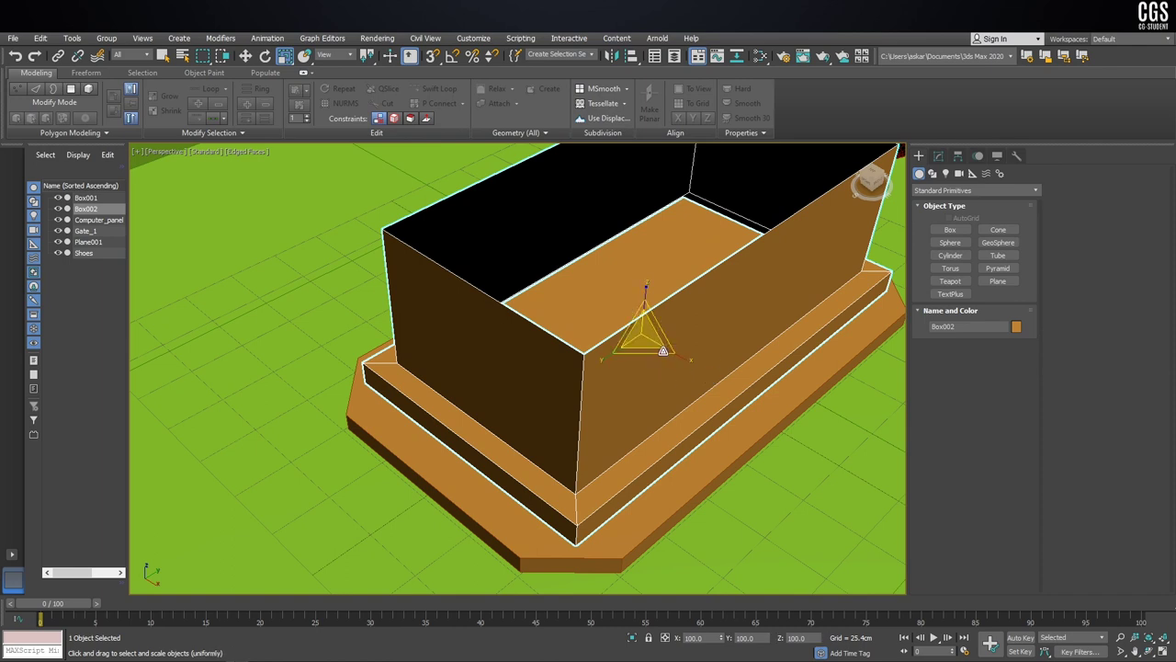
left_click_drag(663, 350, 652, 347)
middle_click_drag(651, 347, 643, 368, "alt")
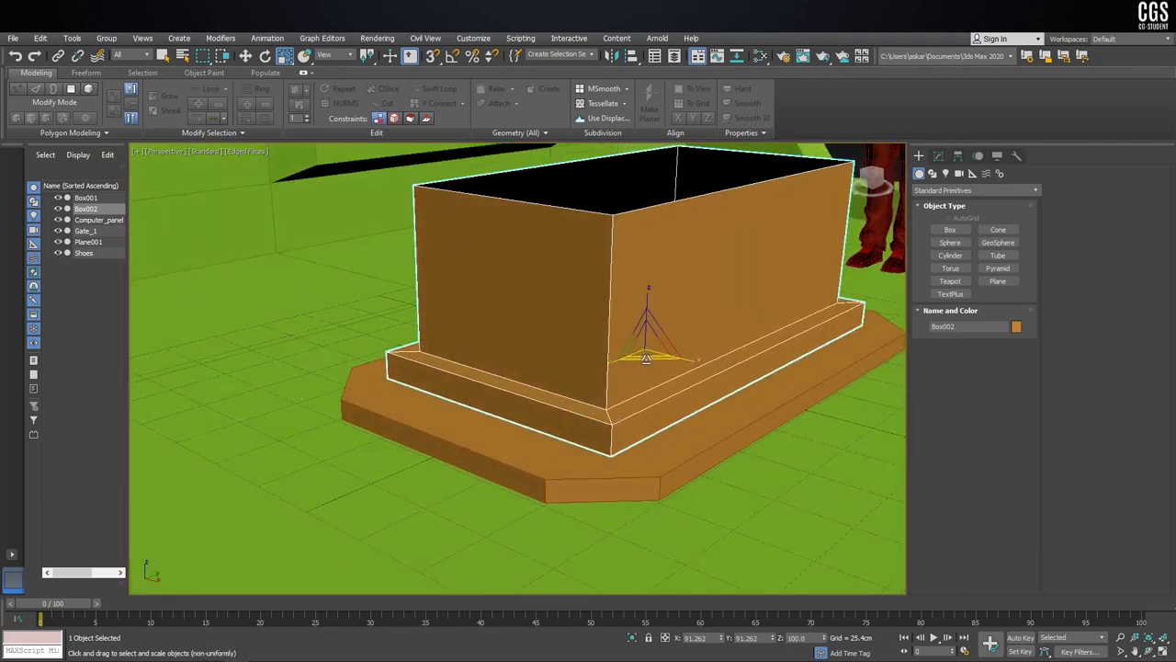
left_click_drag(643, 366, 648, 355)
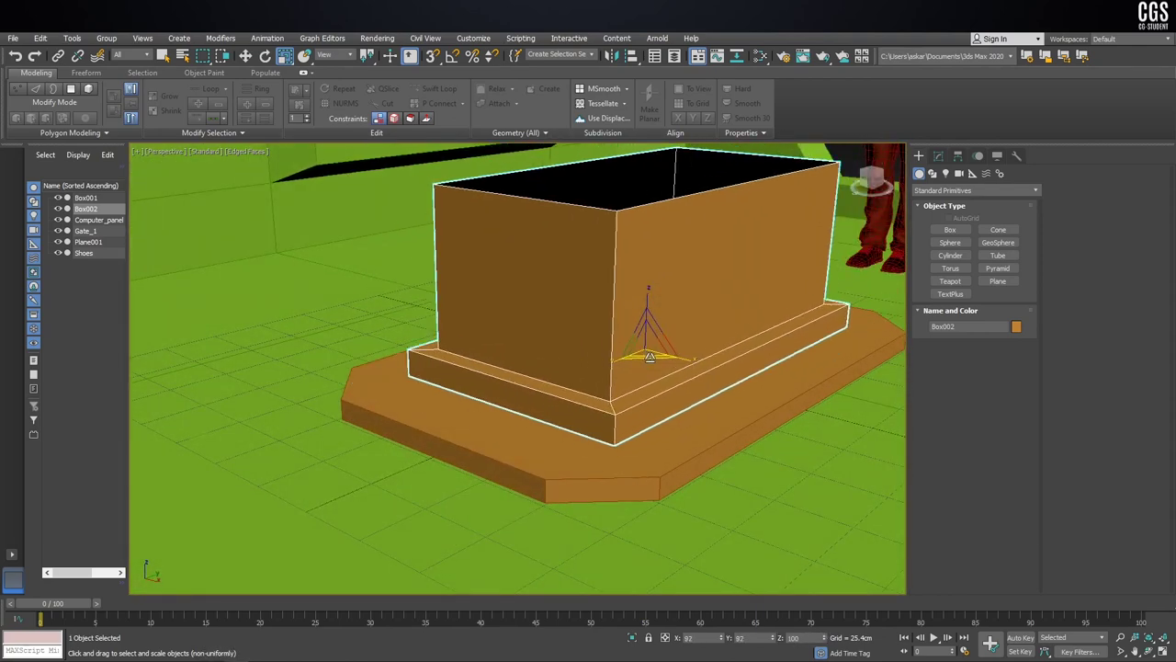
middle_click_drag(648, 355, 704, 341, "alt")
left_click(763, 379)
left_click(938, 156)
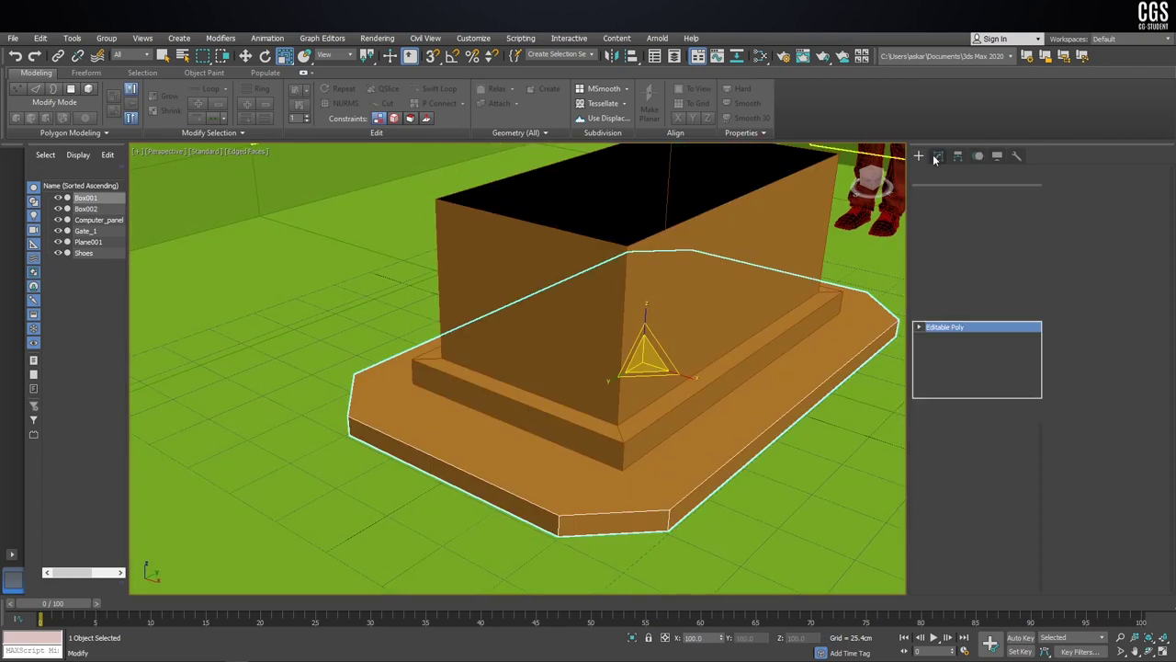
scroll(645, 358, "down", 3)
middle_click_drag(660, 252, 669, 256)
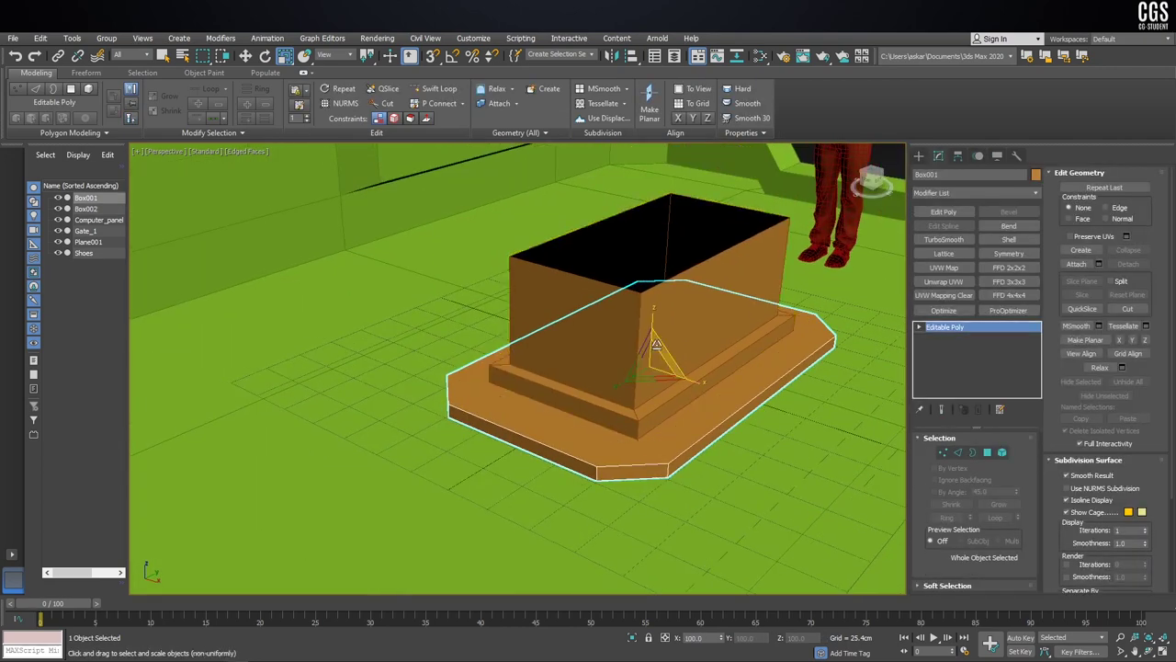
Step: Clone Box001 upward as Box003 and raise it to Z 81.613 cm atop the pedestal
key("w")
left_click_drag(669, 255, 673, 215)
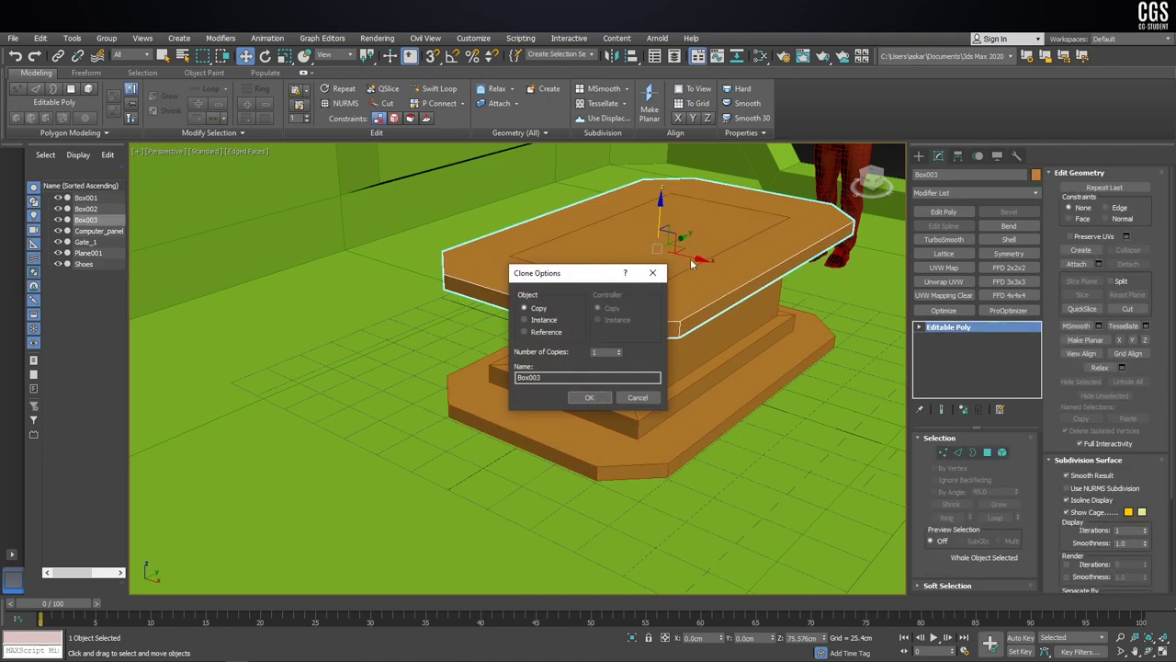
left_click(591, 400)
key("f")
key("F3")
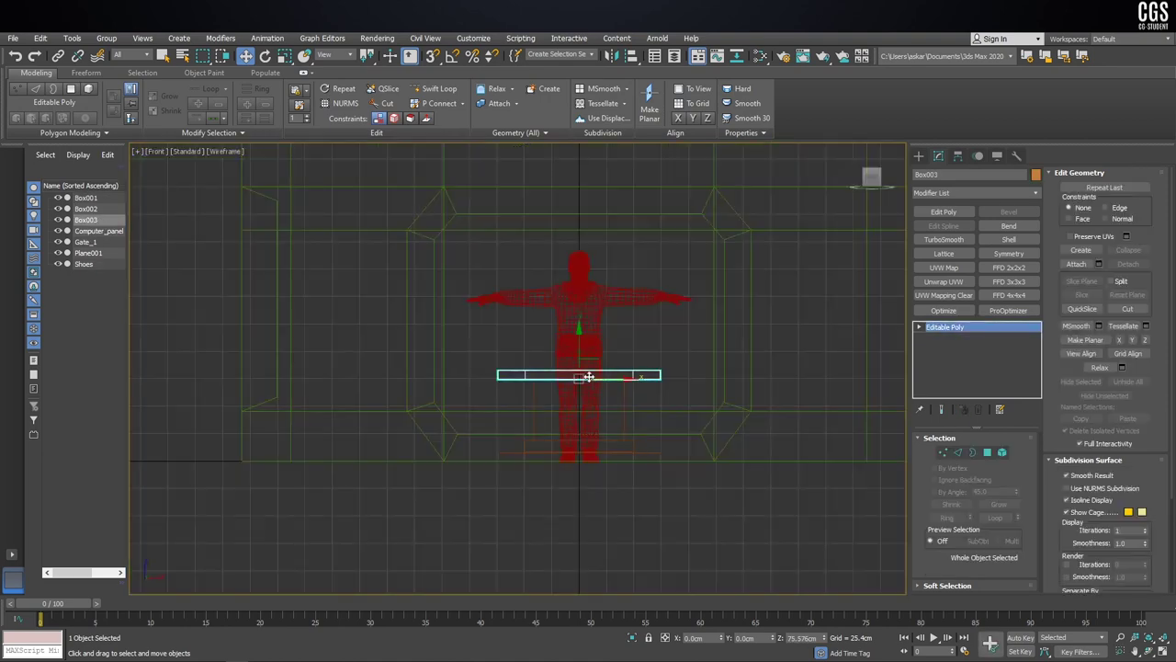
scroll(582, 371, "up", 3)
scroll(582, 368, "up", 2)
left_click_drag(582, 356, 584, 340)
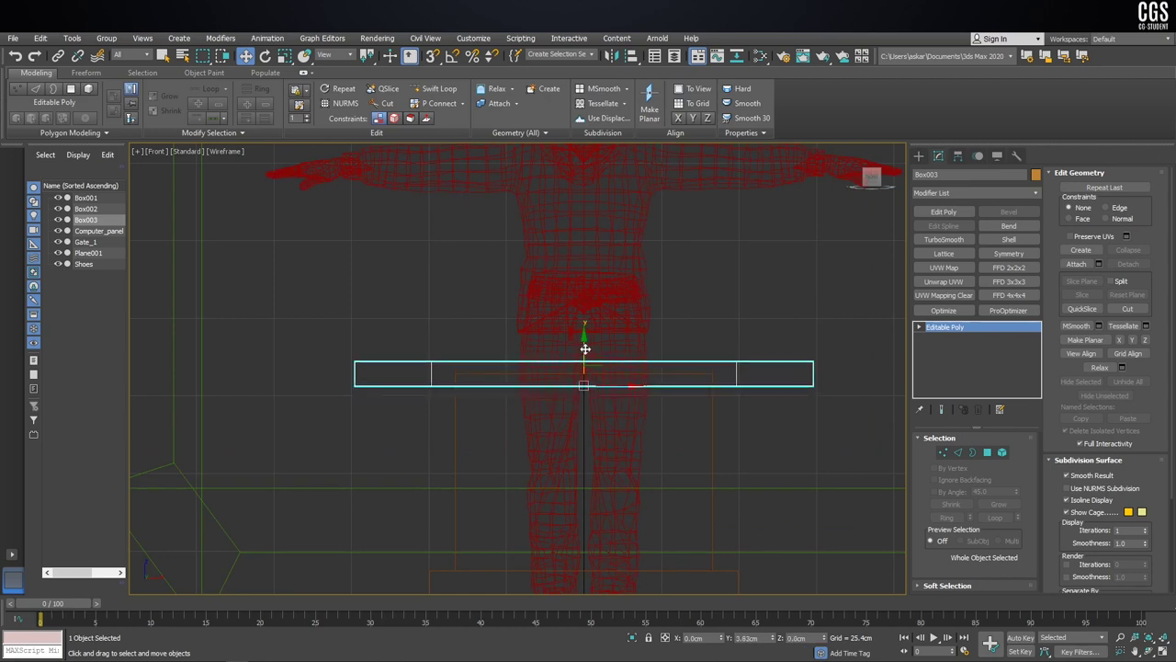
Step: Scale the Box003 tabletop to 95% in X and Y
left_click(286, 56)
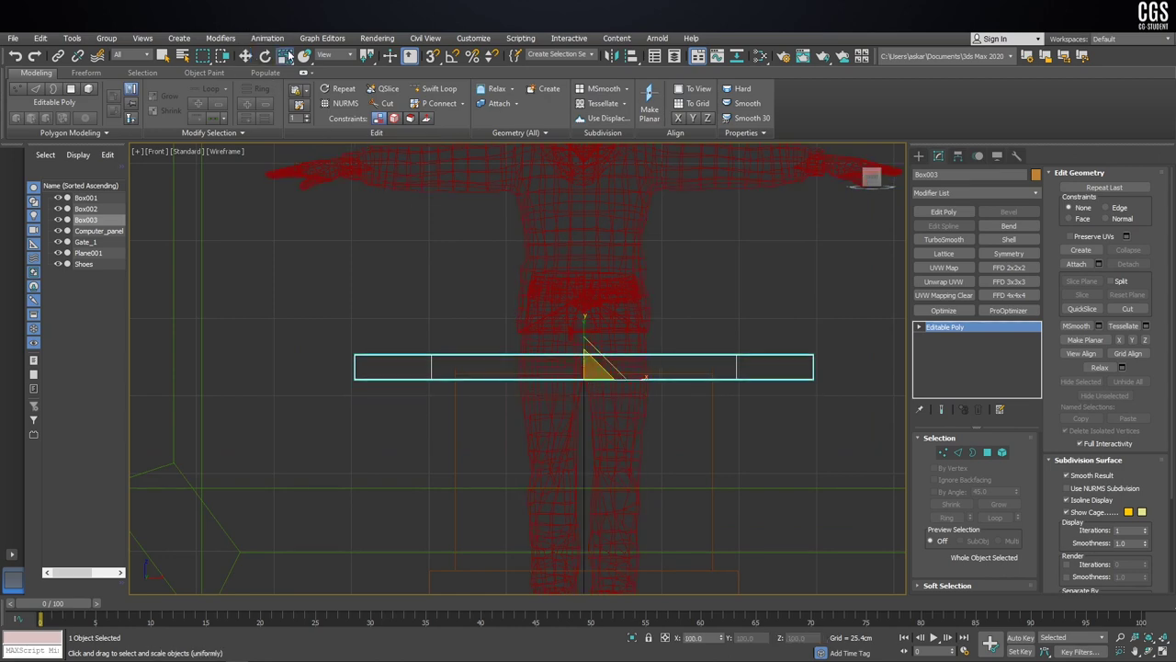
left_click_drag(612, 367, 591, 360)
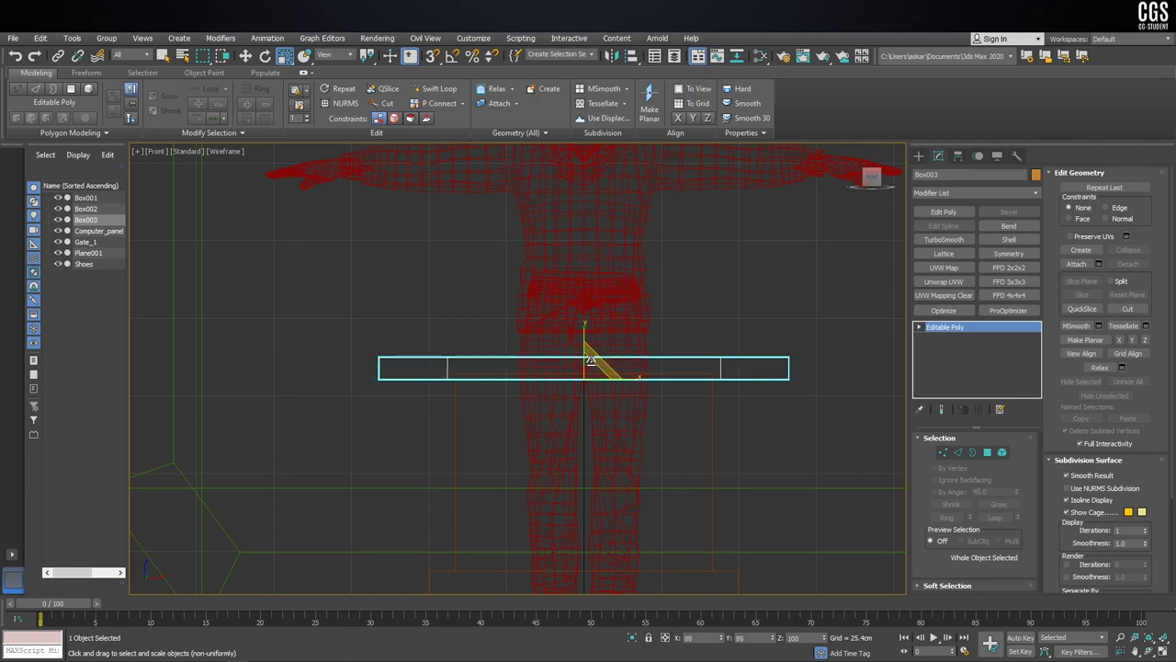
key("p")
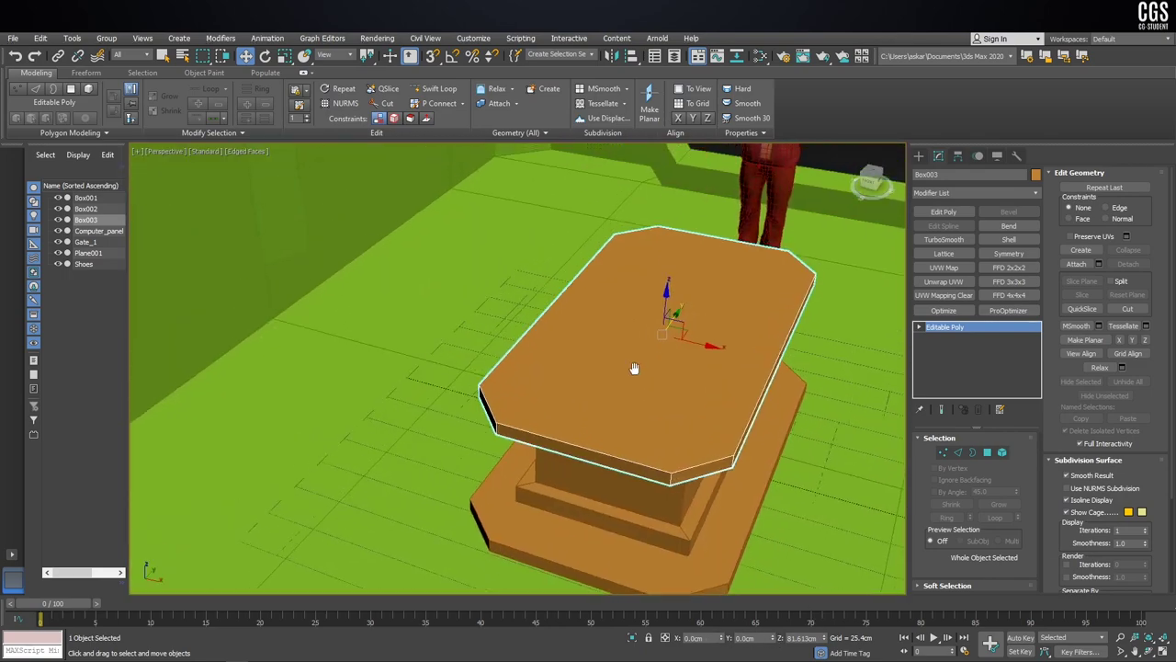
mouse_move(755, 525)
middle_mouse_down("alt")
mouse_move(699, 380)
mouse_move(748, 341)
mouse_move(778, 337)
mouse_move(630, 367)
mouse_move(654, 378)
mouse_move(643, 349)
mouse_move(637, 367)
mouse_move(560, 361)
middle_mouse_up("alt")
scroll(595, 349, "down", 5)
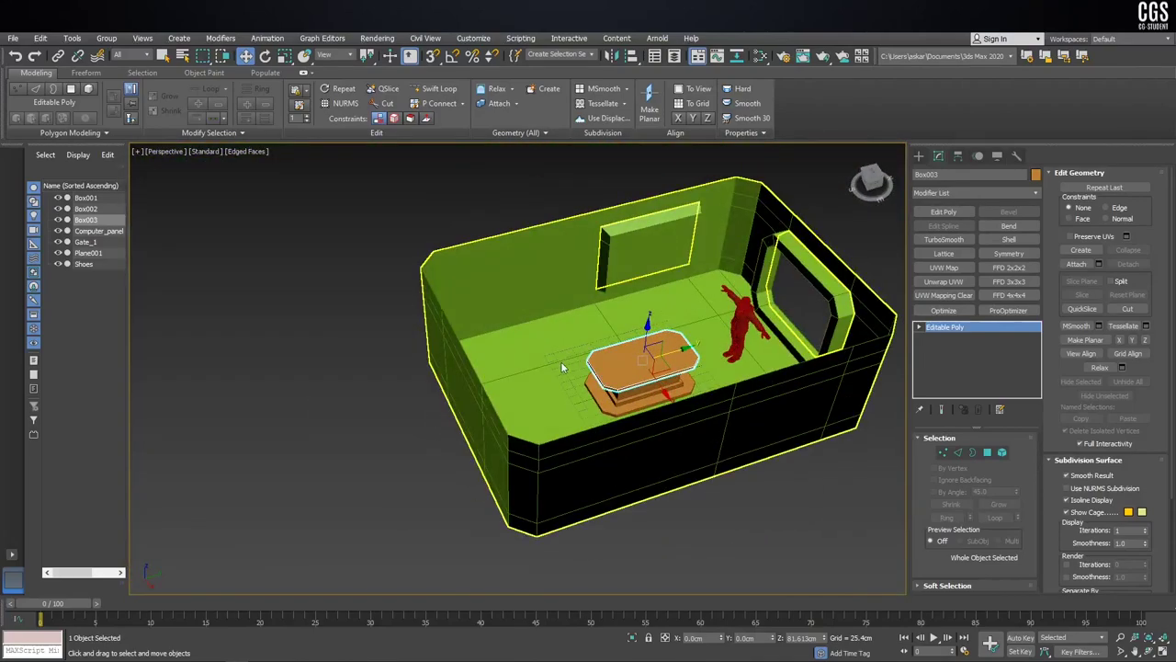
Step: Save the scene as 'Sci fi room' in a new 'Sci- Room' folder under Desktop > Humen
key("ctrl+s")
left_click(51, 145)
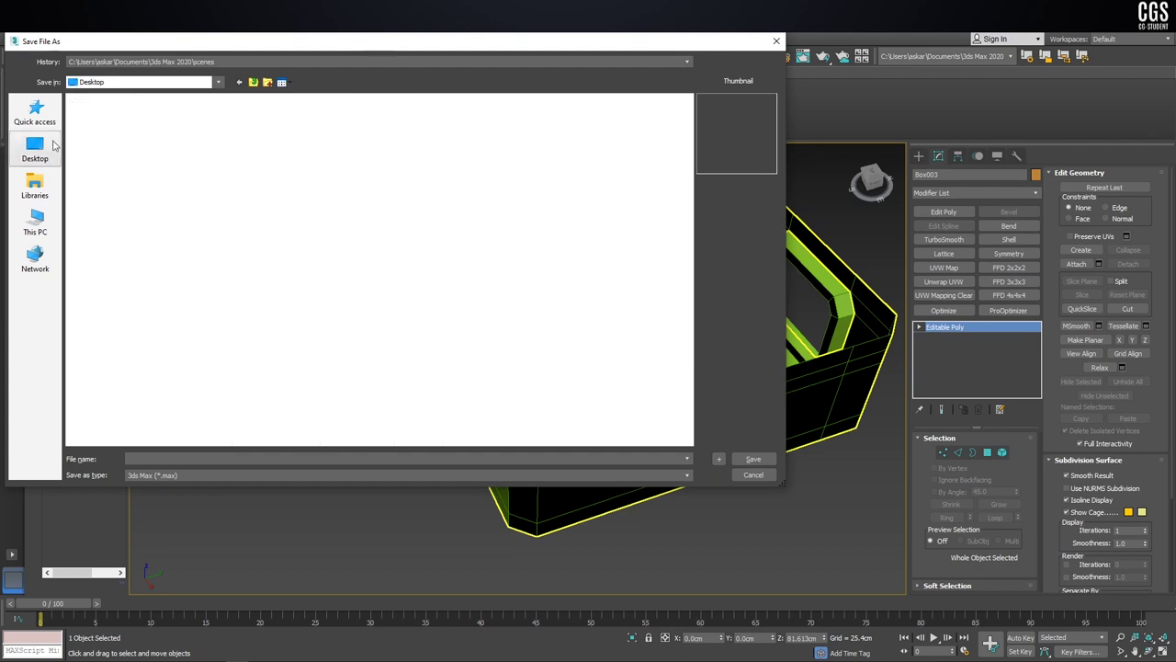
double_click(510, 146)
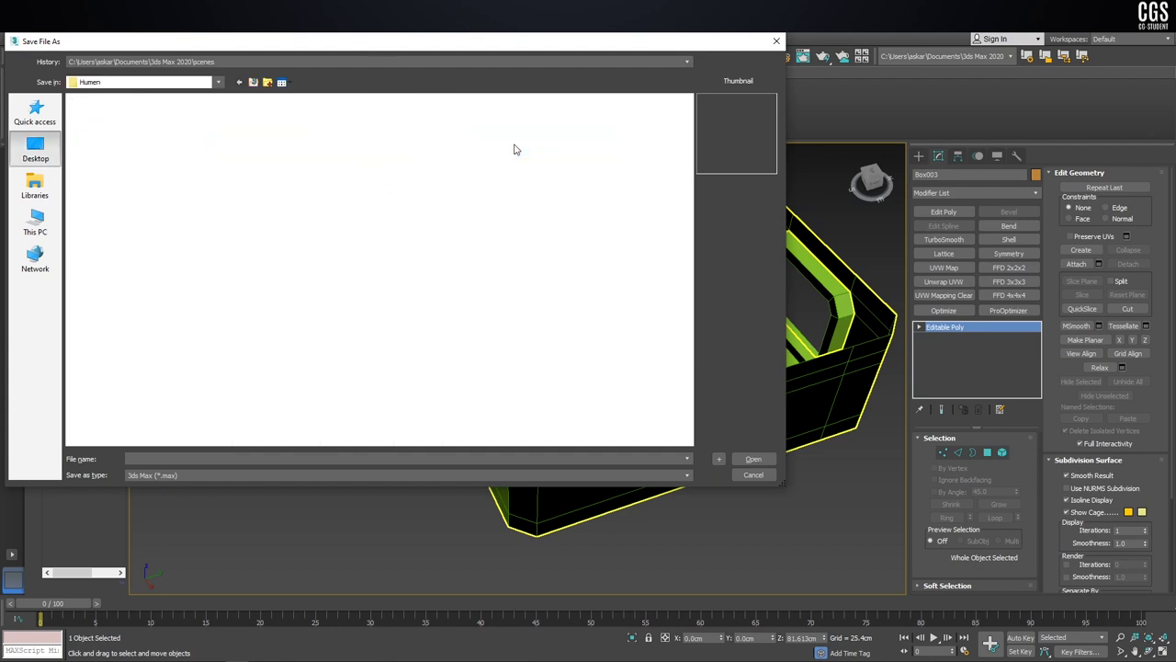
key("ctrl+shift+n")
type("Sci- Room")
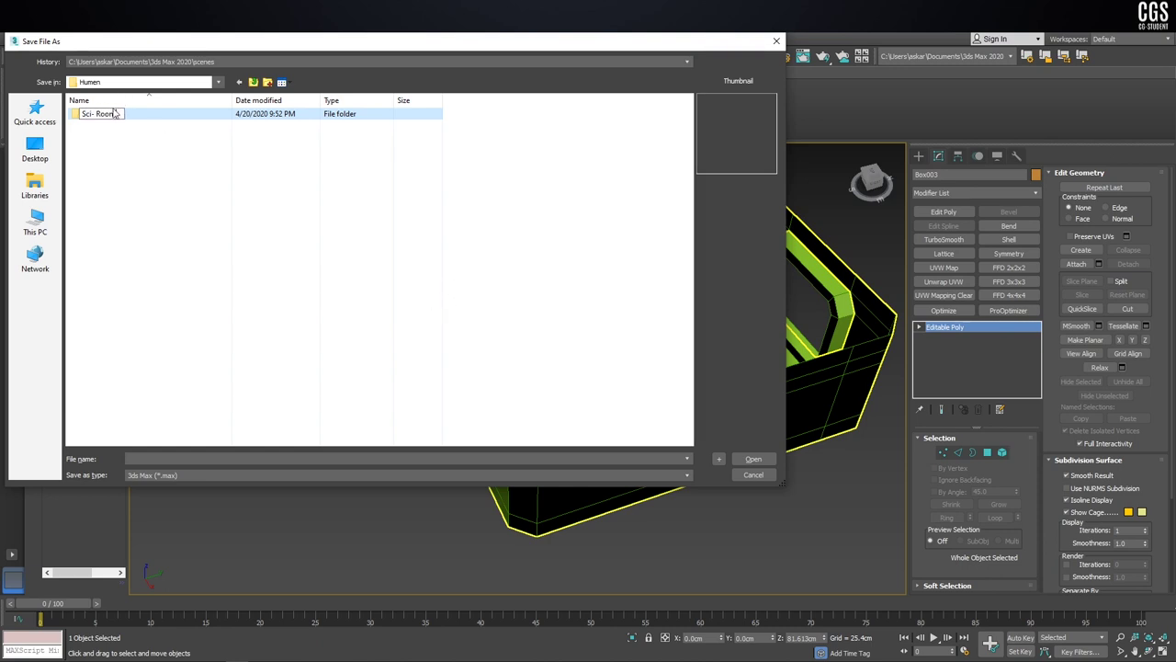
key("Return")
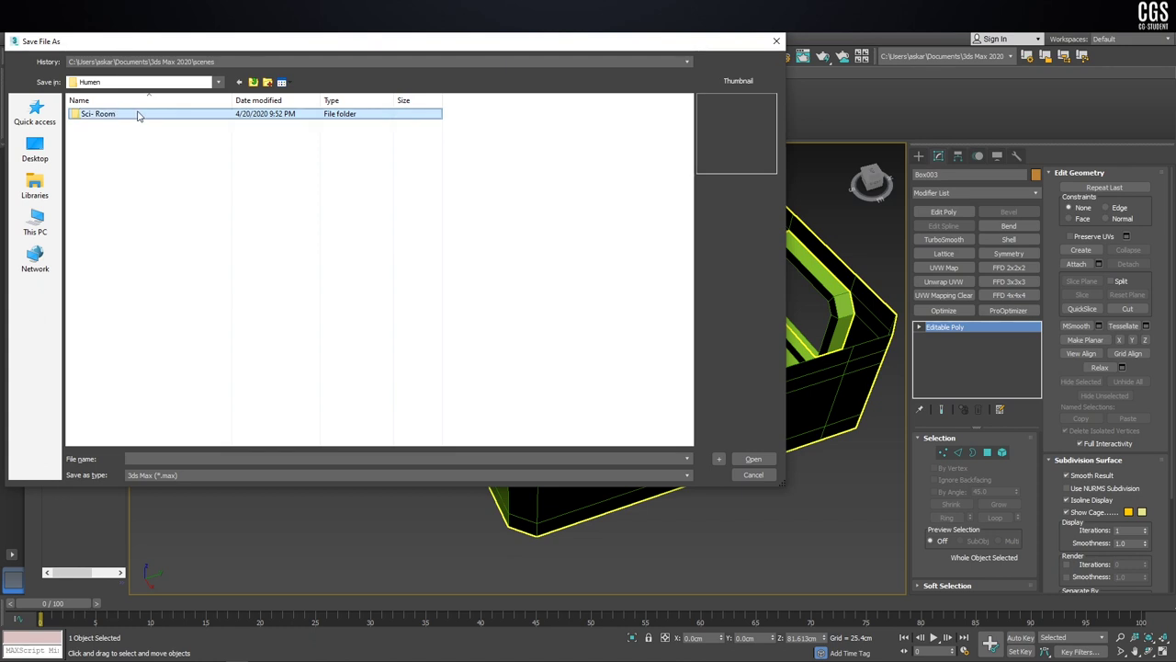
double_click(138, 114)
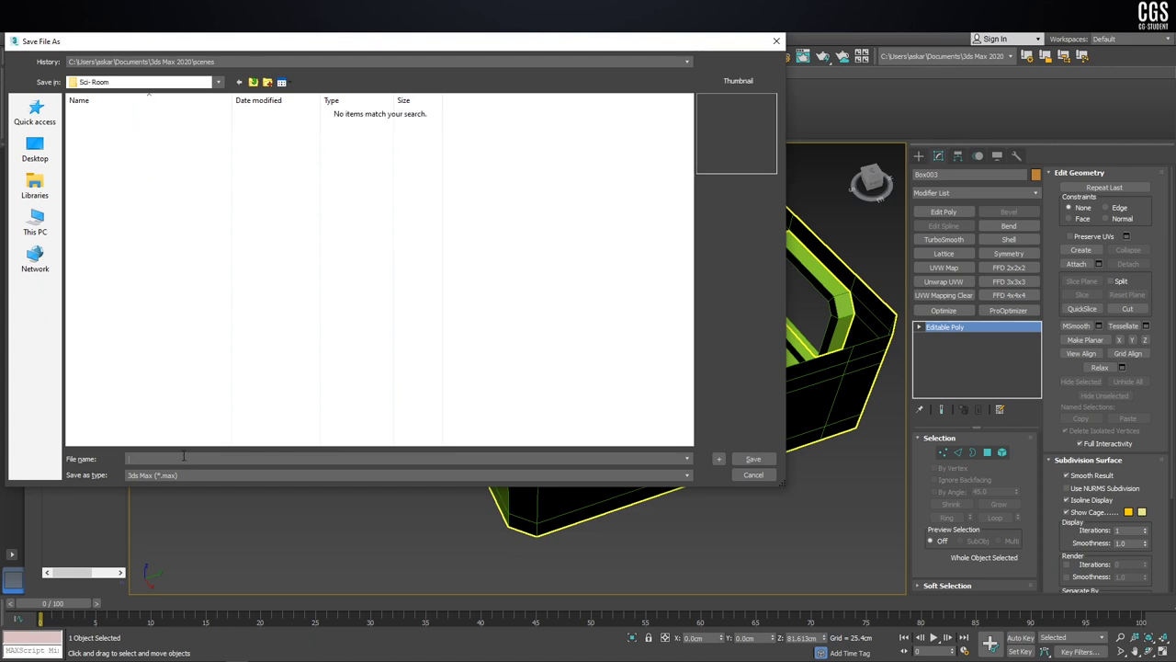
left_click(180, 456)
type("Sci fi room")
left_click(754, 458)
middle_click_drag(668, 421, 677, 379, "alt")
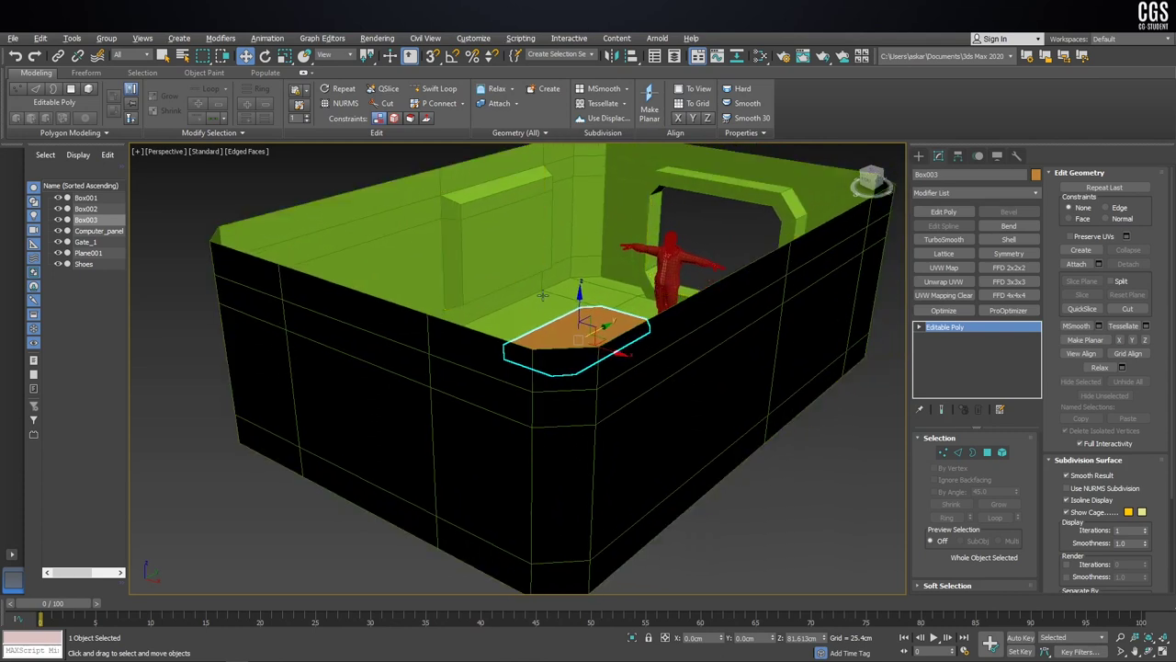
mouse_move(783, 448)
middle_mouse_down("alt")
mouse_move(800, 450)
mouse_move(698, 405)
middle_mouse_up("alt")
scroll(605, 358, "down", 3)
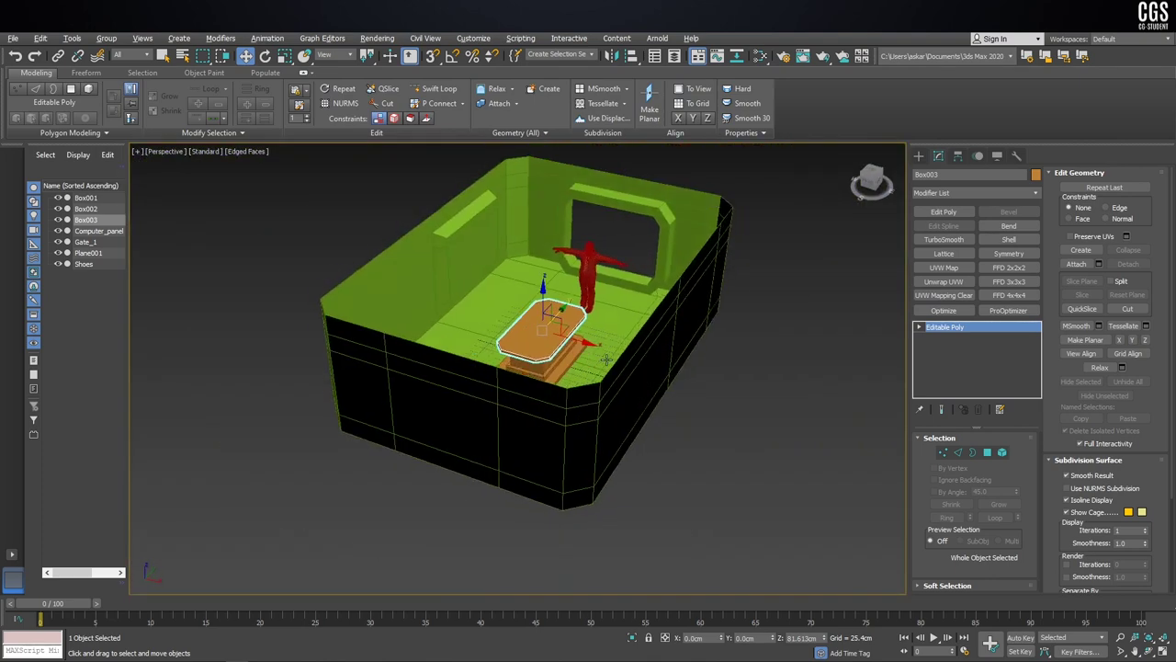
scroll(606, 359, "up", 5)
scroll(605, 359, "down", 4)
middle_click_drag(605, 358, 696, 376, "alt")
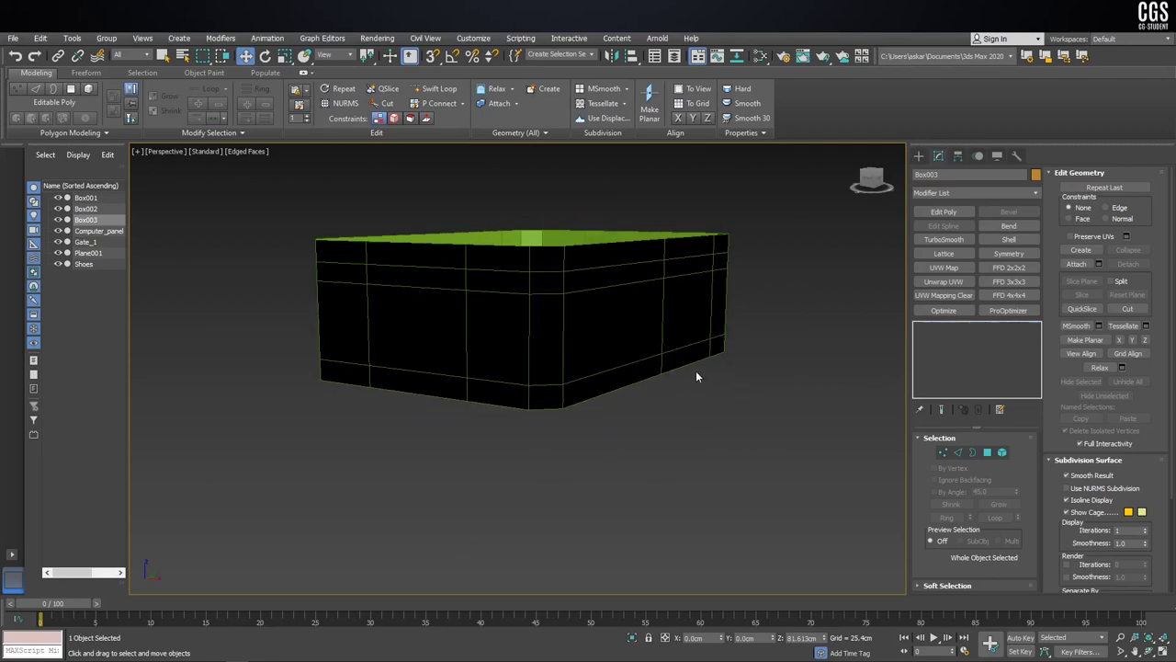
left_click(630, 347)
key("alt+x")
mouse_move(631, 346)
middle_mouse_down("alt")
mouse_move(572, 356)
mouse_move(606, 349)
mouse_move(569, 320)
middle_mouse_up("alt")
scroll(568, 321, "up", 5)
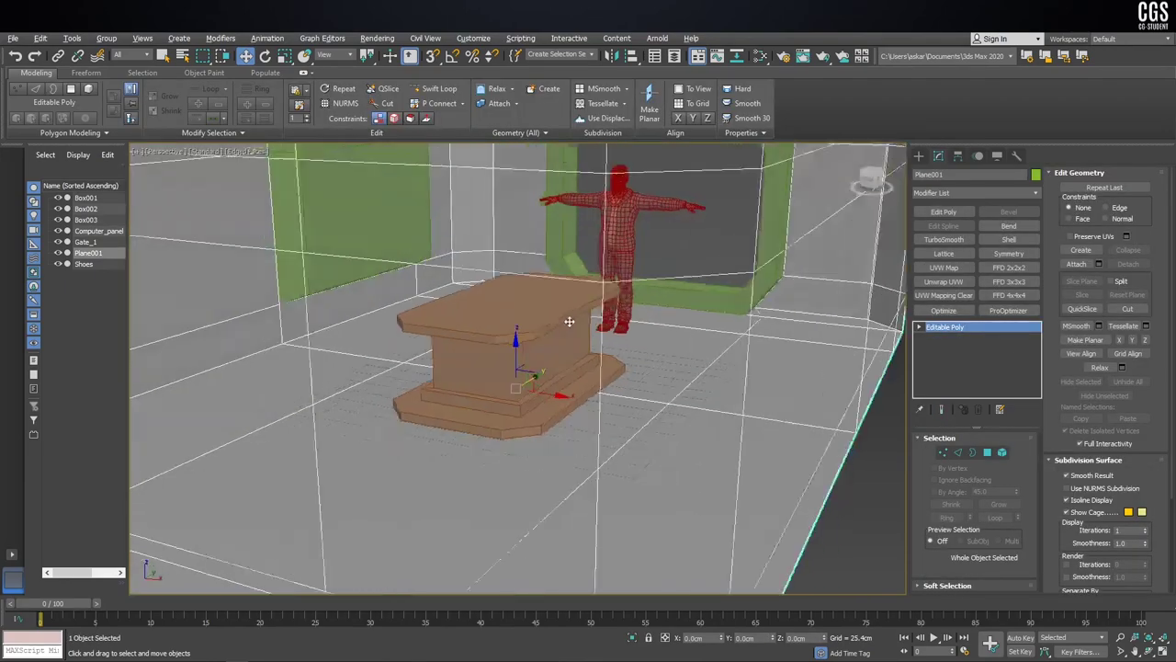
scroll(569, 321, "down", 5)
scroll(561, 326, "down", 3)
key("alt+x")
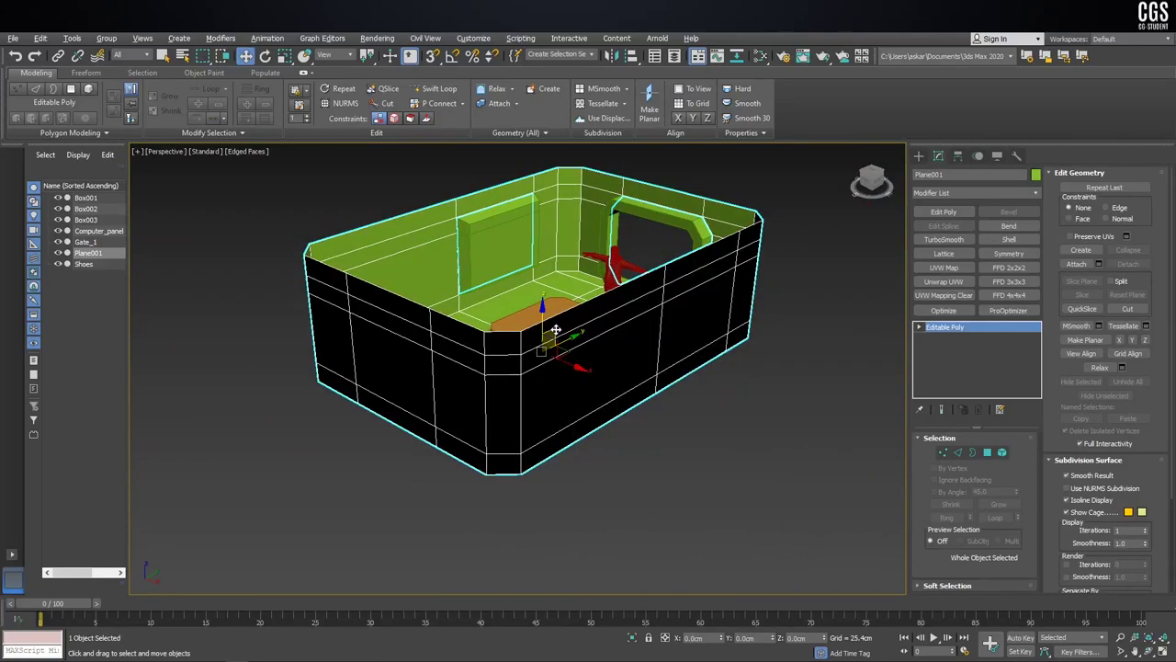
middle_click_drag(556, 329, 531, 363, "alt")
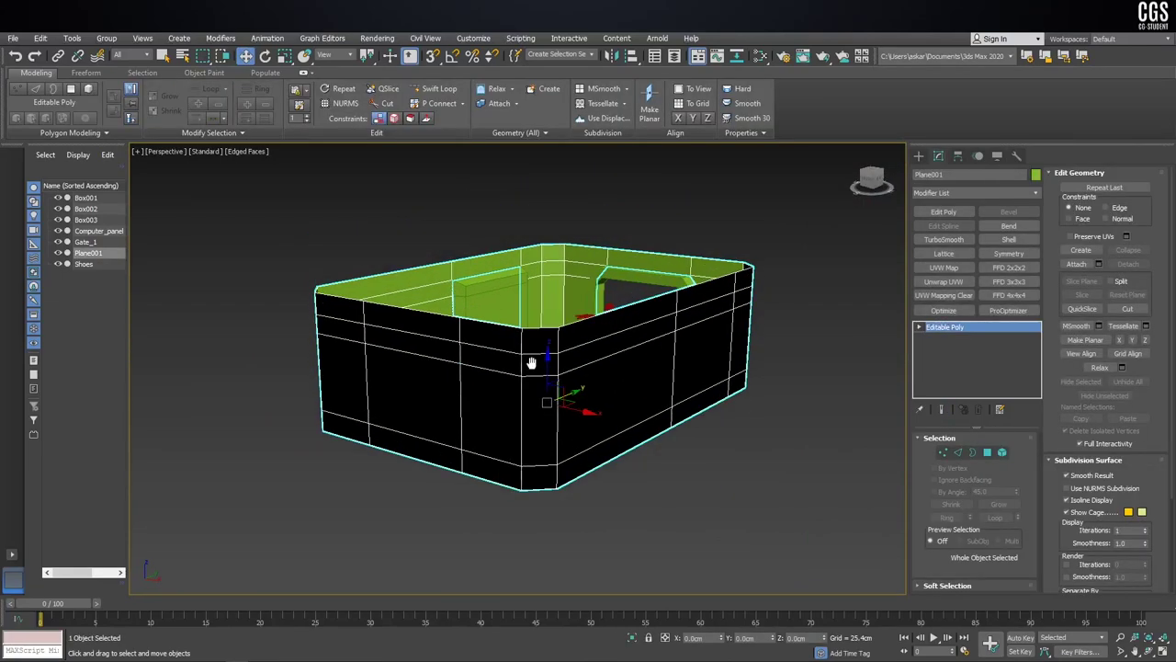
scroll(538, 358, "up", 5)
Step: Enable Backface Cull on Plane001 and switch the viewport to default shading without edged faces
right_click(546, 352)
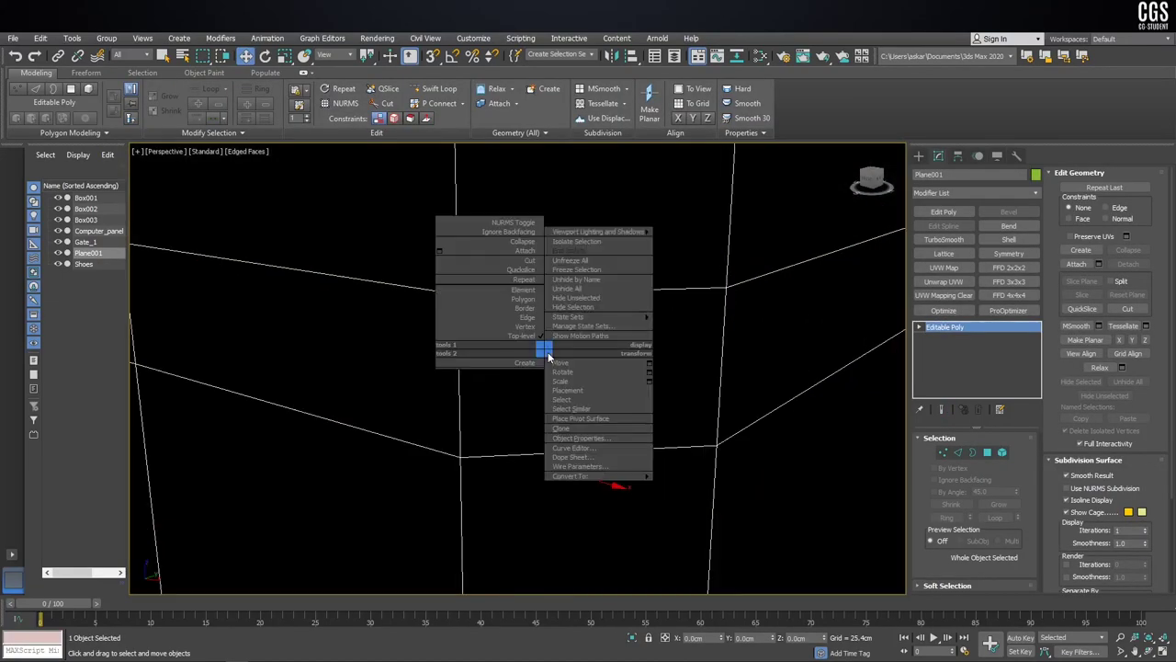
left_click(578, 439)
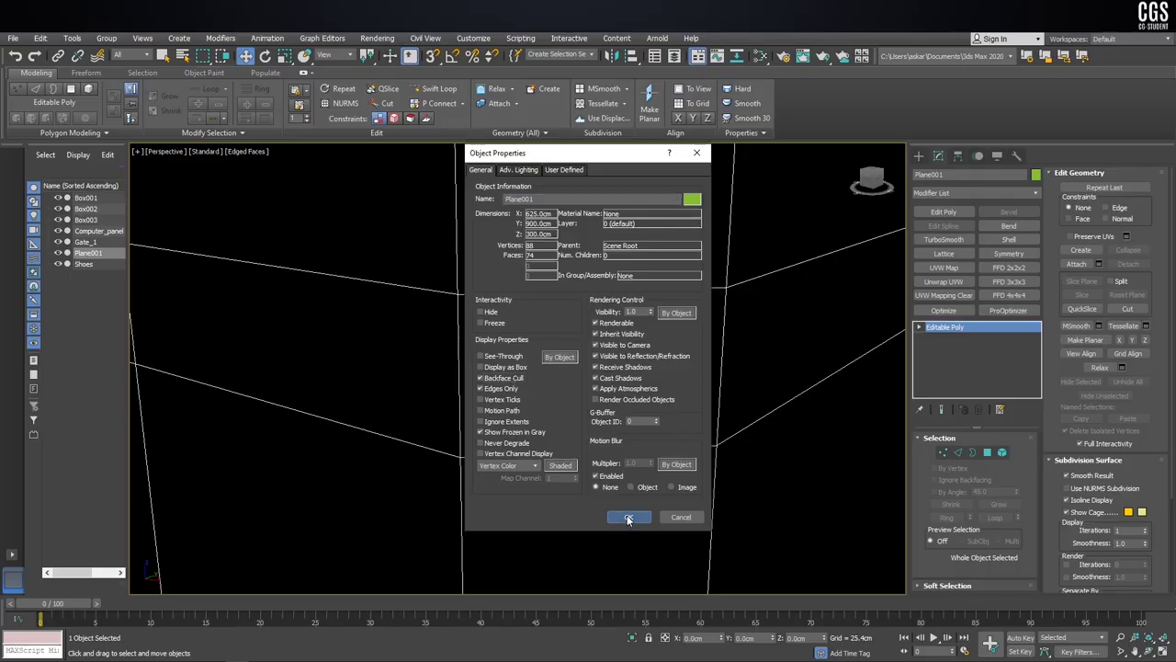
left_click(629, 519)
scroll(551, 413, "down", 5)
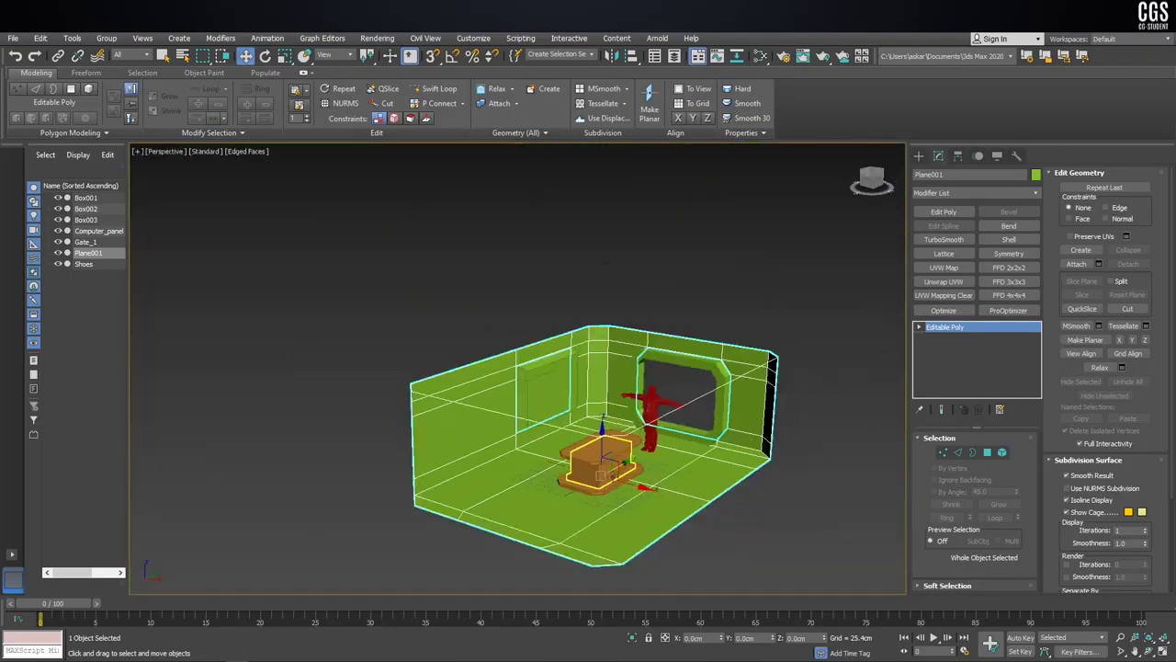
mouse_move(514, 441)
middle_mouse_down("alt")
mouse_move(374, 460)
mouse_move(606, 468)
mouse_move(605, 390)
middle_mouse_up("alt")
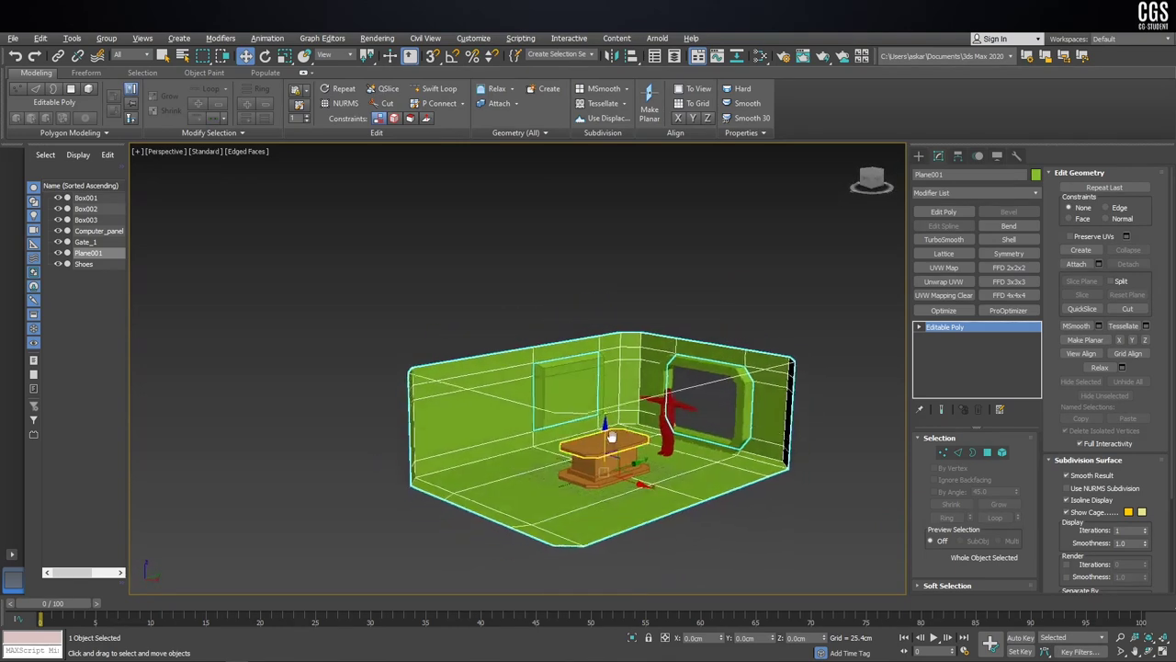
scroll(605, 391, "up", 3)
scroll(606, 391, "up", 2)
left_click(631, 197)
middle_click_drag(631, 197, 643, 238, "alt")
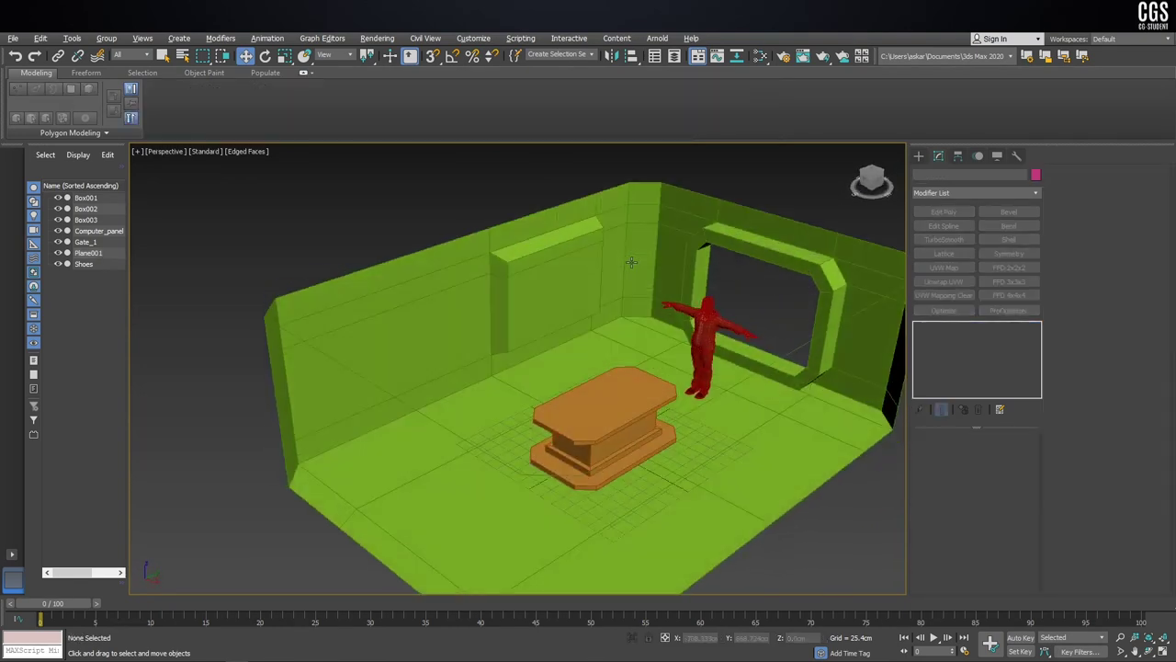
key("F4")
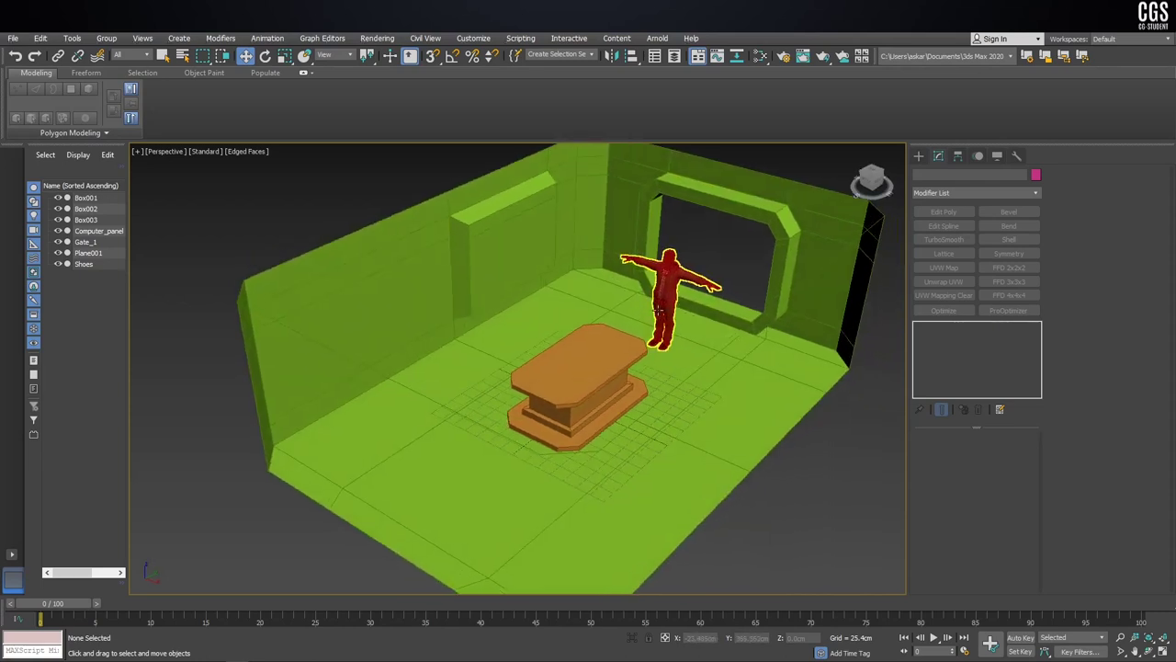